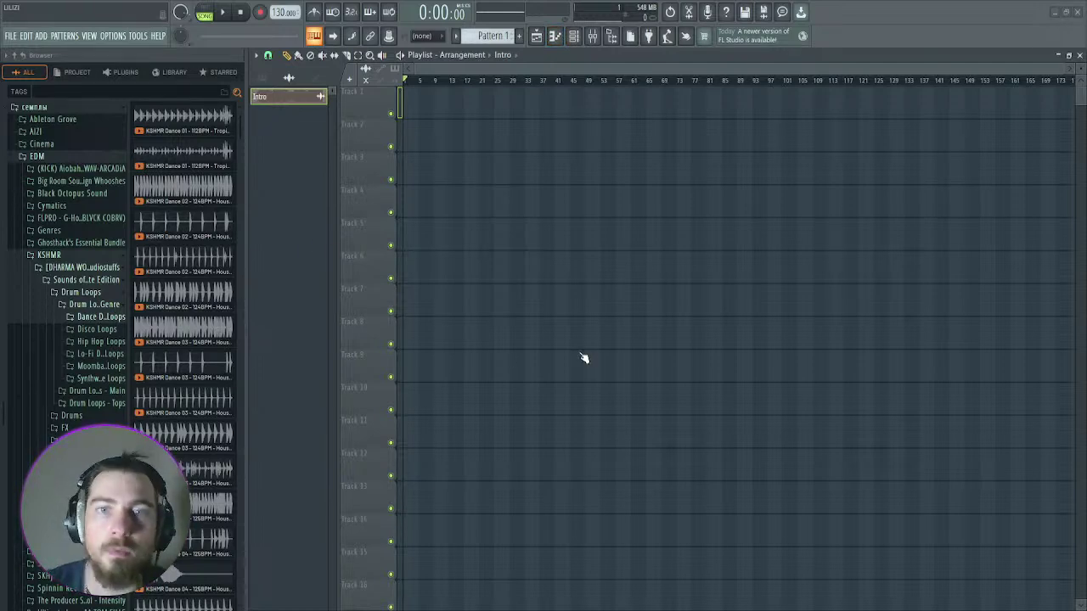
left_click(592, 36)
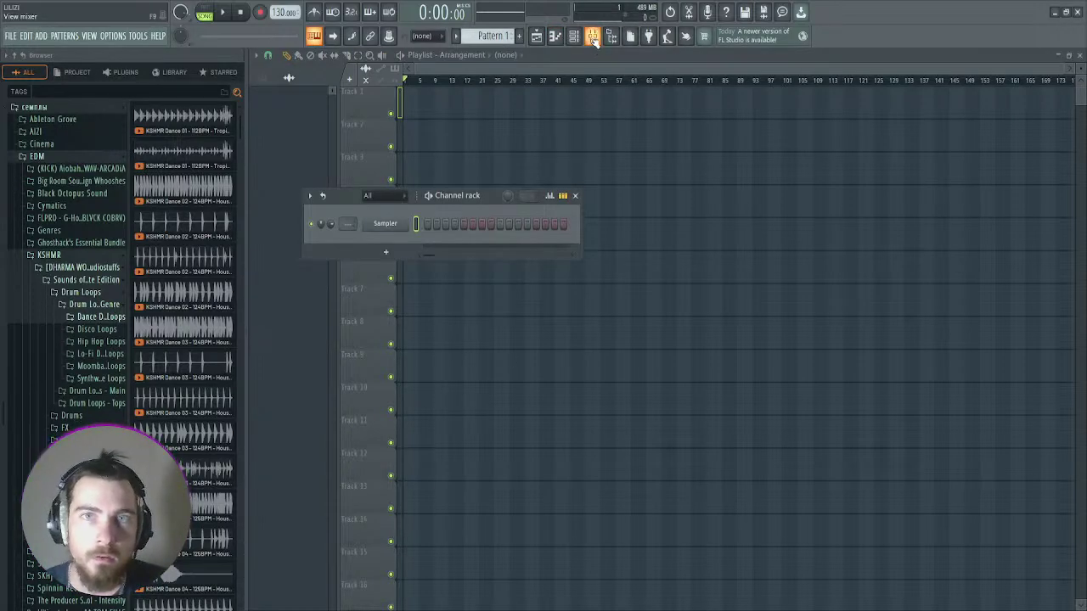
left_click(592, 36)
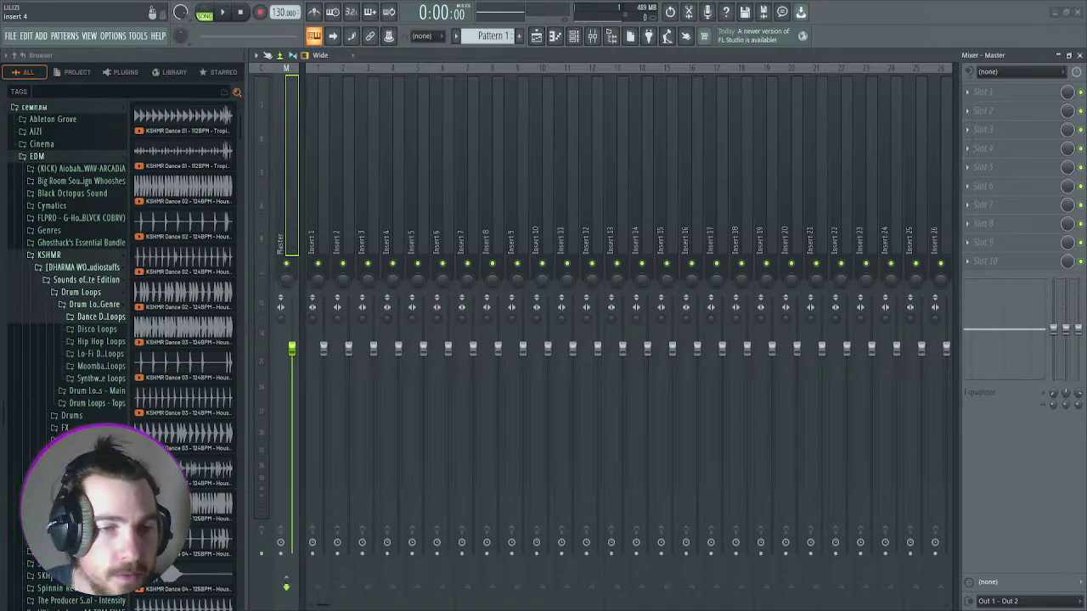
left_click(1079, 54)
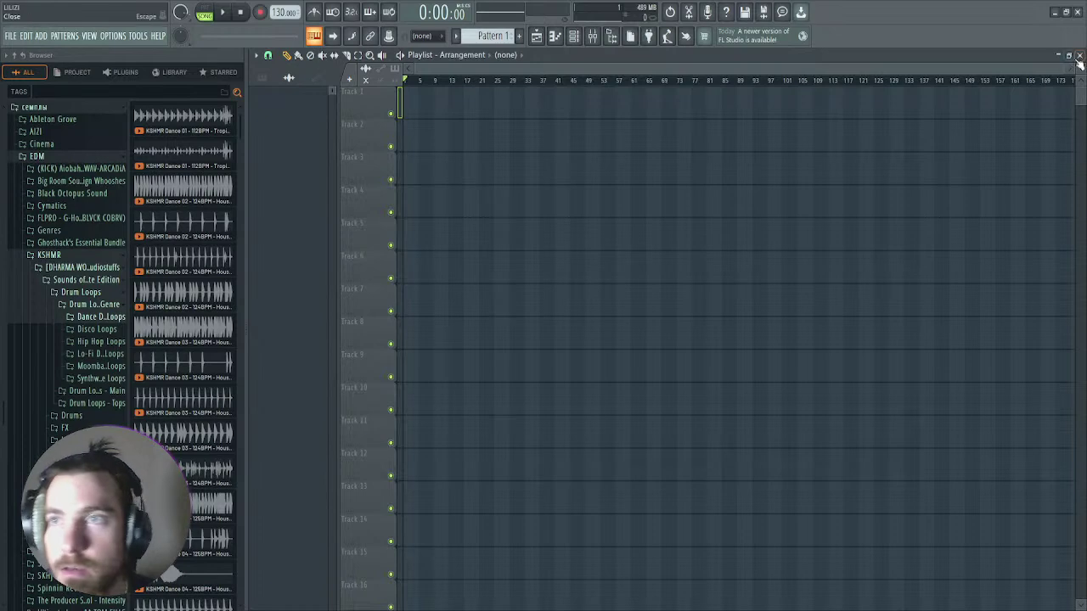
left_click(1079, 54)
left_click(536, 35)
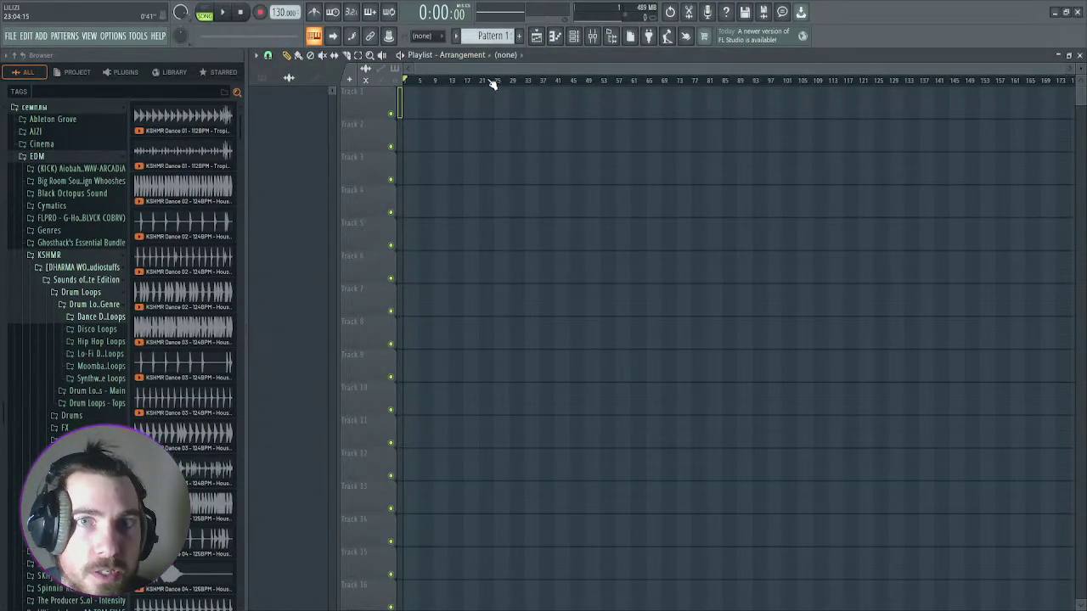
scroll(493, 81, "up", 5)
left_click_drag(576, 77, 441, 77)
scroll(439, 85, "down", 1)
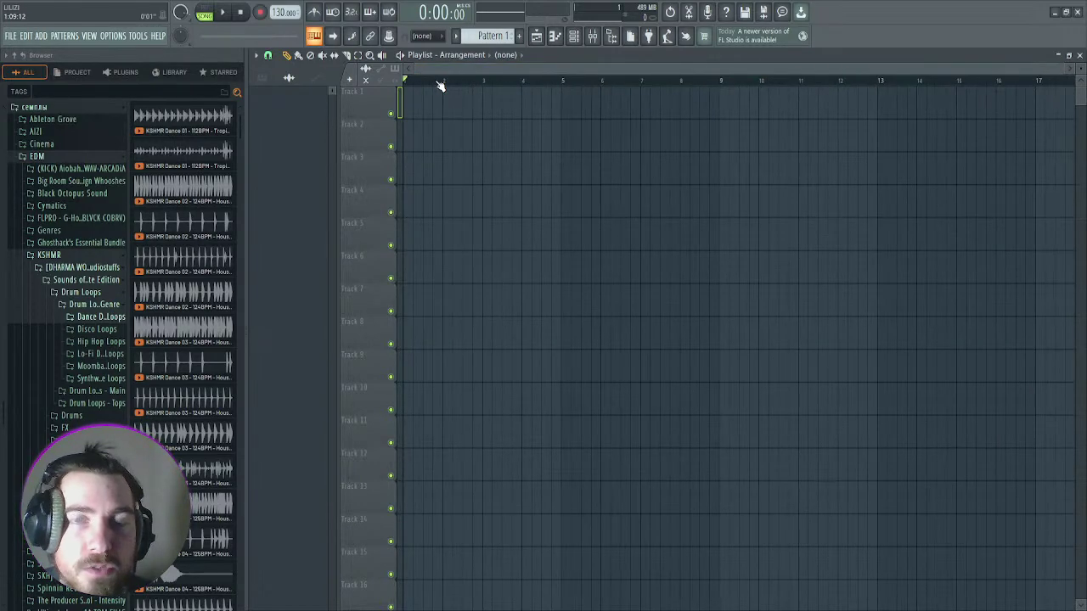
left_click_drag(1062, 71, 1003, 67)
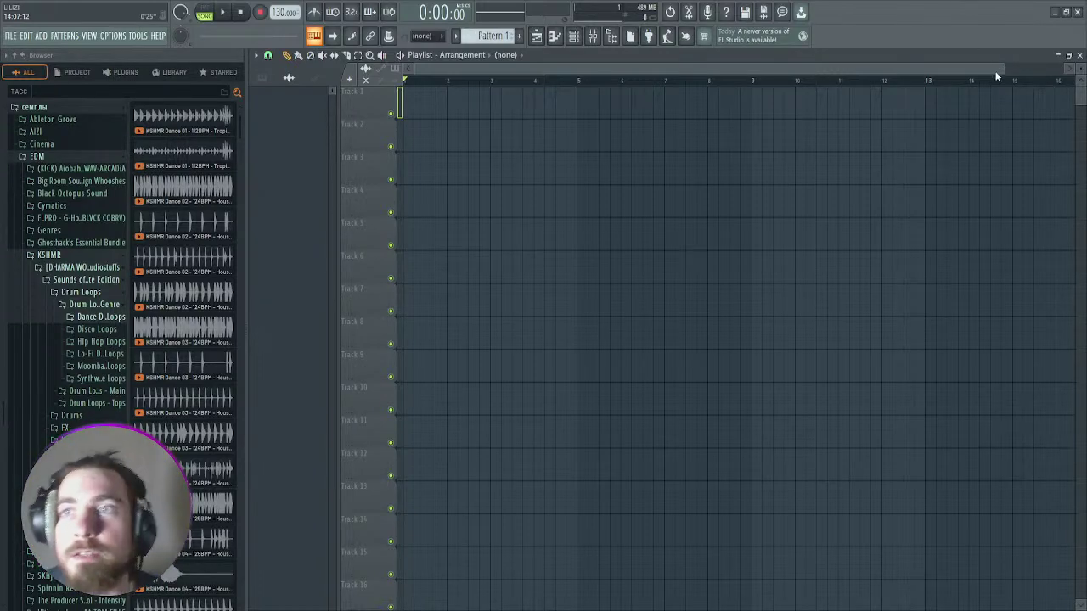
left_click_drag(1003, 68, 730, 75)
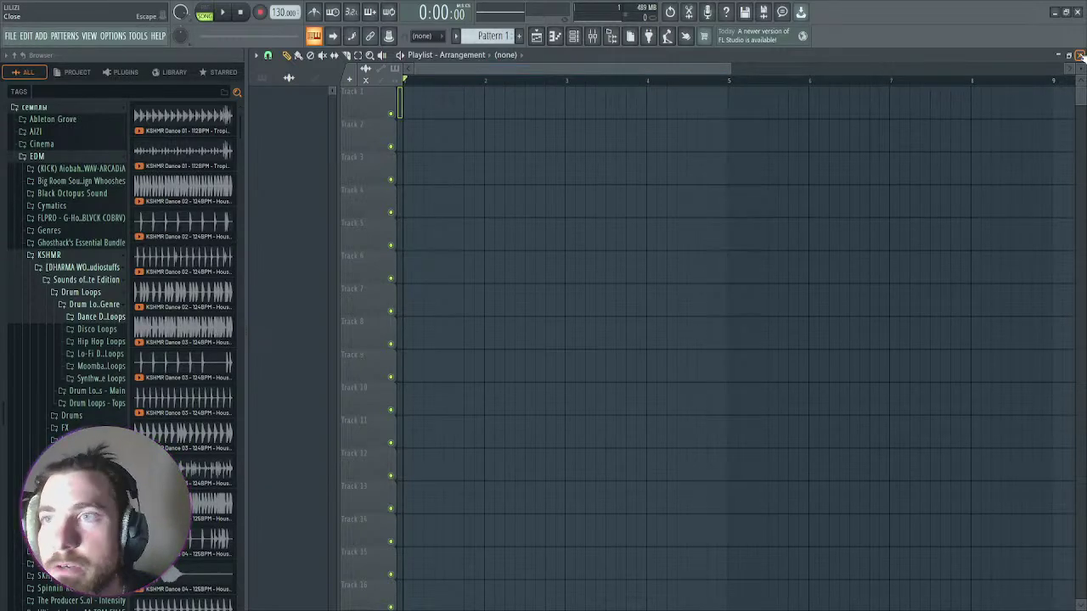
left_click(1081, 55)
left_click(538, 37)
left_click_drag(727, 78, 764, 69)
left_click(1081, 55)
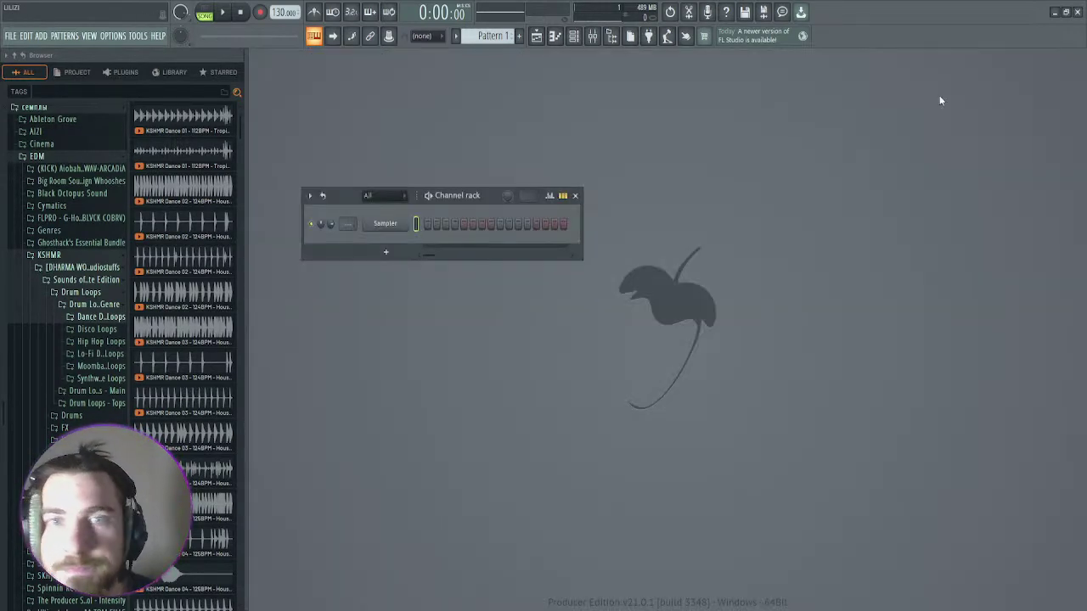
left_click(536, 37)
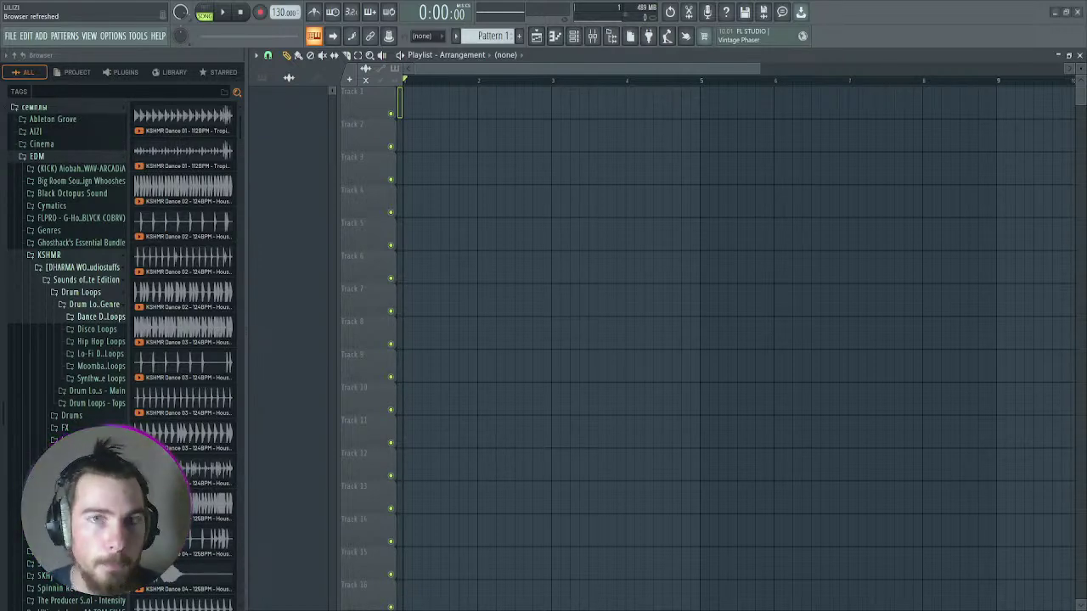
scroll(767, 70, "up", 2)
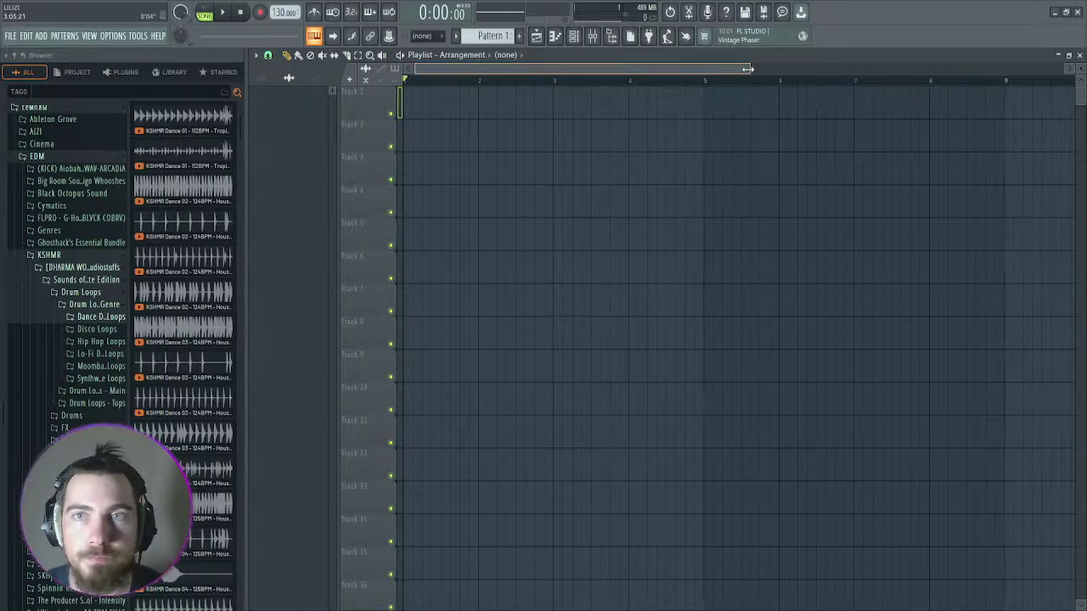
left_click(1080, 56)
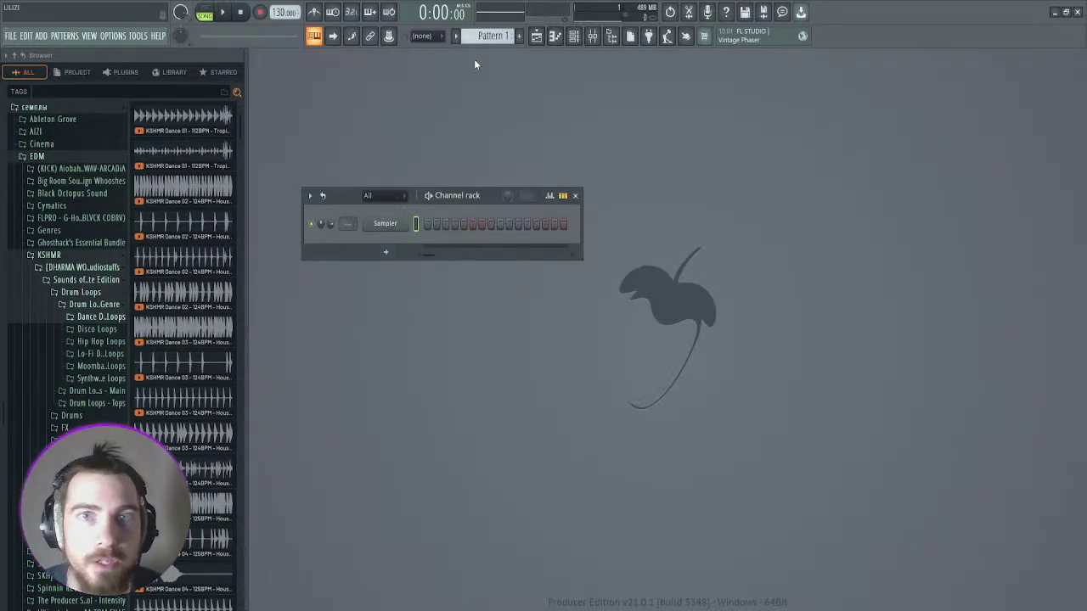
Step: Place a four-bar Pattern 1 clip at the start of Track 1 in the playlist
left_click(536, 36)
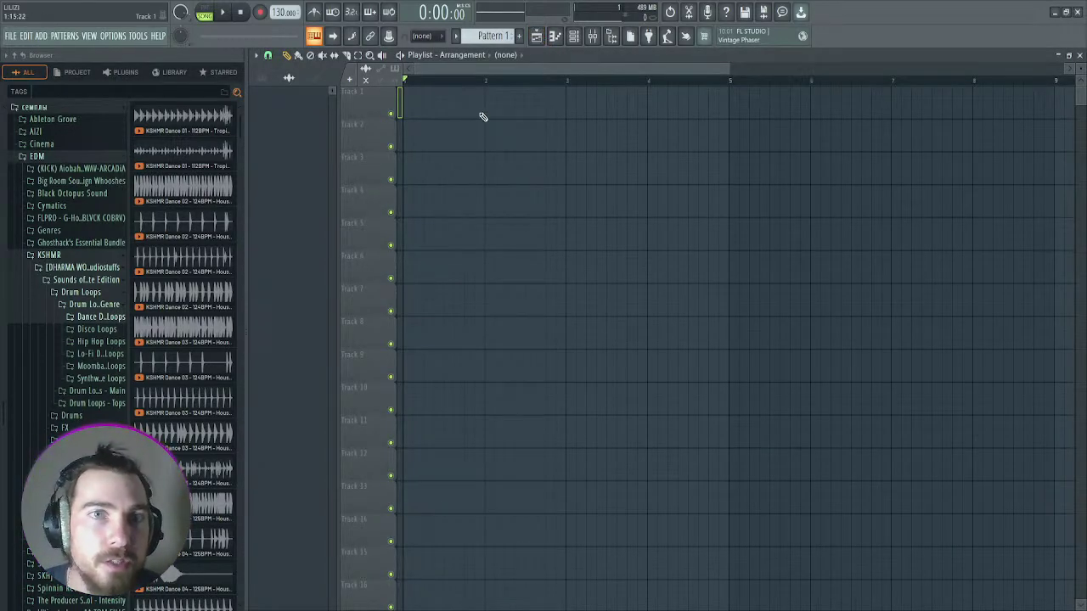
left_click_drag(461, 97, 415, 94)
left_click_drag(485, 91, 706, 73)
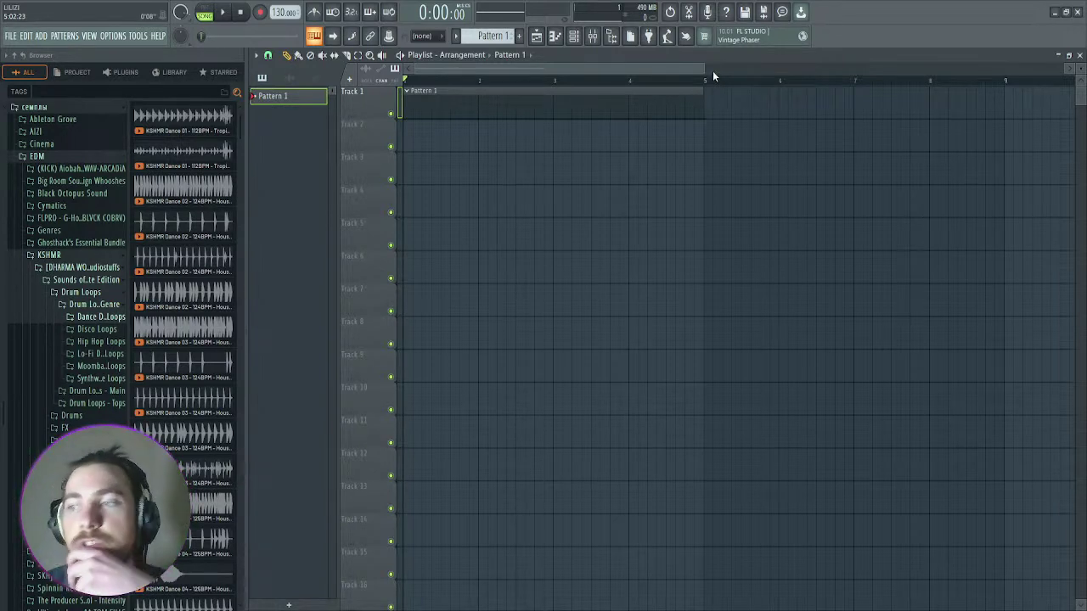
left_click_drag(704, 67, 665, 83)
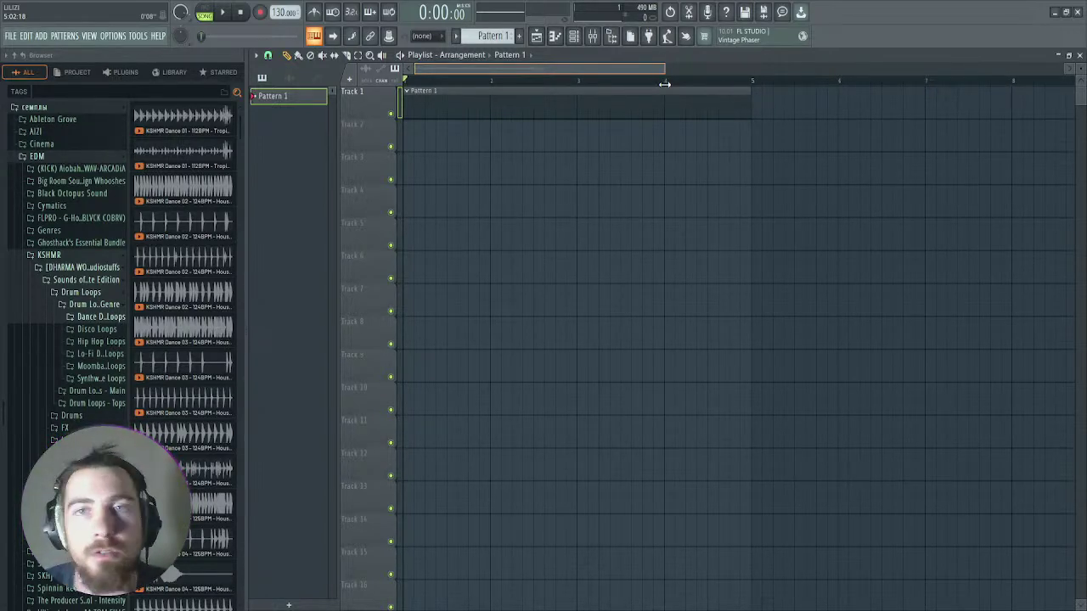
left_click_drag(665, 83, 666, 85)
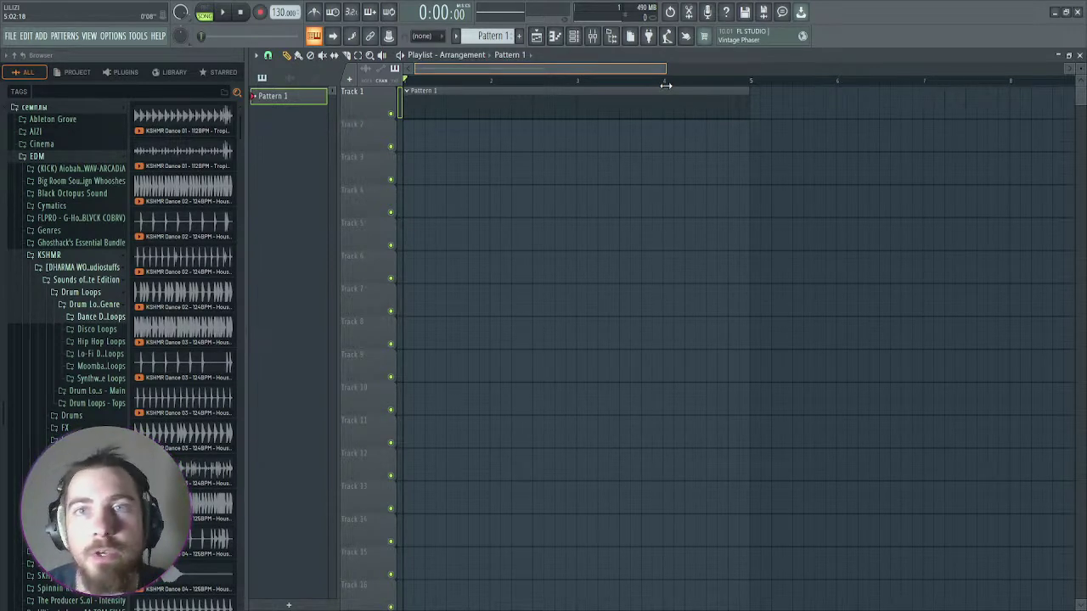
left_click_drag(666, 85, 612, 85)
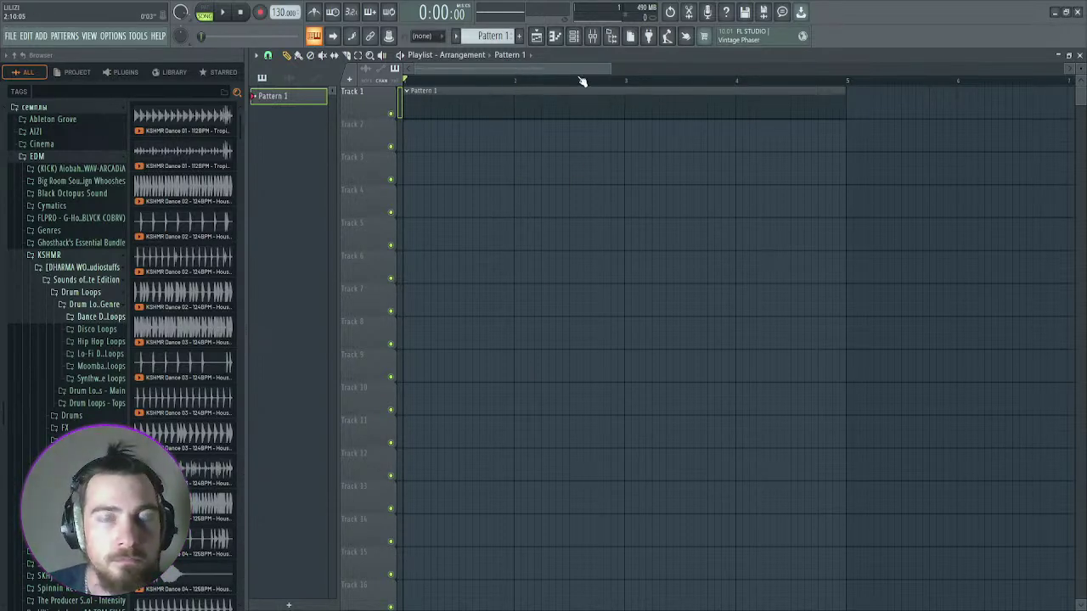
Step: Replace the Sampler channel with the Serum synthesizer and move its plugin window off the channel name
left_click(575, 36)
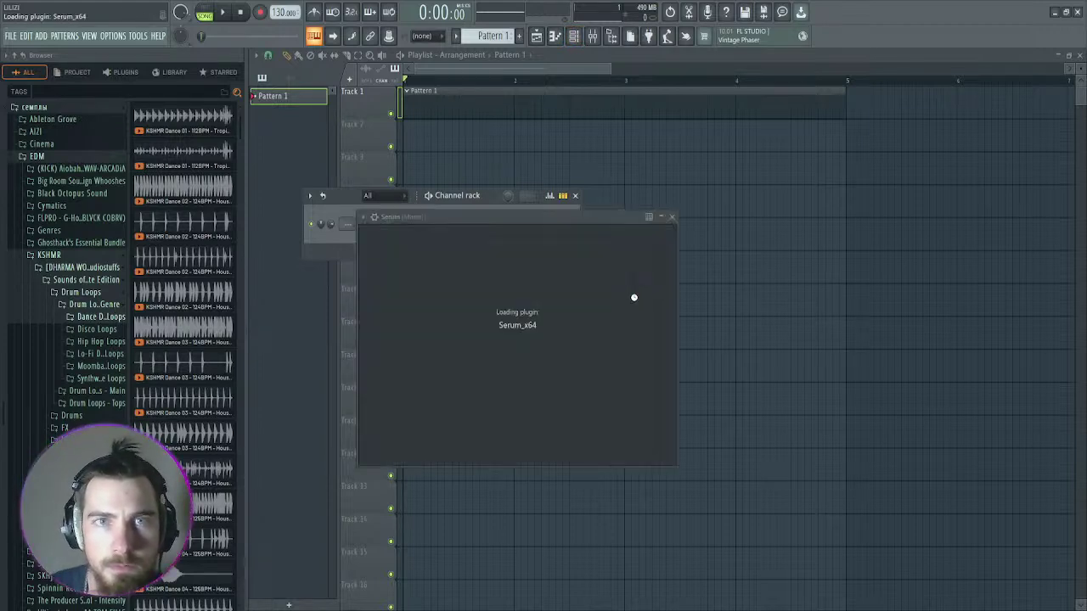
left_click_drag(608, 231, 865, 156)
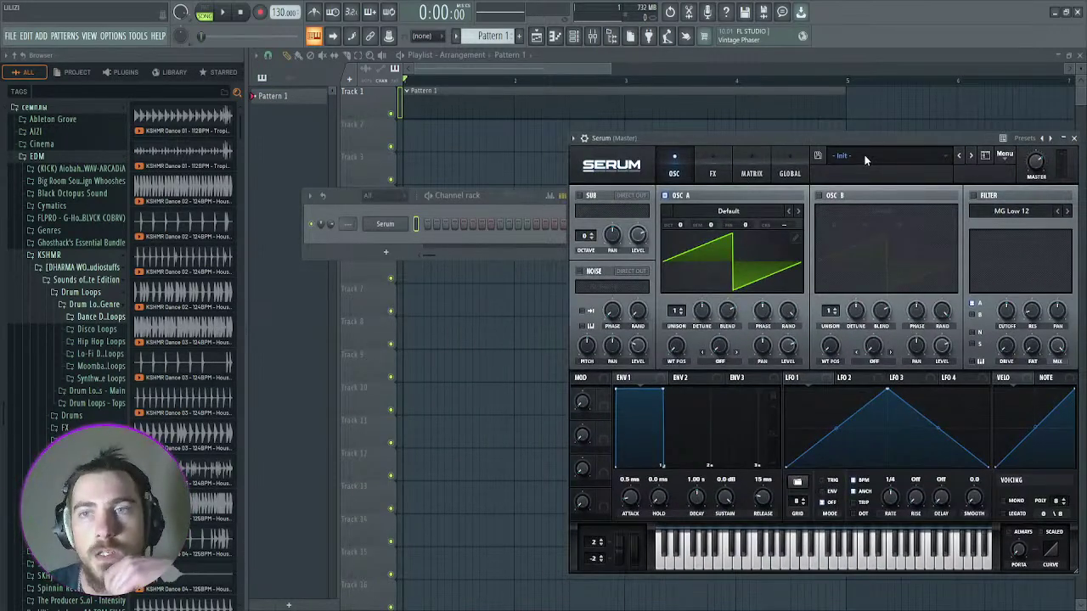
left_click(535, 67)
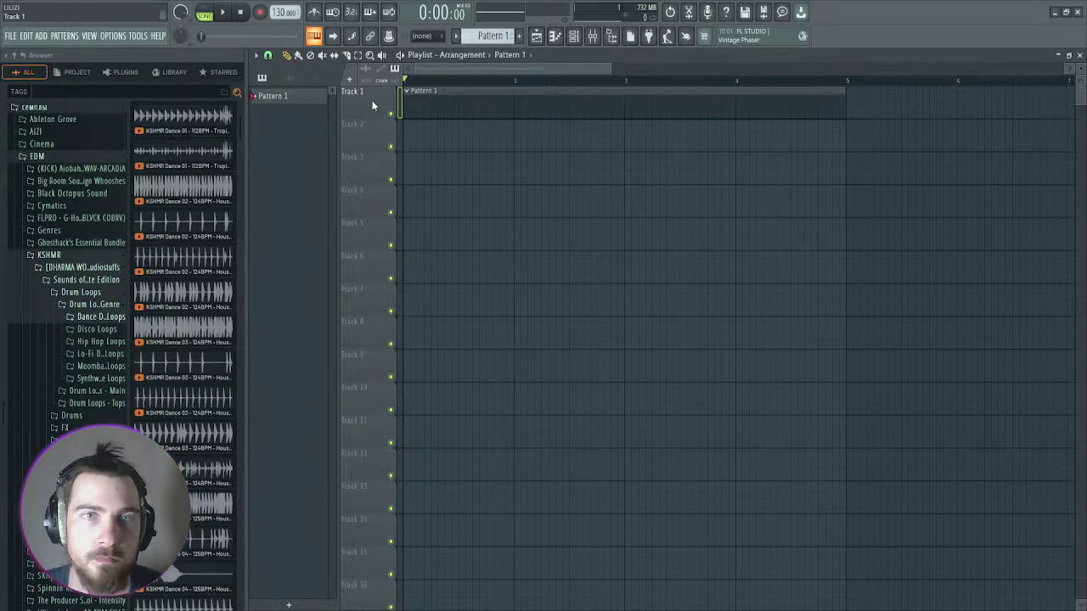
Step: Route the Serum channel to mixer insert 1 and select that insert in the mixer
left_click(574, 35)
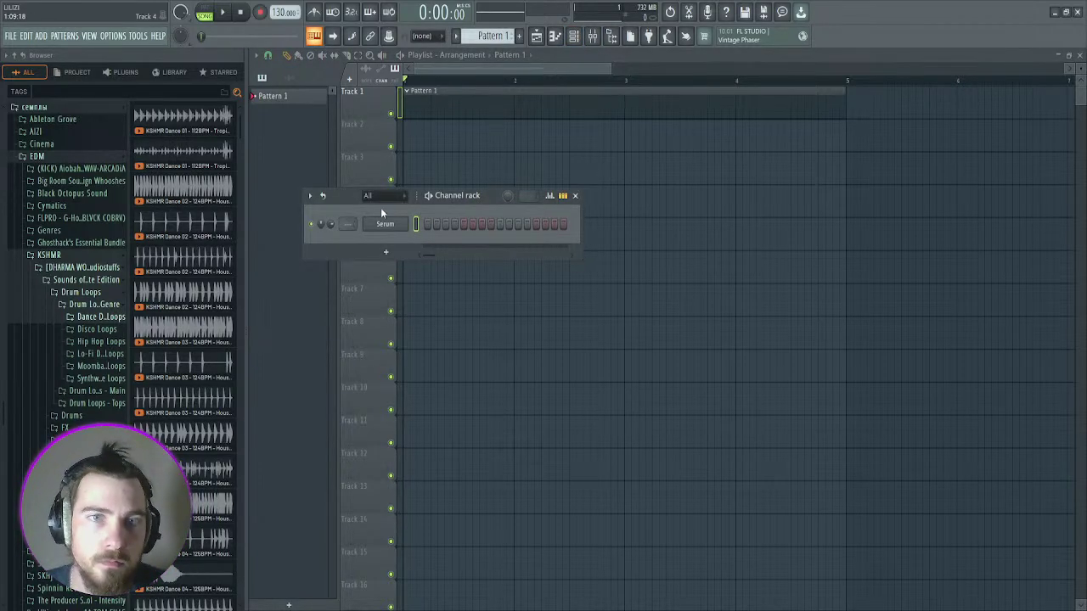
key("F9")
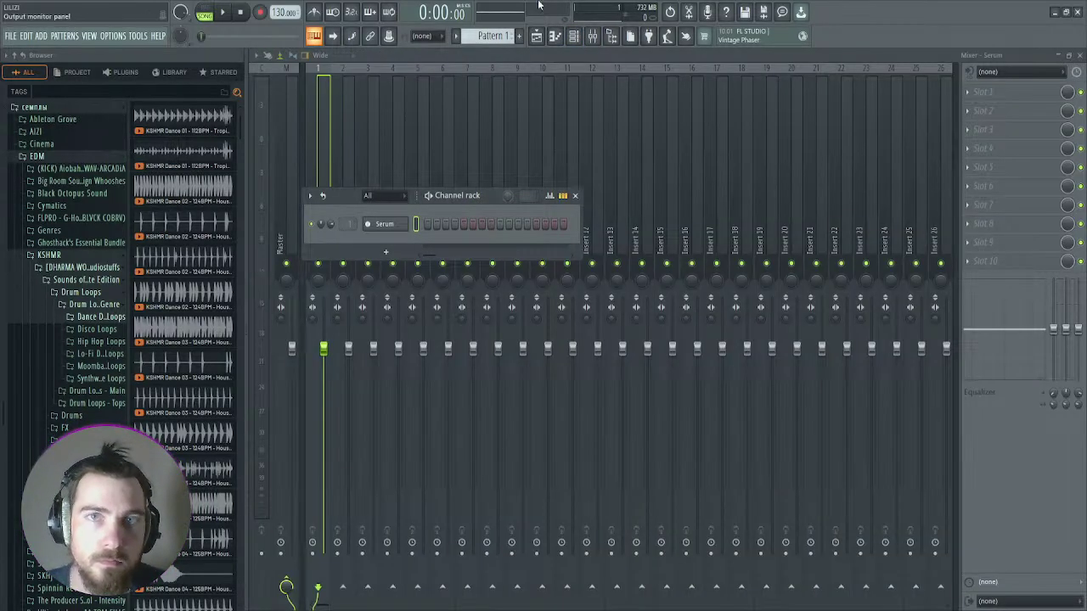
left_click(319, 138)
left_click(344, 141)
left_click(317, 150)
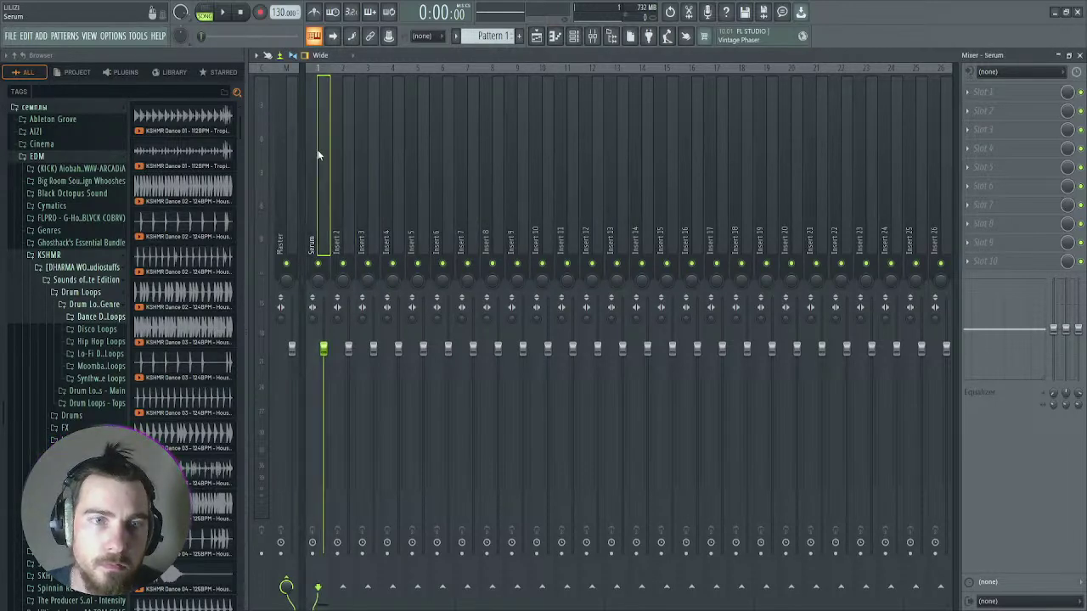
Step: Shift the Serum mixer track to insert 2 and set up insert 1 as a green Pre master track docked beside the Master
scroll(317, 149, "down", 1)
left_click(318, 161)
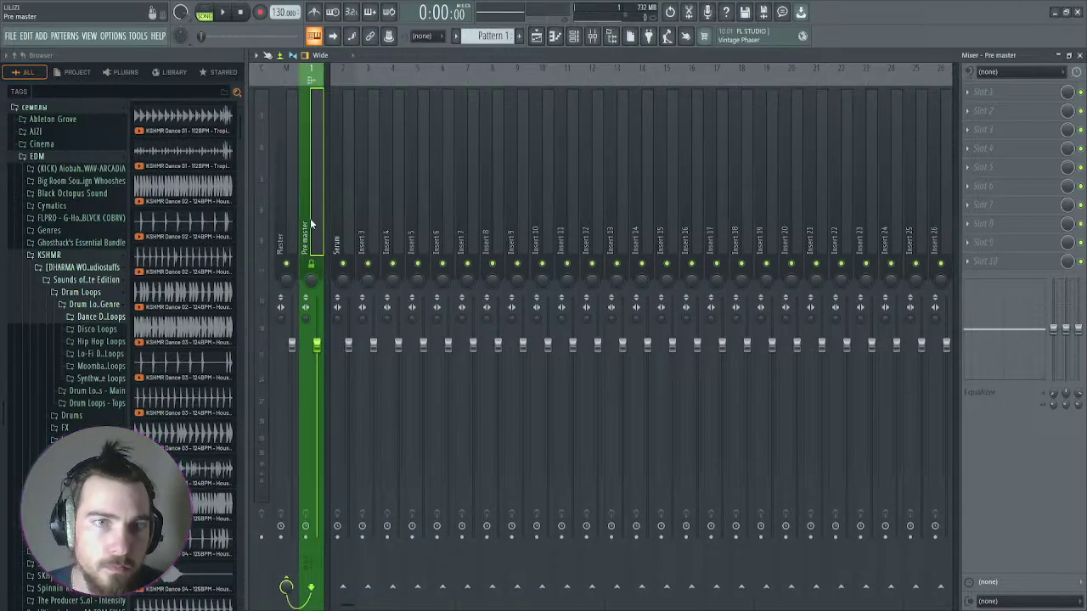
Step: Route the Serum mixer track only to the Pre master and move it to insert 6
left_click(347, 255)
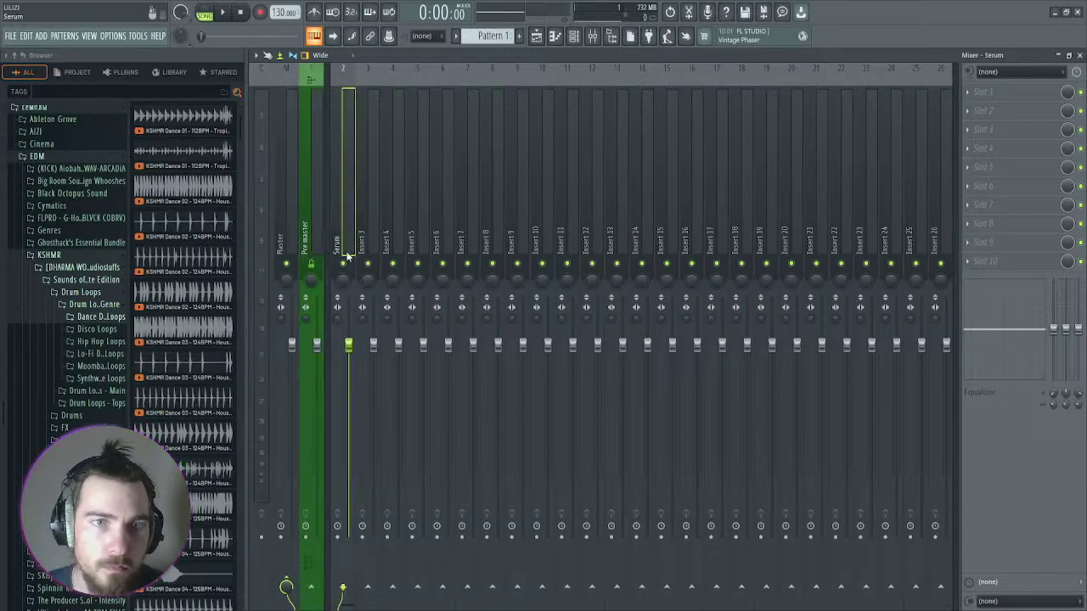
left_click(311, 587)
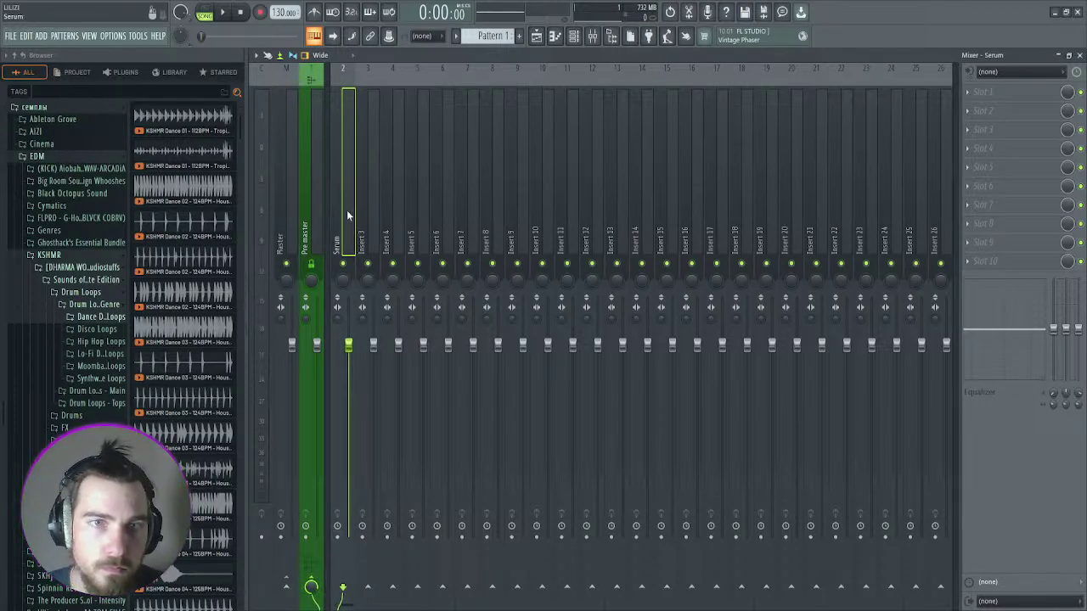
scroll(347, 210, "down", 4, "shift")
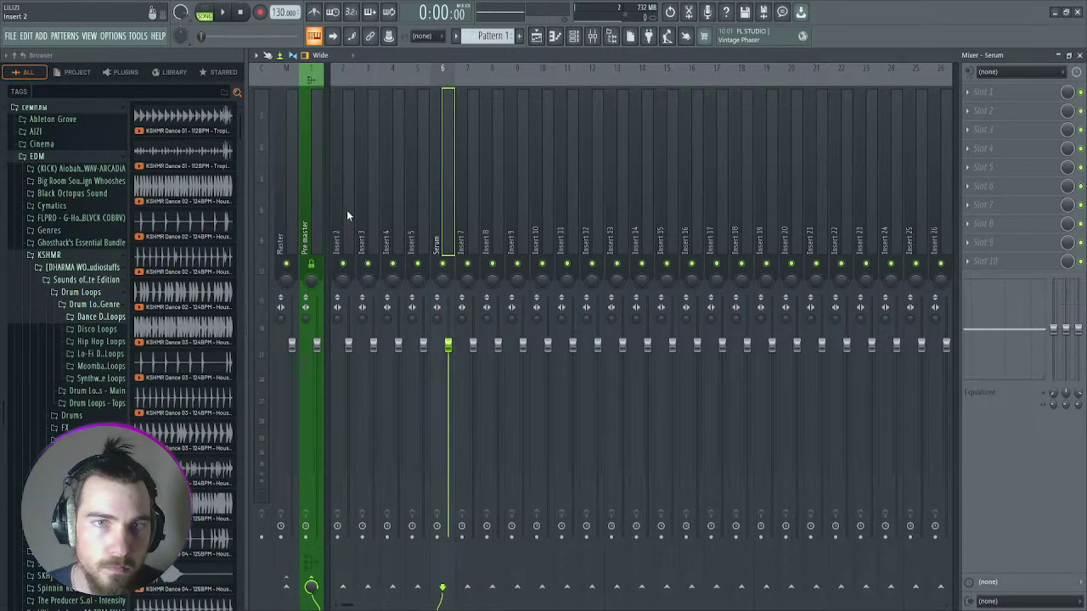
Step: Name mixer insert 2 Drums with a blue colour and a drum icon, and move it to insert 3
left_click(343, 201)
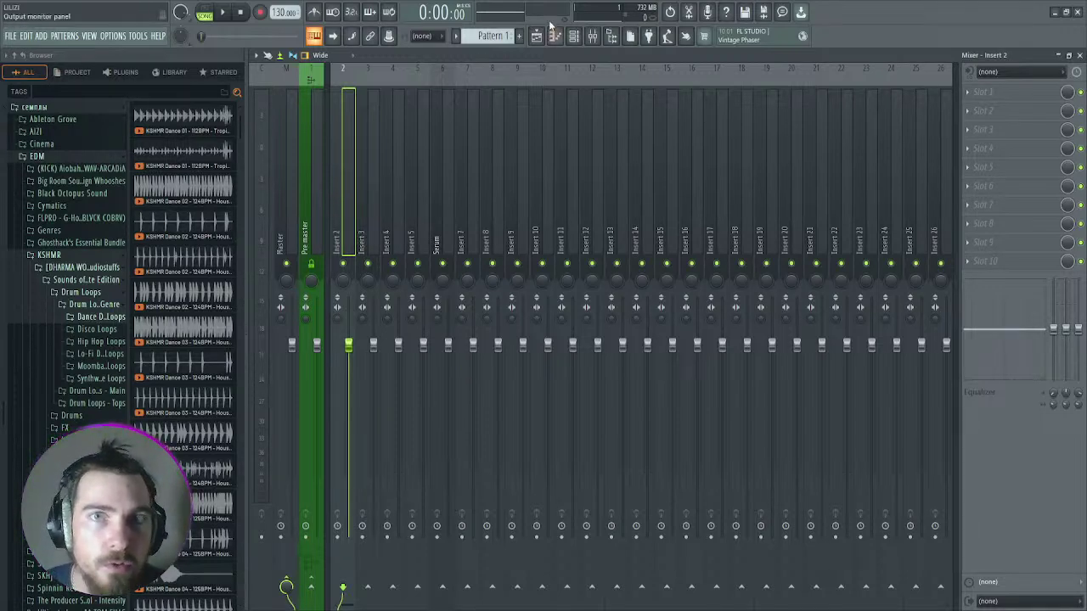
left_click(574, 36)
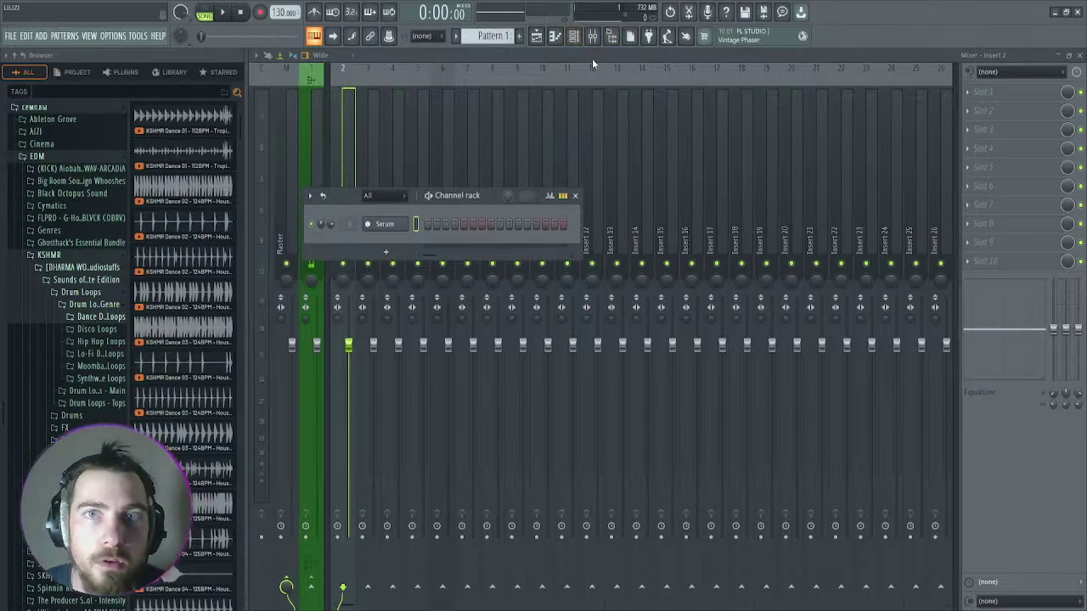
left_click(355, 174)
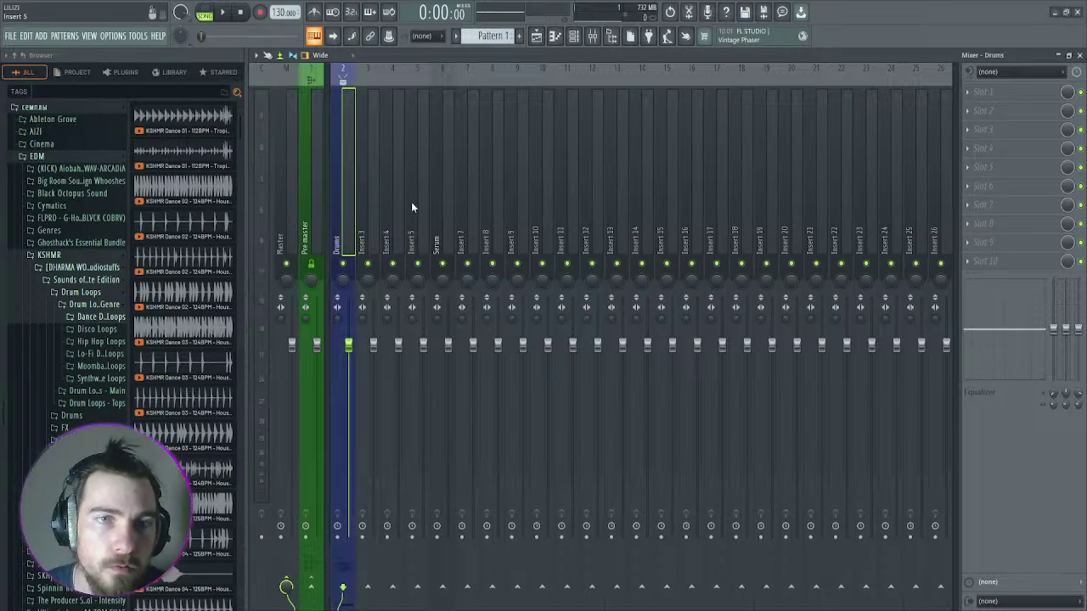
key("alt+Right")
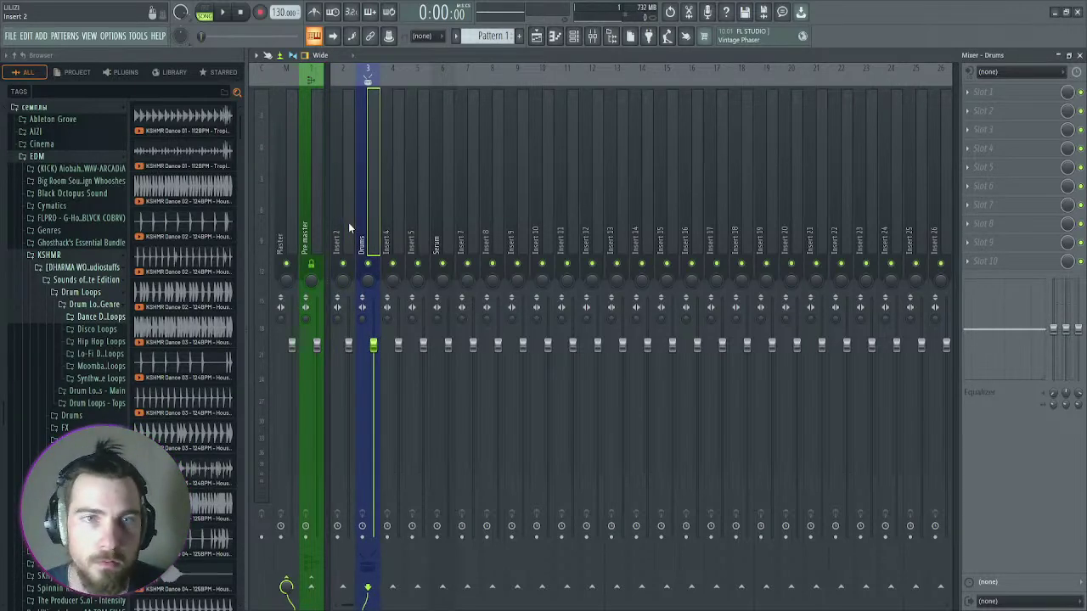
Step: Name mixer insert 2 Kick and give it a blue colour and an icon
left_click(349, 222)
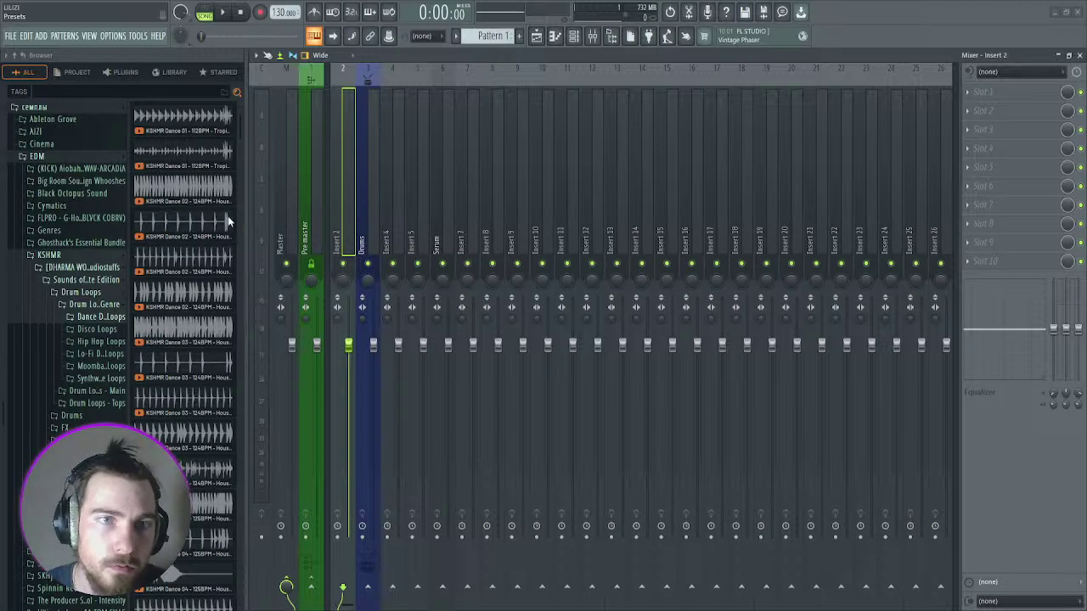
key("ctrl+l")
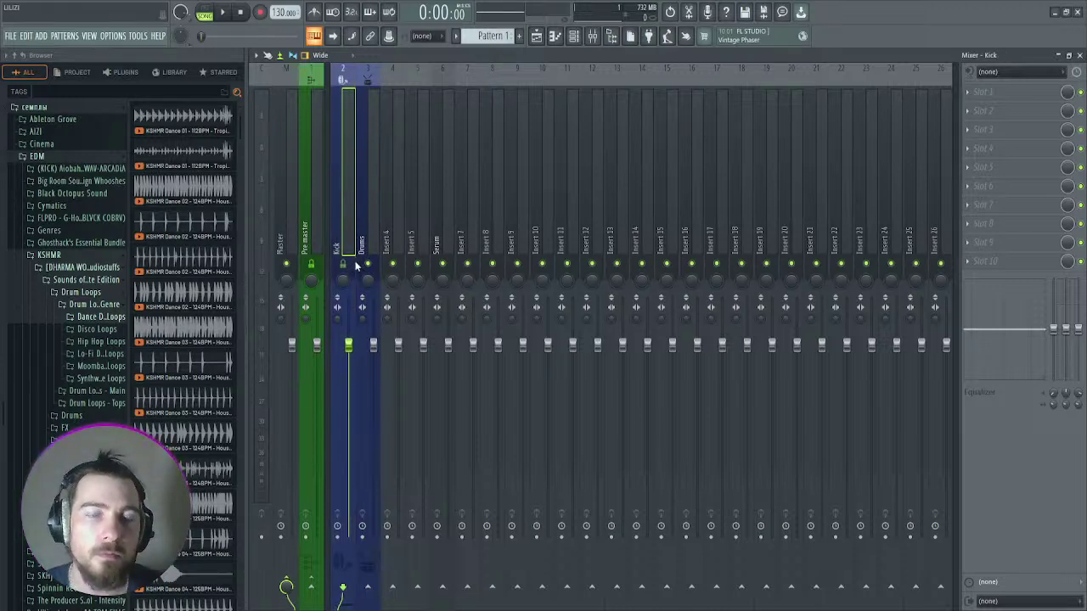
Step: Name mixer insert 4 Melodic mix with a yellow colour and an icon, and select insert 5
left_click(442, 227)
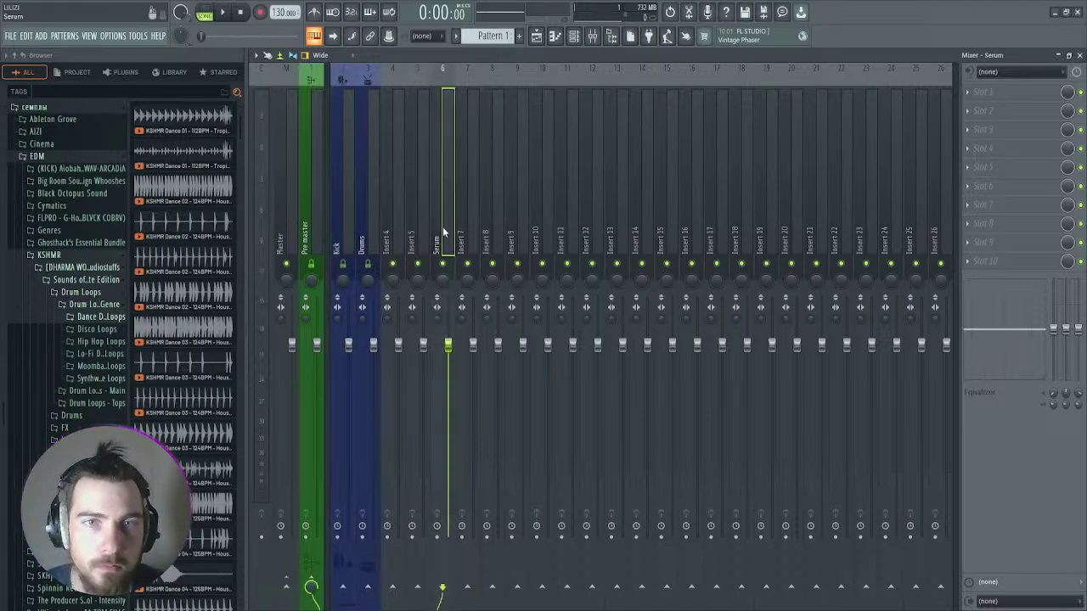
left_click(400, 234)
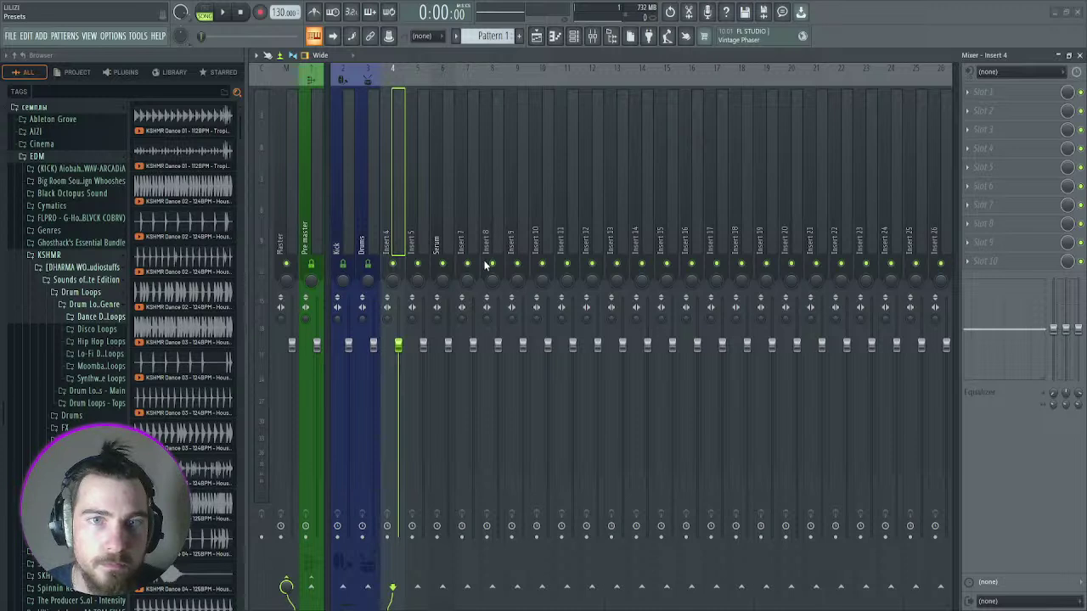
key("ctrl+l")
left_click(416, 242)
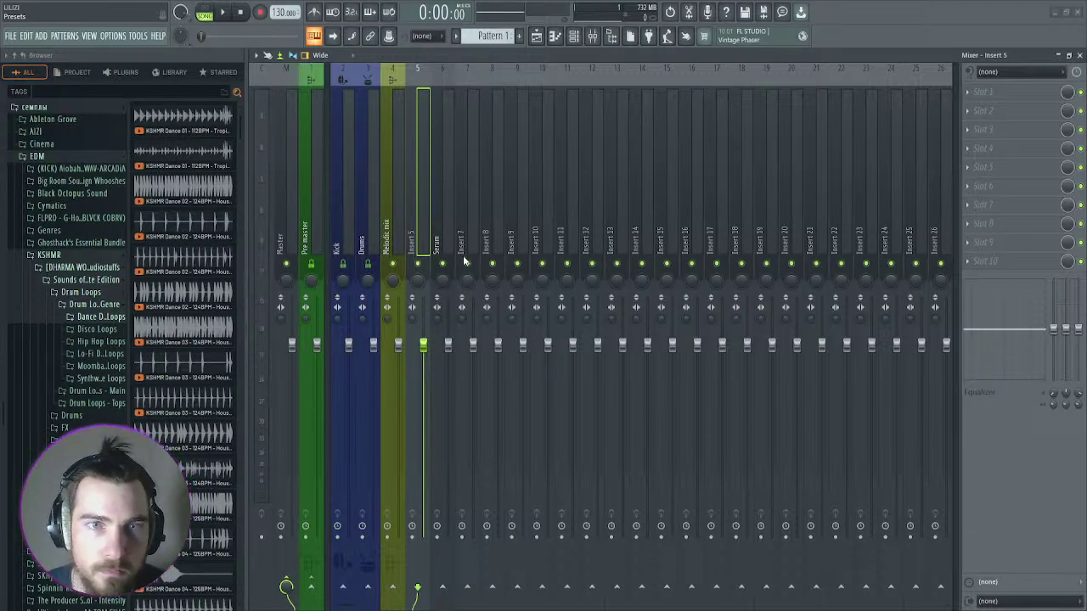
Step: Name mixer insert 5 Bass with a red colour and a bass clef icon, and move the Serum track to insert 5
key("ctrl+l")
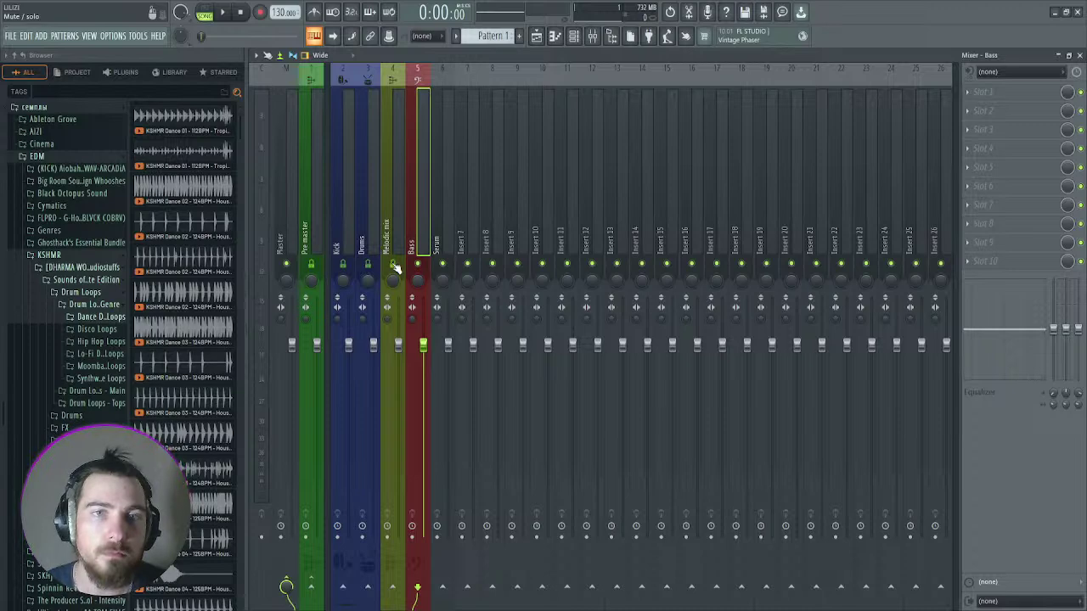
left_click(442, 241)
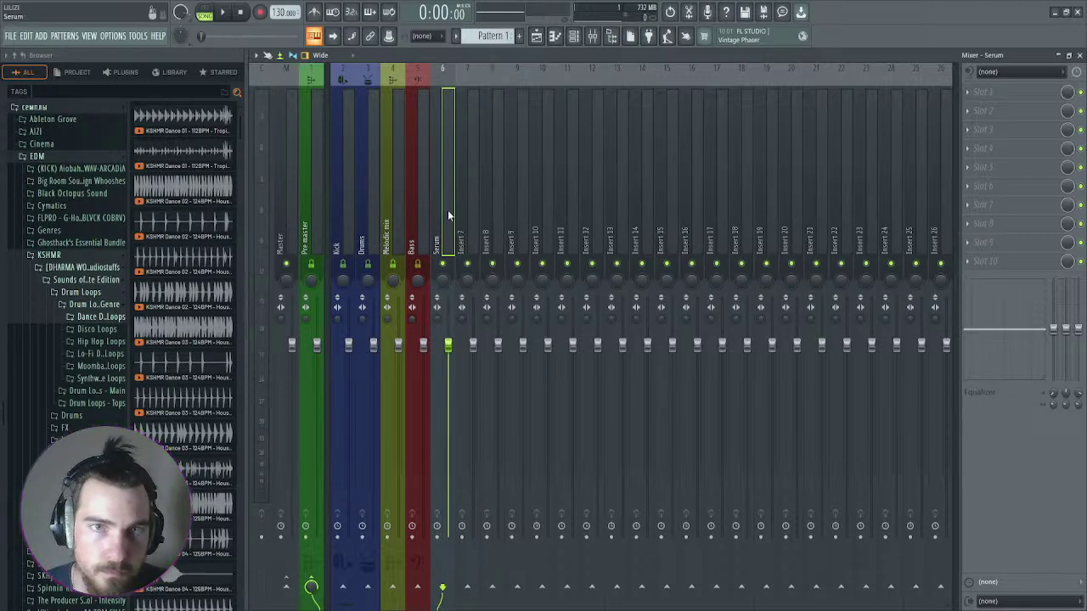
left_click_drag(448, 210, 417, 211)
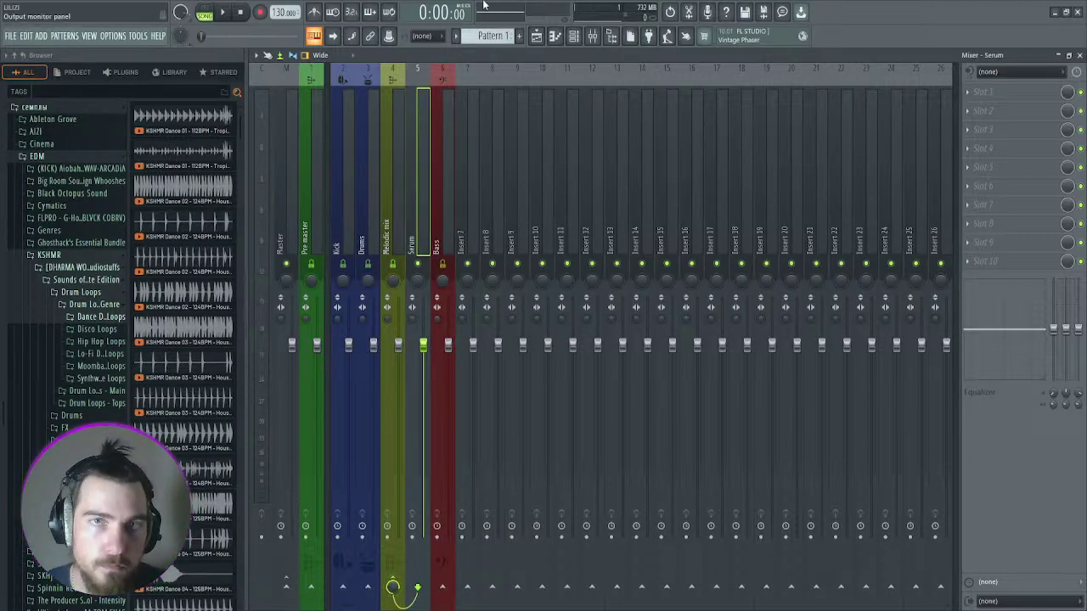
Step: Open the playlist and remove the Pattern 1 clip from track 1
left_click(535, 37)
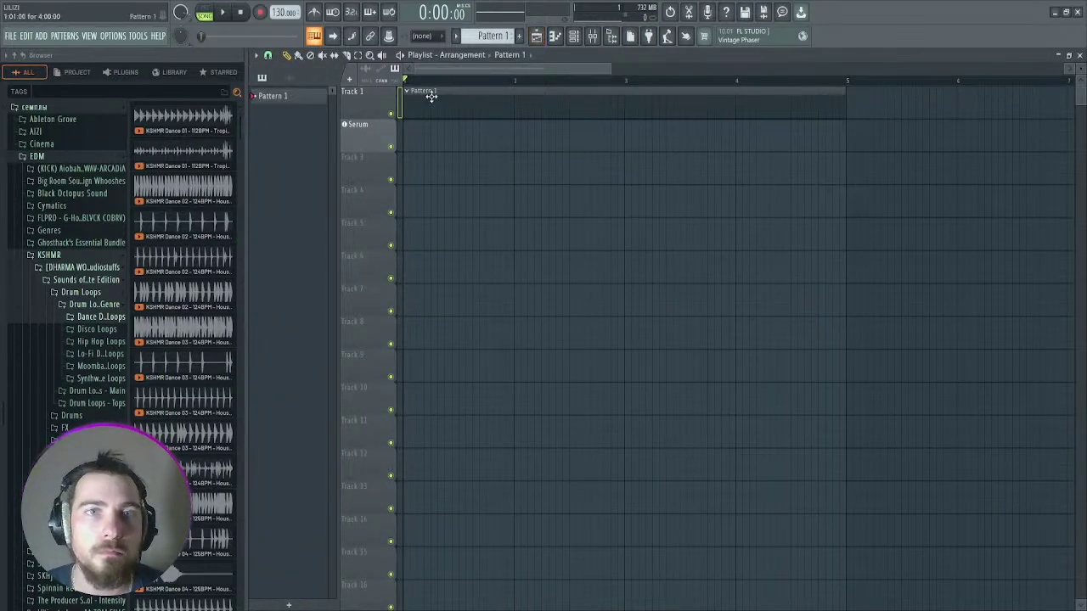
mouse_move(372, 132)
left_mouse_down()
mouse_move(371, 100)
mouse_move(371, 134)
left_mouse_up()
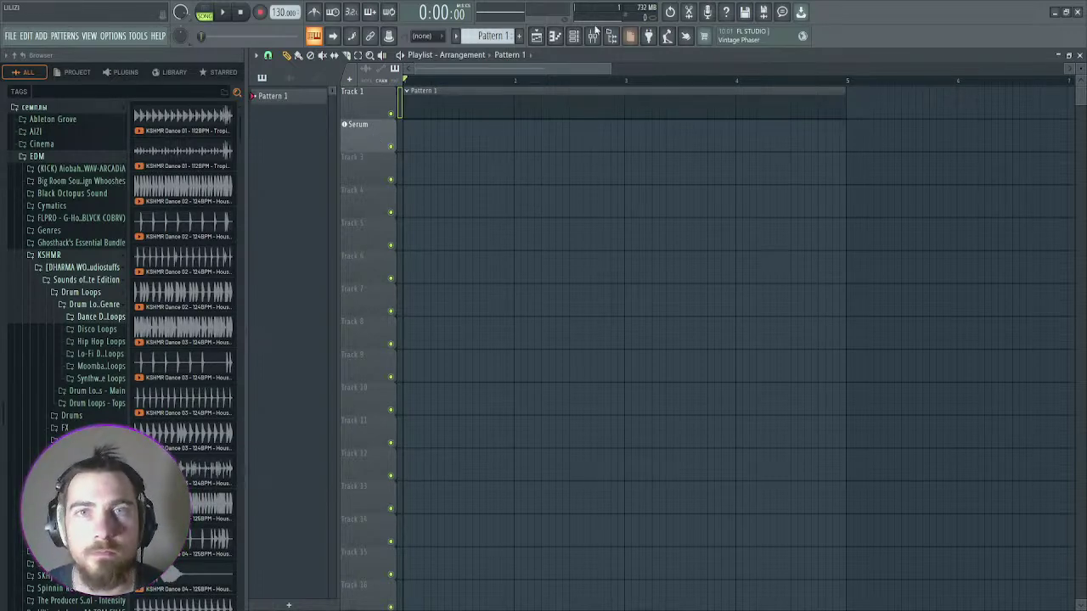
right_click(457, 110)
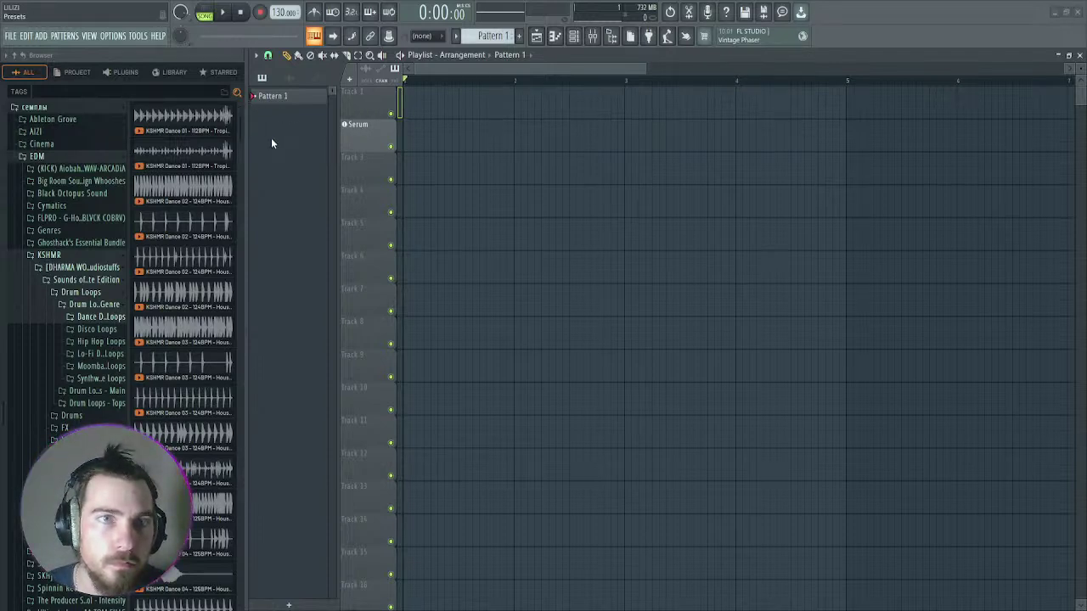
Step: Label playlist tracks 1 to 4 Kick, Drums, Bass and Melodic mix with the mixer's colours and icons, and move Serum to track 5
scroll(368, 139, "down", 1)
scroll(368, 138, "up", 1)
left_click_drag(366, 146, 367, 497)
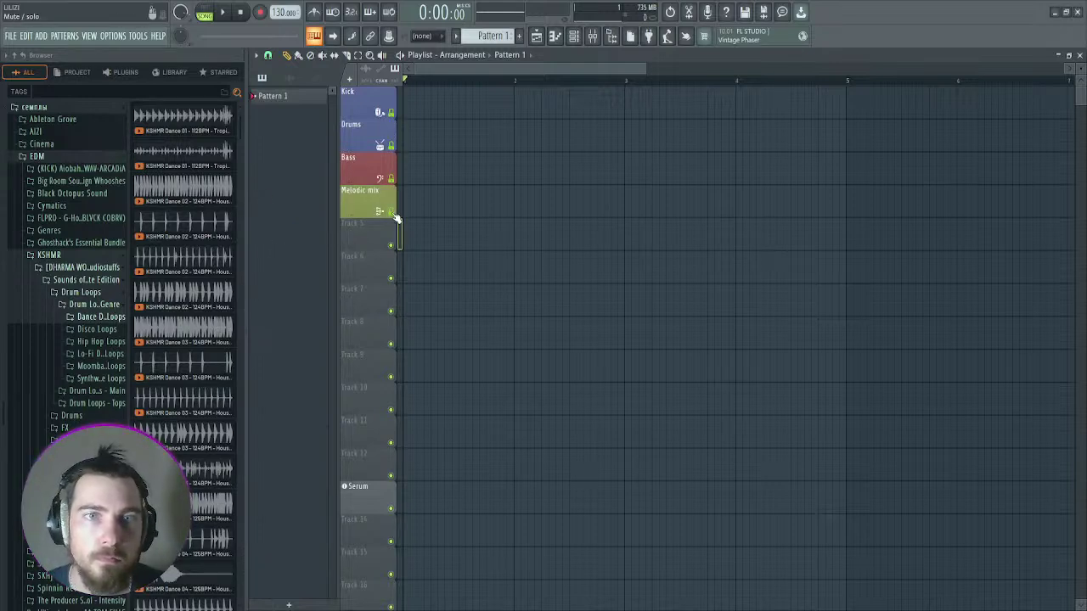
left_click_drag(358, 487, 358, 233)
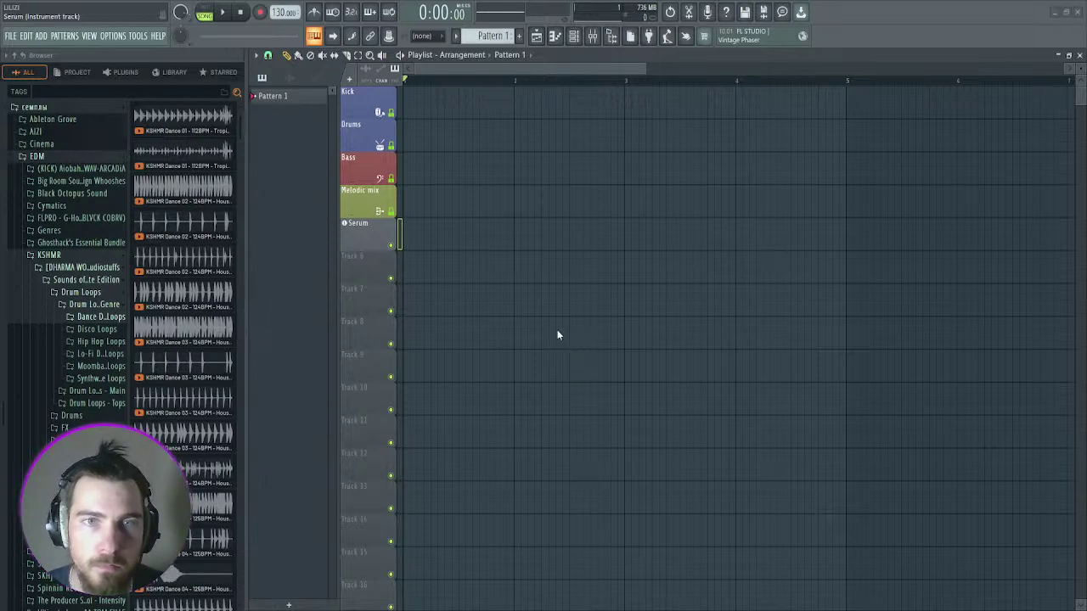
Step: Move the Bass mixer track to insert 5, directly after Melodic mix, and select insert 6
left_click(593, 36)
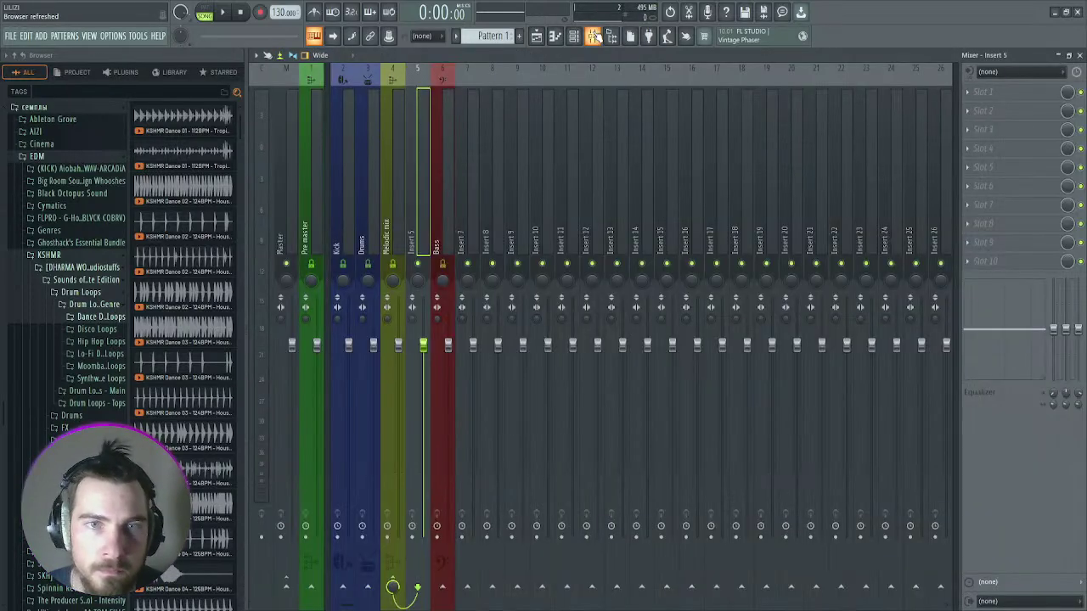
left_click(442, 238)
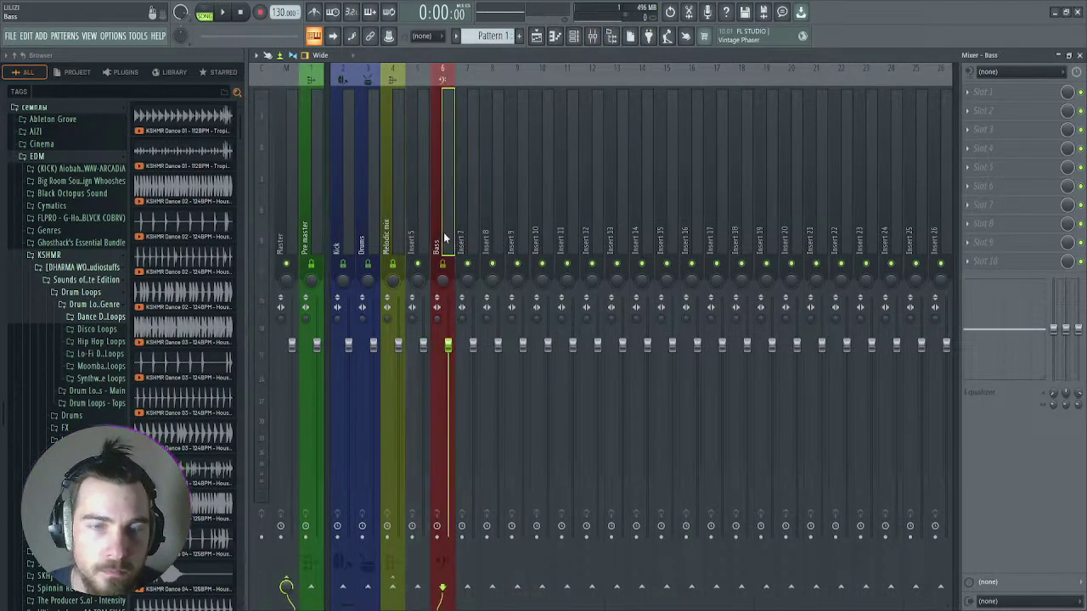
key("alt+Left")
left_click(445, 224)
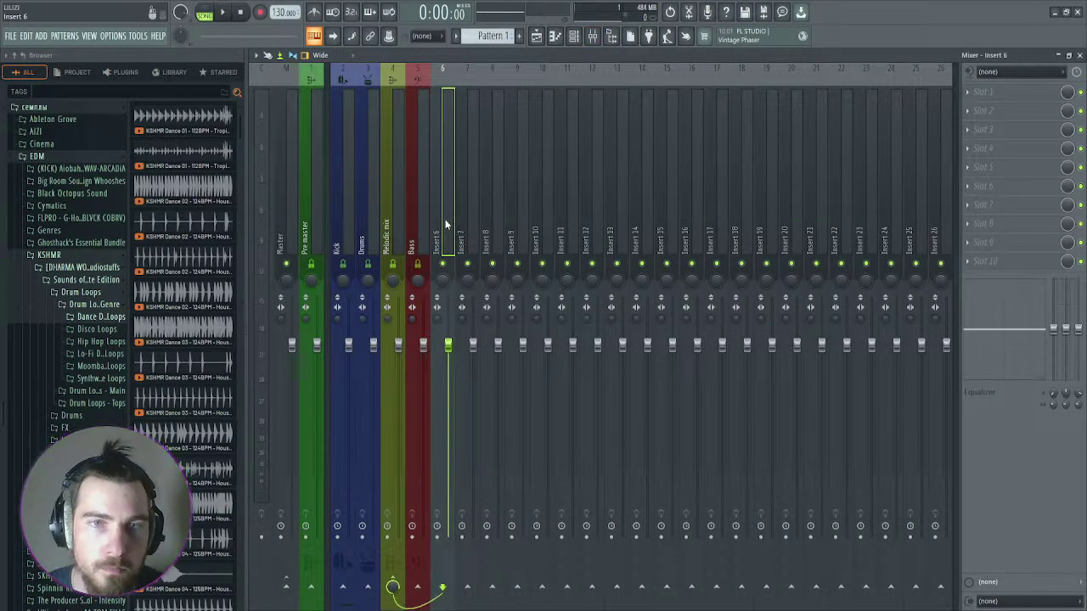
Step: Rename Pattern 1 as LD 1
left_click(573, 36)
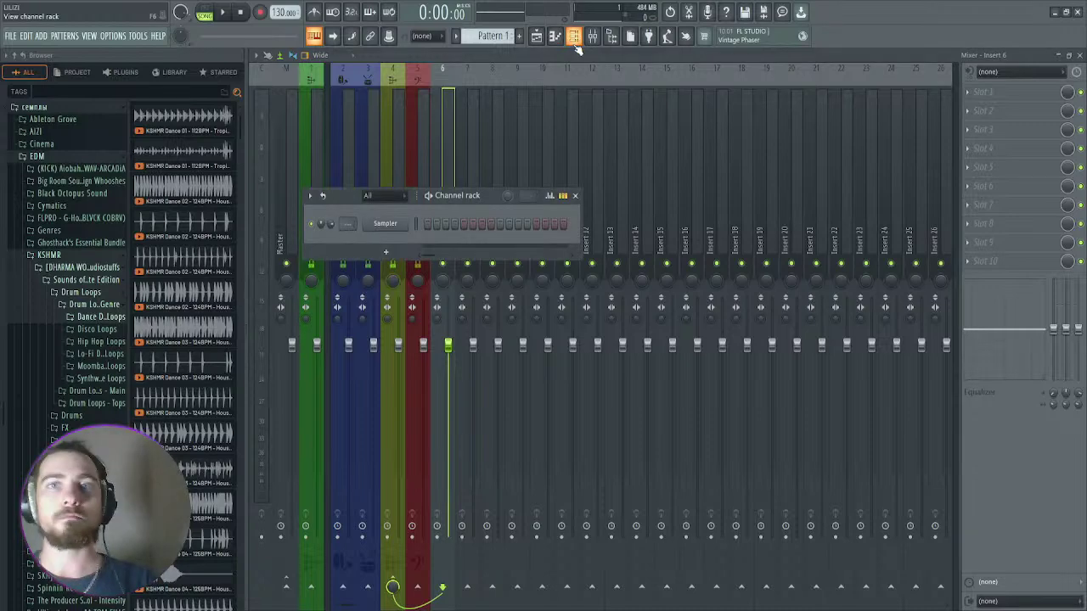
left_click(536, 36)
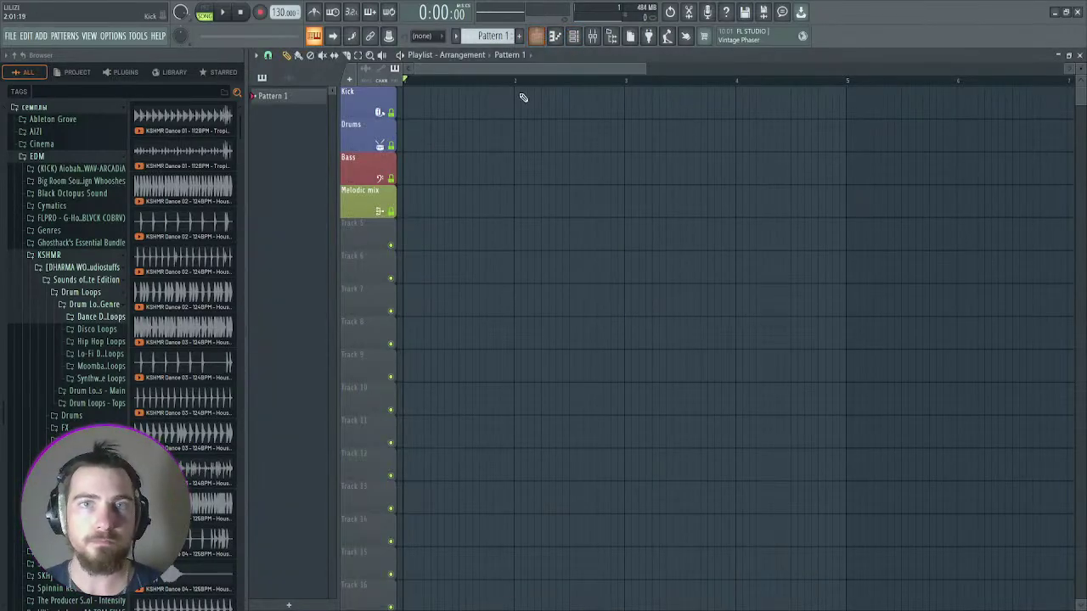
left_click(520, 35)
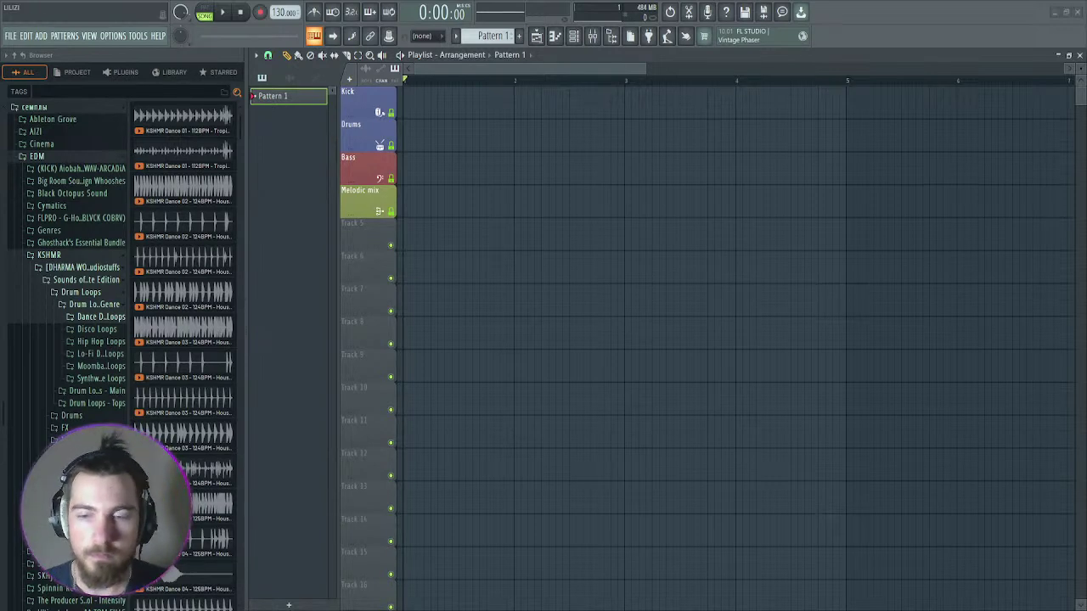
Step: Add a Spire channel to the channel rack and place the LD 1 pattern at the start of playlist track 5
left_click(594, 37)
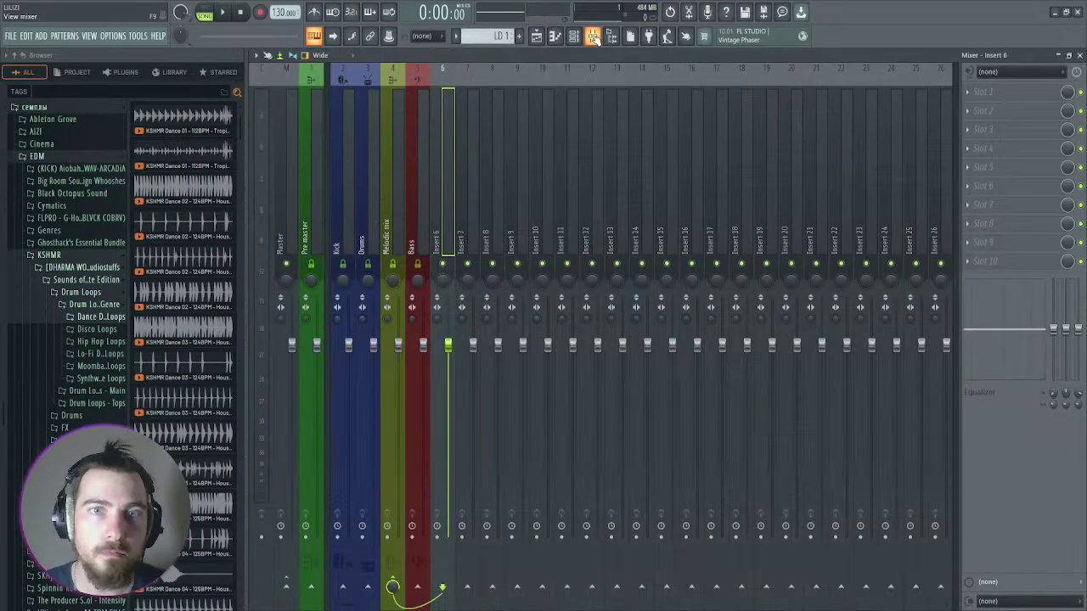
left_click(575, 37)
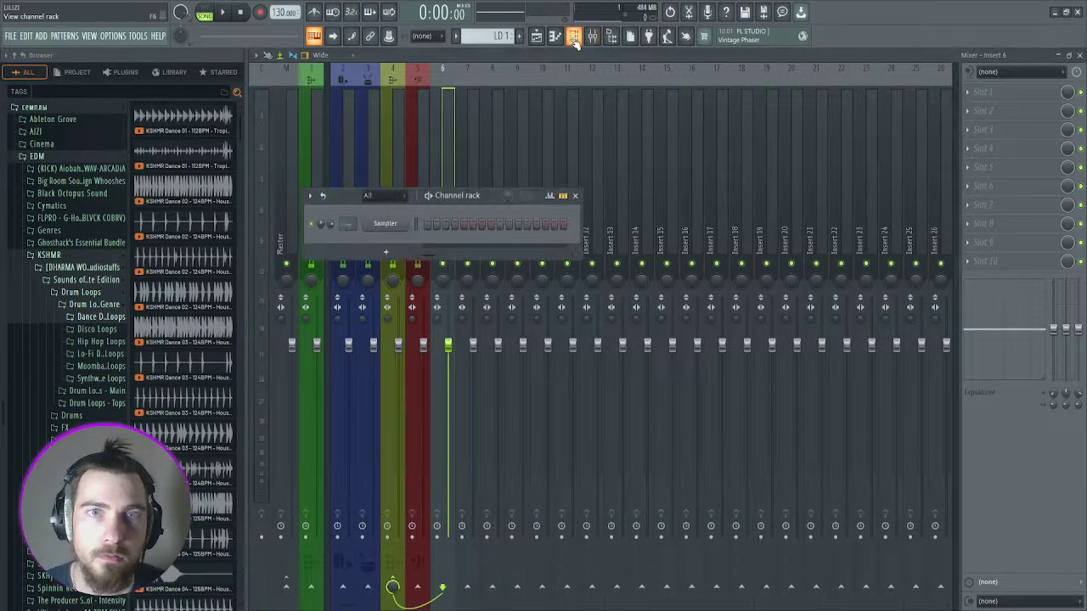
left_click(536, 36)
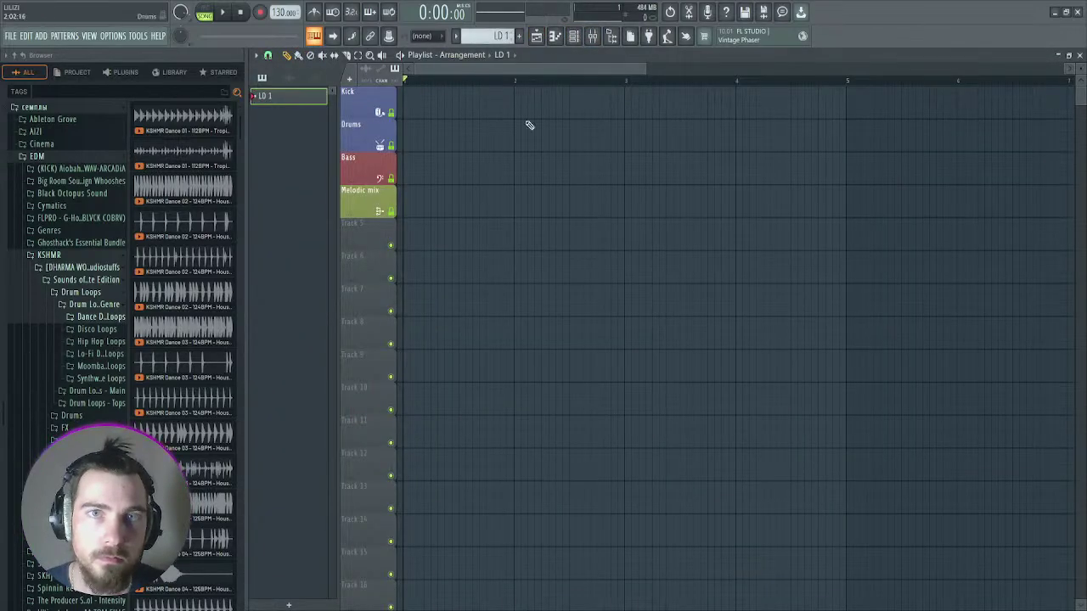
left_click(575, 36)
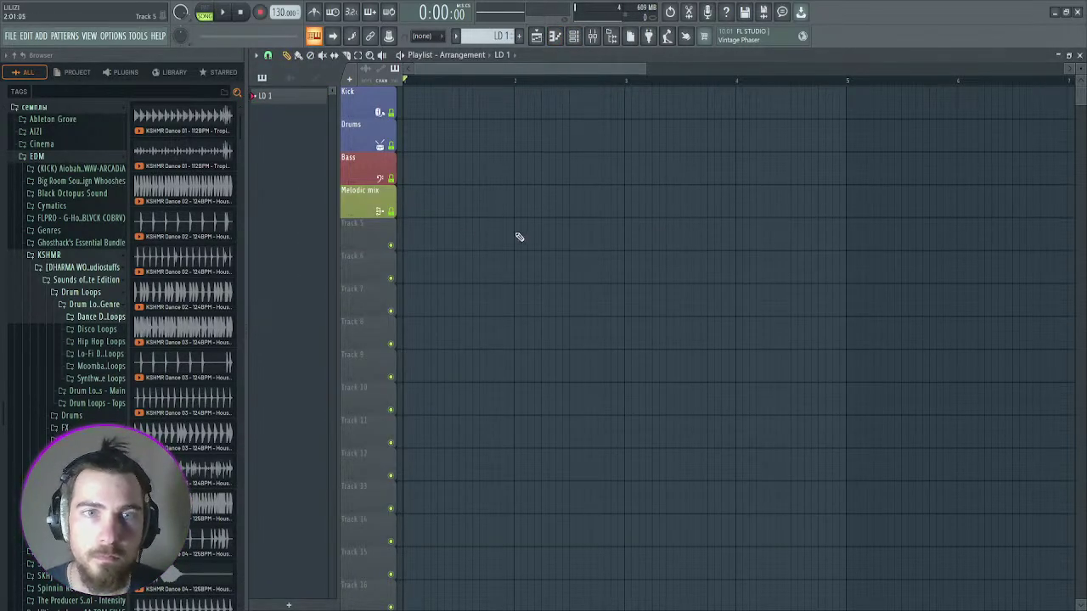
left_click_drag(500, 235, 407, 236)
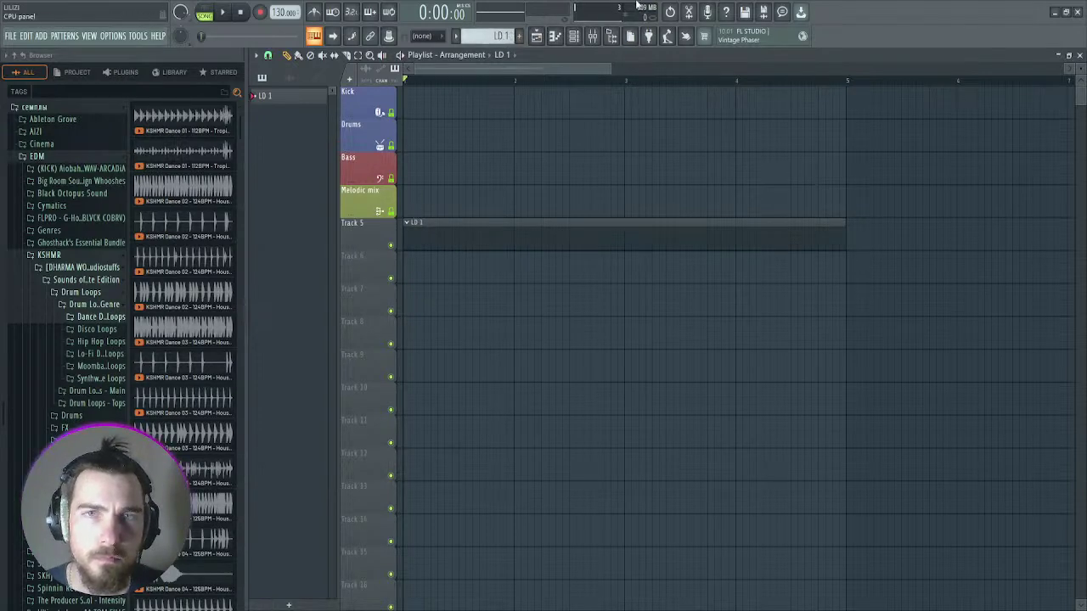
Step: Delete the Sampler channel from the channel rack
left_click(574, 36)
left_click(385, 224)
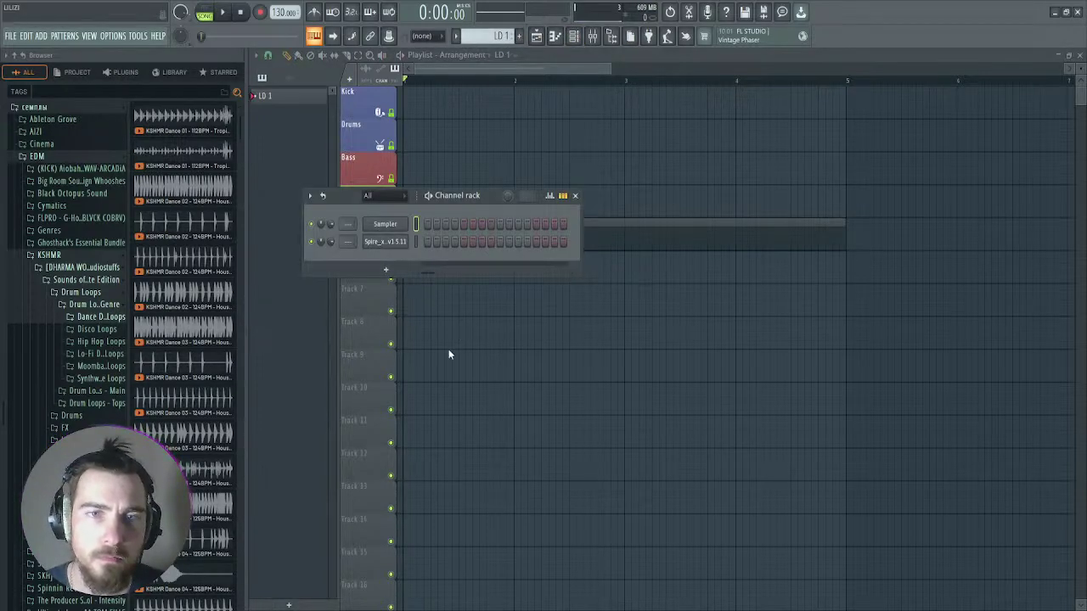
key("alt+Delete")
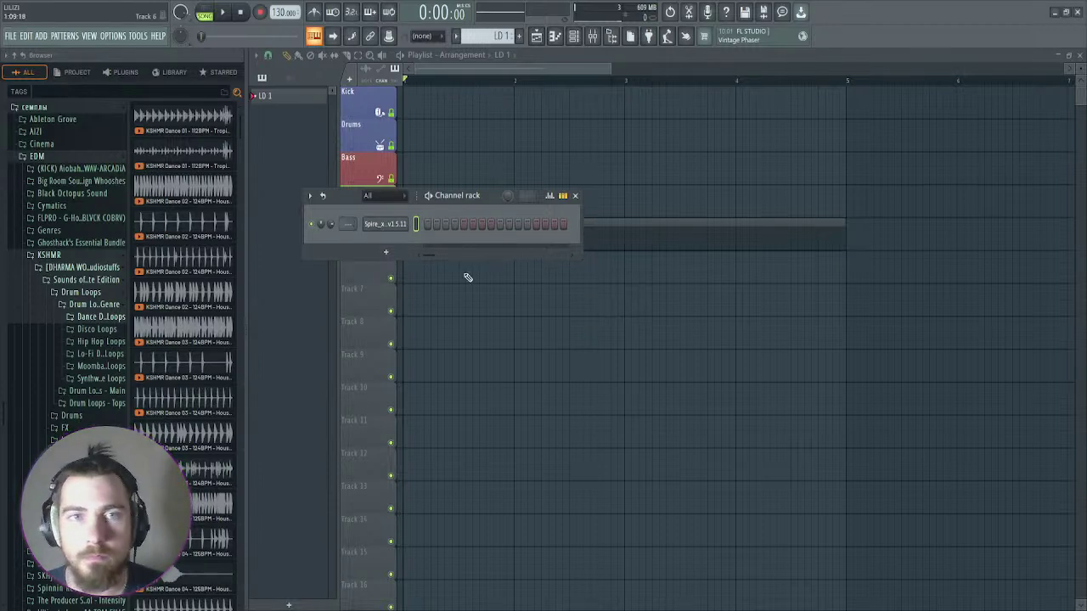
Step: Route the Spire channel to mixer insert 6 and move its mixer track to insert 5, between Melodic mix and Bass
key("F9")
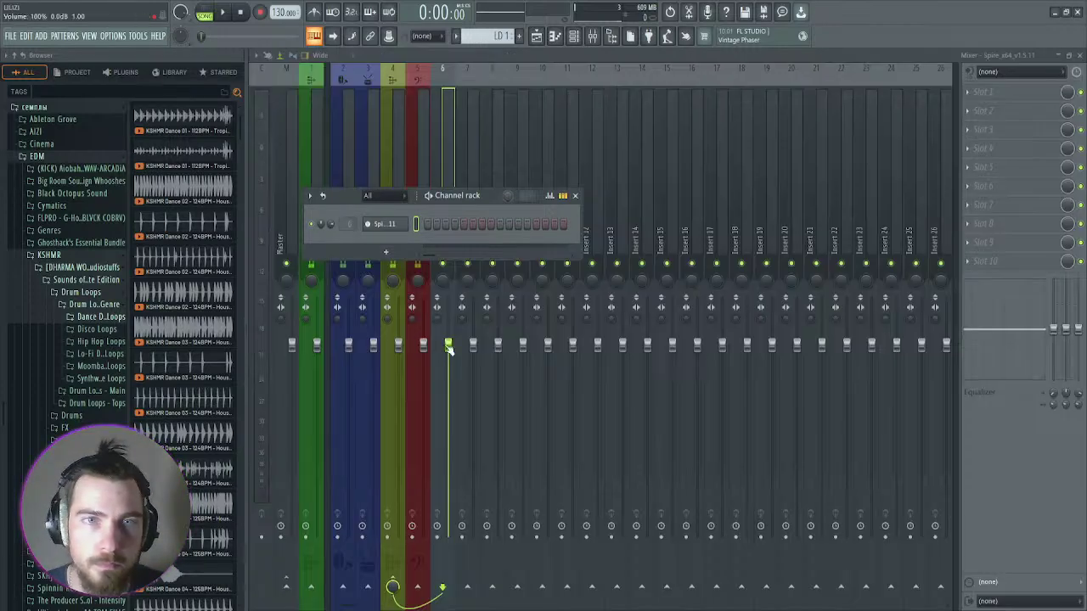
left_click(446, 143)
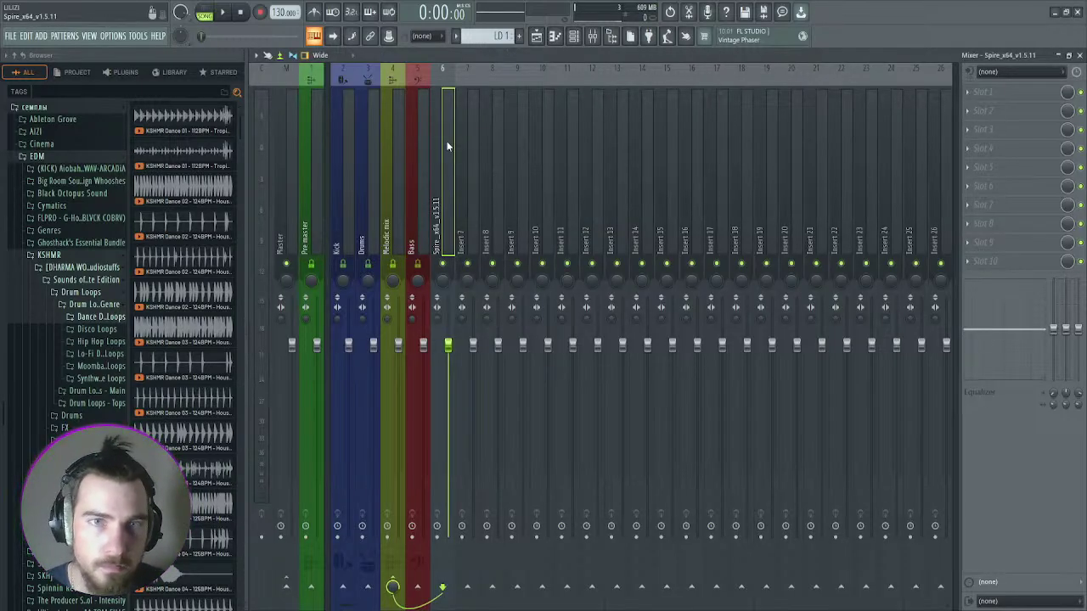
key("alt+Left")
key("alt+Left")
key("alt+Right")
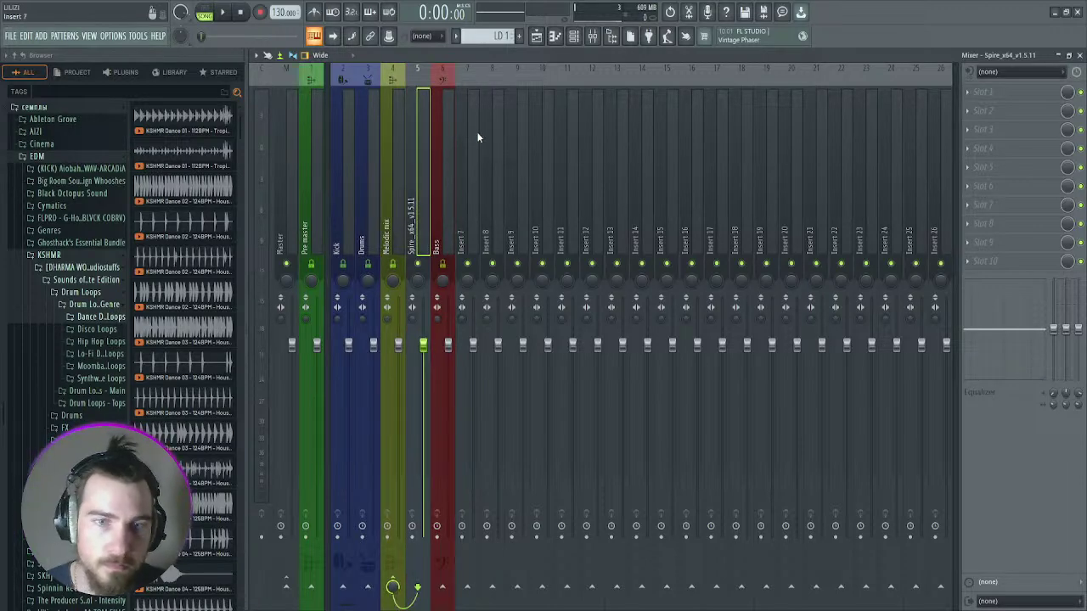
Step: Move the LD 1 clip down onto the Spire instrument track in the playlist
left_click(574, 36)
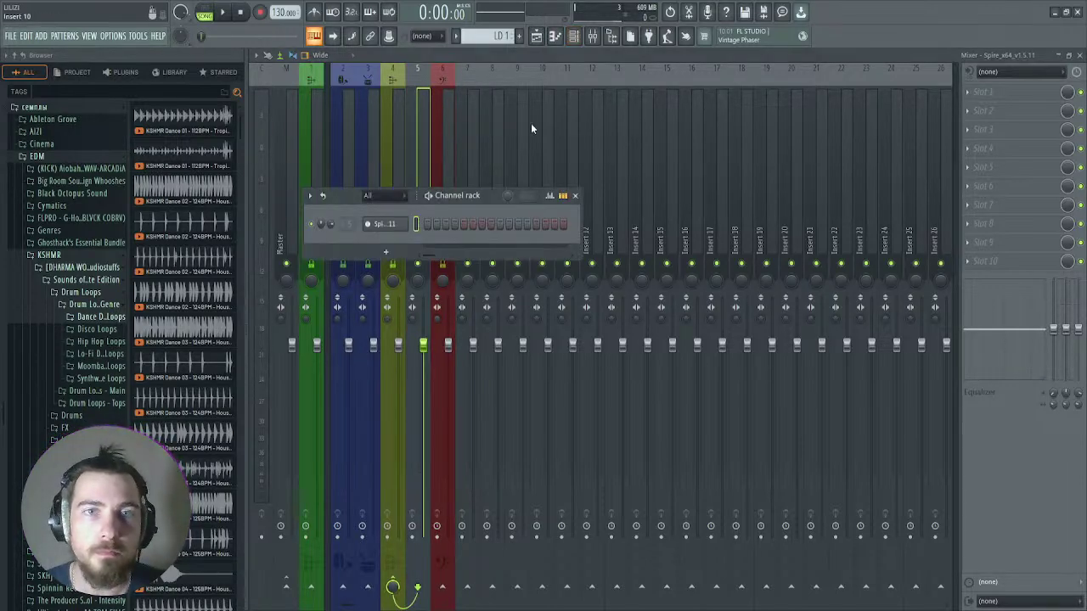
left_click(537, 35)
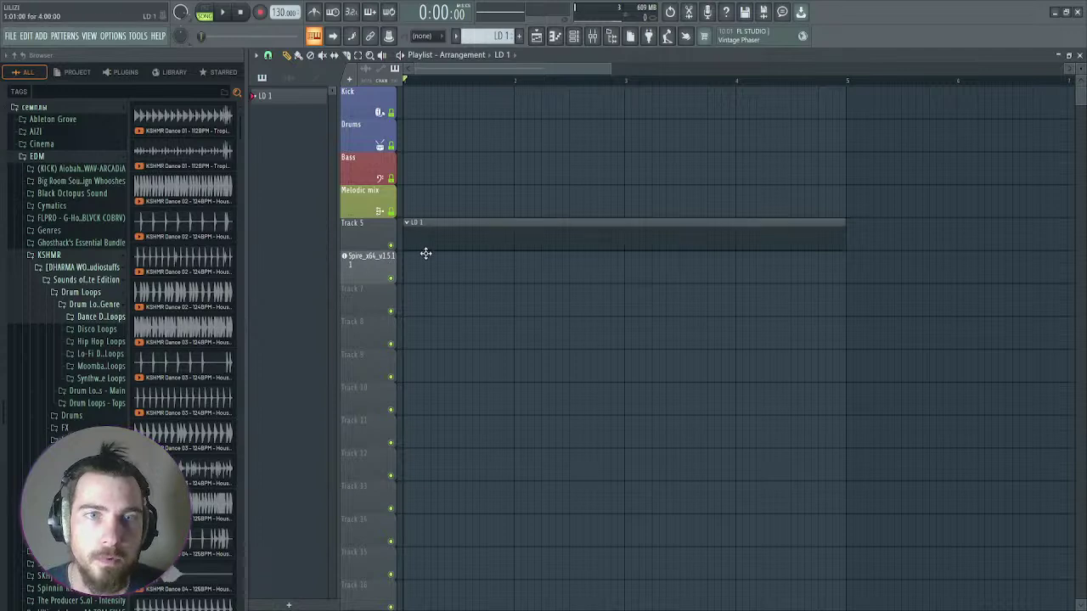
left_click(410, 279)
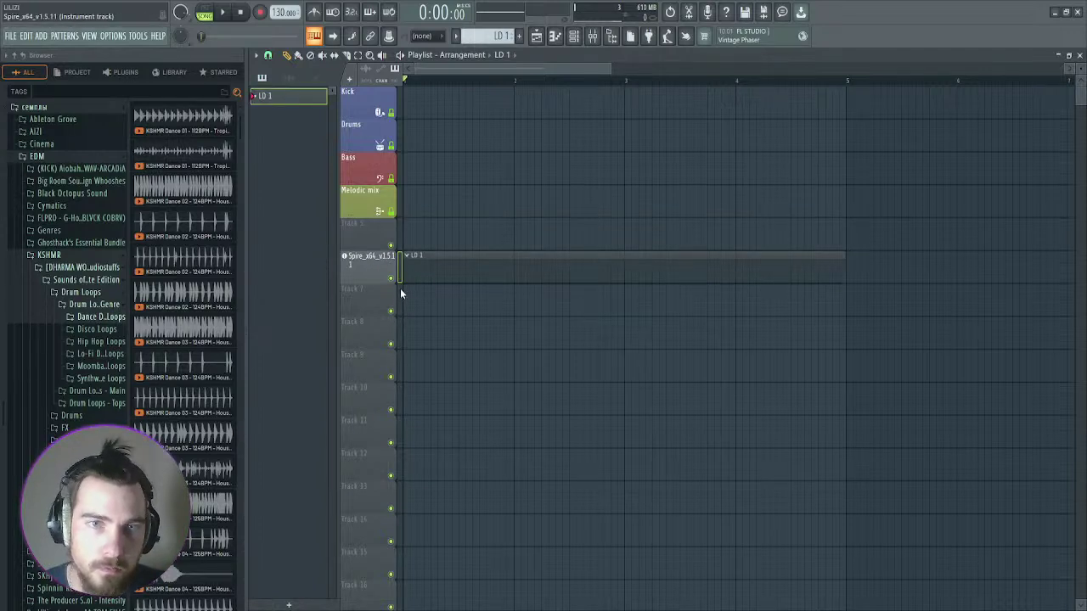
Step: Name the Spire playlist track LD 1 with a note icon and group it directly under the Melodic mix track
left_click_drag(355, 262, 355, 232)
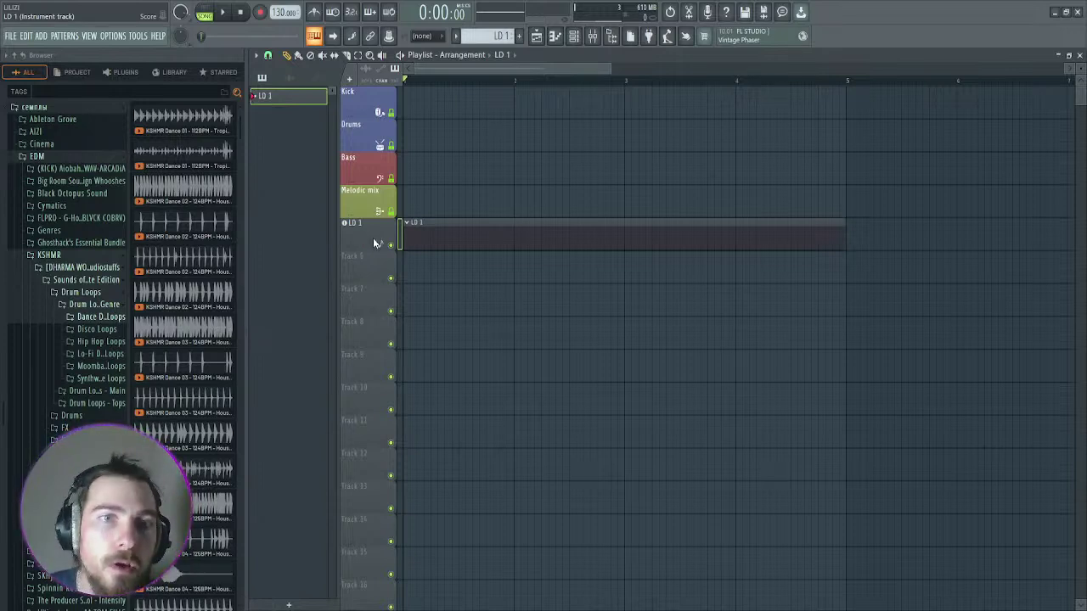
mouse_move(368, 250)
left_mouse_down()
mouse_move(368, 293)
mouse_move(364, 228)
mouse_move(363, 272)
mouse_move(363, 238)
mouse_move(364, 261)
mouse_move(364, 252)
left_mouse_up()
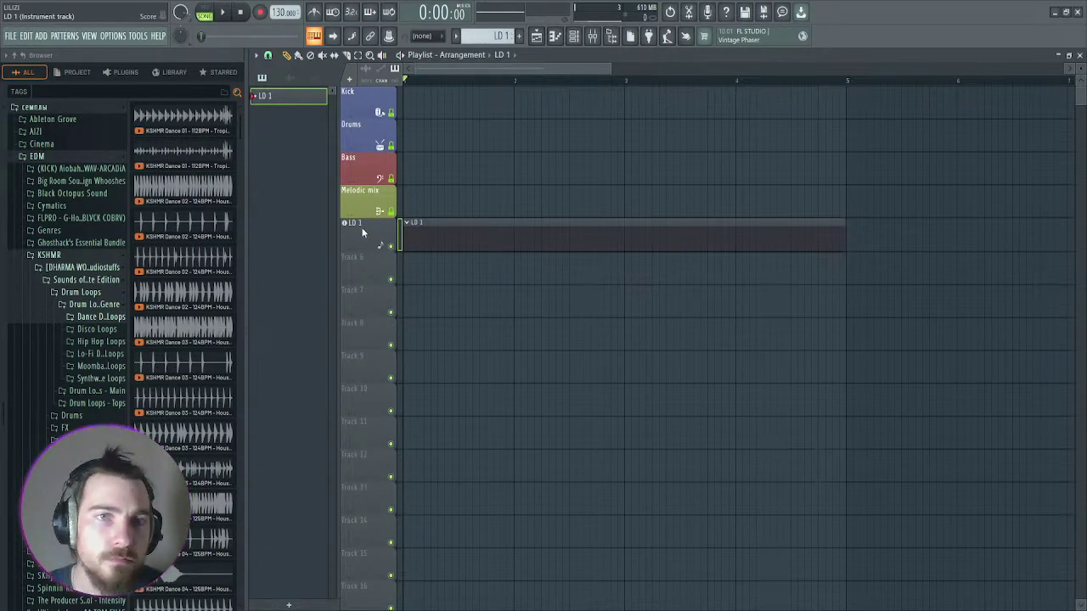
left_click_drag(362, 228, 366, 195)
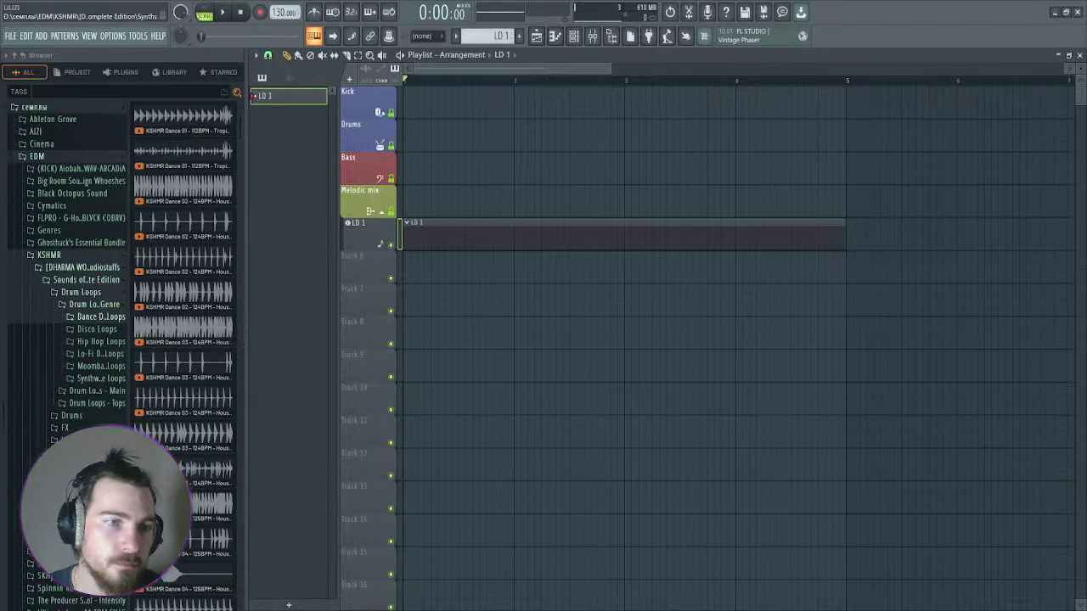
Step: Open the kicks folder of Revealed Producer Starter Pack Vol. 4 inside the Revealed sample folder
scroll(93, 458, "down", 4)
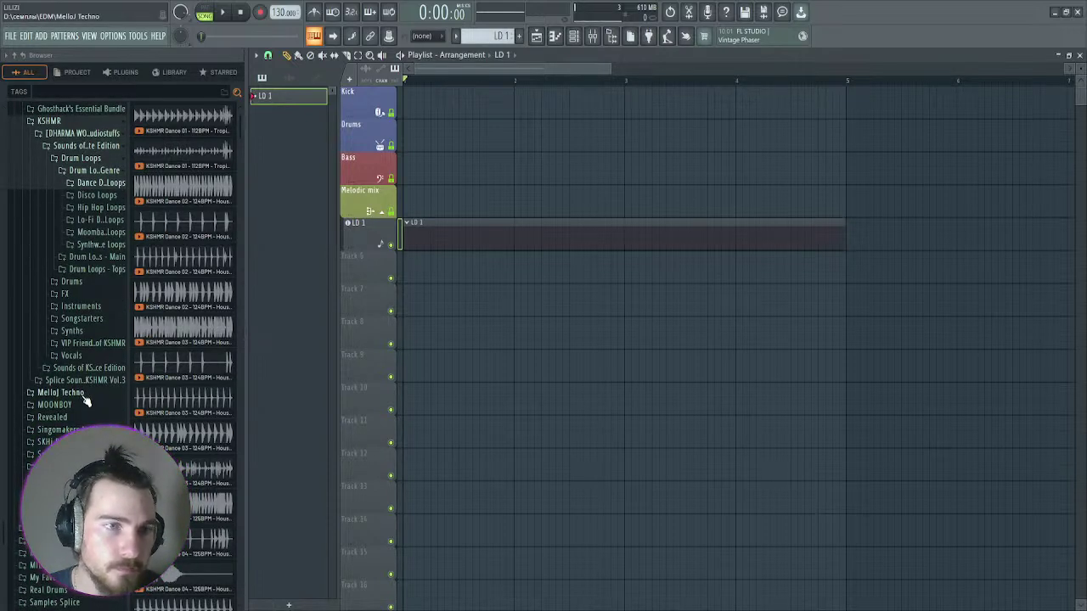
left_click(66, 417)
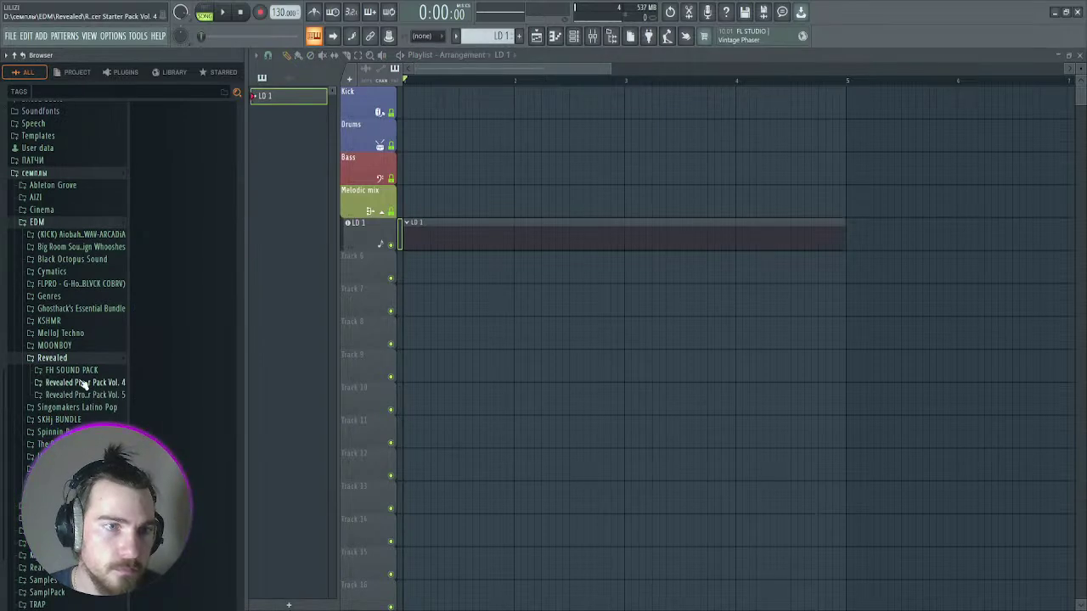
left_click(117, 383)
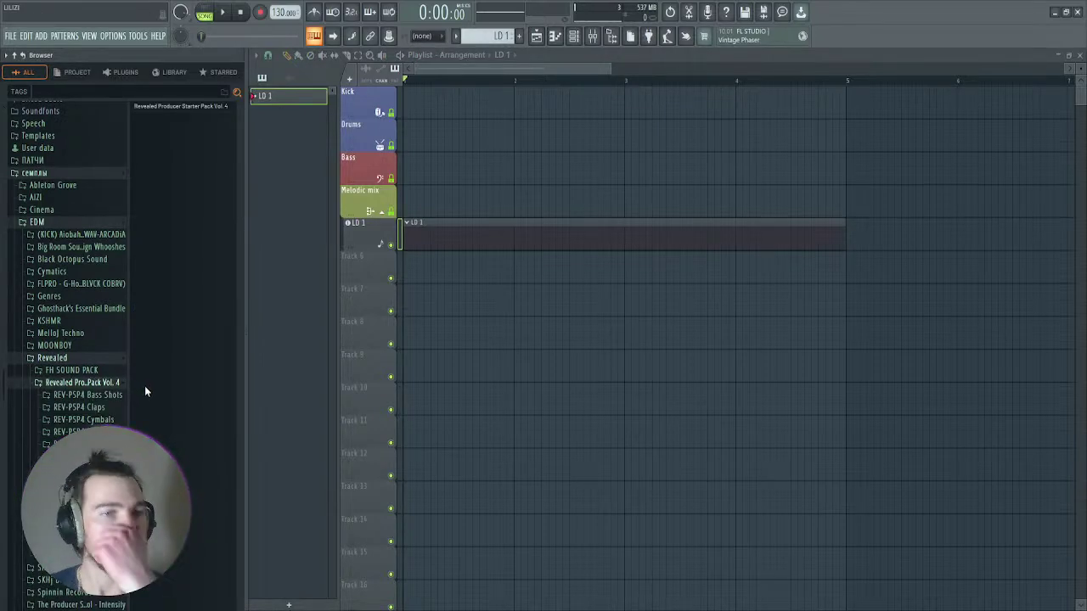
left_click(85, 469)
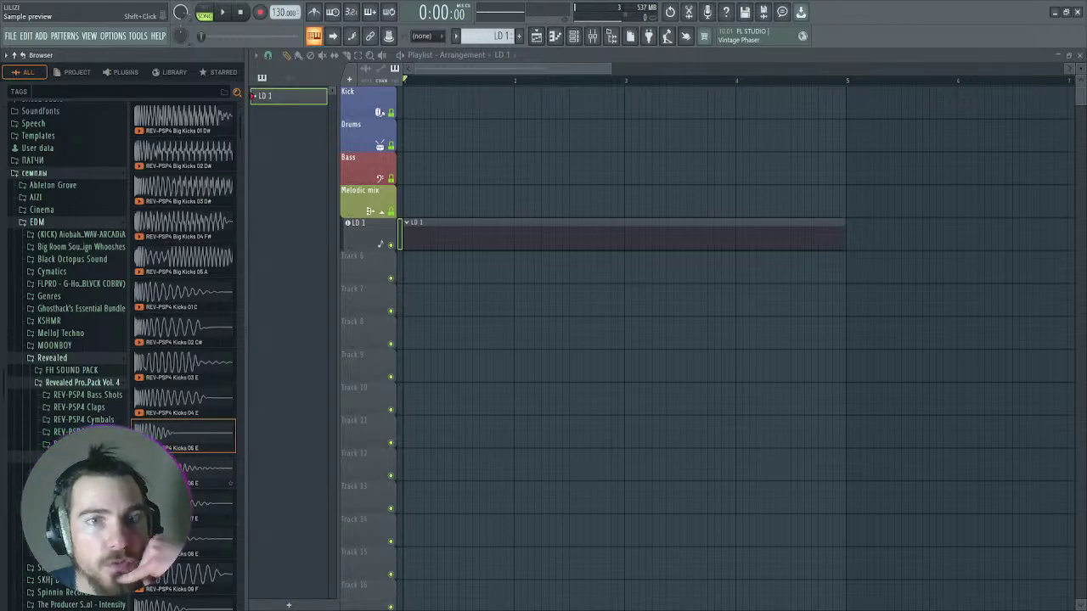
Step: Audition the REV-PSP4 kick samples from Kicks 06 E onward and look through the rest of the folder
left_click(212, 508)
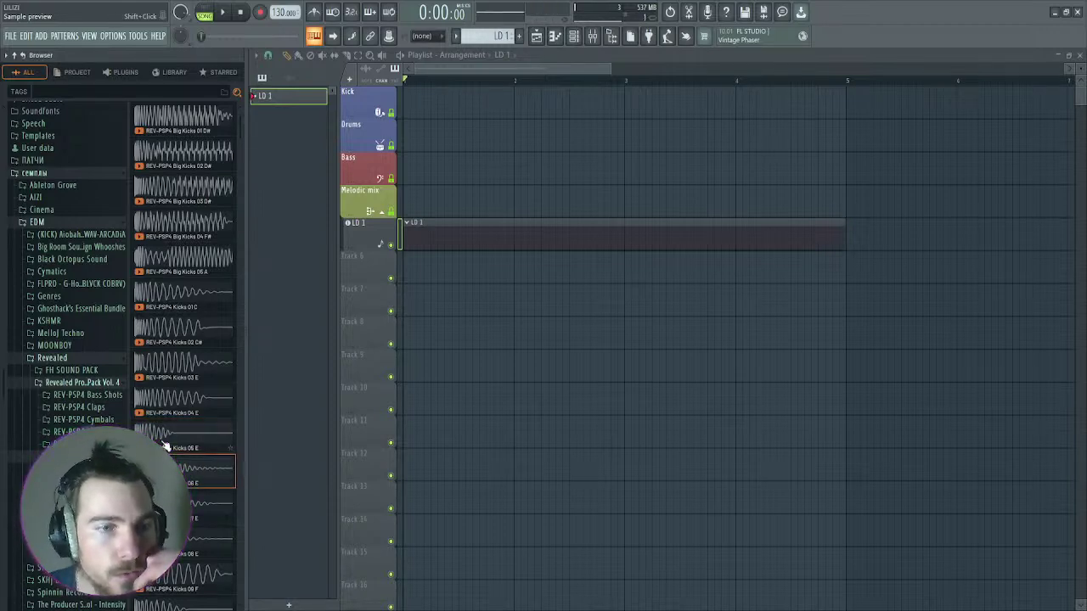
left_click(204, 543)
scroll(191, 510, "down", 1)
left_click(182, 511)
left_click(178, 552)
scroll(185, 540, "down", 2)
scroll(191, 460, "down", 5)
scroll(210, 507, "down", 5)
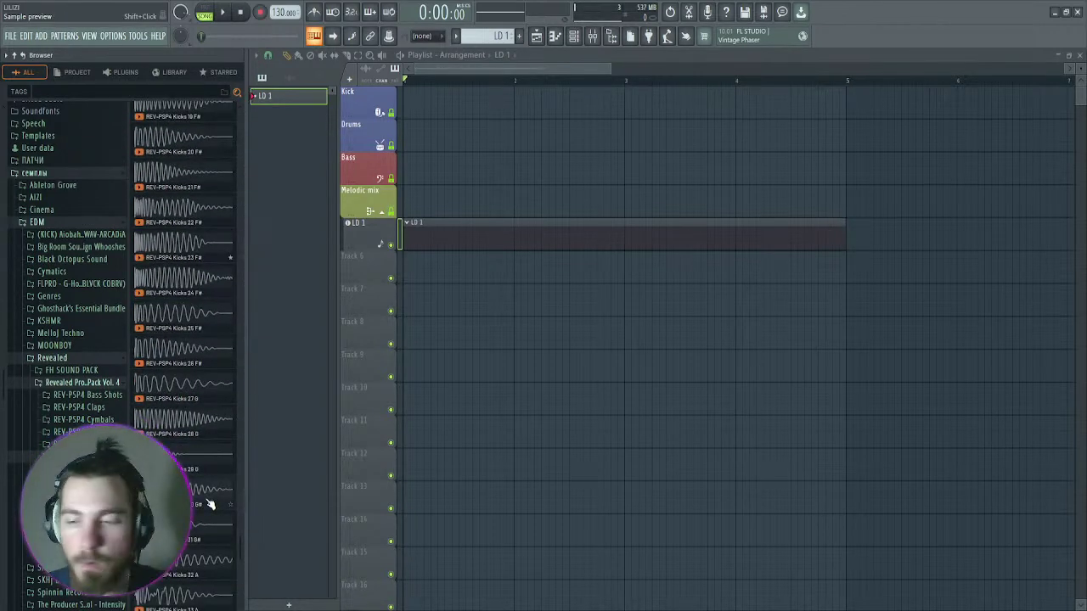
scroll(204, 509, "down", 1)
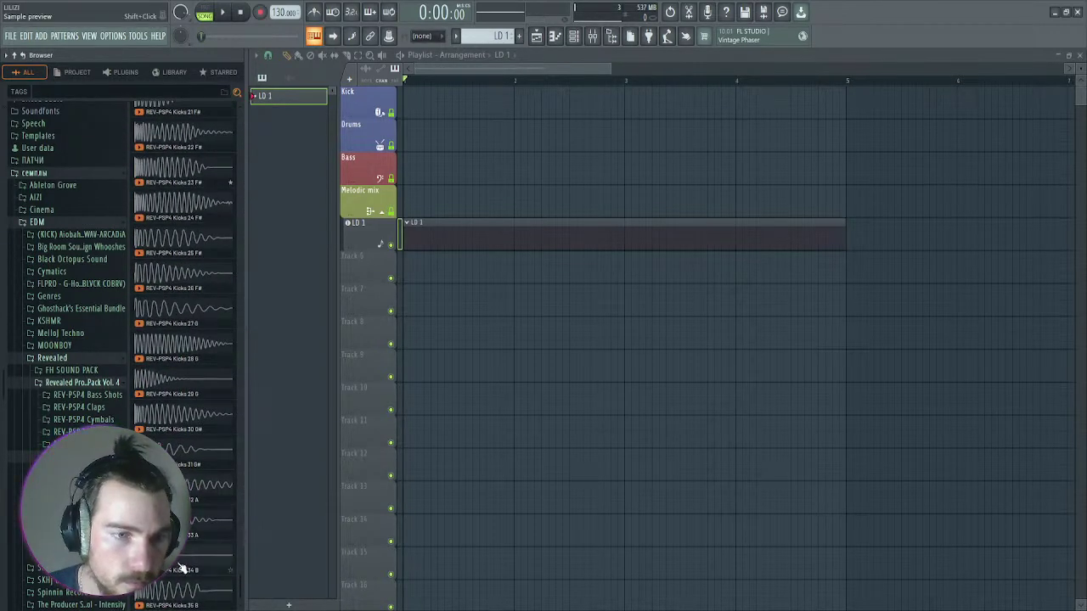
Step: Audition the kick samples back toward the beginning of the folder and pick REV-PSP4 Kicks 05 E
scroll(170, 356, "up", 4)
left_click(192, 219)
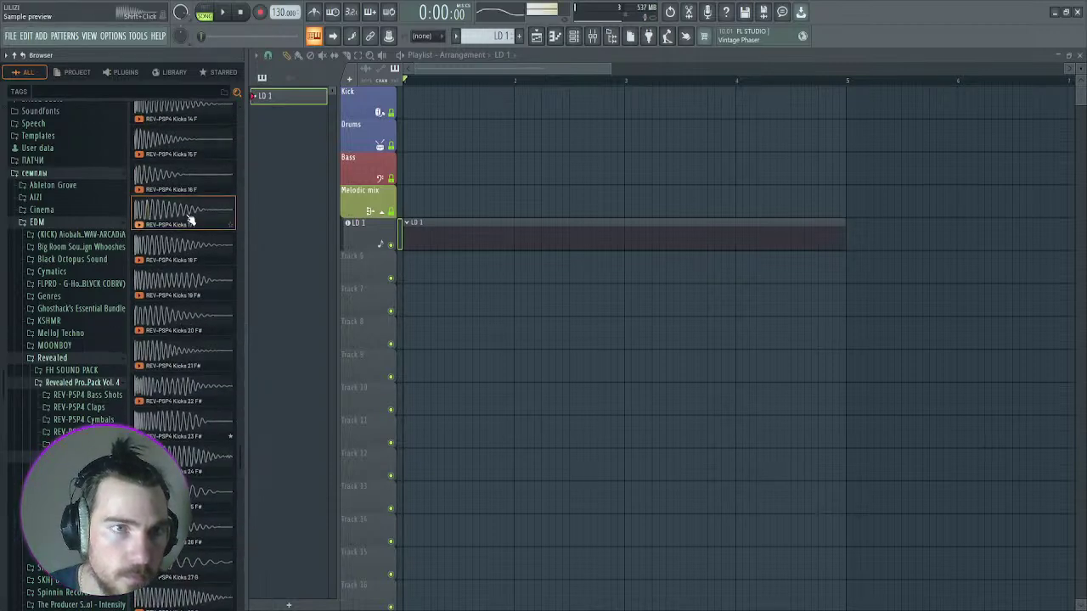
scroll(189, 221, "up", 2)
left_click(185, 197)
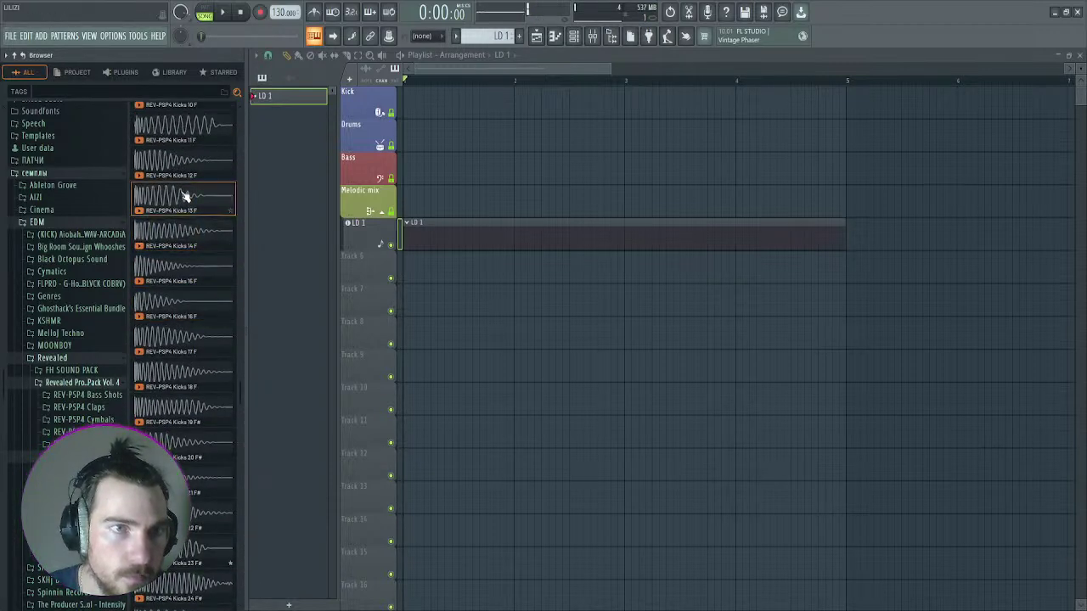
scroll(189, 170, "up", 3)
left_click(189, 213)
left_click(189, 170)
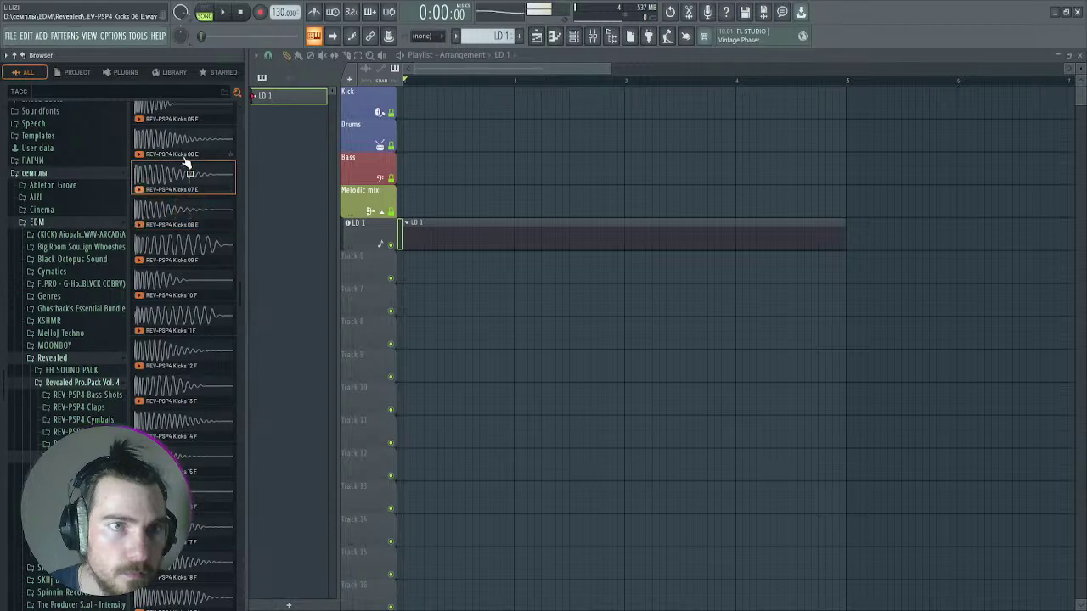
scroll(177, 182, "up", 2)
left_click(182, 196)
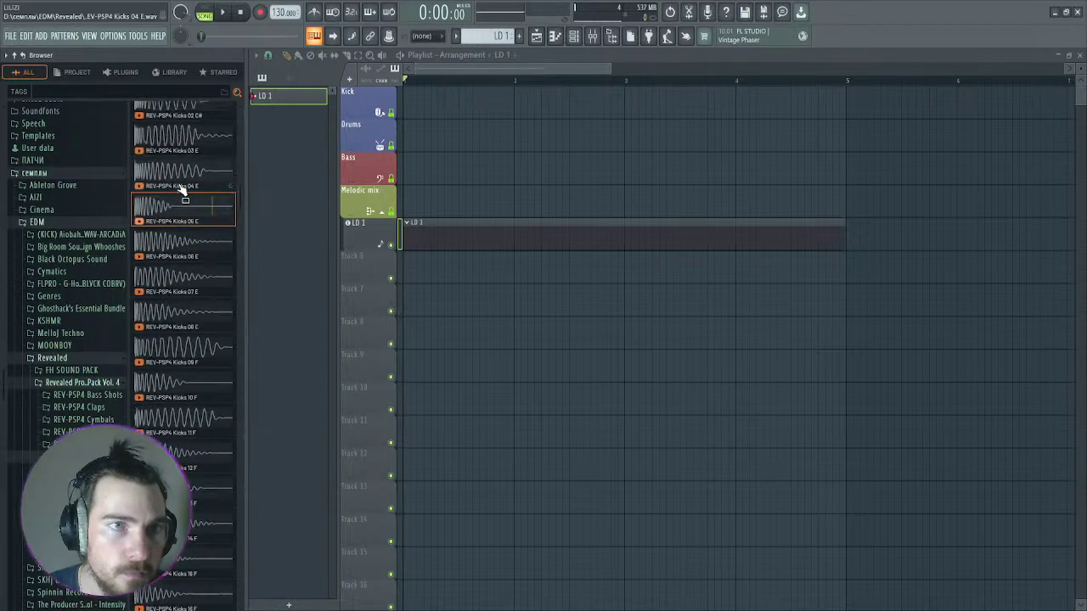
scroll(182, 196, "up", 2)
left_click(189, 293)
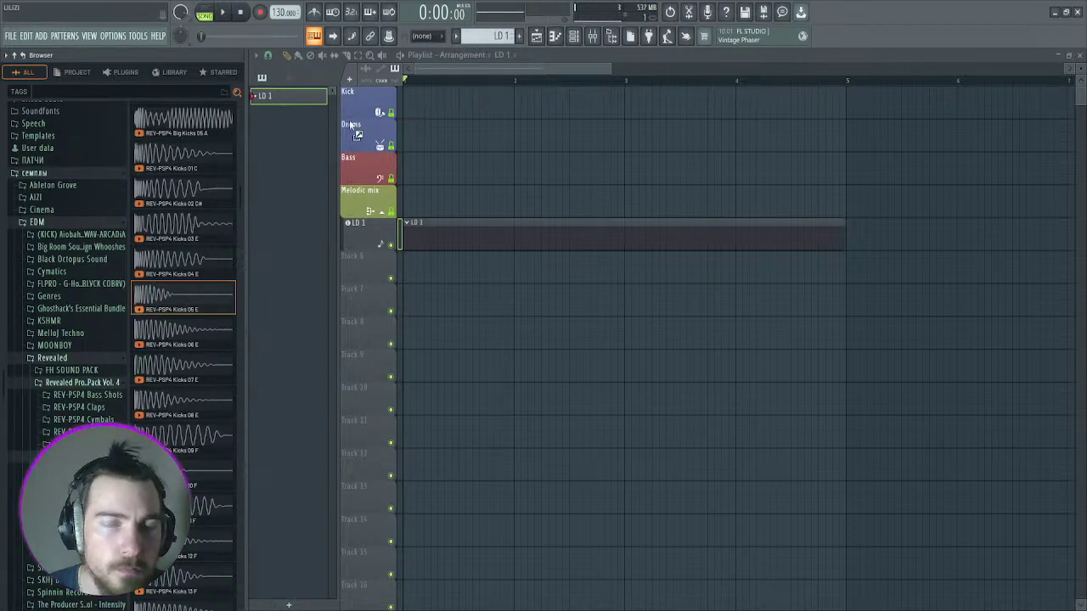
Step: Create a new pattern named kick ld
left_click(519, 36)
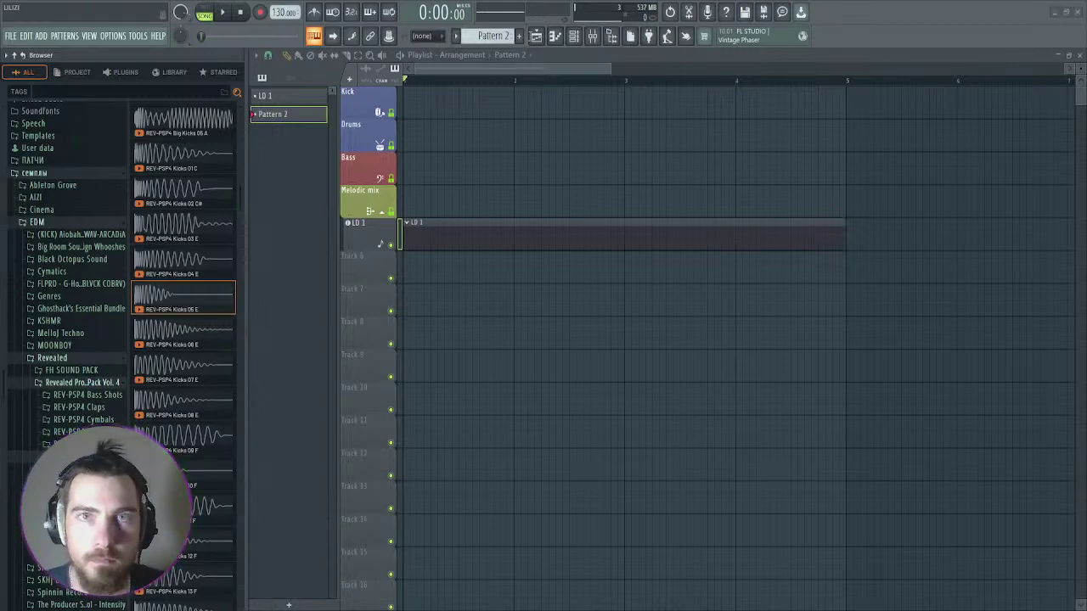
type("kick ld")
key("Return")
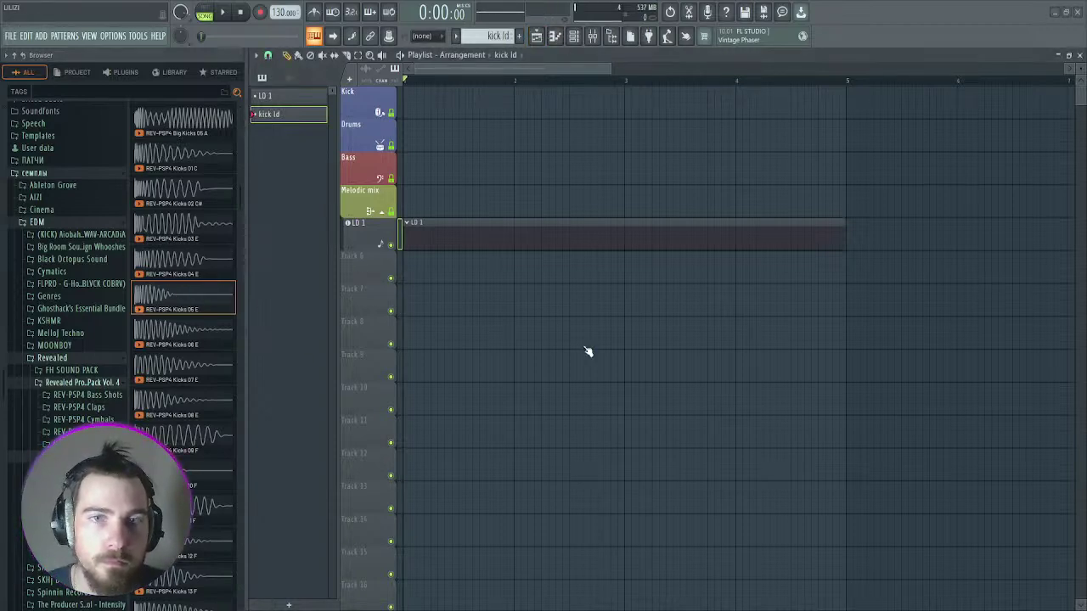
Step: Insert REV-PSP4 Kicks 05 E as an instrument track grouped under Kick and repeat its clip across bars 1 to 4
left_click_drag(358, 270, 363, 140)
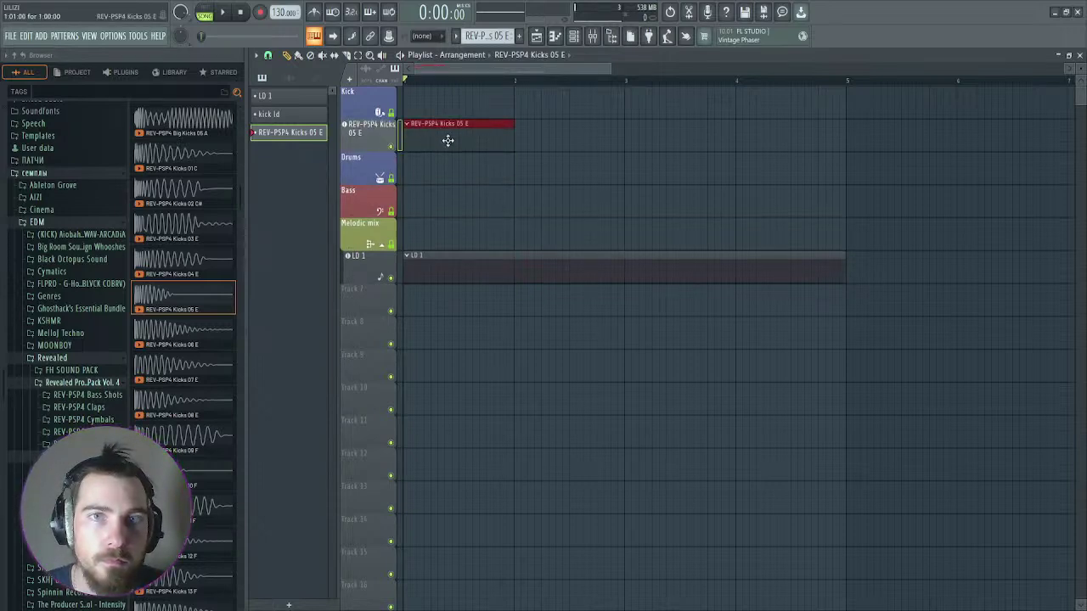
left_click_drag(508, 133, 558, 133)
key("ctrl+b")
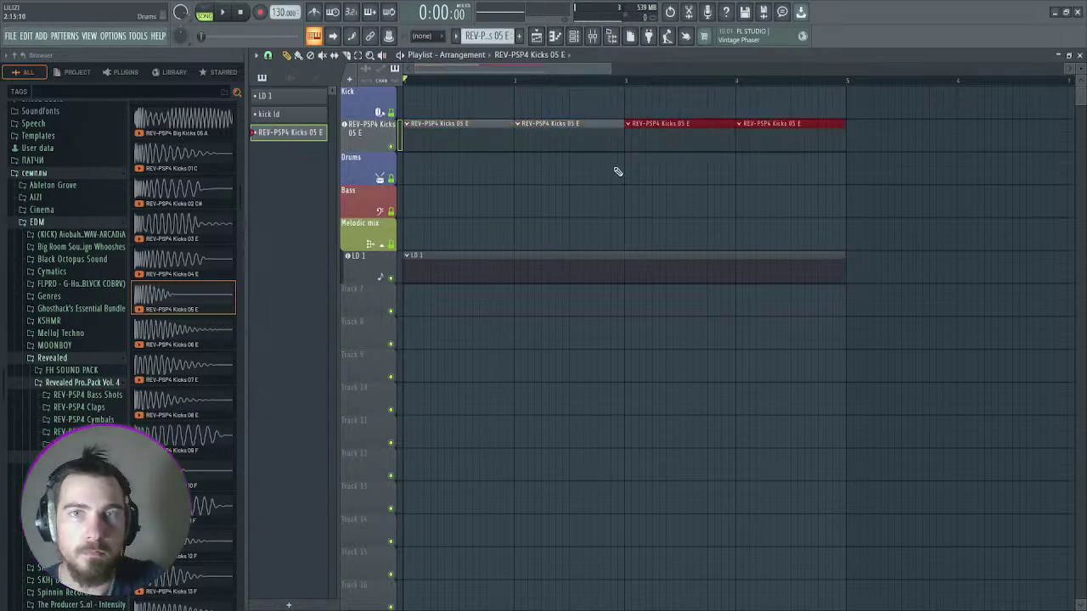
left_click(617, 170)
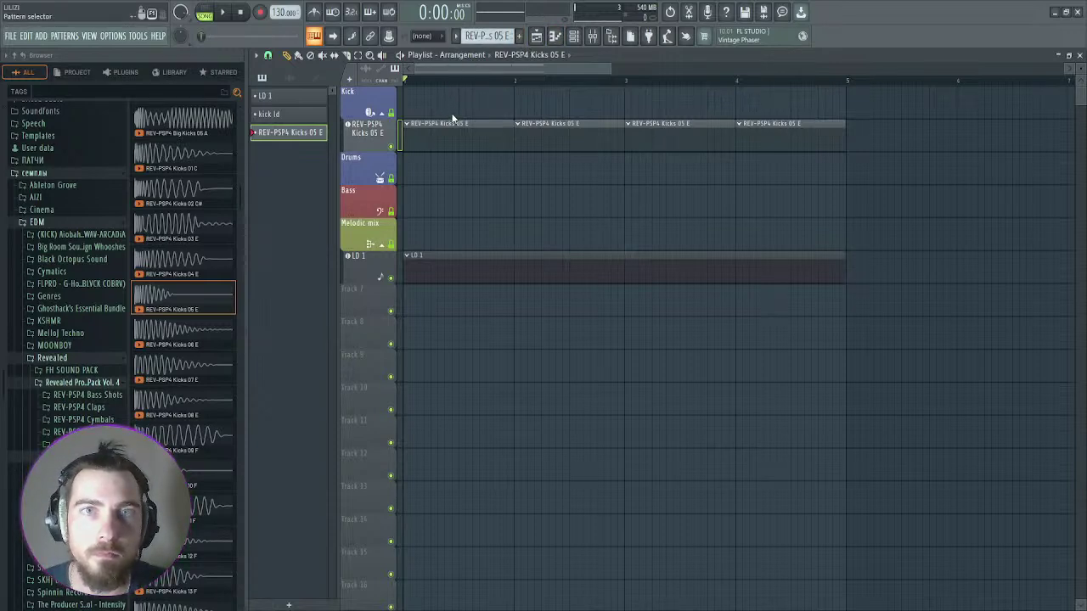
Step: Rename the kick sample's track kick ld and replace its clips with the kick ld pattern across bars 1 to 4
key("Delete")
left_click(571, 38)
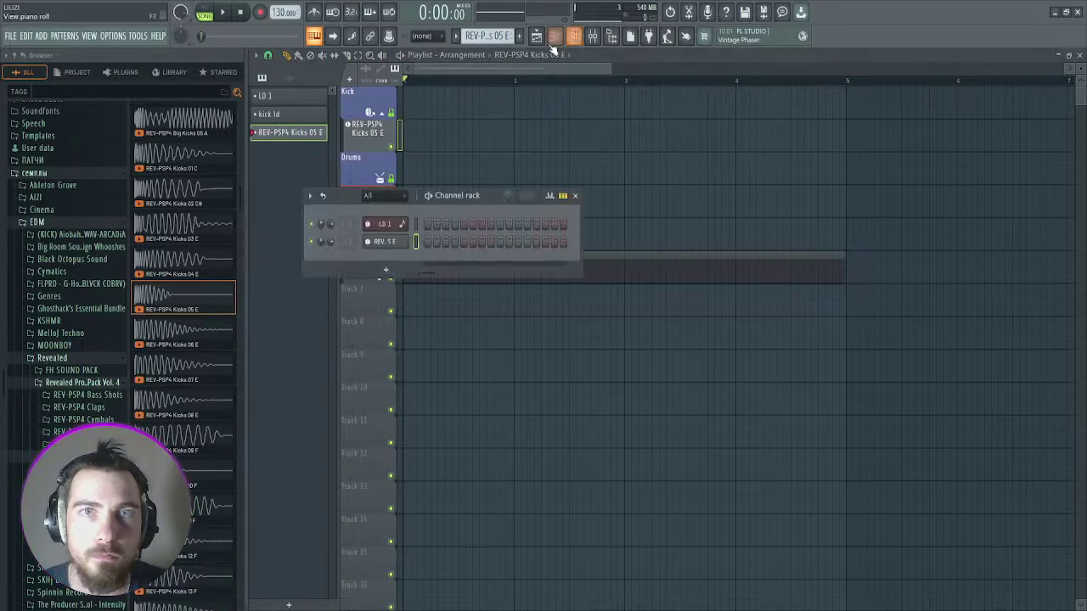
scroll(487, 36, "up", 1)
left_click(453, 129)
left_click_drag(453, 129, 437, 129)
left_click(468, 141)
key("ctrl+b")
key("ctrl+b")
key("ctrl+b")
Step: Enter four C5 notes, one per beat, in bar 1 of the kick ld pattern and play the arrangement
double_click(468, 143)
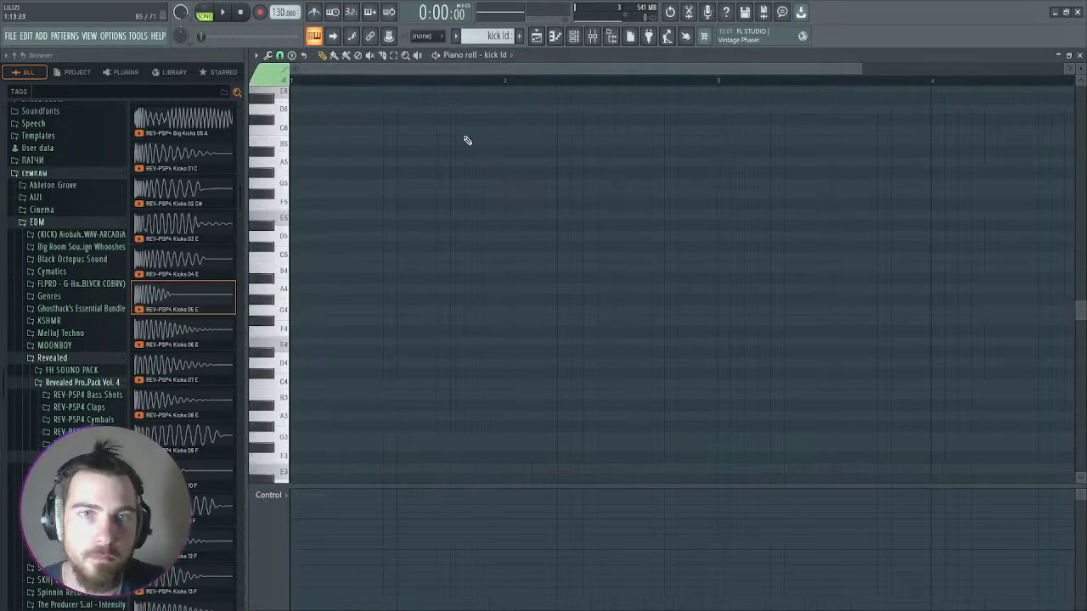
left_click(294, 258)
left_click(351, 258)
left_click(408, 258)
left_click(456, 258)
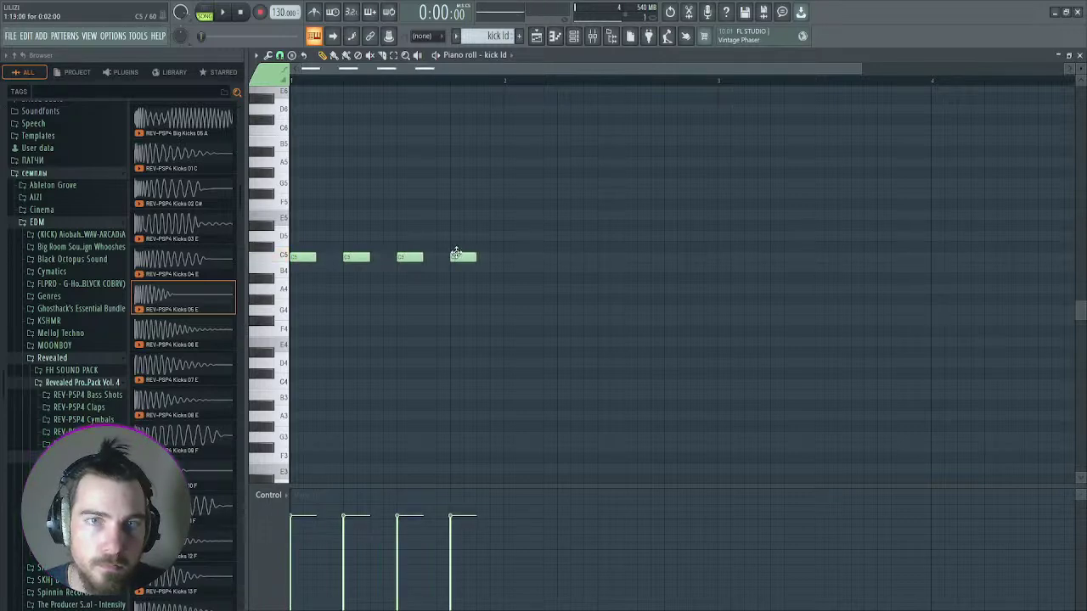
left_click(538, 37)
key("space")
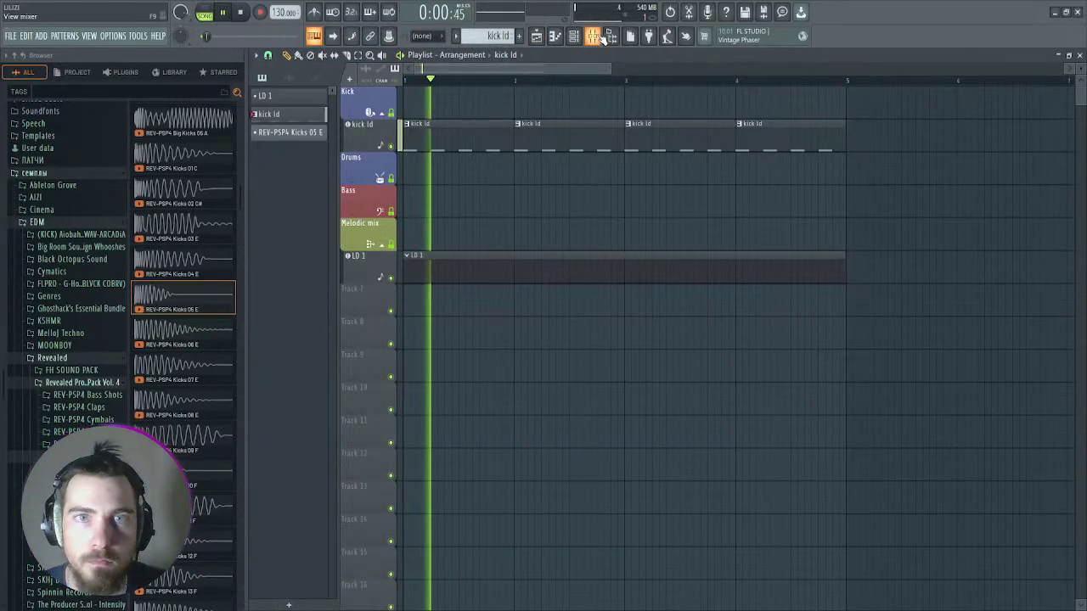
Step: Route the Kick, Drums, Melodic mix and Bass mixer tracks to Pre master instead of Master
left_click(594, 34)
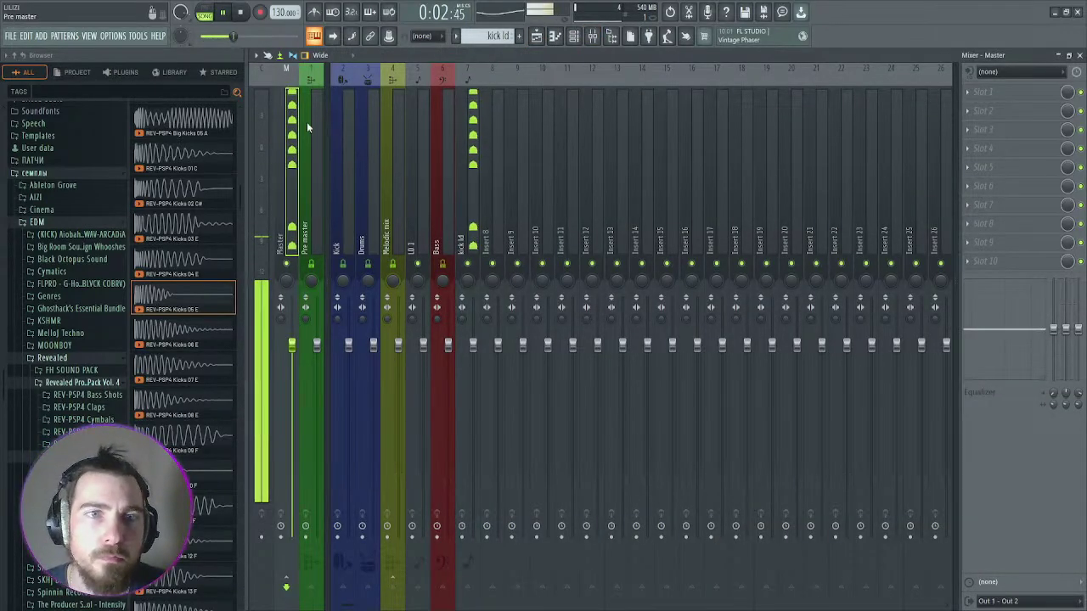
left_click(336, 223)
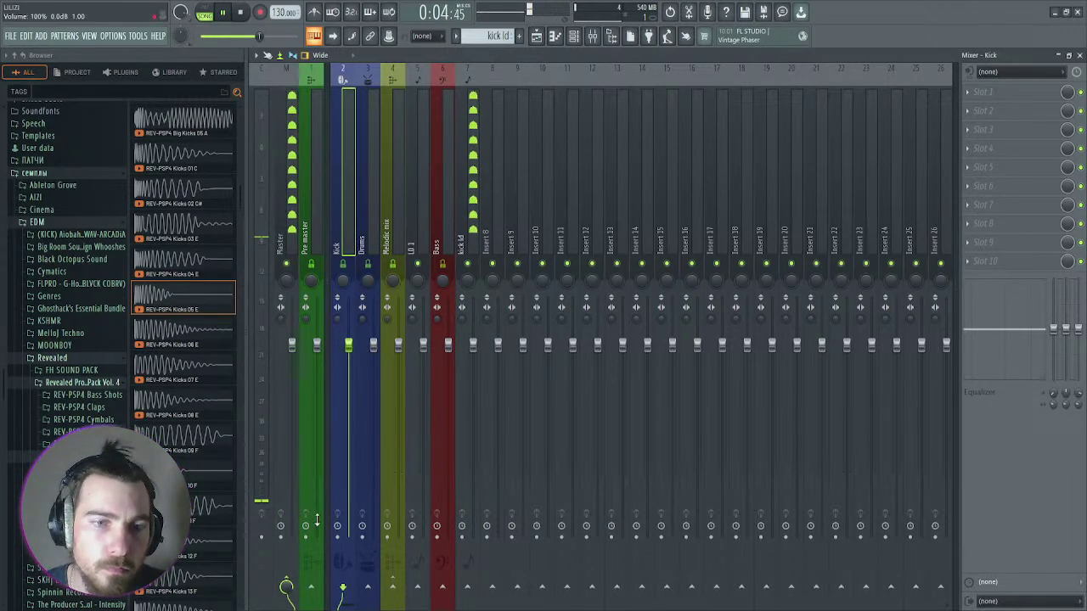
left_click(373, 418)
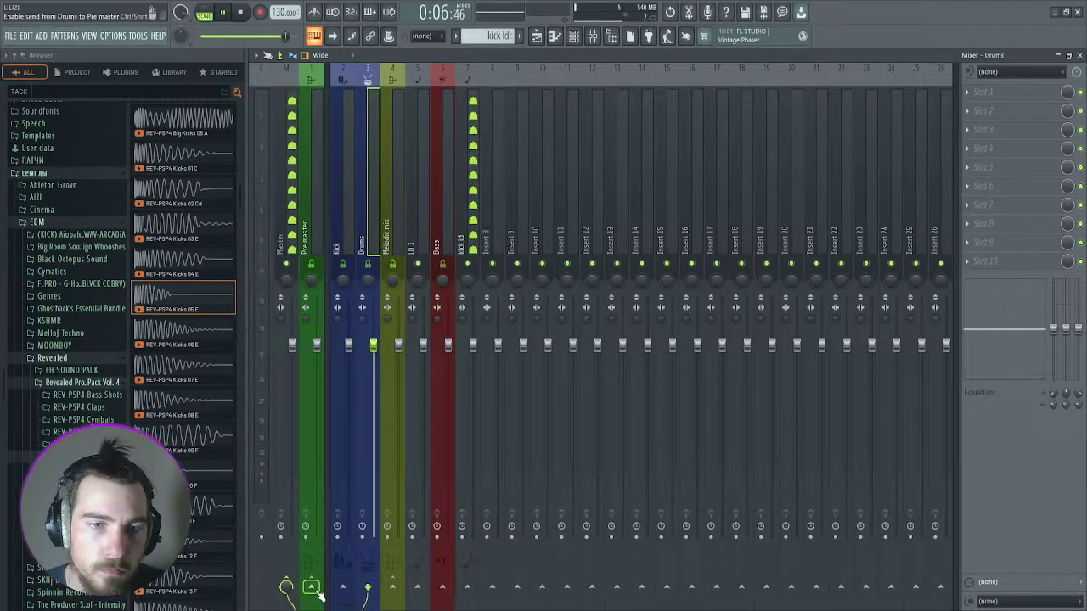
left_click(392, 527)
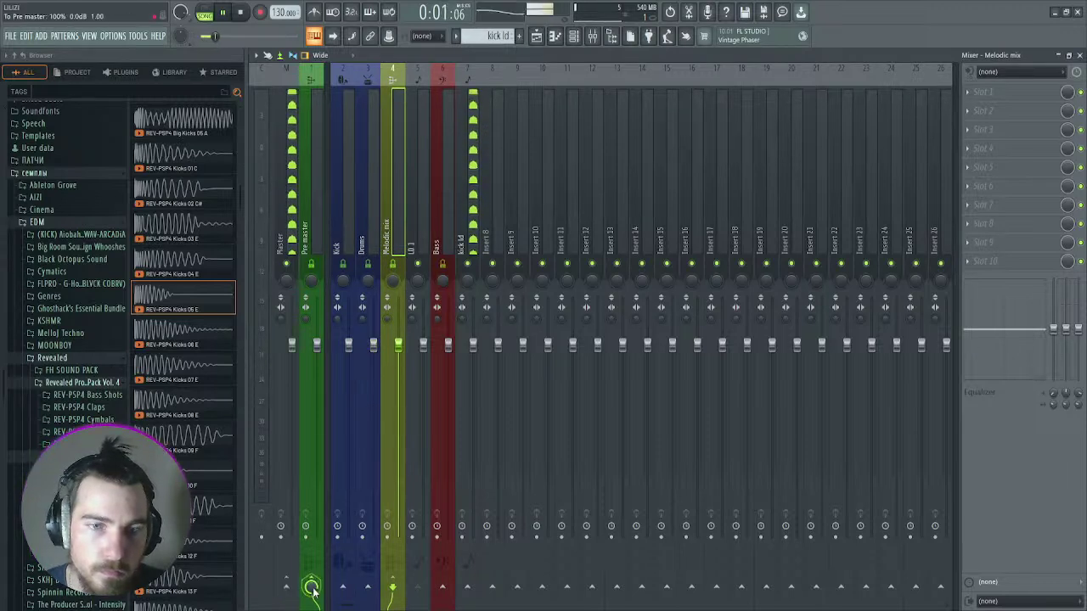
left_click(443, 240)
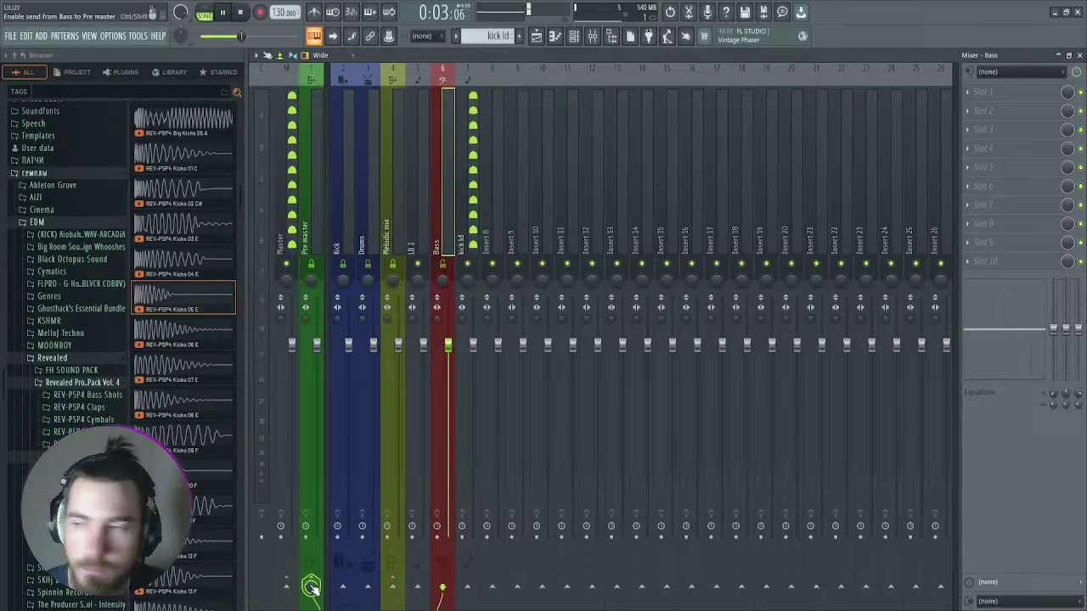
left_click(343, 208)
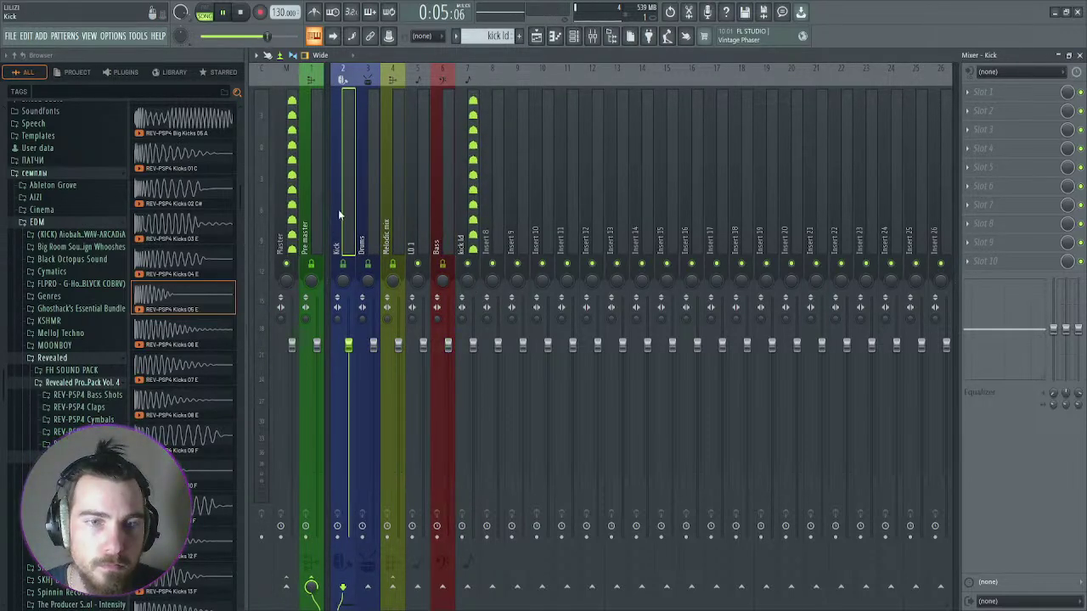
left_click(316, 213)
Step: Load s(M)exoscope into effect slot 10 of the Master mixer track
left_click(537, 36)
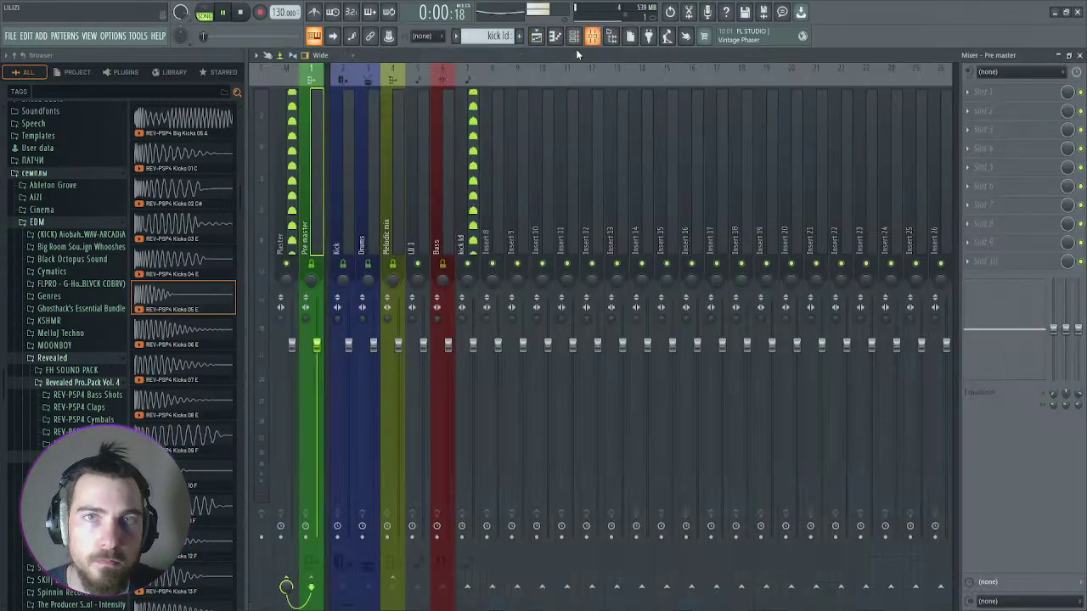
left_click(537, 36)
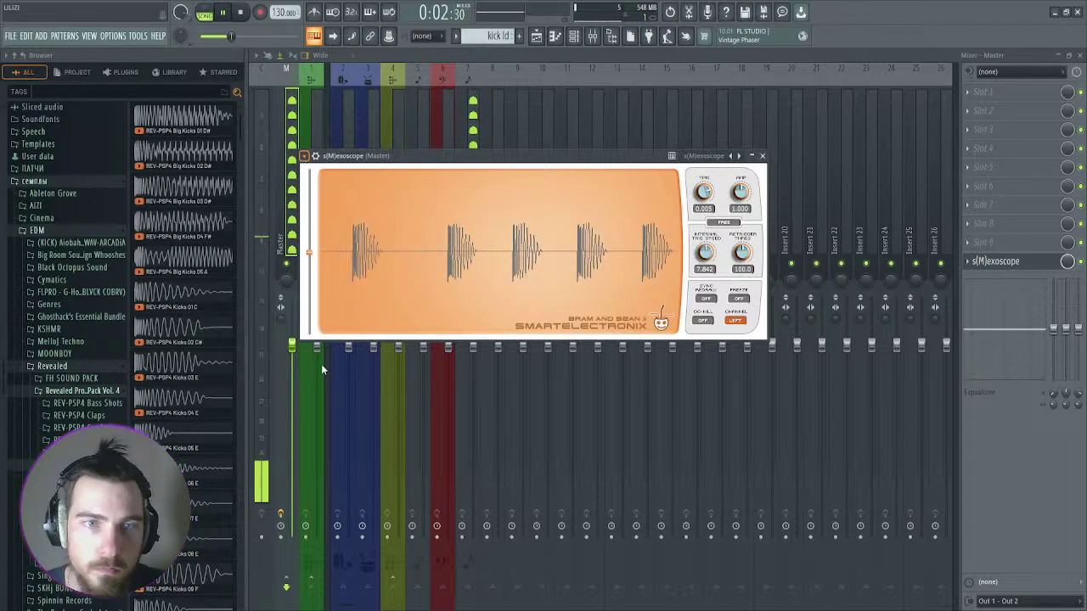
key("Escape")
Step: Enable the kick ld channel's volume envelope with no attack, hold or sustain and a 24% decay, and stop playback
key("F5")
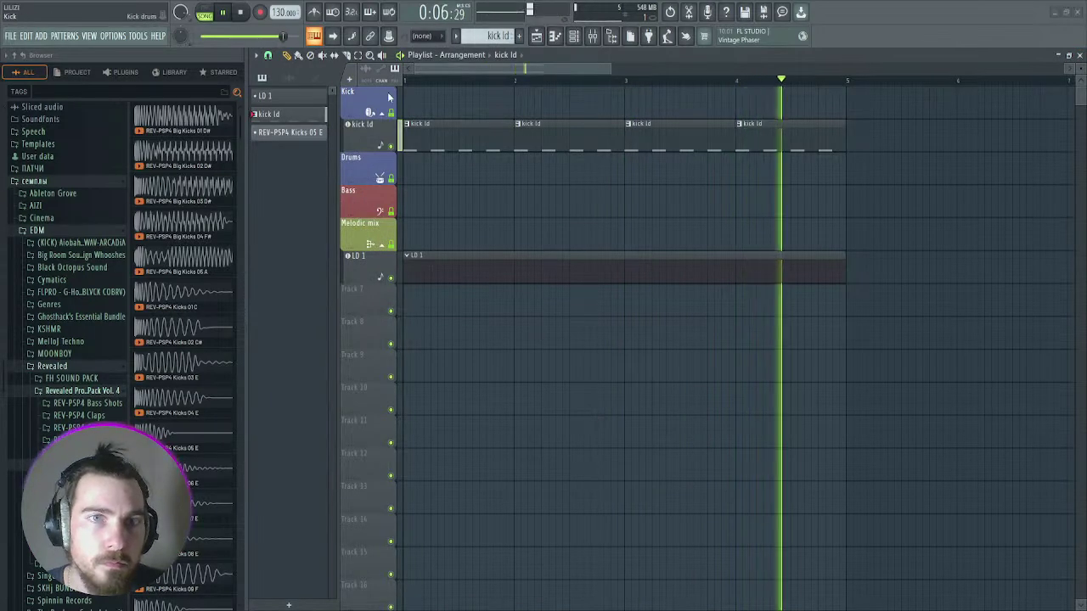
double_click(416, 136)
left_click(292, 130)
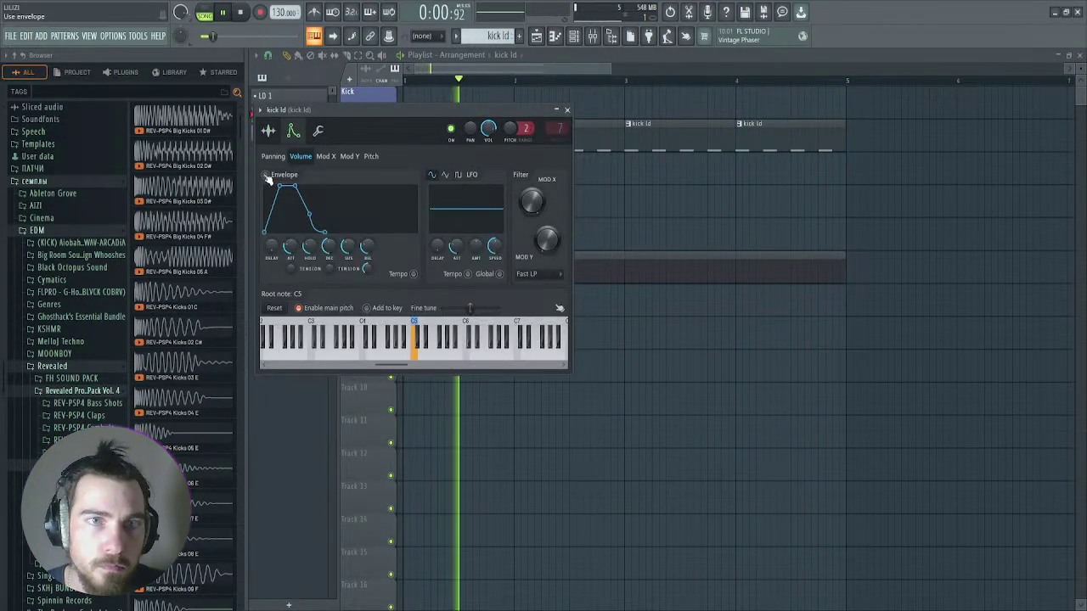
left_click_drag(348, 246, 326, 297)
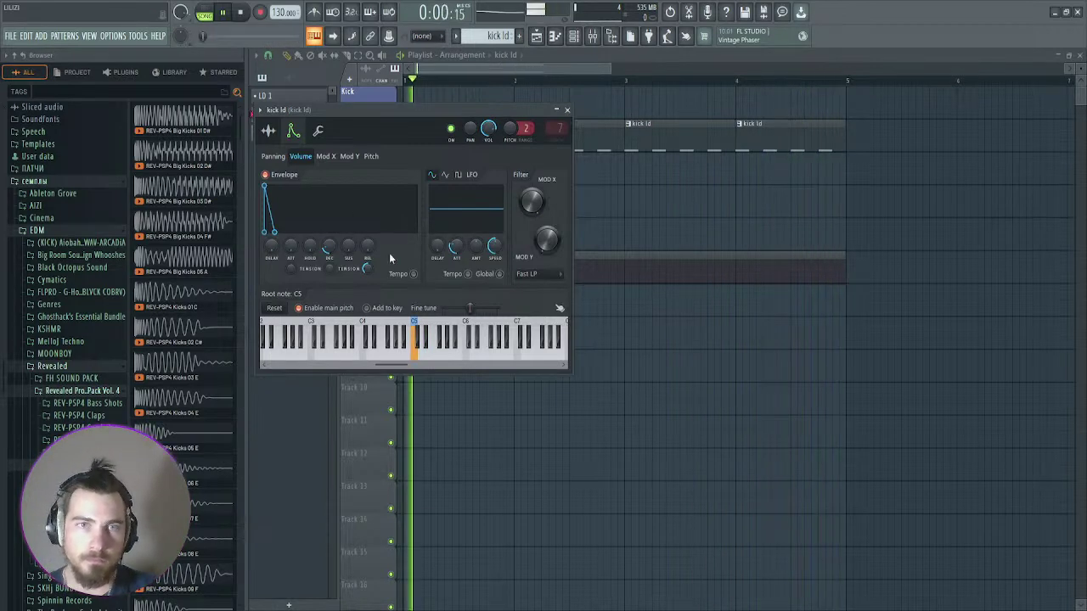
mouse_move(328, 246)
left_mouse_down()
mouse_move(329, 225)
mouse_move(329, 243)
left_mouse_up()
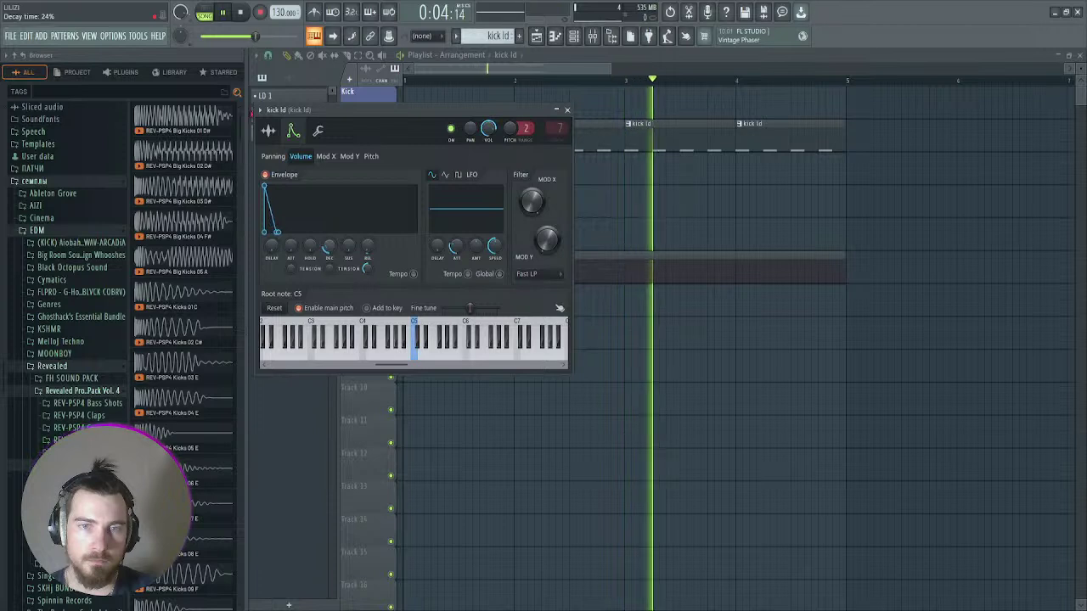
left_click(567, 109)
key("space")
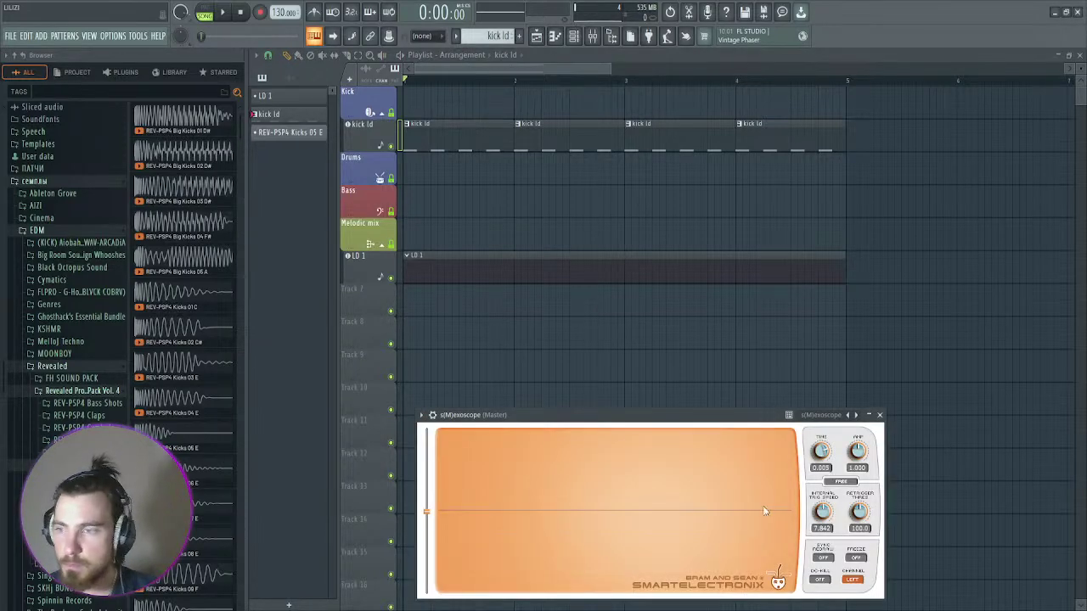
left_click(880, 415)
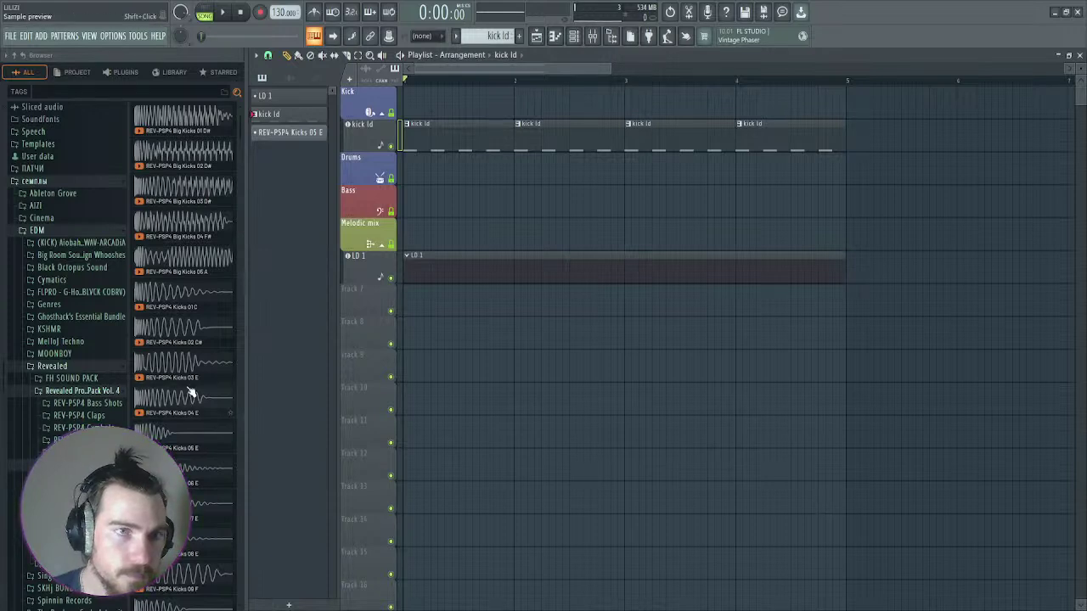
Step: Browse the KSHMR_Drums folder of Splice Sounds of KSHMR Vol.3 and audition the KSHMR top kick samples
left_click(49, 329)
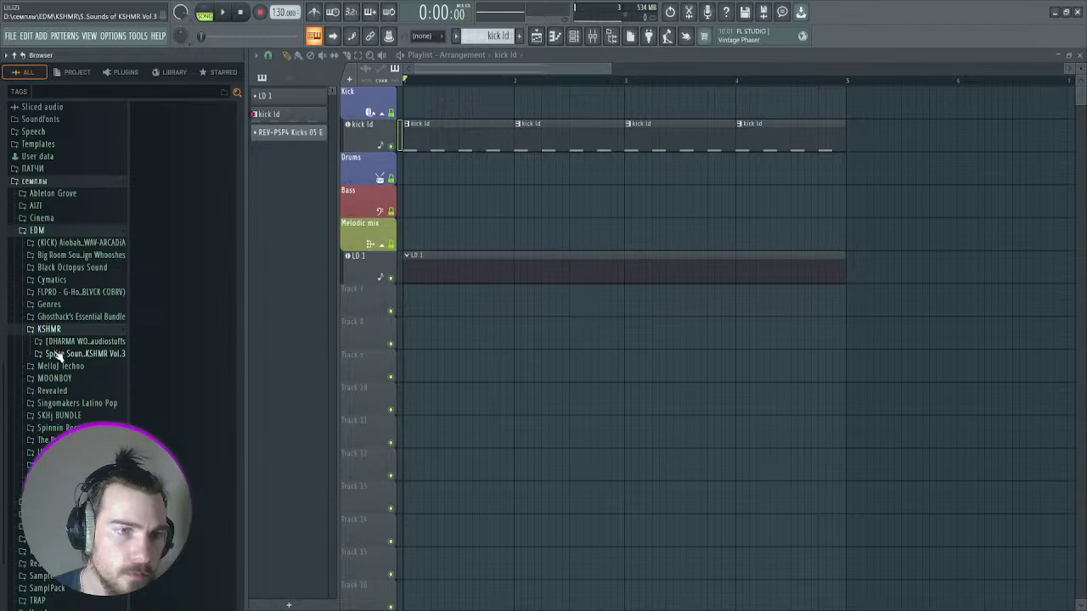
left_click(57, 353)
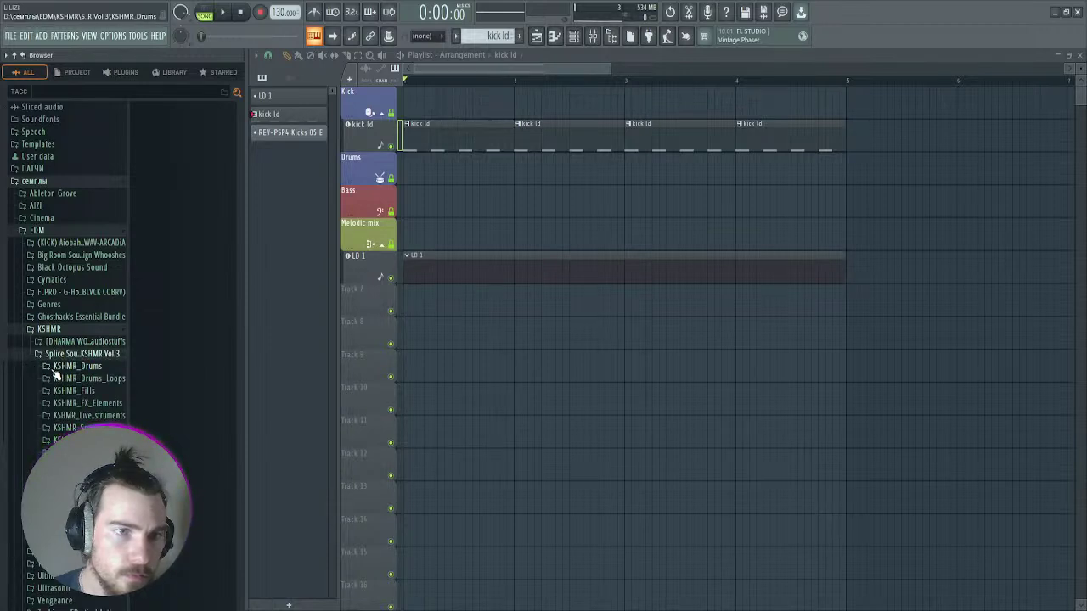
left_click(54, 368)
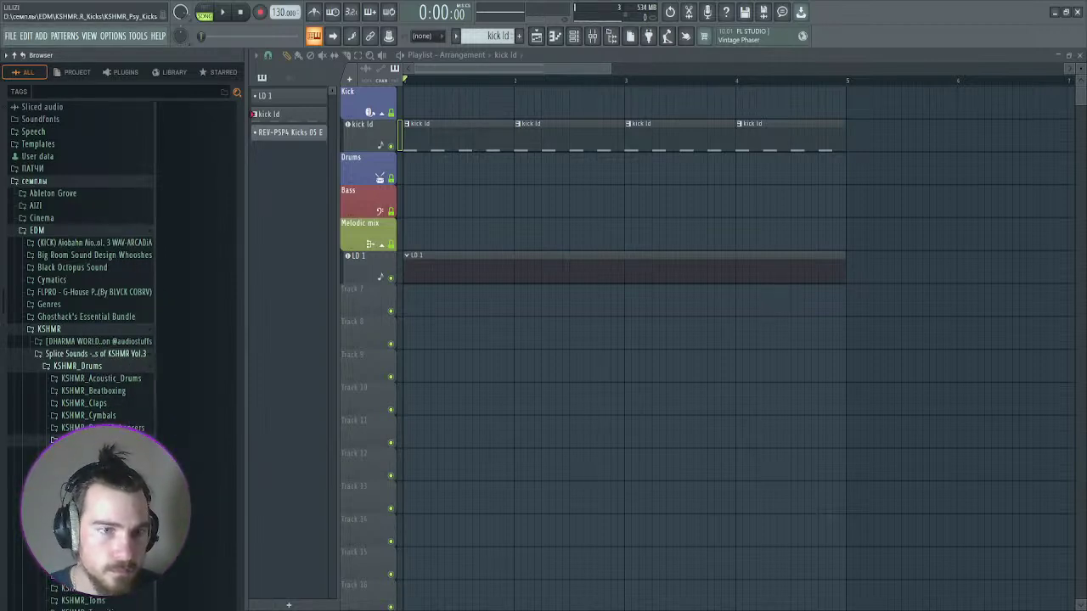
left_click(202, 508)
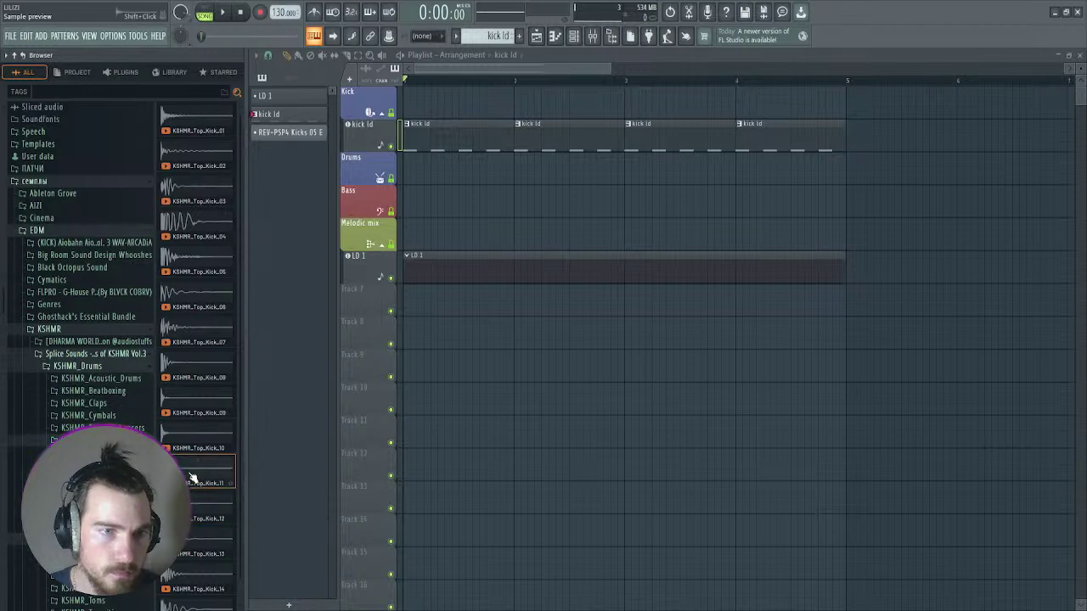
left_click(192, 513)
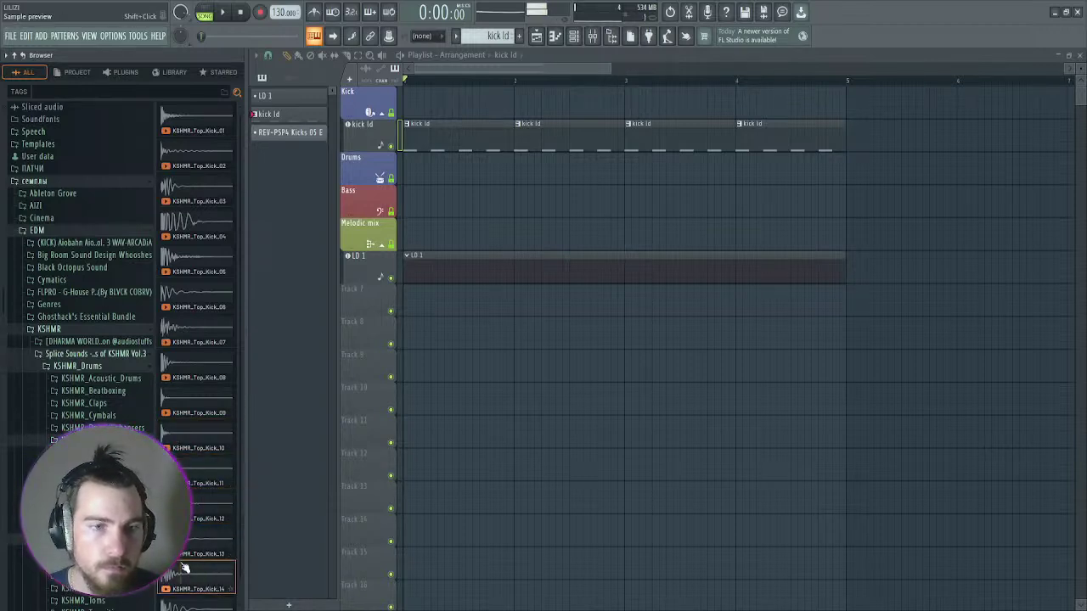
left_click(192, 508)
Step: Create a new pattern named top kick
left_click_drag(192, 508, 393, 302)
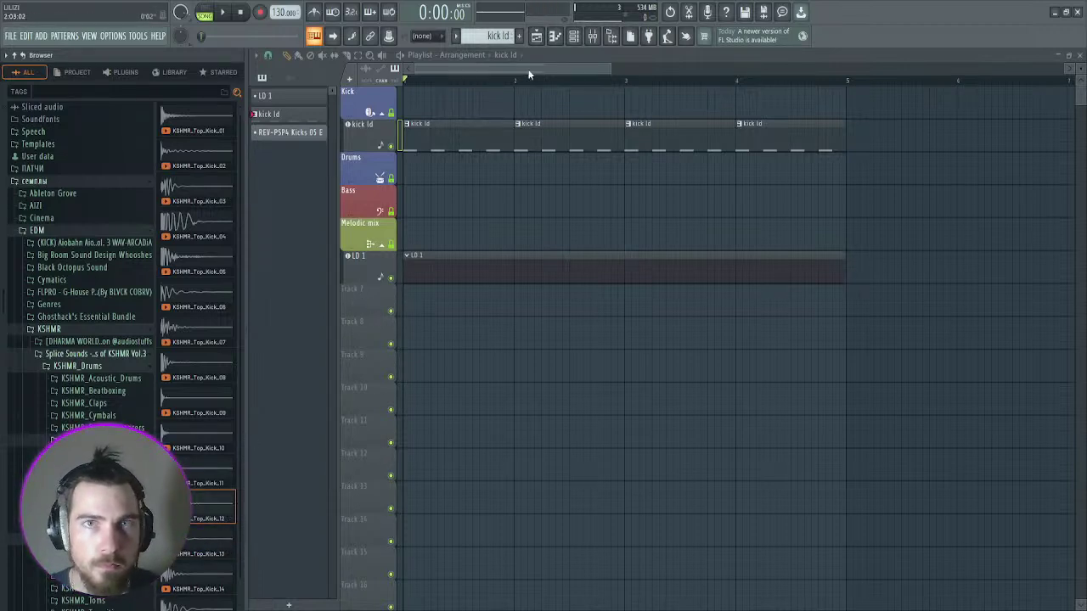
left_click(521, 37)
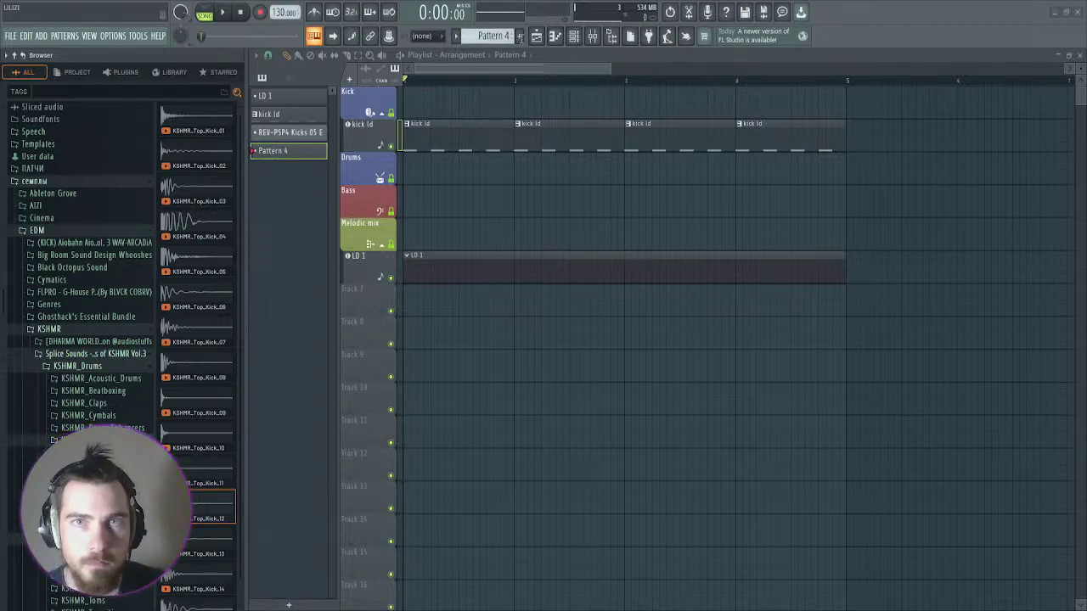
key("Return")
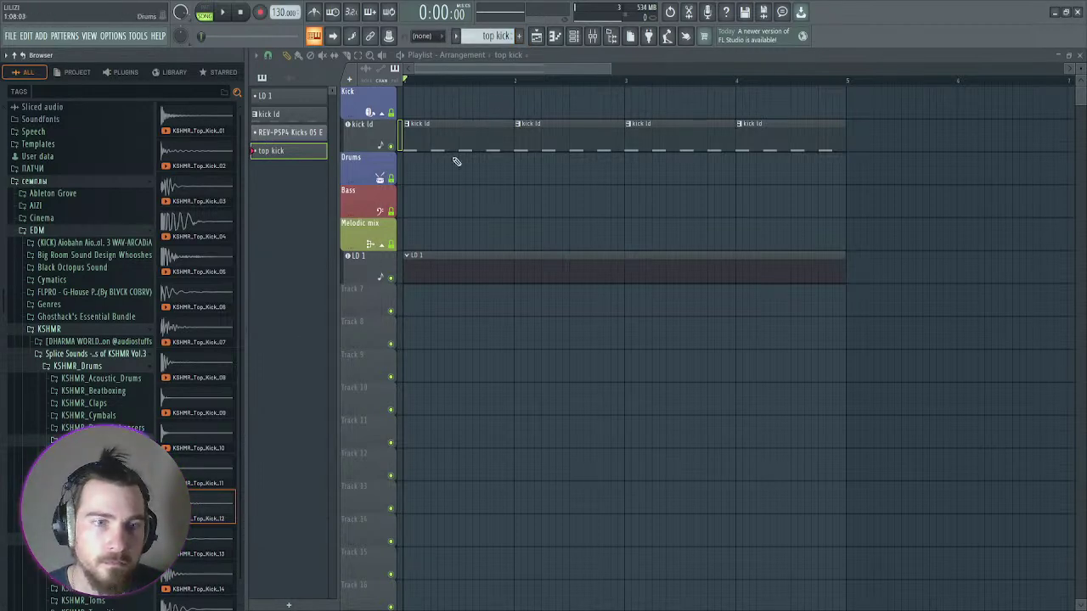
Step: Add the KSHMR_Top_Kick_12 sample as a new channel and assign it to free mixer track 8
left_click_drag(192, 515, 338, 314)
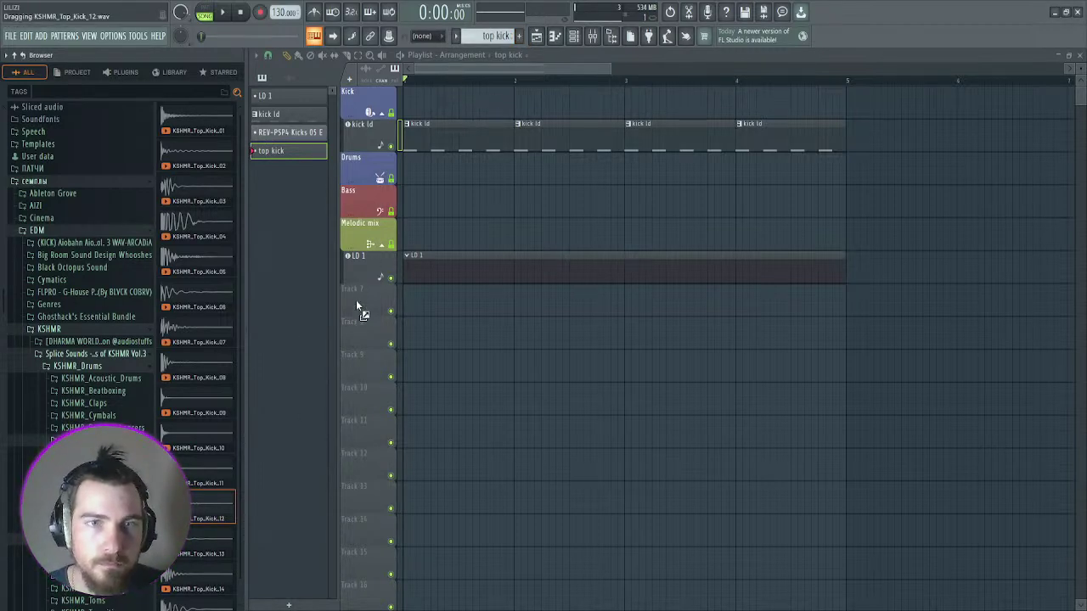
left_click_drag(214, 544, 413, 281)
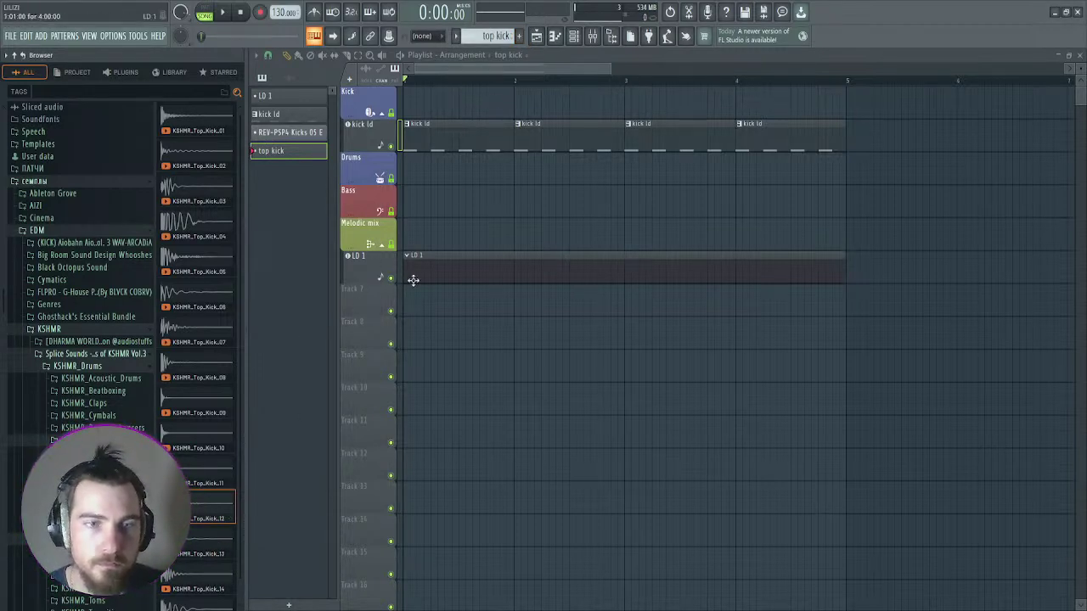
left_click(574, 36)
left_click_drag(209, 513, 387, 257)
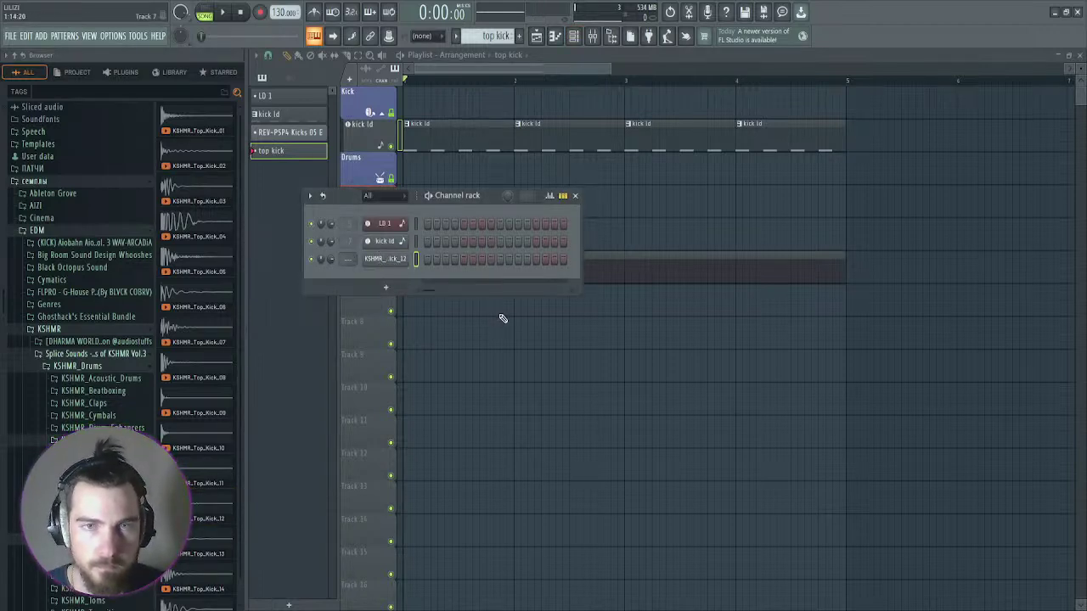
key("ctrl+l")
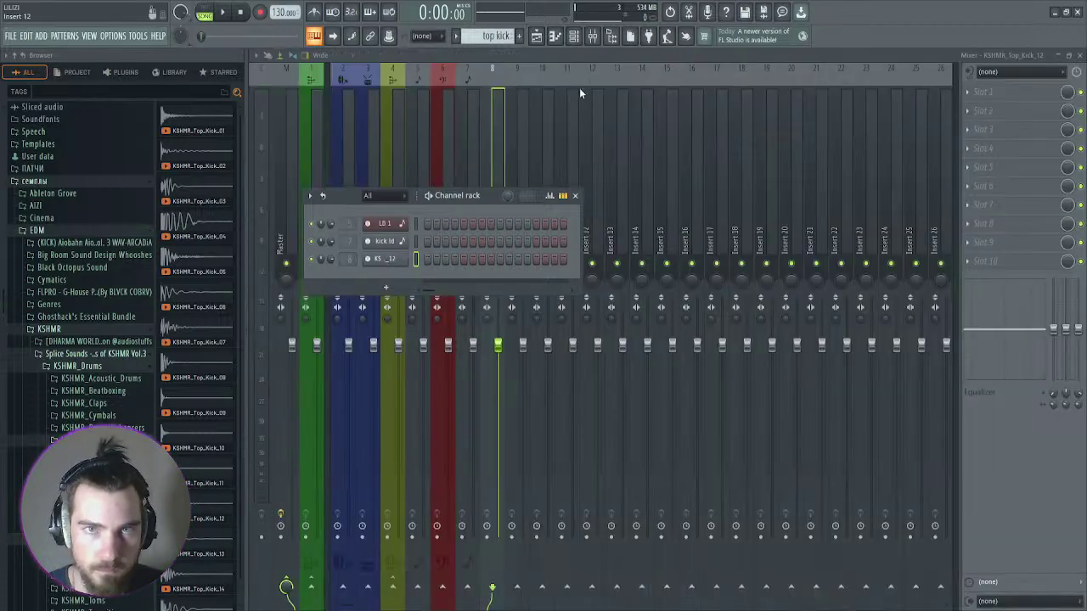
left_click(507, 66)
Step: Route the kick ld mixer track to the Kick bus only and move it directly beside Kick
left_click(472, 179)
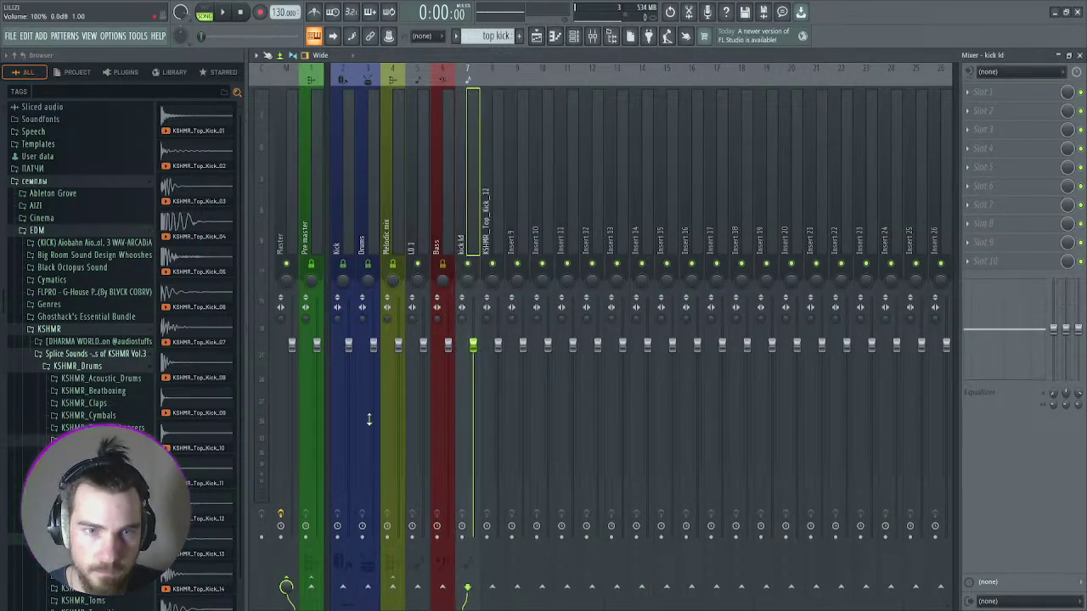
left_click(342, 587, "ctrl")
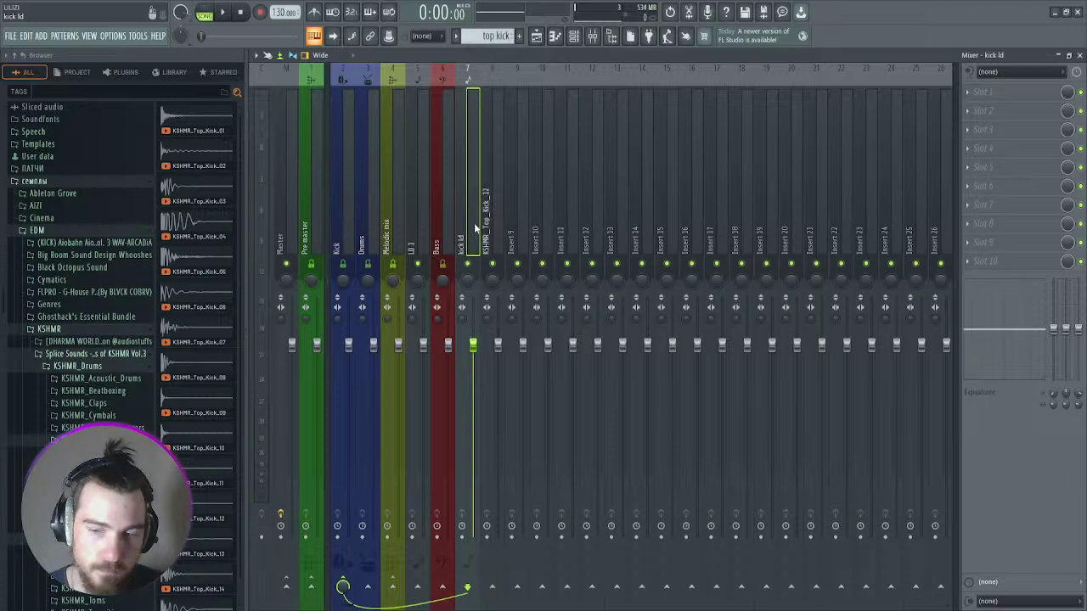
key("alt+Left")
key("alt+Left")
key("alt+Left")
key("alt+Left")
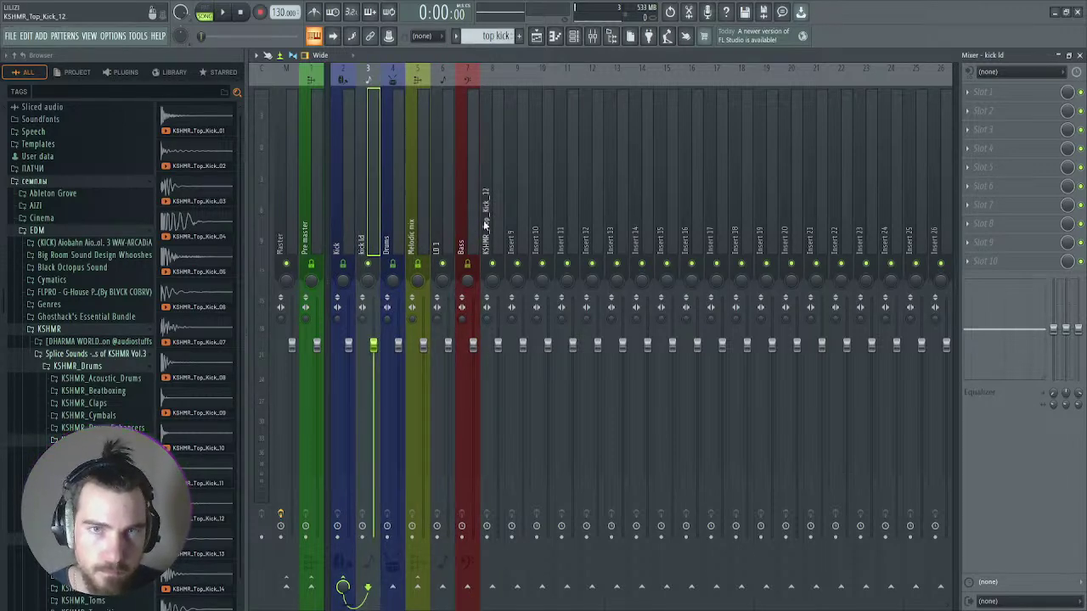
Step: Move the KSHMR_Top_Kick_12 mixer track directly after kick ld and route it to the Kick bus only
left_click(488, 222)
key("alt+Left")
key("alt+Left")
key("alt+Left")
key("alt+Left")
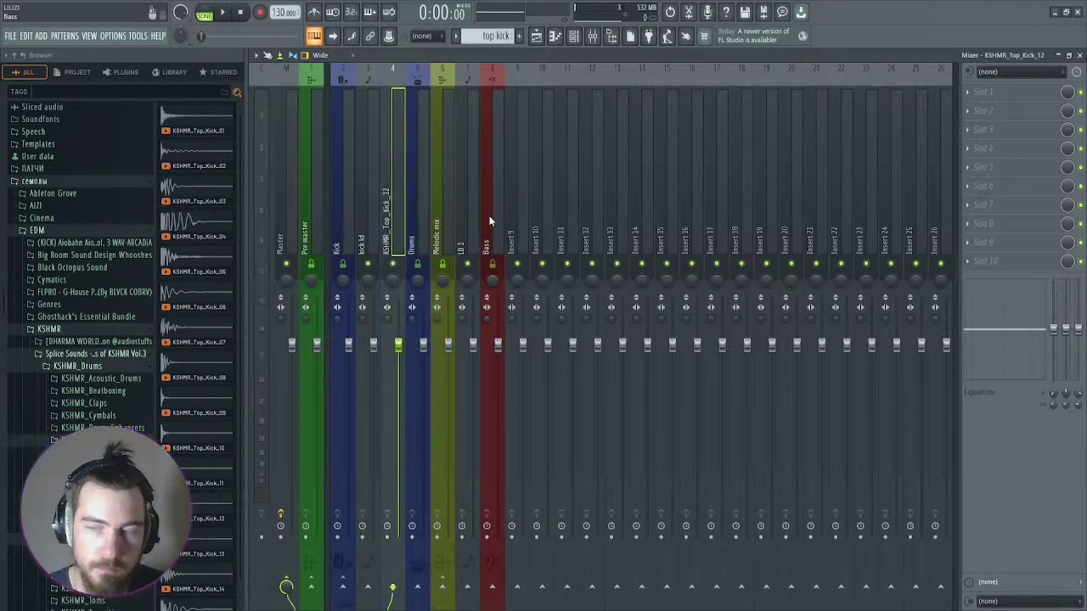
left_click(343, 586)
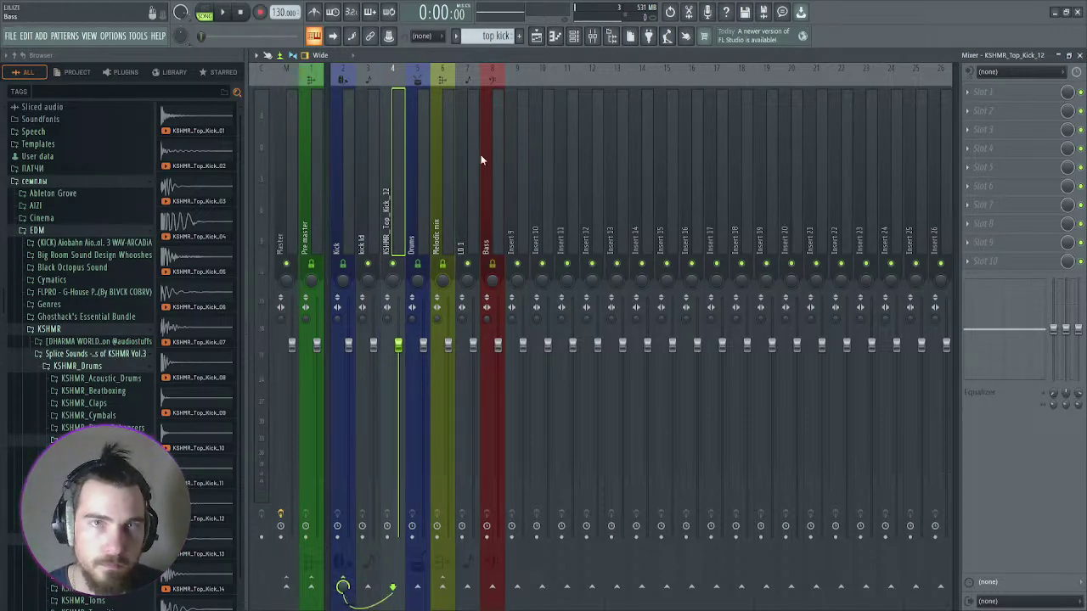
Step: Move the KSHMR_Top_Kick_12 playlist track directly below kick ld and check its sampler settings
left_click(537, 36)
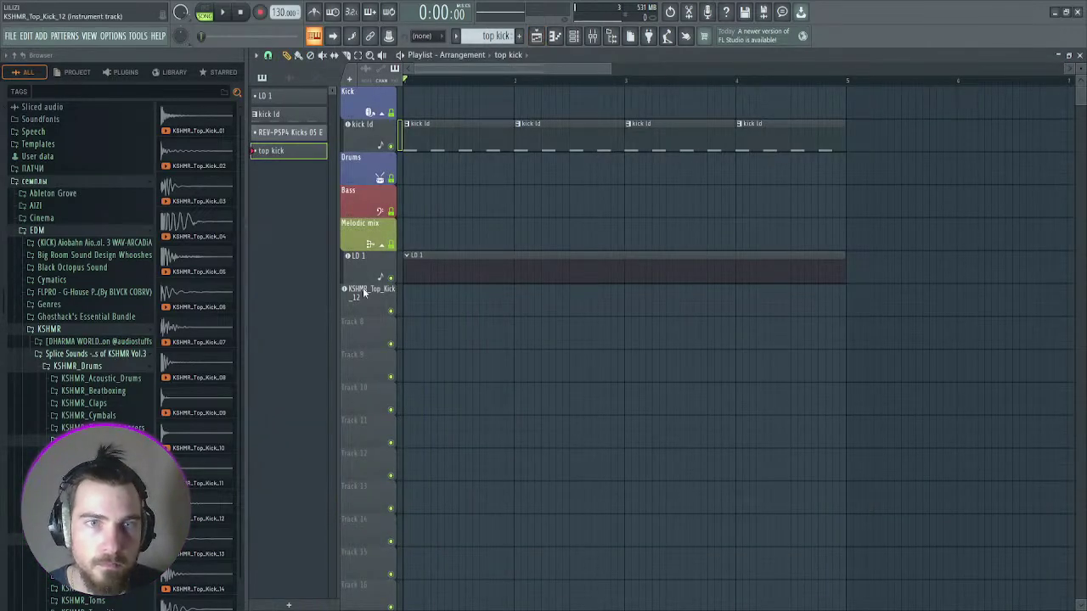
left_click_drag(364, 297, 364, 172)
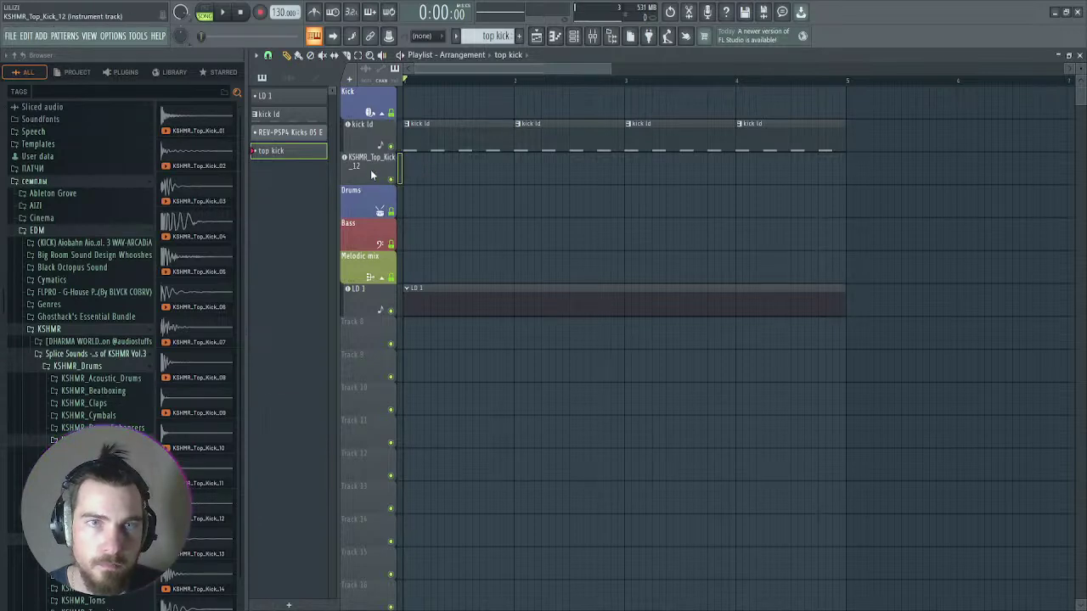
left_click(371, 174)
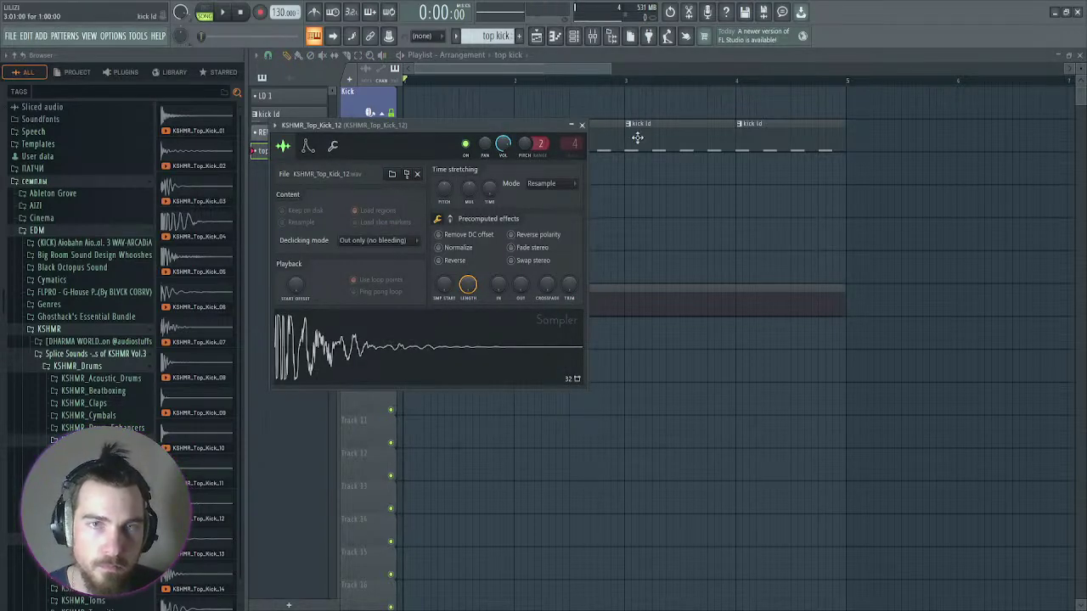
key("Escape")
Step: Place the top kick pattern at bar 1 and enter four C5 notes in it, one per beat
left_click(420, 170)
double_click(424, 177)
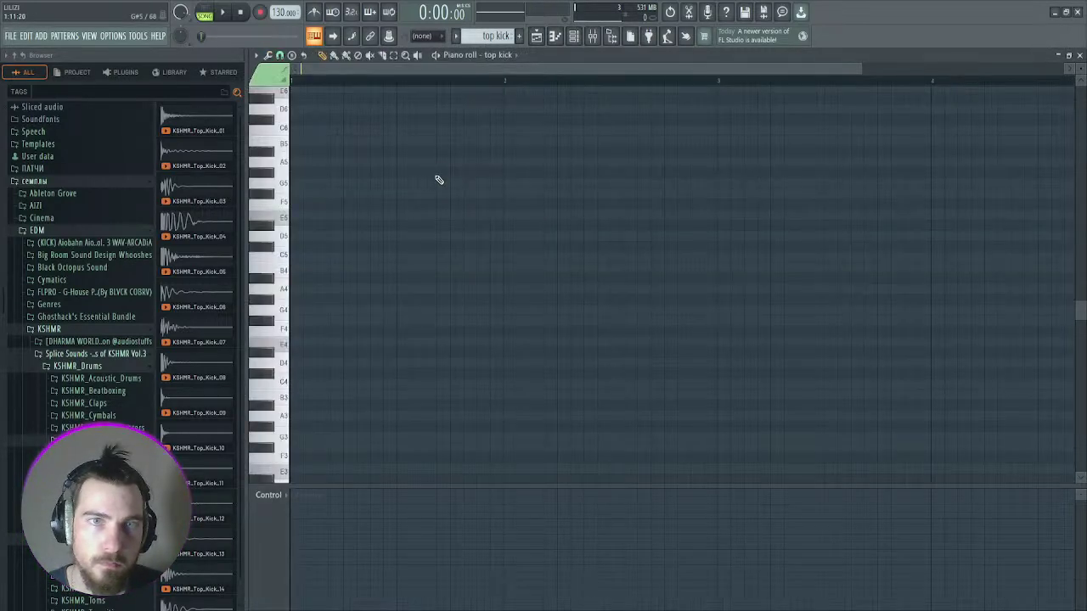
left_click(302, 257)
left_click(349, 257)
left_click(402, 257)
left_click(456, 258)
Step: Rename the KSHMR_Top_Kick_12 channel as top kick and play bar 1 of the arrangement in a loop
left_click(544, 35)
key("space")
key("space")
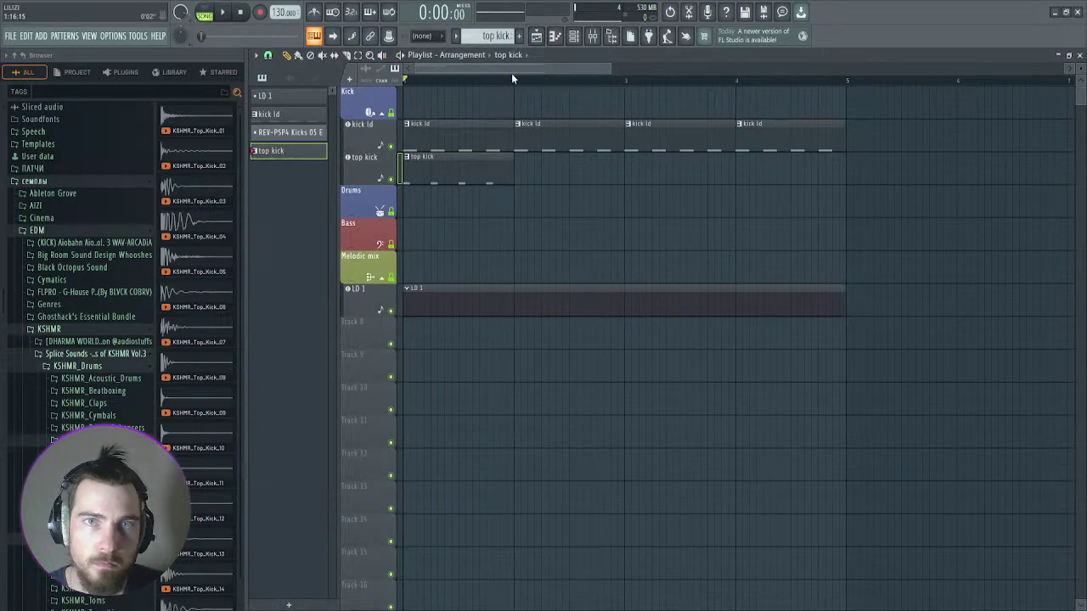
left_click(459, 166)
key("space")
double_click(459, 166)
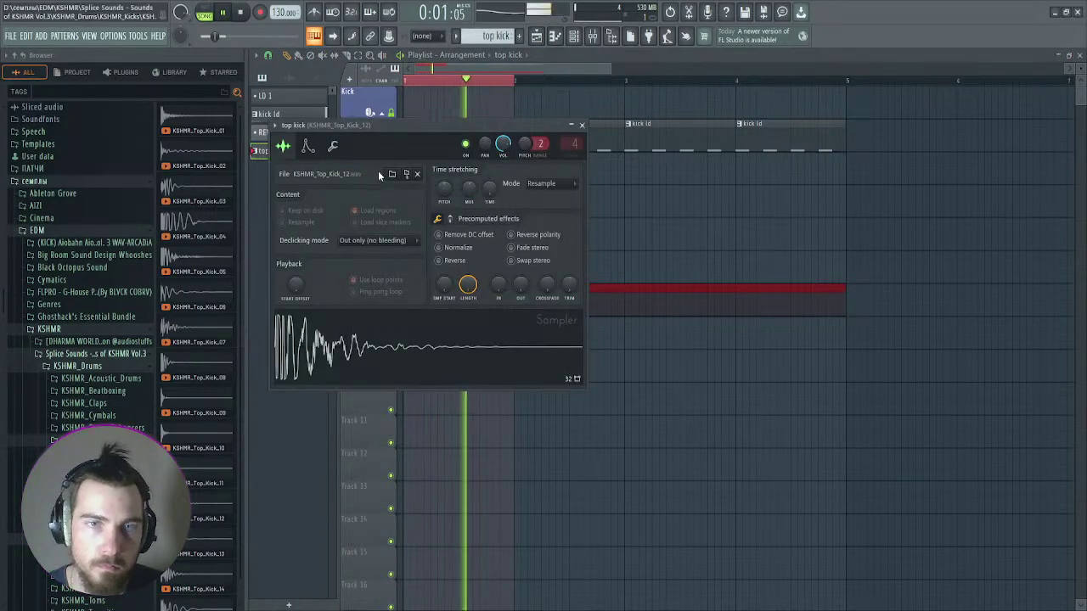
Step: Lower the top kick mixer fader and load Pro-Q 3 in slot 1 with a 48 dB/oct low cut at about 166 Hz
key("F9")
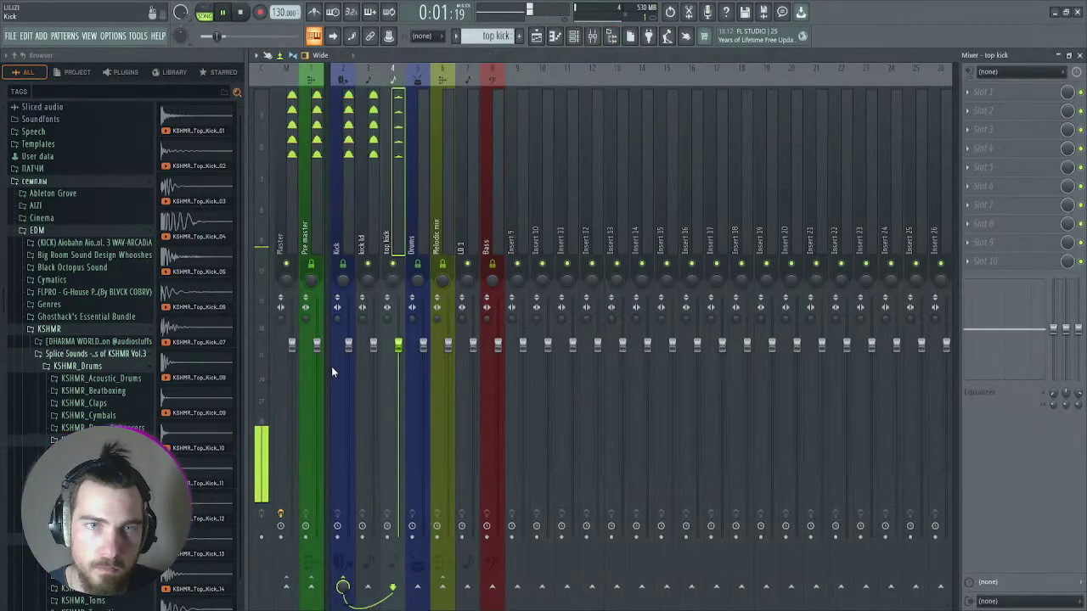
left_click_drag(405, 356, 404, 390)
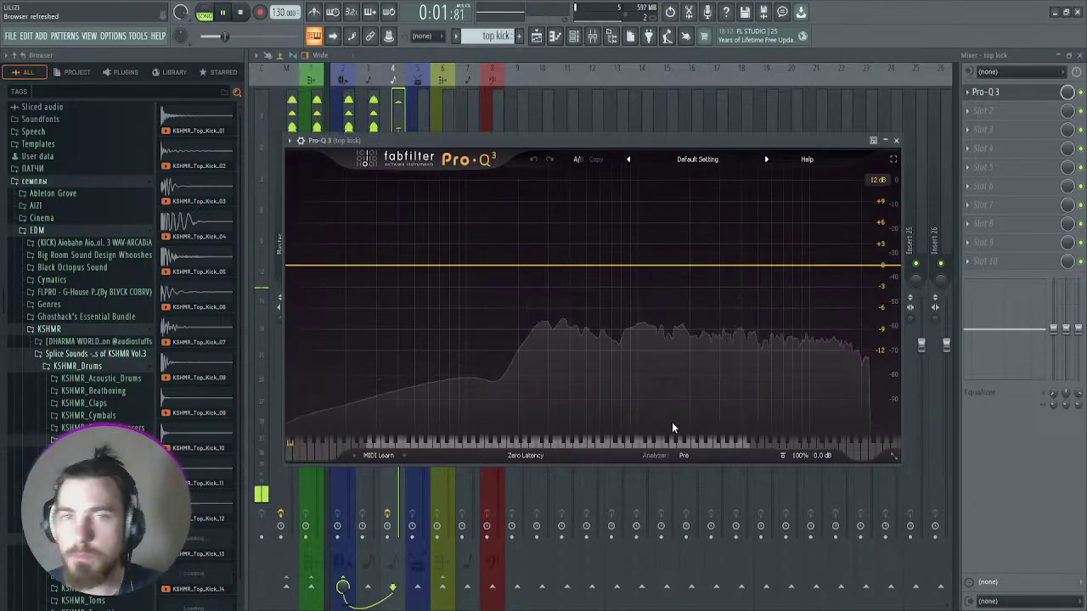
left_click_drag(292, 266, 505, 278)
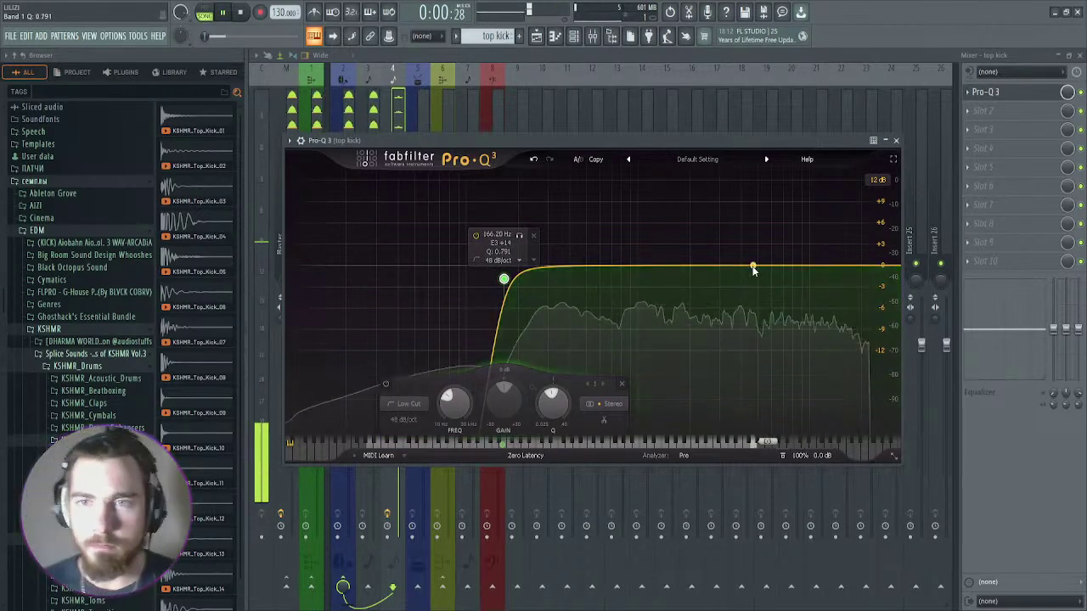
Step: Shape top kick in Pro-Q 3 with low-mid and upper-mid dips and a boost of about 1.2 dB near 7.1 kHz
left_click_drag(759, 267, 699, 289)
scroll(699, 243, "up", 3)
mouse_move(792, 266)
left_mouse_down()
mouse_move(792, 237)
mouse_move(820, 243)
mouse_move(802, 285)
mouse_move(785, 256)
left_mouse_up()
left_click_drag(600, 266, 562, 279)
scroll(568, 243, "up", 5)
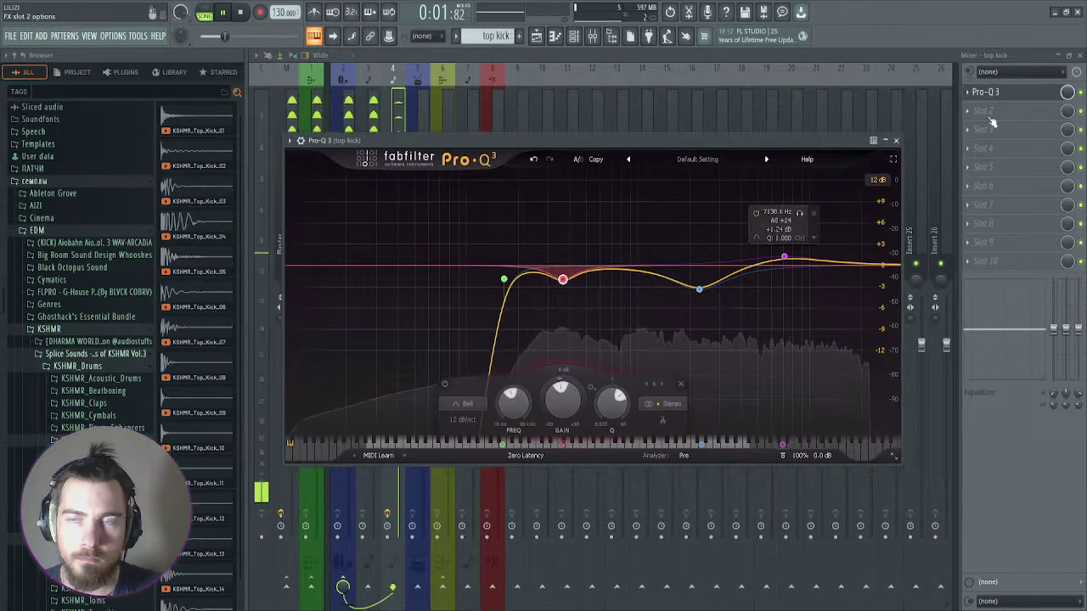
left_click(896, 142)
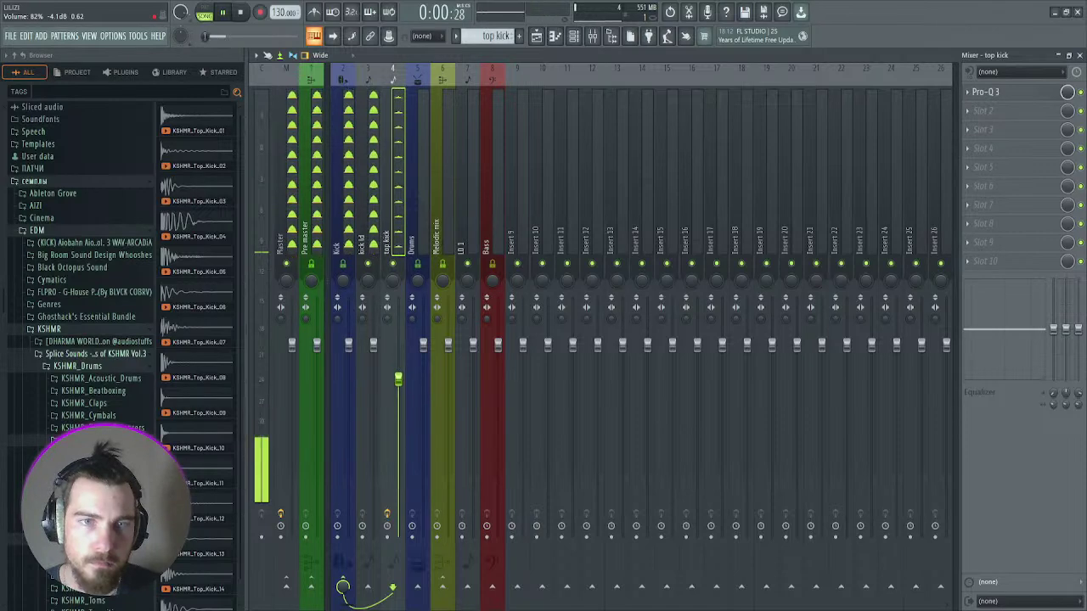
Step: Enable the top kick channel's volume envelope with no attack, hold or sustain and a decay of about 2%
key("F6")
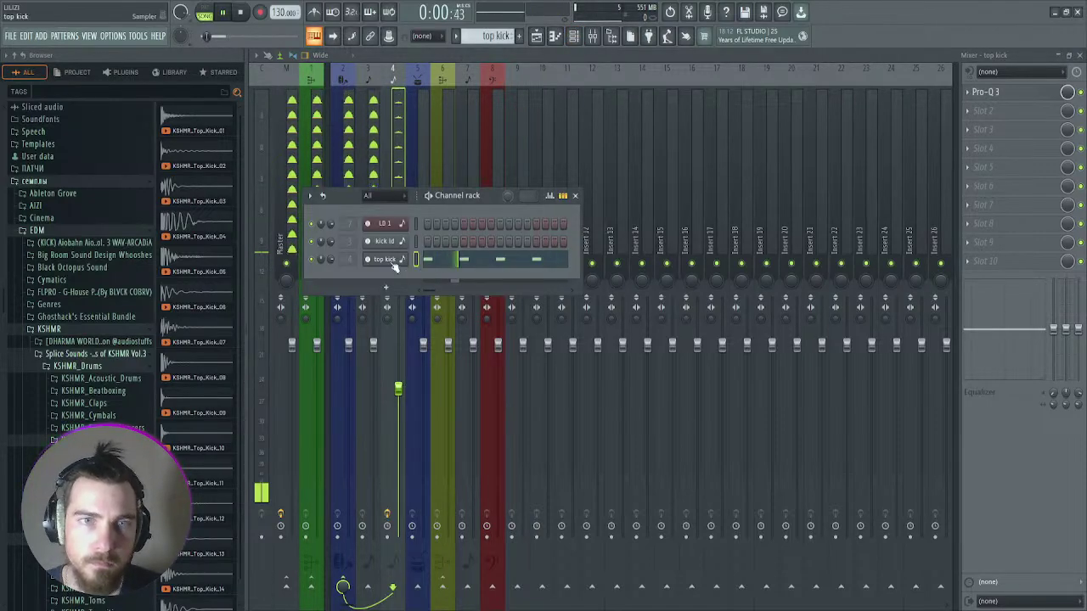
left_click(369, 234)
left_click(308, 146)
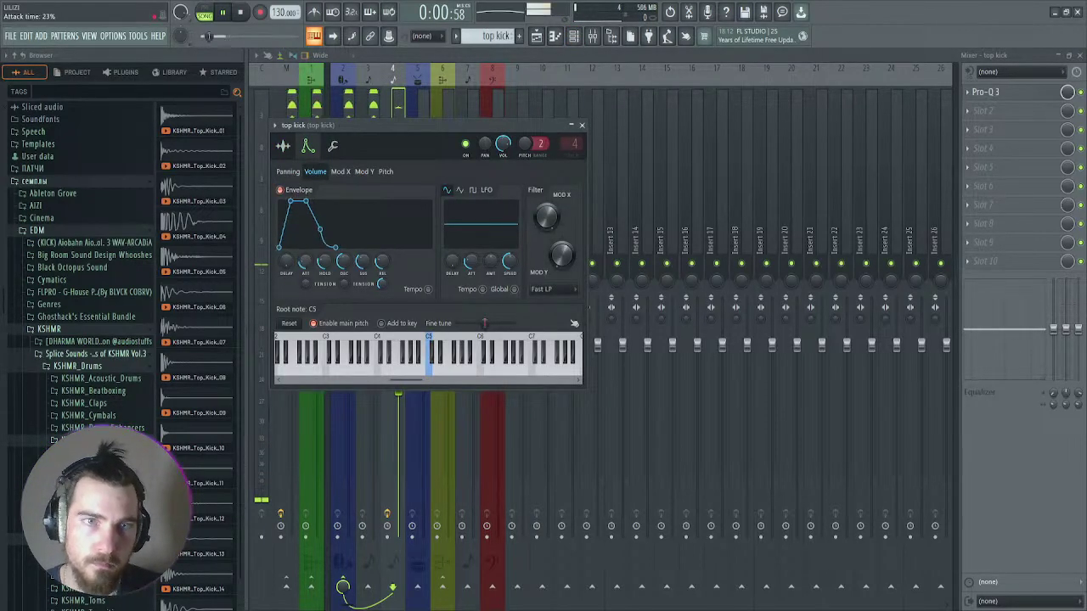
mouse_move(324, 263)
left_mouse_down()
mouse_move(324, 280)
mouse_move(357, 288)
mouse_move(344, 267)
left_mouse_up()
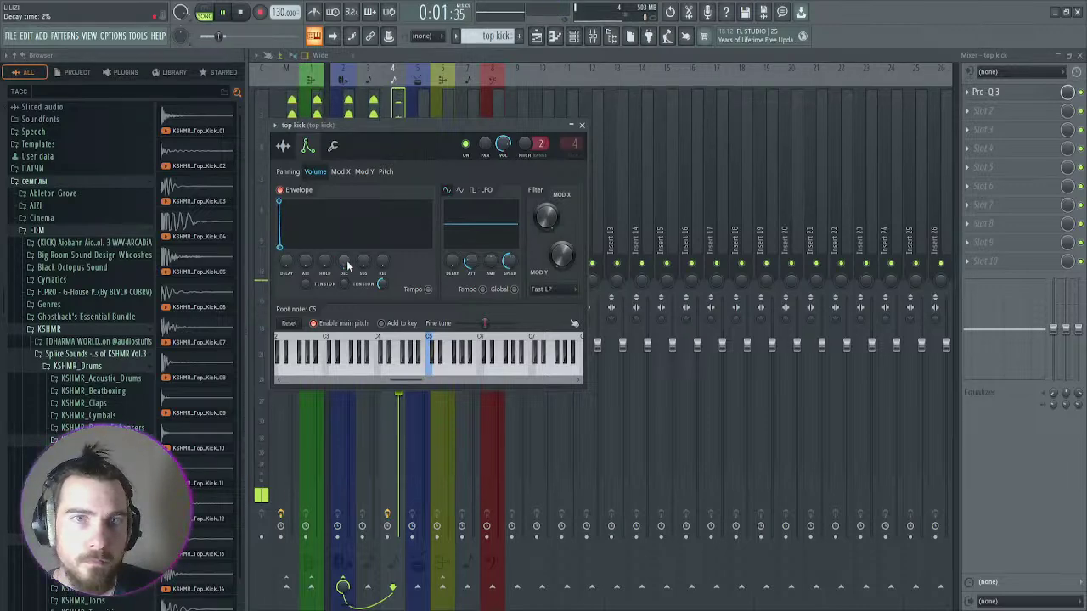
Step: Duplicate the top kick clip across bars 2 to 4 of its playlist track and stop playback
left_click(538, 36)
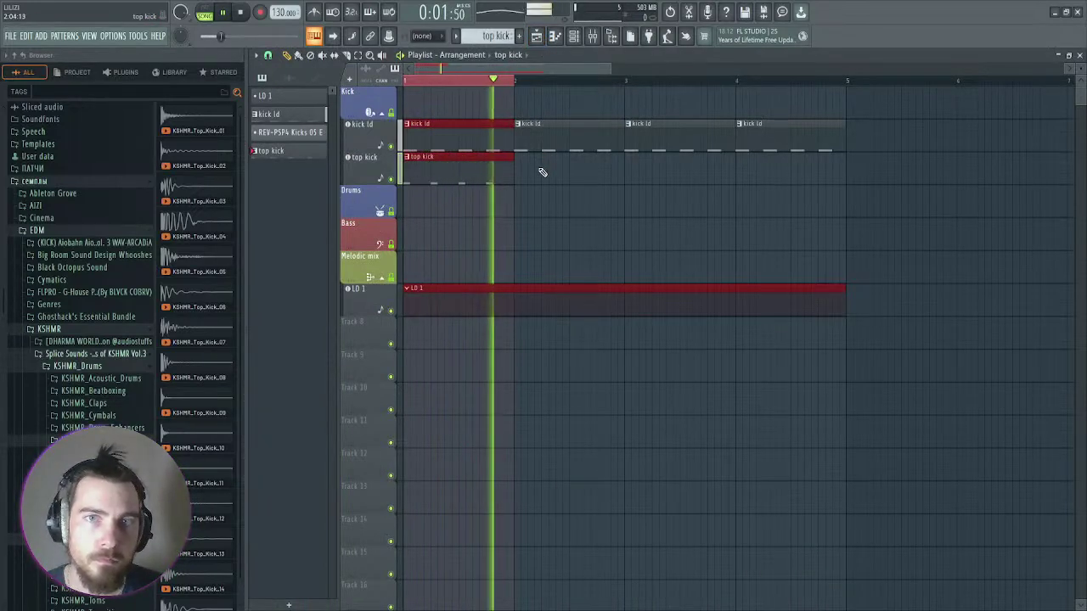
left_click_drag(436, 174, 553, 173)
left_click(468, 175, "ctrl")
key("ctrl+b")
left_click_drag(667, 172, 693, 176)
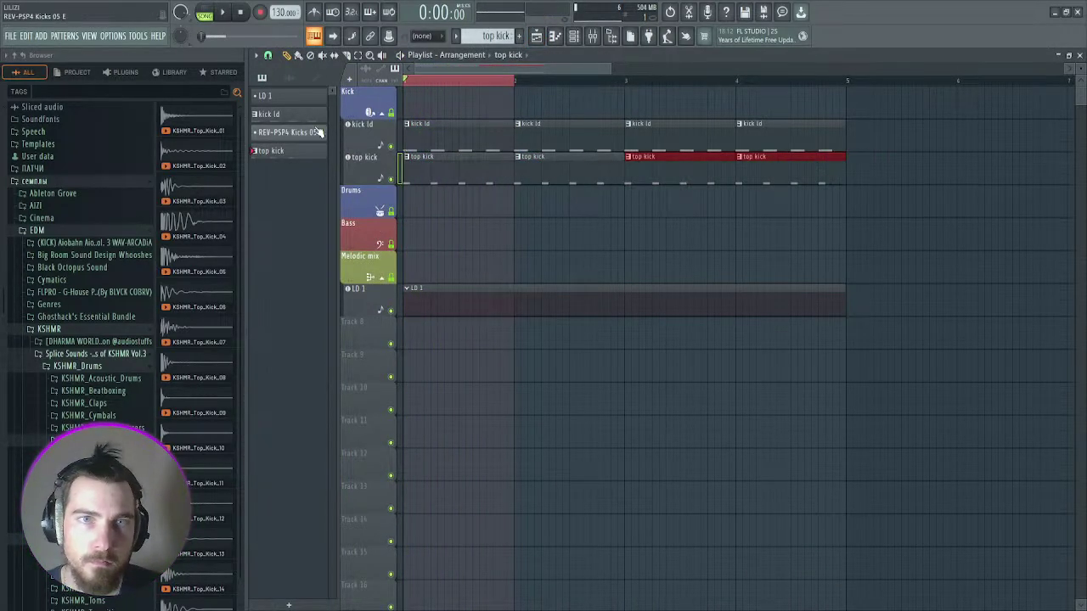
Step: Fold the Kick group, create pattern bs 1 with a clip on Track 8, and add a Serum channel
left_click(382, 113)
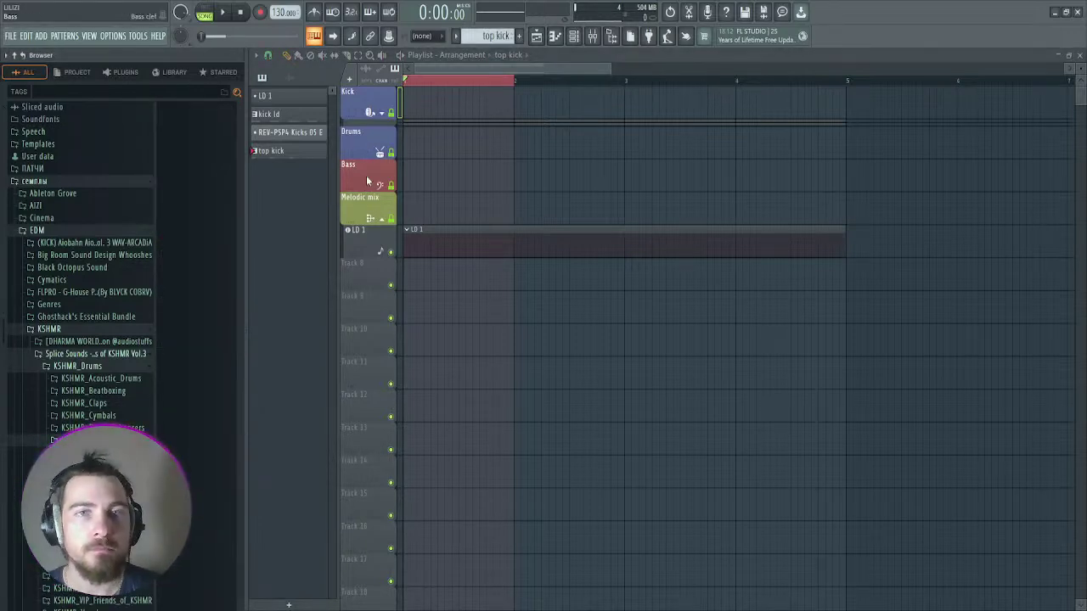
left_click(519, 36)
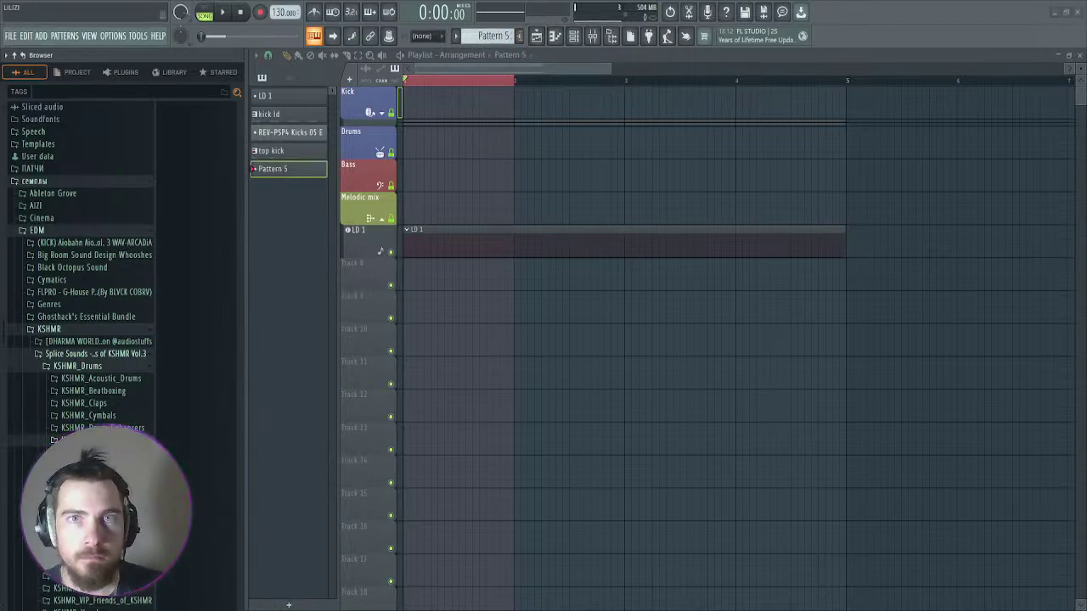
left_click_drag(456, 284, 339, 261)
left_click(575, 36)
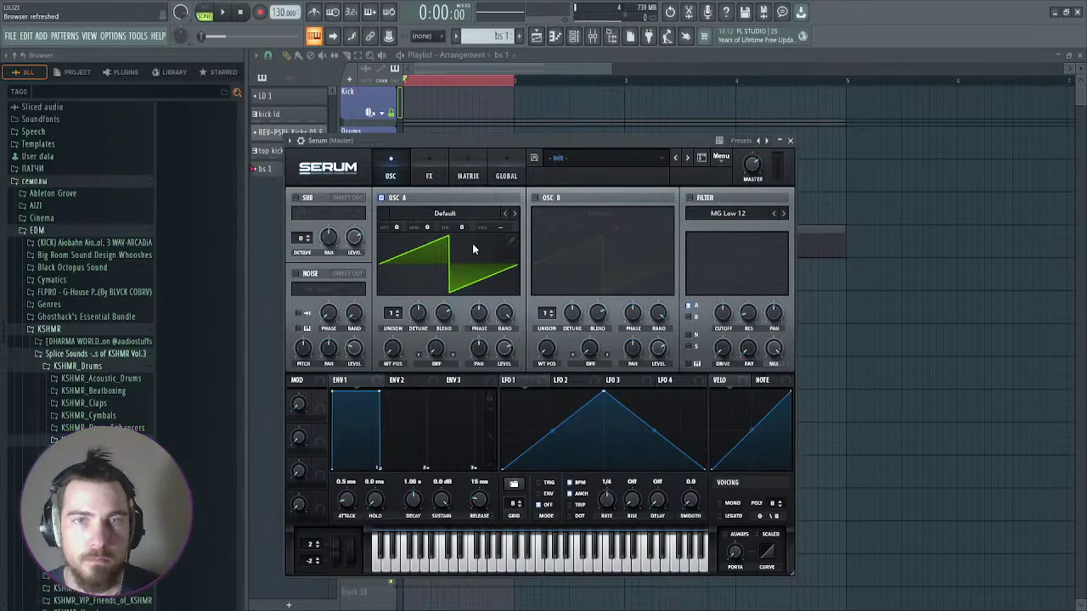
Step: Lower Serum's oscillator A by two octaves and set Env 1 to no sustain with a decay of 281 ms
left_click_drag(398, 227, 394, 255)
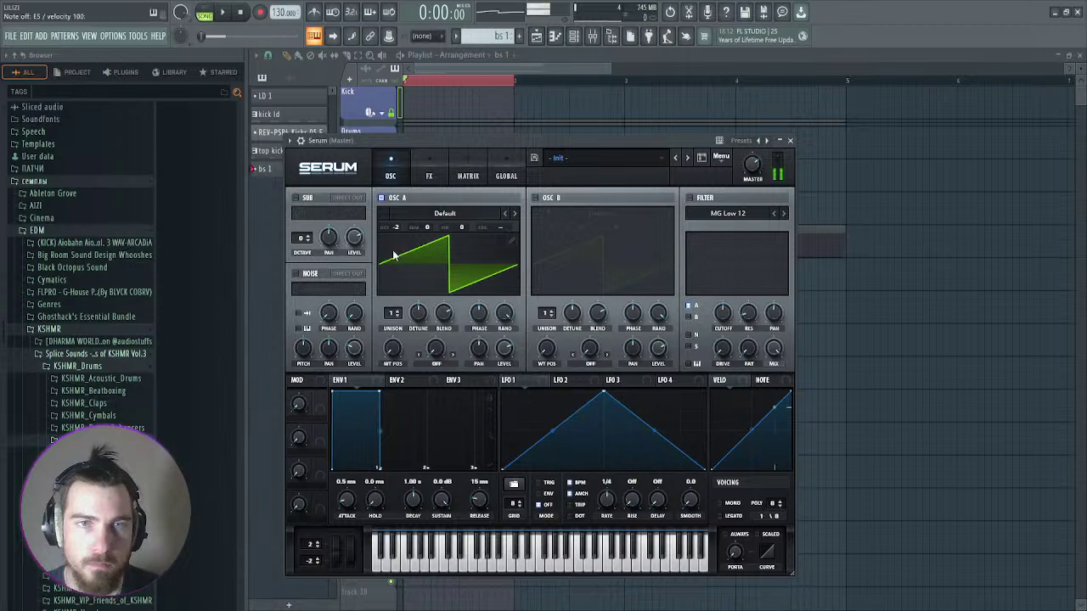
left_click_drag(377, 405, 344, 472)
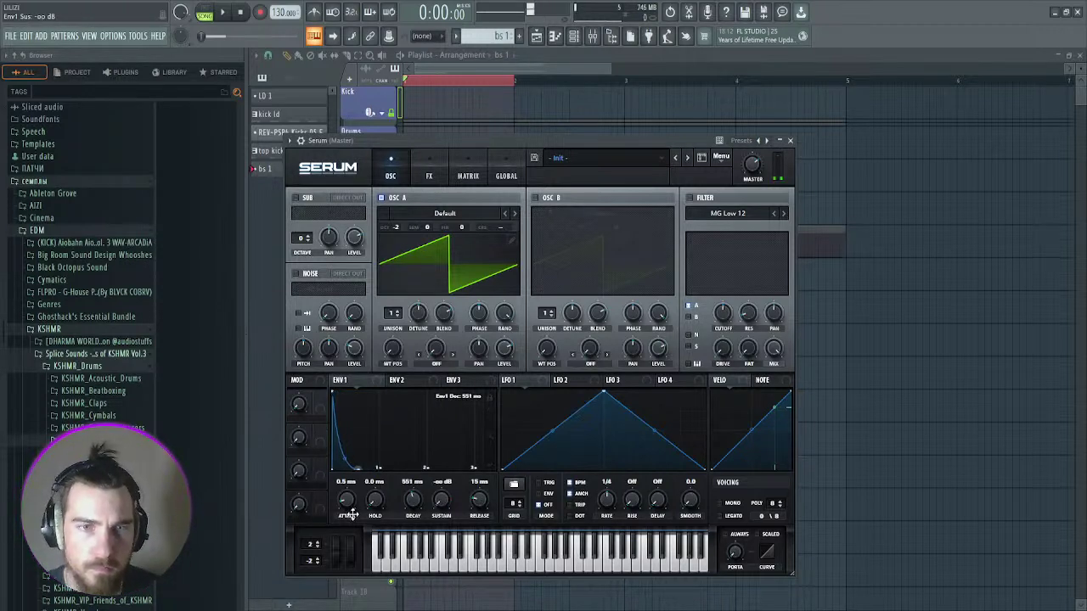
left_click_drag(335, 536, 332, 536)
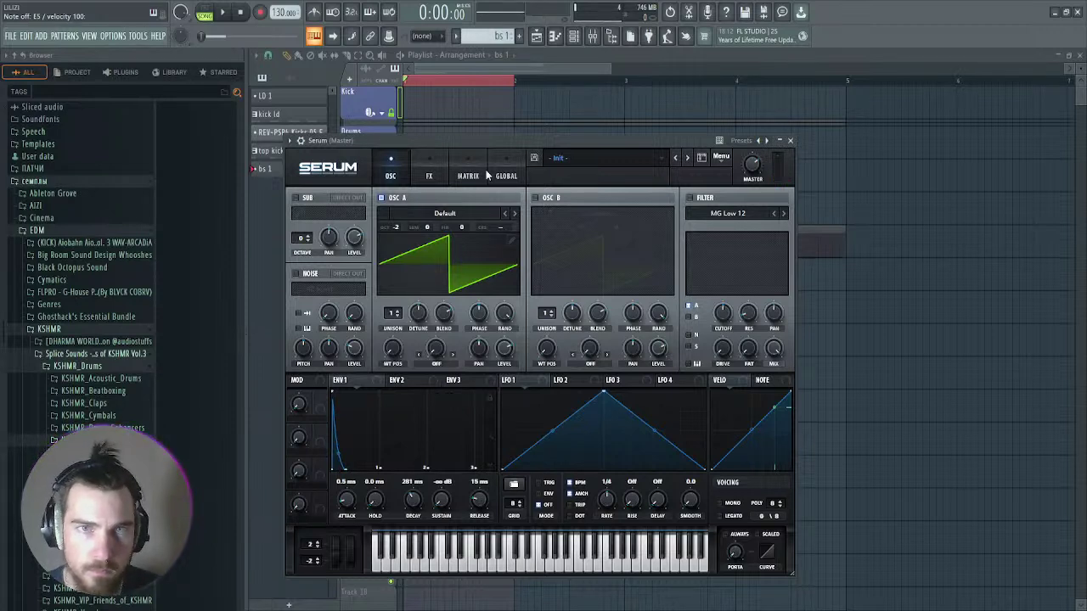
Step: Apply Asym +/- warp to oscillator A, reduce its phase and phase randomness, and enable mono voicing
left_click(436, 363)
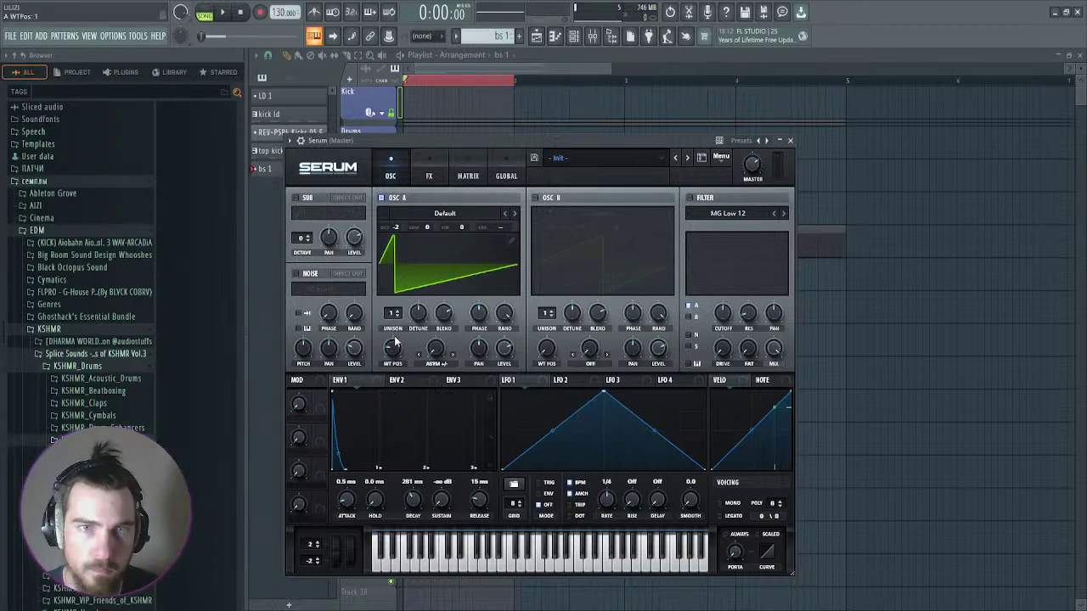
left_click_drag(434, 348, 434, 372)
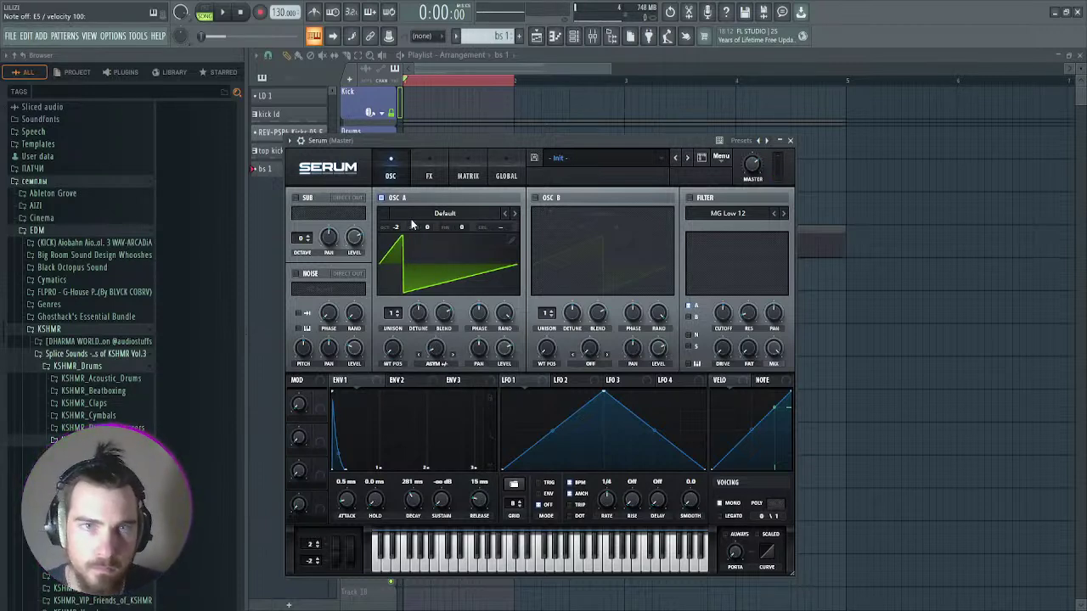
left_click_drag(504, 318, 481, 370)
left_click_drag(482, 319, 481, 323)
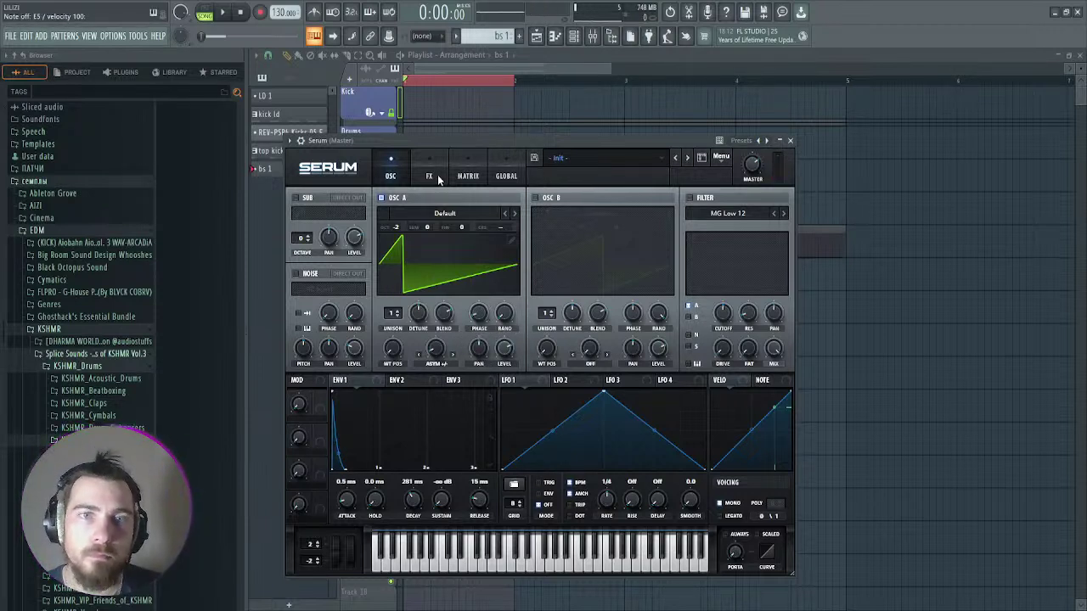
Step: Load the Analog_BD_Sin wavetable in oscillator A and enable an MG Low 24 filter with Env 1 modulating its lowered cutoff
left_click(514, 213)
left_click_drag(391, 349, 392, 344)
left_click(689, 197)
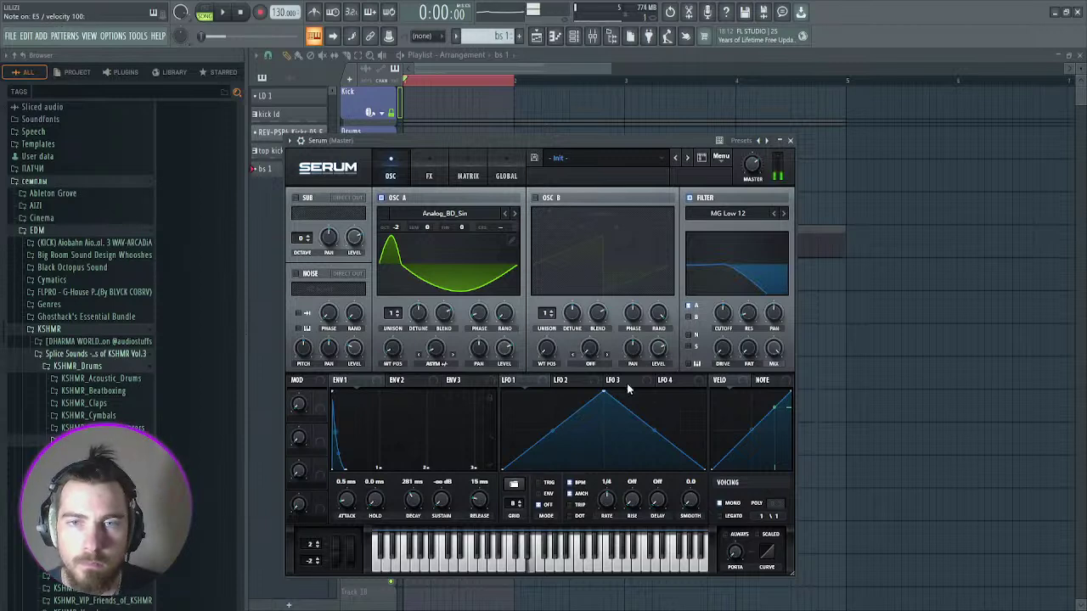
left_click(784, 213)
left_click_drag(723, 327, 727, 320)
left_click_drag(347, 383, 714, 305)
Step: Add Tube distortion with Env 1 modulating its drive, plus a compressor in multiband mode
left_click(433, 177)
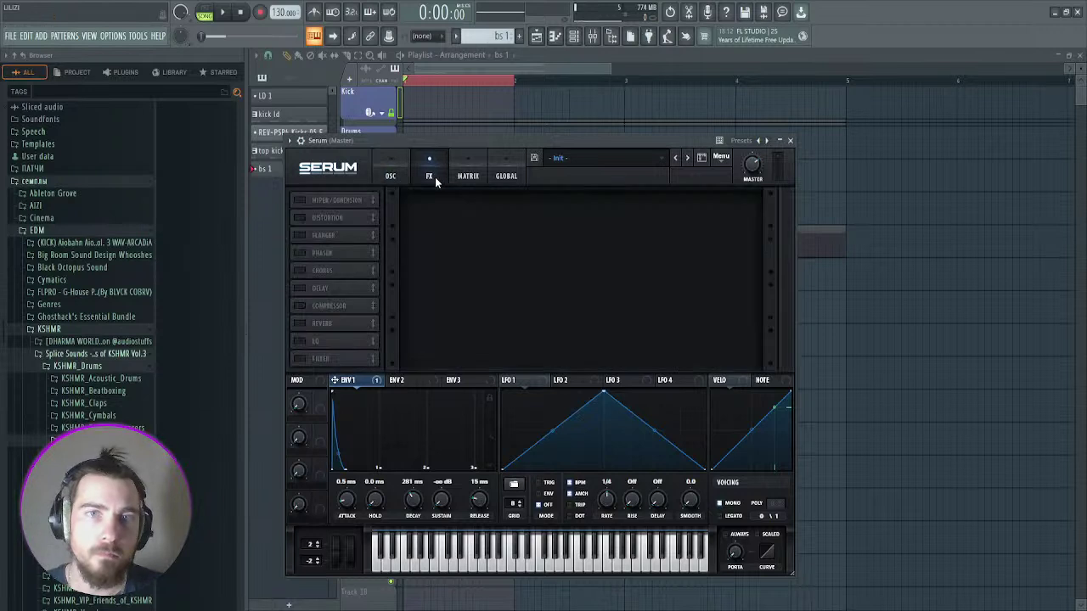
left_click(299, 218)
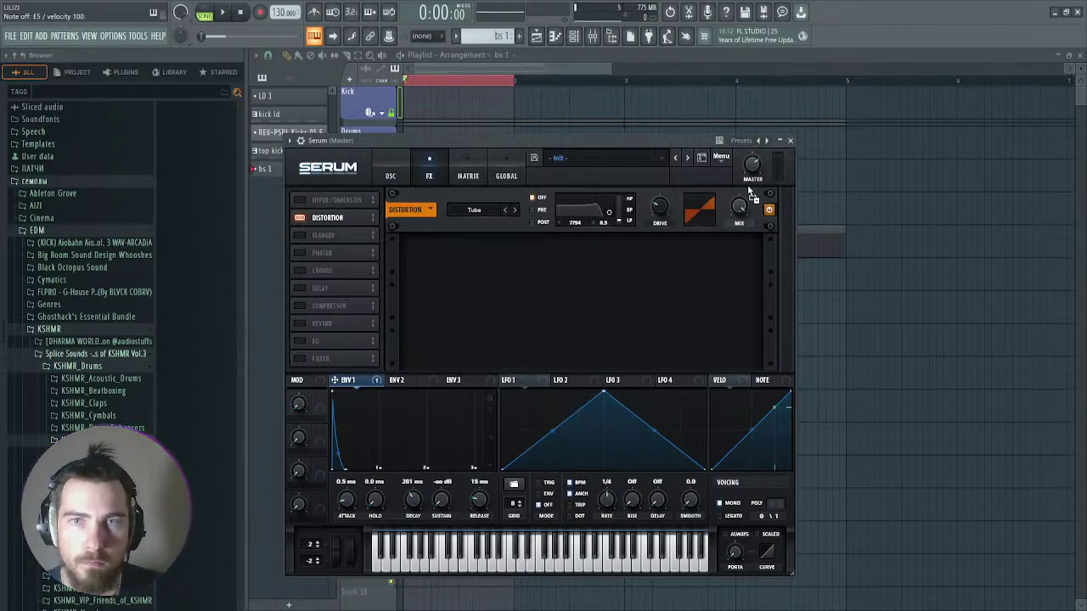
left_click_drag(662, 214, 655, 204)
left_click(299, 306)
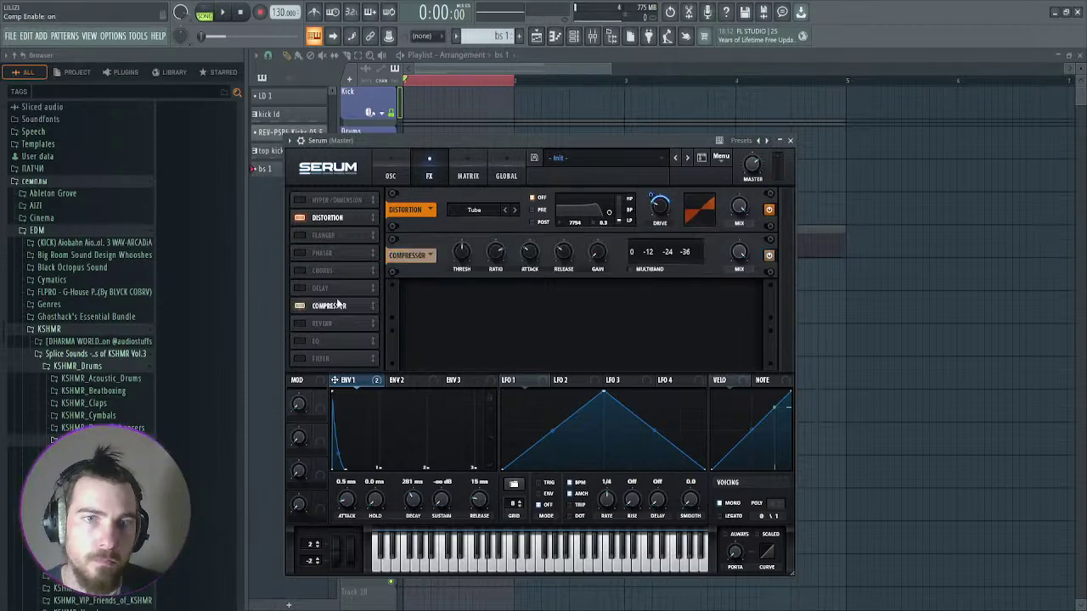
double_click(596, 241)
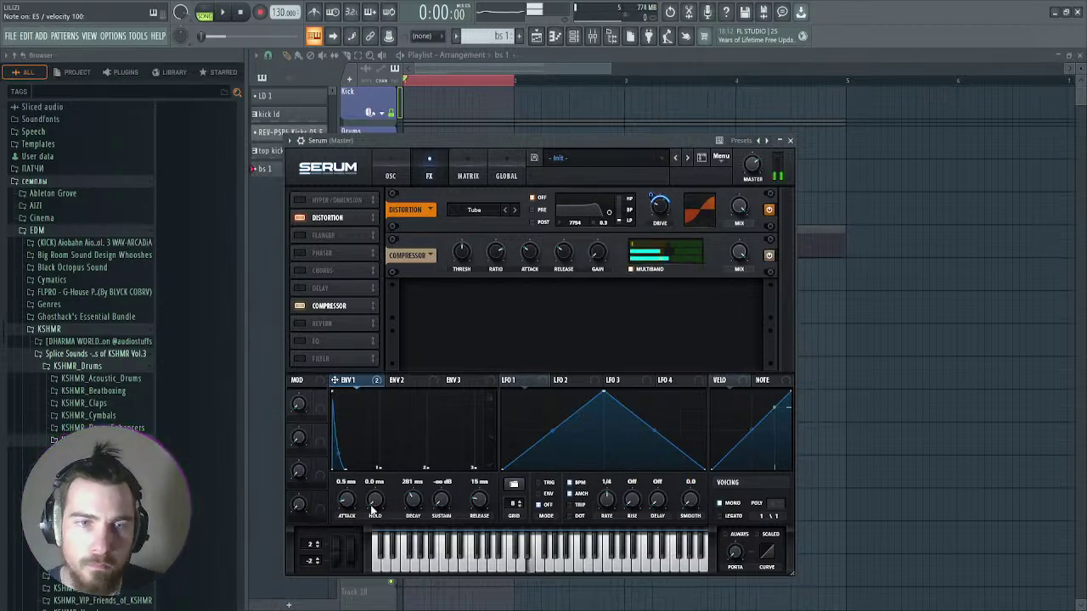
Step: Set Env 1 to 1.8 ms attack, 223 ms decay and 34 ms release, and place the compressor directly after distortion with about 1.5 dB gain
left_click_drag(354, 514, 352, 503)
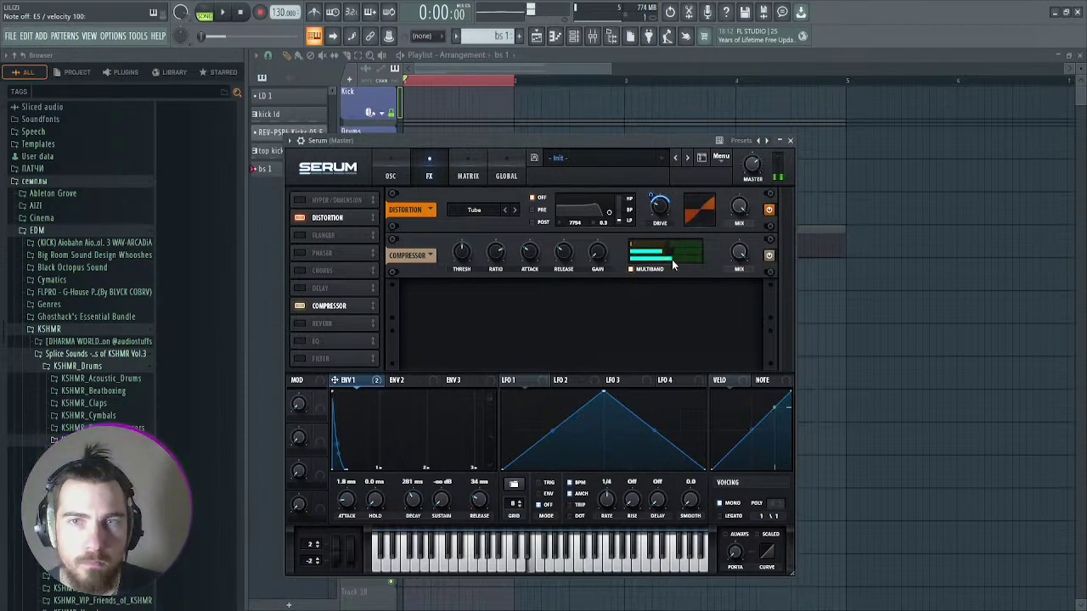
mouse_move(601, 250)
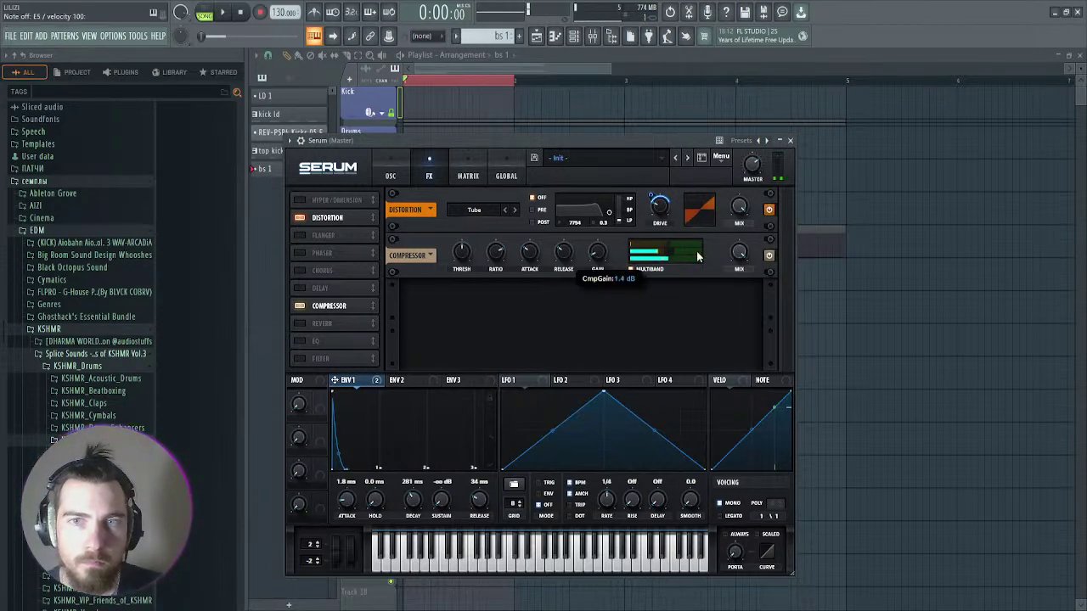
mouse_move(671, 265)
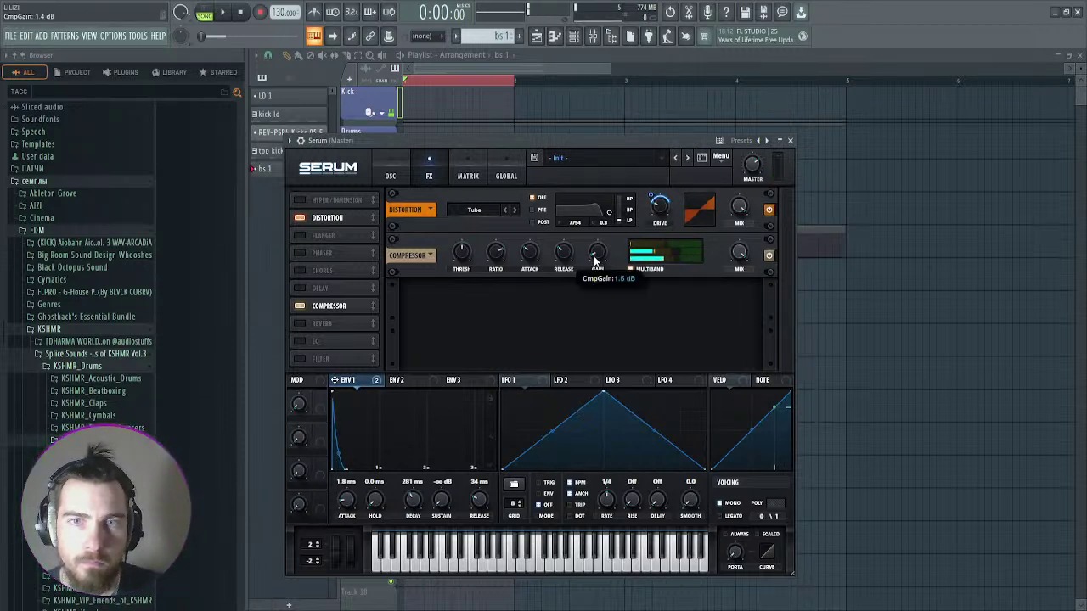
left_click_drag(349, 308, 336, 235)
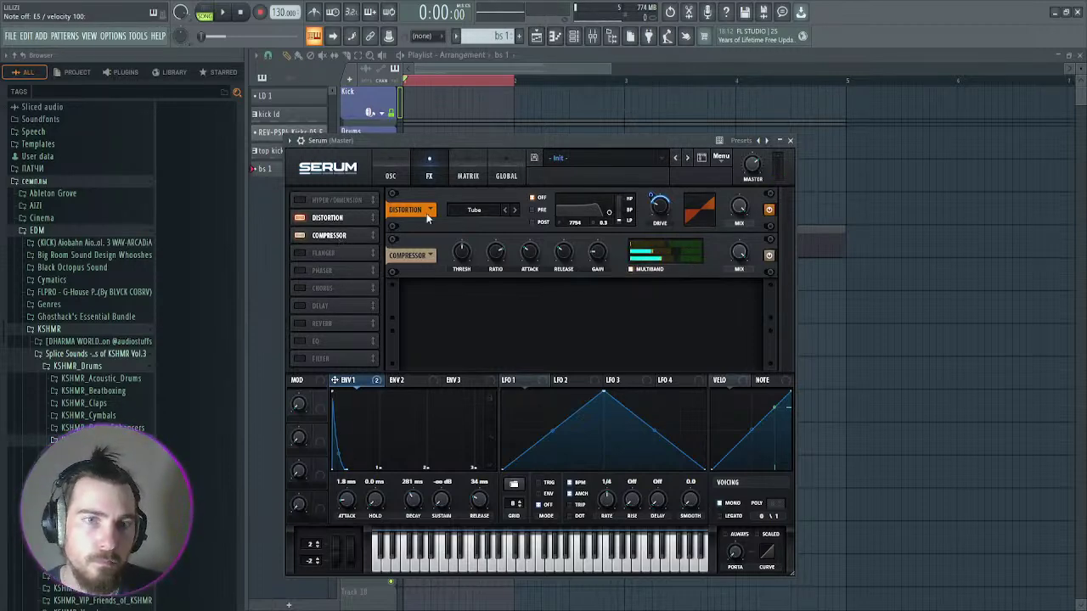
left_click(389, 176)
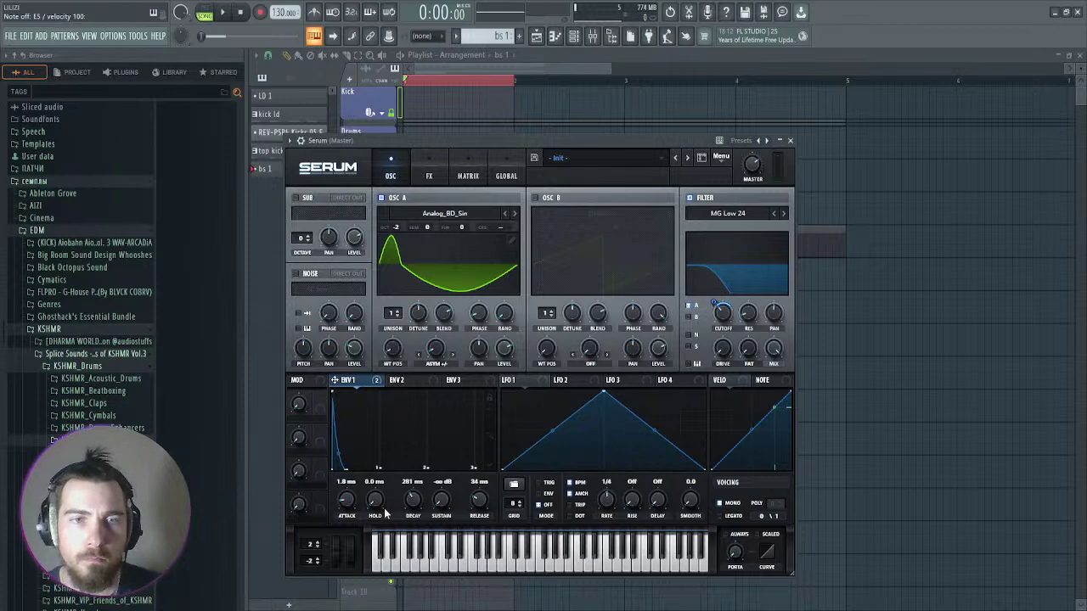
left_click_drag(413, 502, 413, 505)
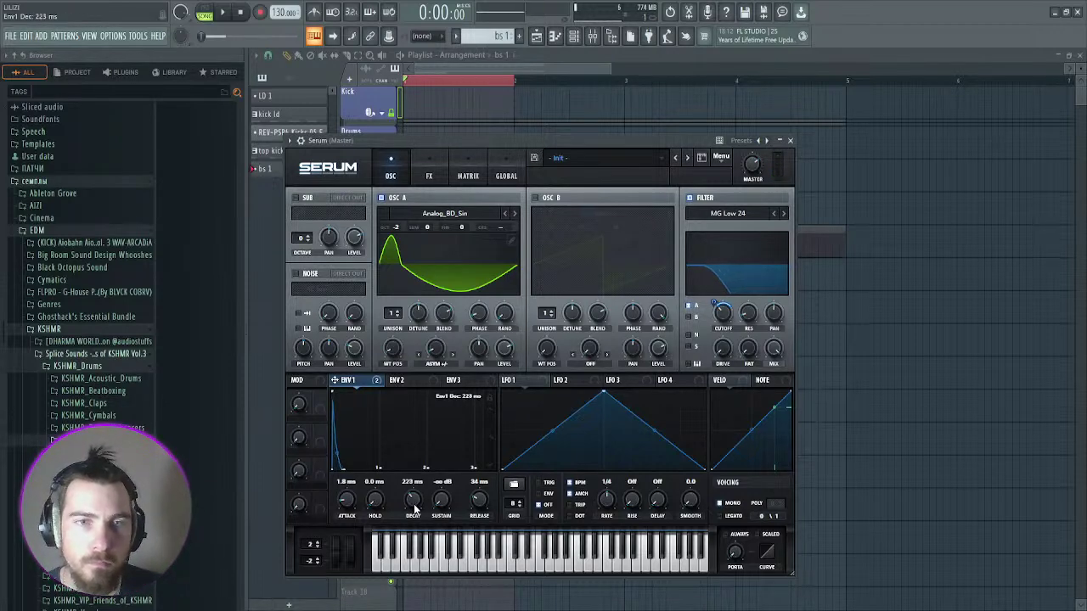
Step: Assign the Serum channel to mixer insert 9 and route that insert only to the Bass track
left_click(594, 37)
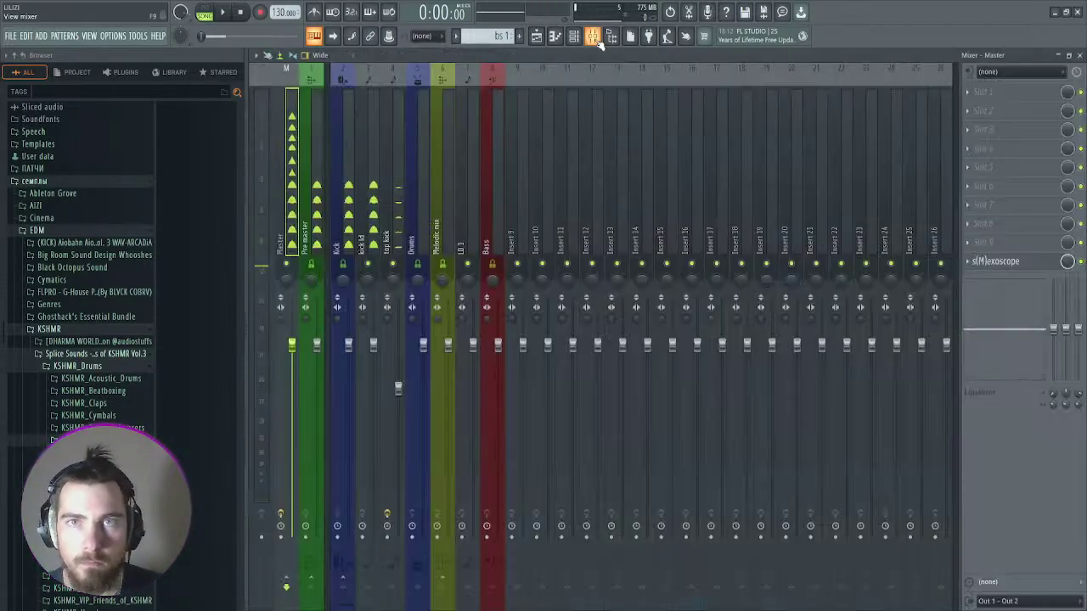
left_click(544, 40)
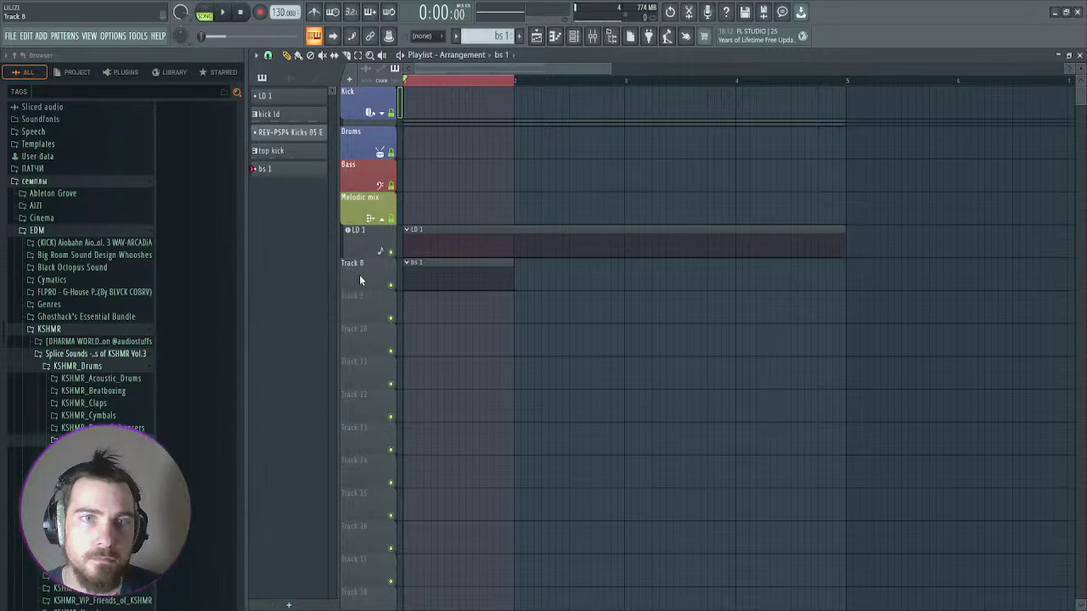
left_click(574, 36)
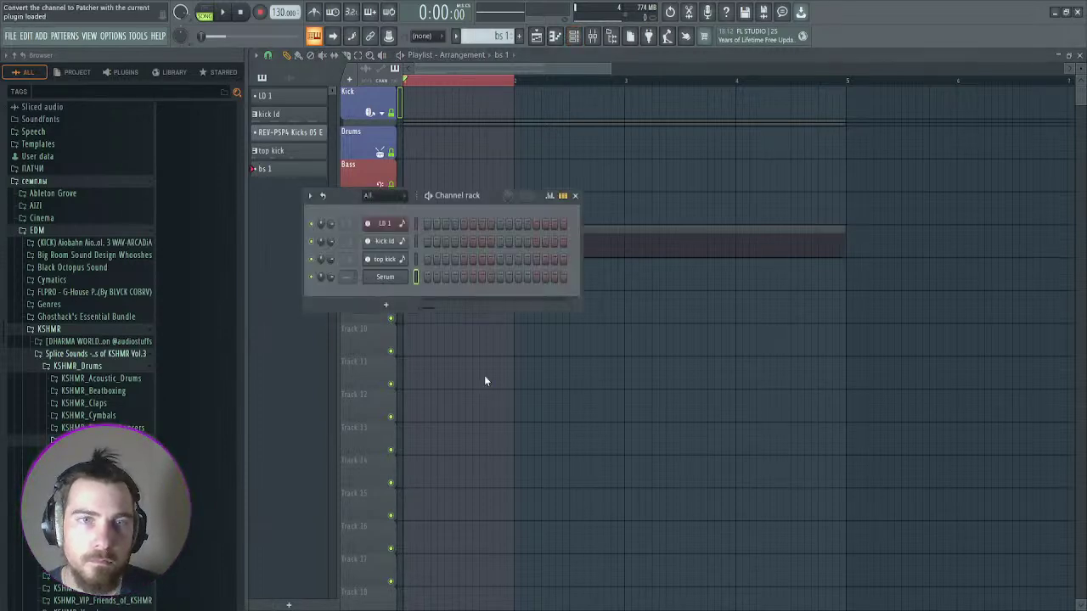
key("F9")
left_click(522, 134)
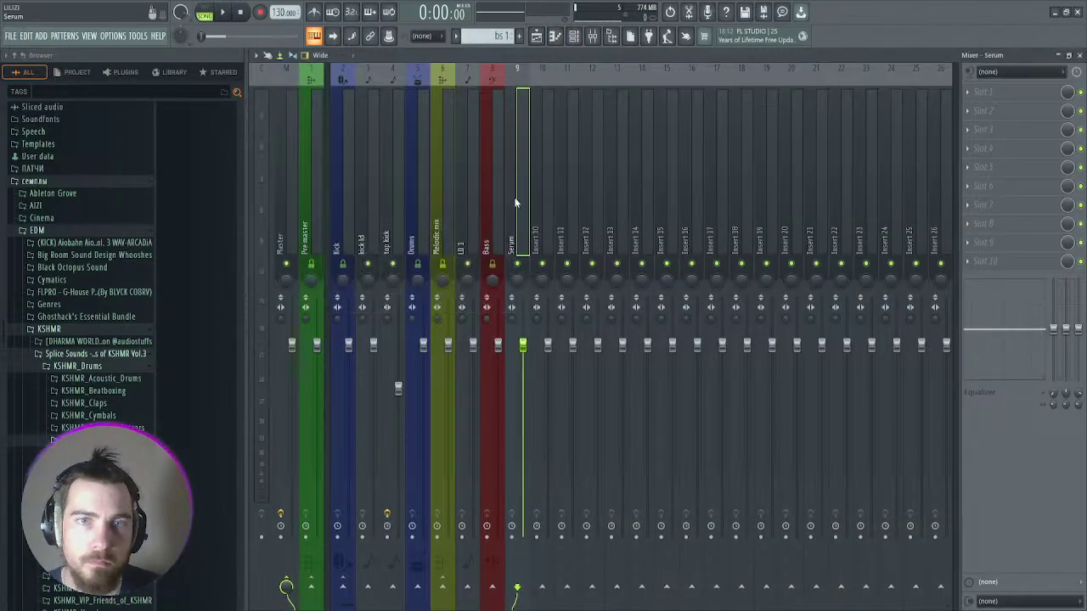
key("F5")
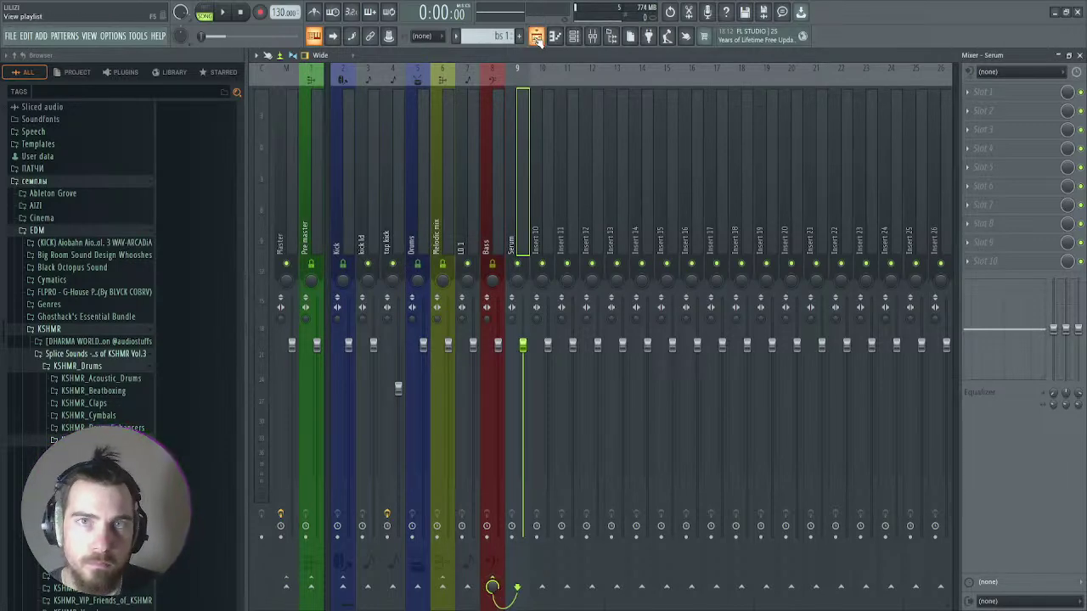
Step: Place bs 1 as an instrument track under the Bass group and extend its clip to bar 5
left_click_drag(429, 281, 360, 212)
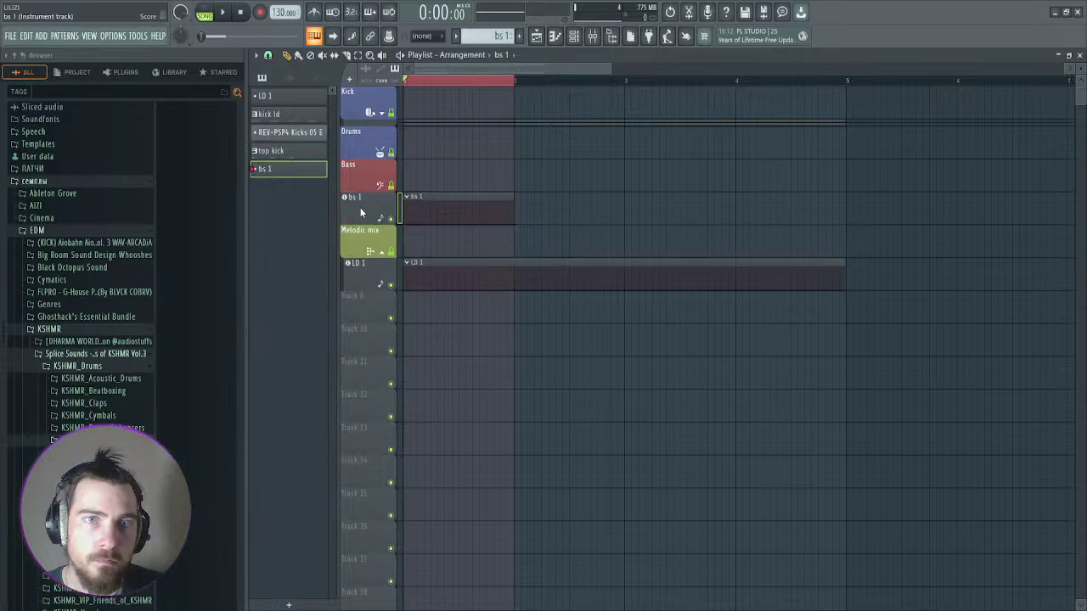
left_click_drag(513, 202, 847, 204)
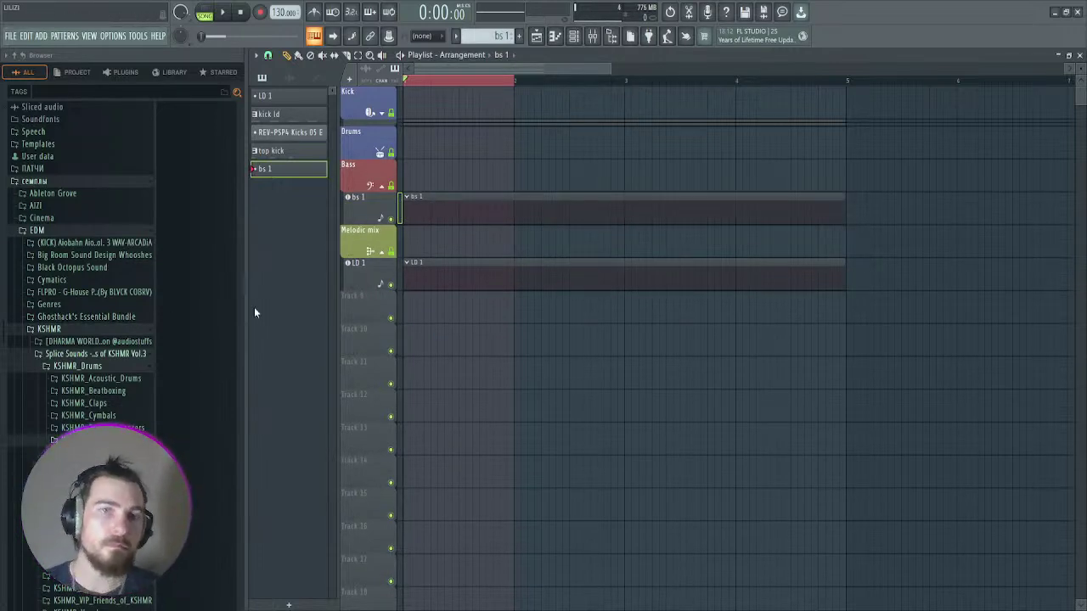
Step: Browse the MIDI sample folders to Unison Midi Pack Janre, Big Room & Progressive House, and list one key's minor progressions
scroll(189, 341, "down", 8)
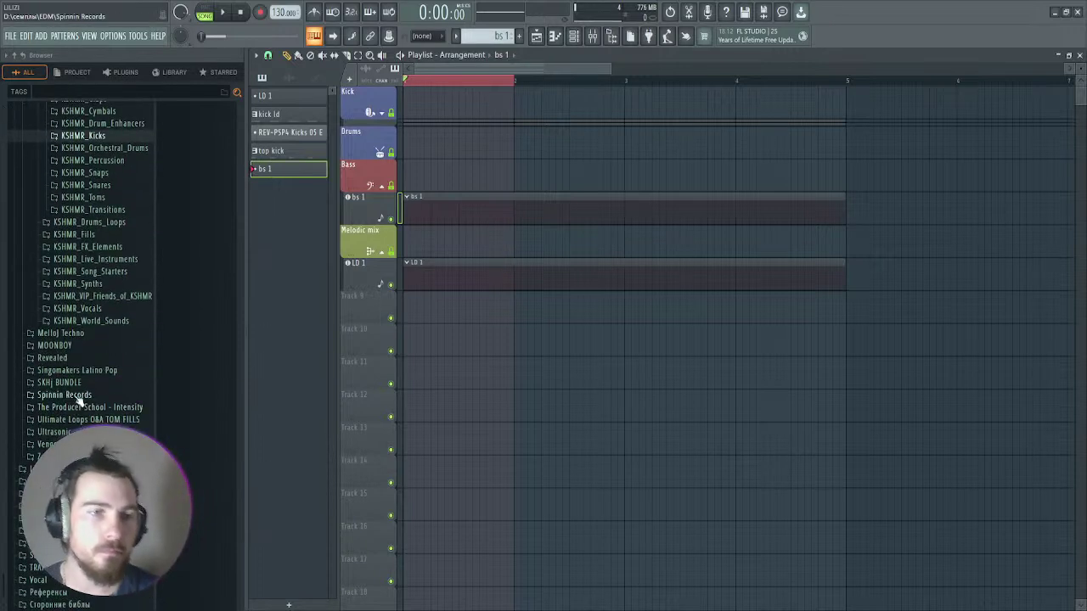
left_click(574, 35)
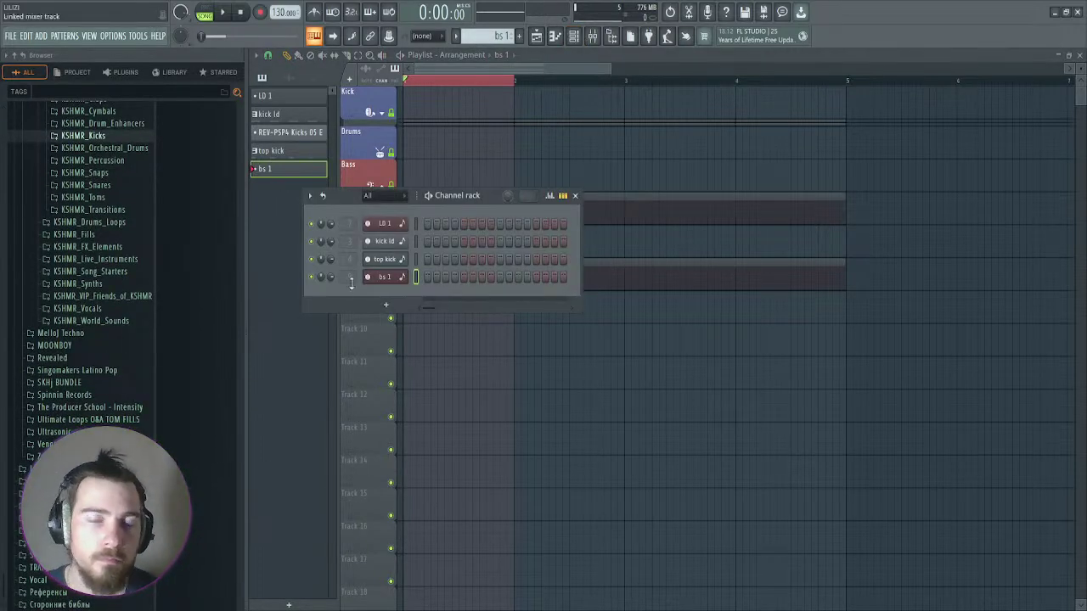
left_click(85, 481)
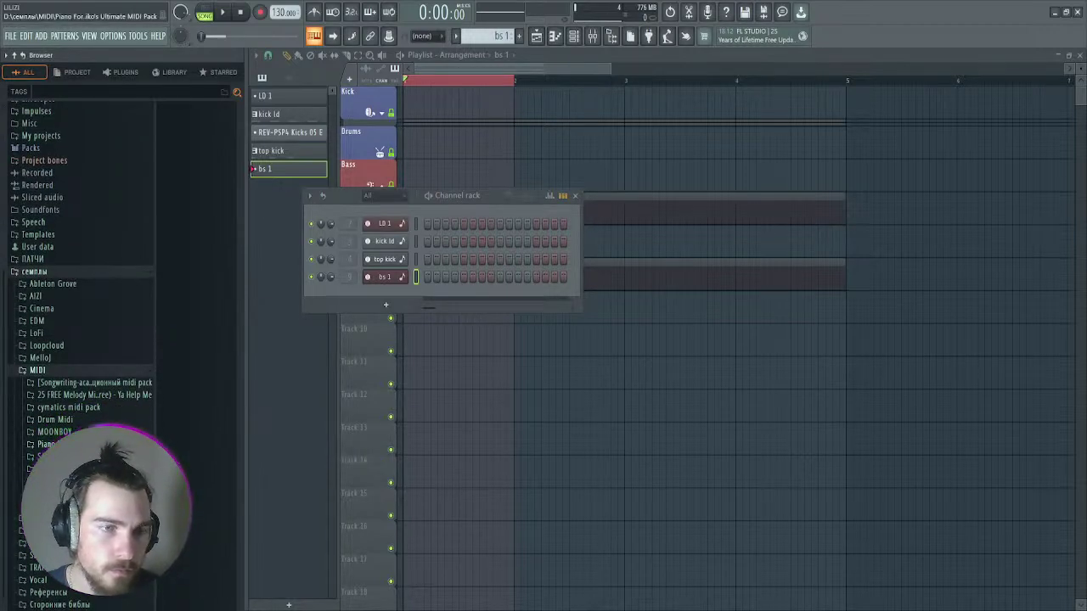
left_click(42, 444)
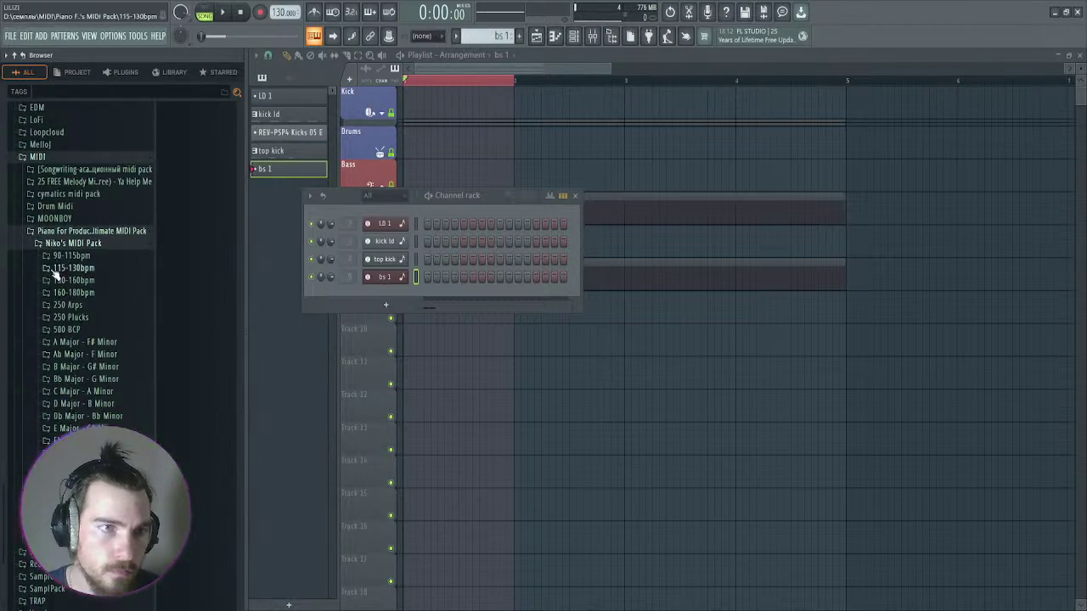
scroll(51, 272, "up", 5)
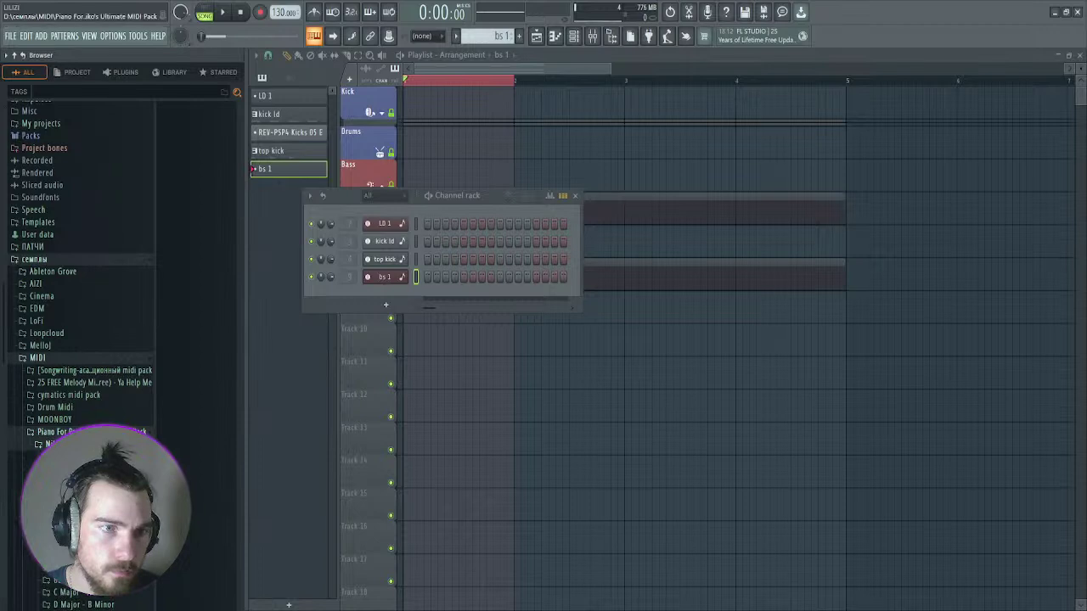
left_click(47, 444)
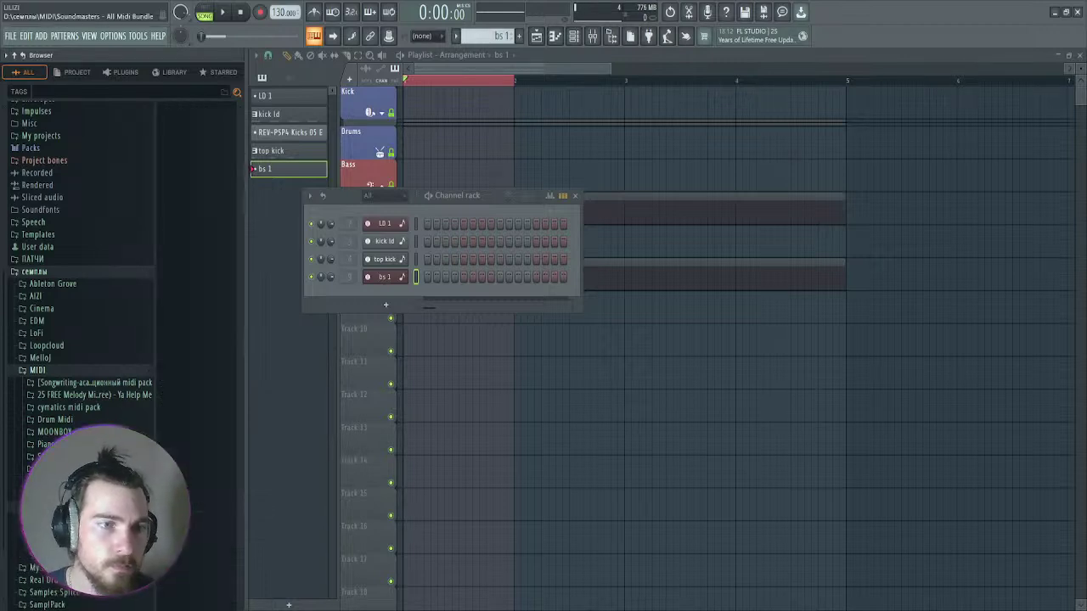
scroll(77, 339, "down", 2)
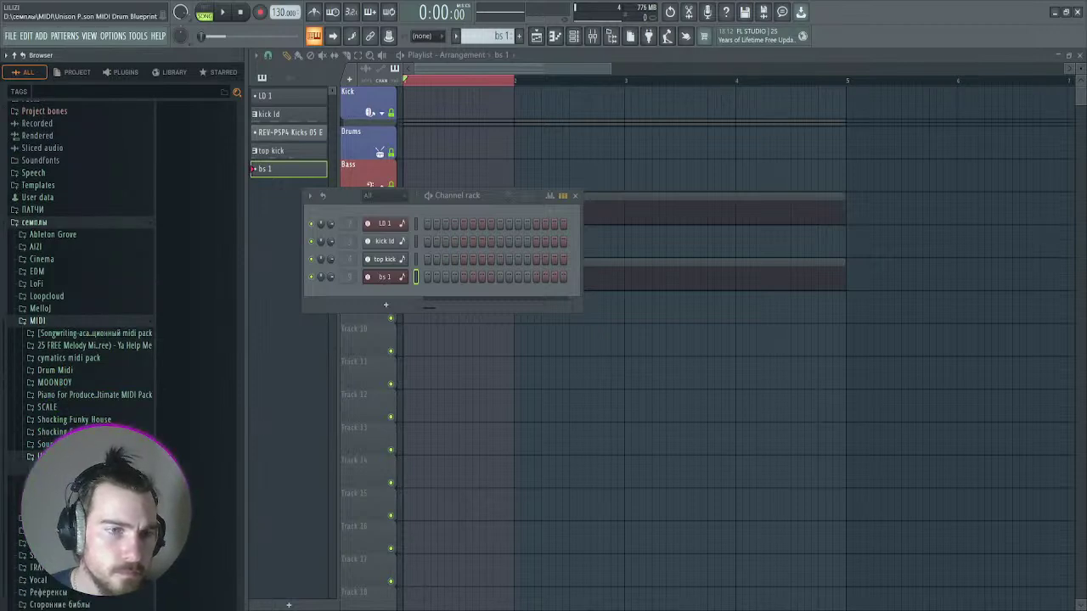
left_click(51, 444)
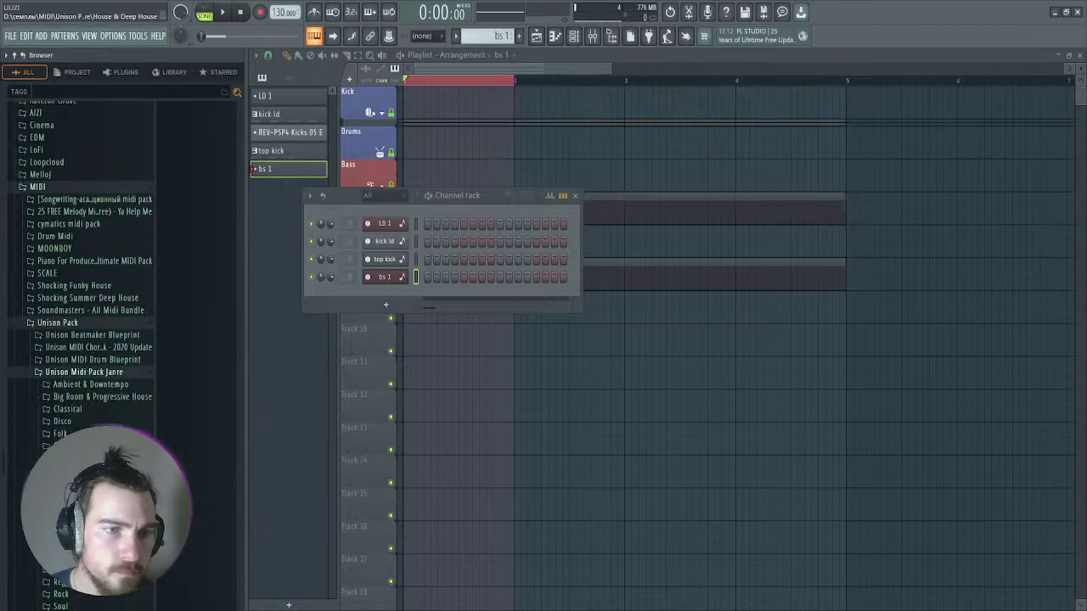
left_click(100, 399)
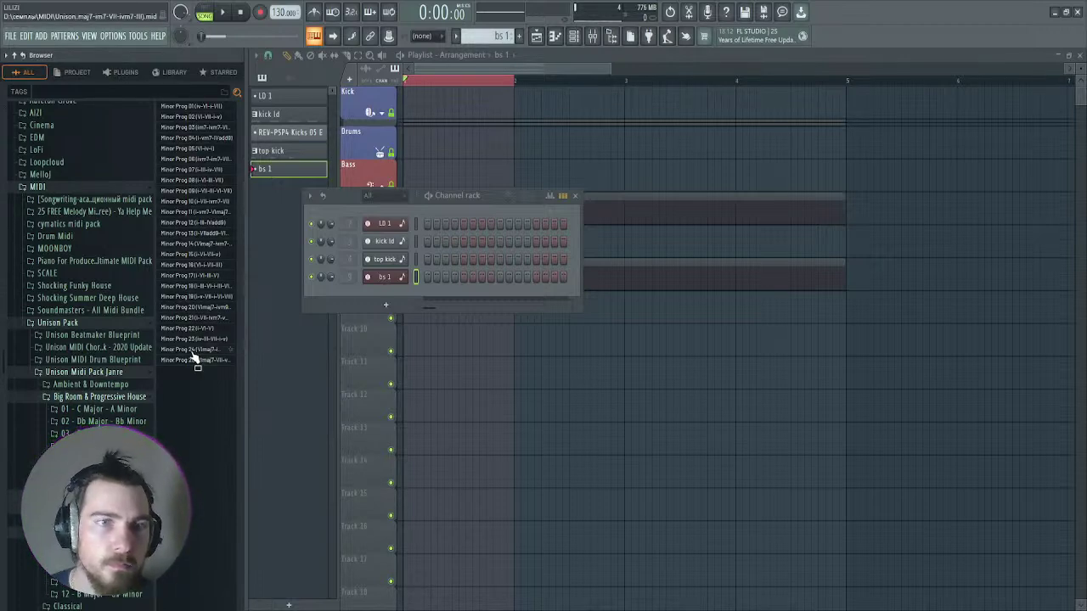
Step: Add Minor Prog 09 (i-VII-III-VI-VII) to the channel rack as its own channel and transpose its notes up one octave
left_click_drag(214, 338, 219, 341)
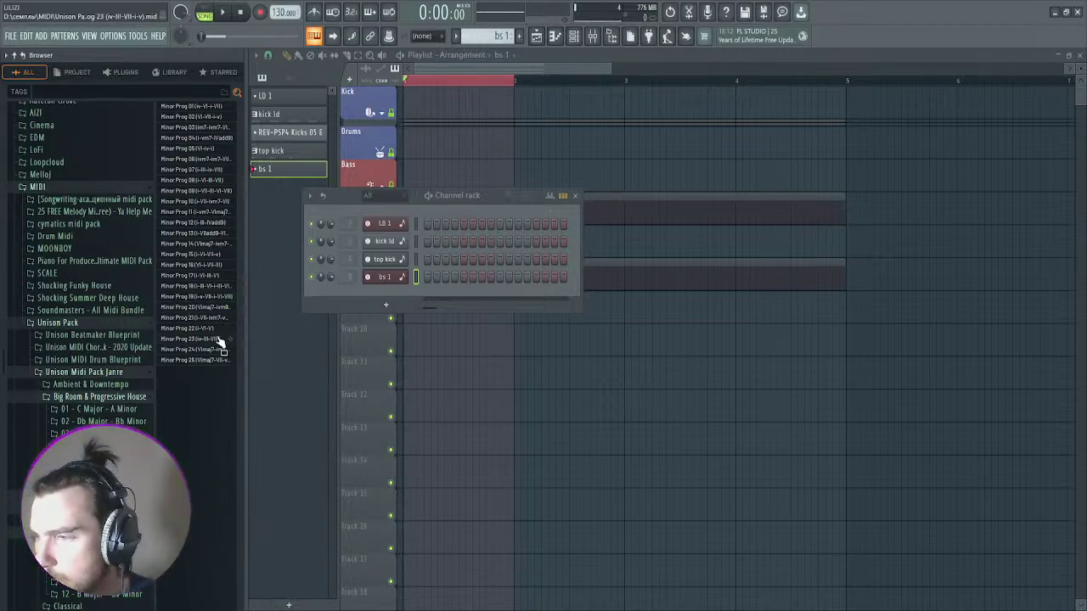
left_click_drag(219, 341, 453, 236)
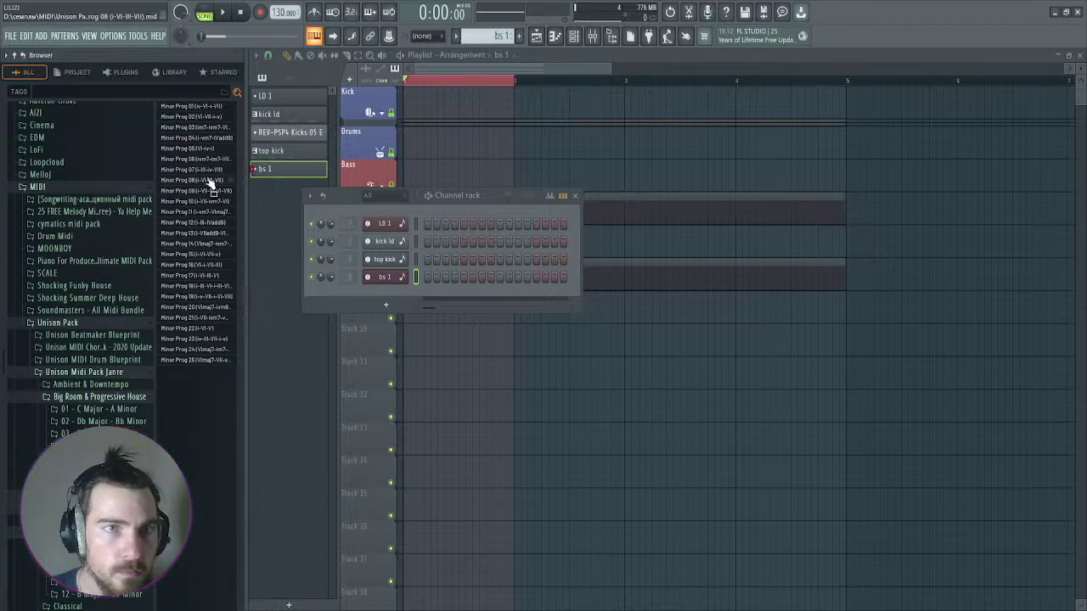
left_click_drag(178, 193, 393, 217)
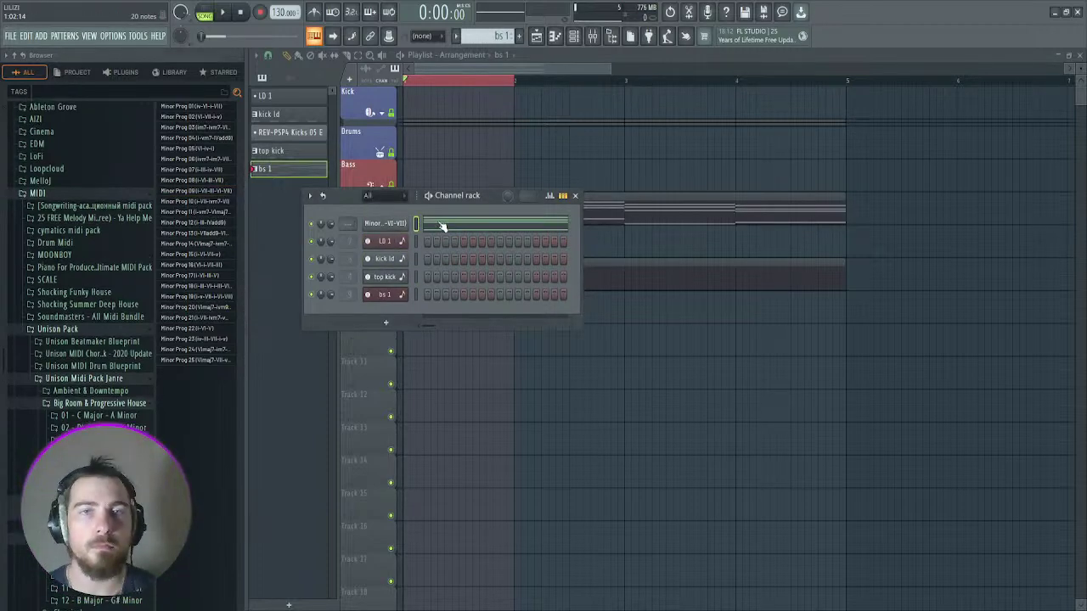
left_click(385, 295)
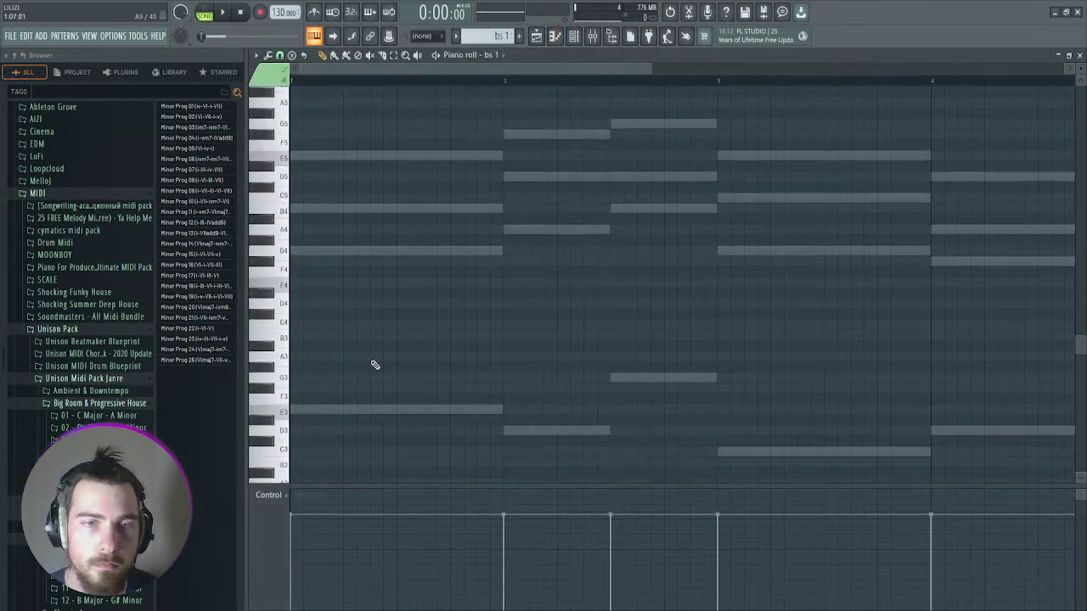
left_click_drag(347, 375, 271, 374)
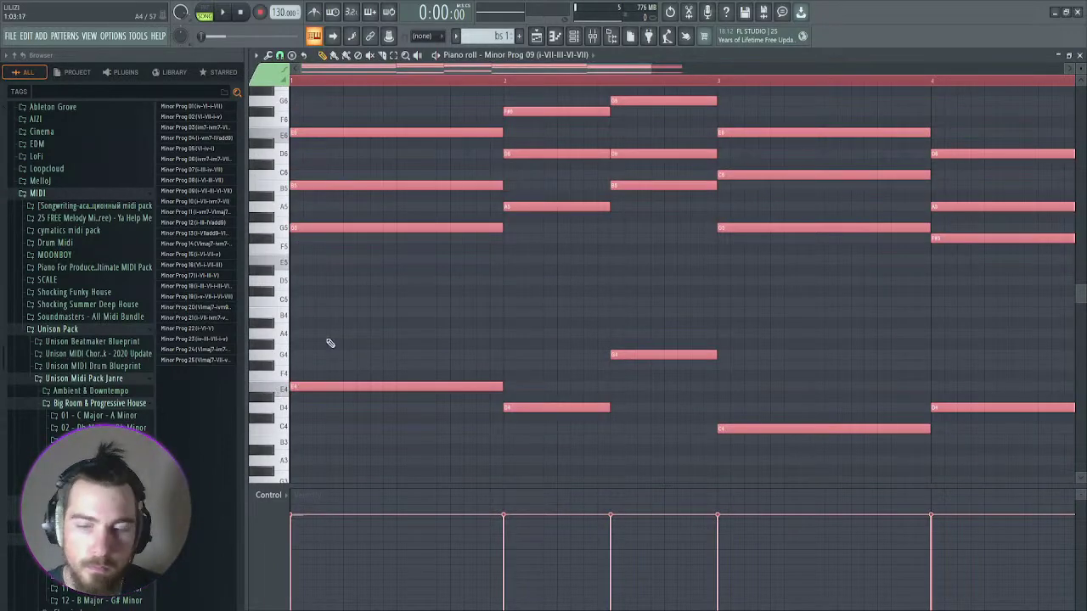
scroll(330, 343, "up", 2)
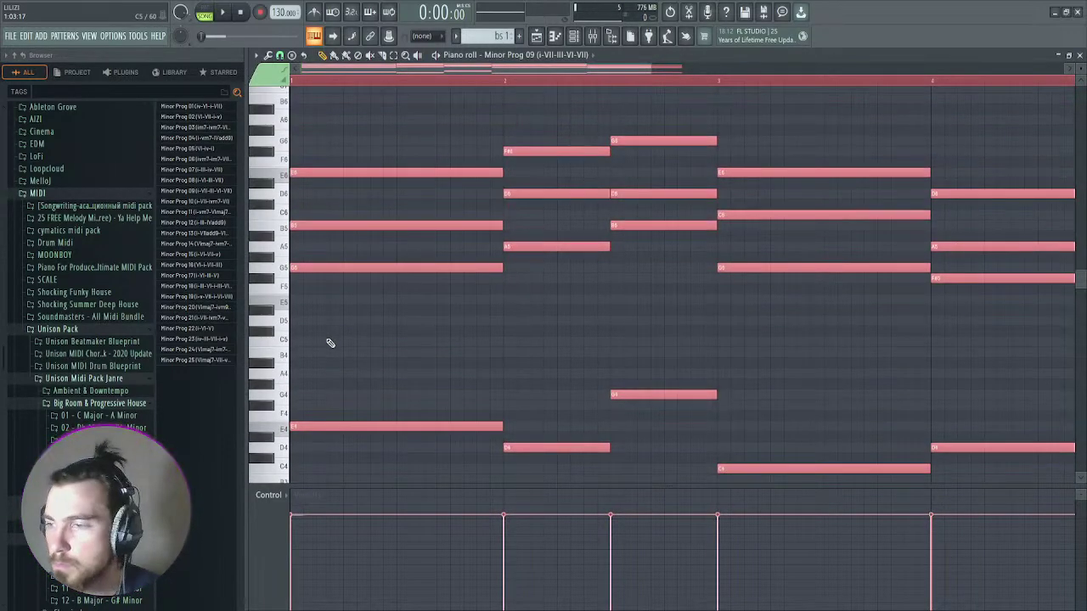
Step: In the bs 1 piano roll, place a short three-note E4 rhythm at the start of bar 1 and duplicate it to fill the bar
left_click(536, 37)
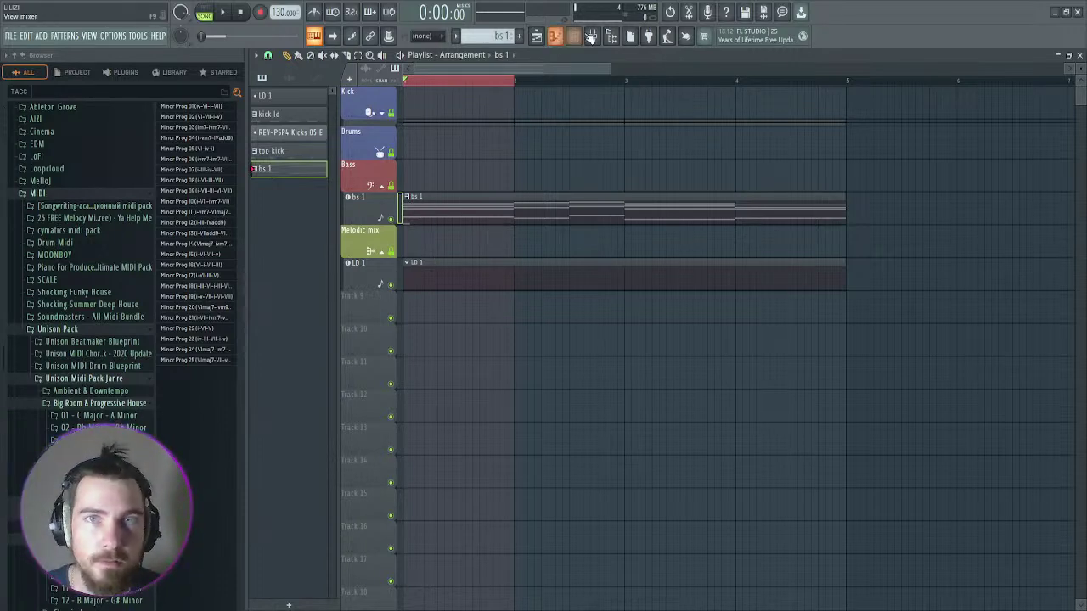
left_click(564, 38)
scroll(365, 390, "down", 4)
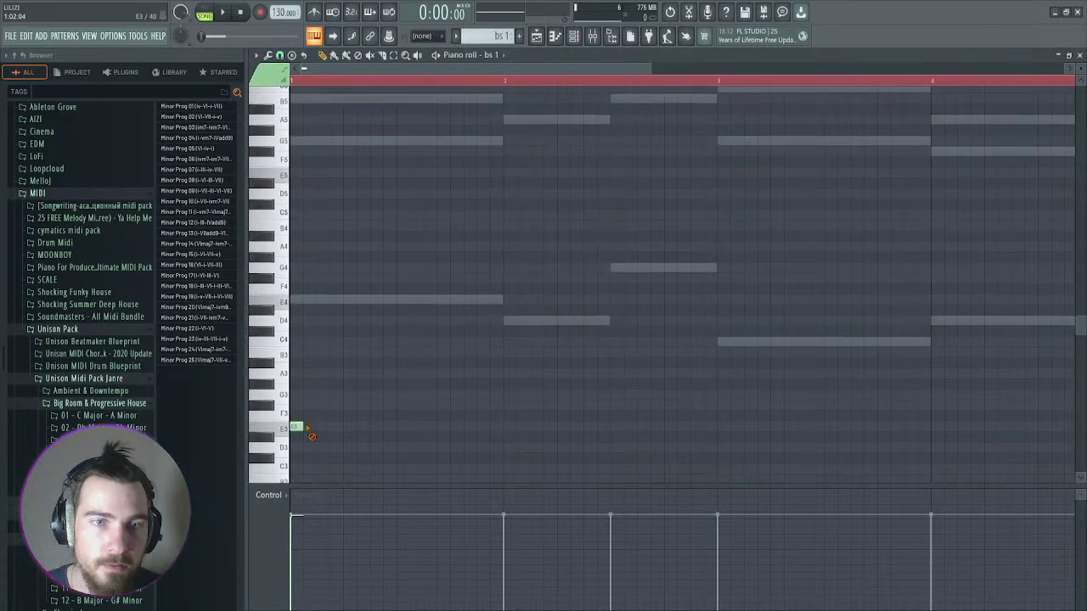
left_click(330, 300)
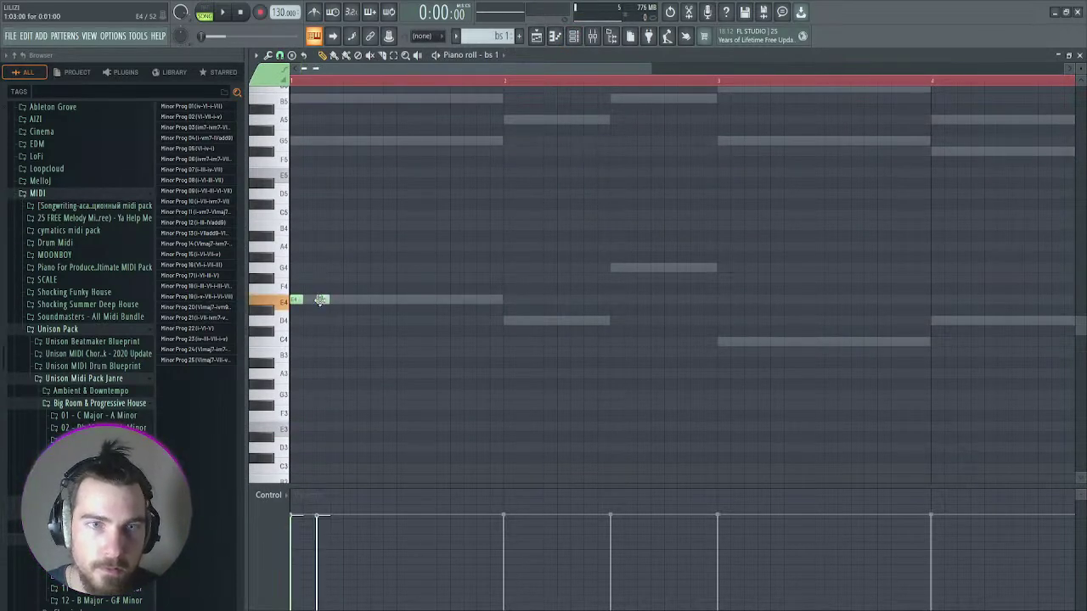
key("space")
key("space")
key("space")
left_click_drag(406, 274, 298, 326)
key("ctrl+b")
Step: Duplicate the bar 1 rhythm into bar 2, with the first three notes on D4 and the last three on G4
left_click_drag(512, 271, 288, 313)
key("ctrl+b")
key("Down")
key("Down")
left_click_drag(720, 300, 618, 268)
scroll(626, 259, "down", 2)
Step: Duplicate the first two bars of bass notes into bars 3 and 4 and transpose the copy down so bar 3 sits on C4
left_click_drag(612, 225, 293, 341)
key("ctrl+b")
key("Down")
key("Down")
key("Down")
left_click_drag(589, 339, 580, 350)
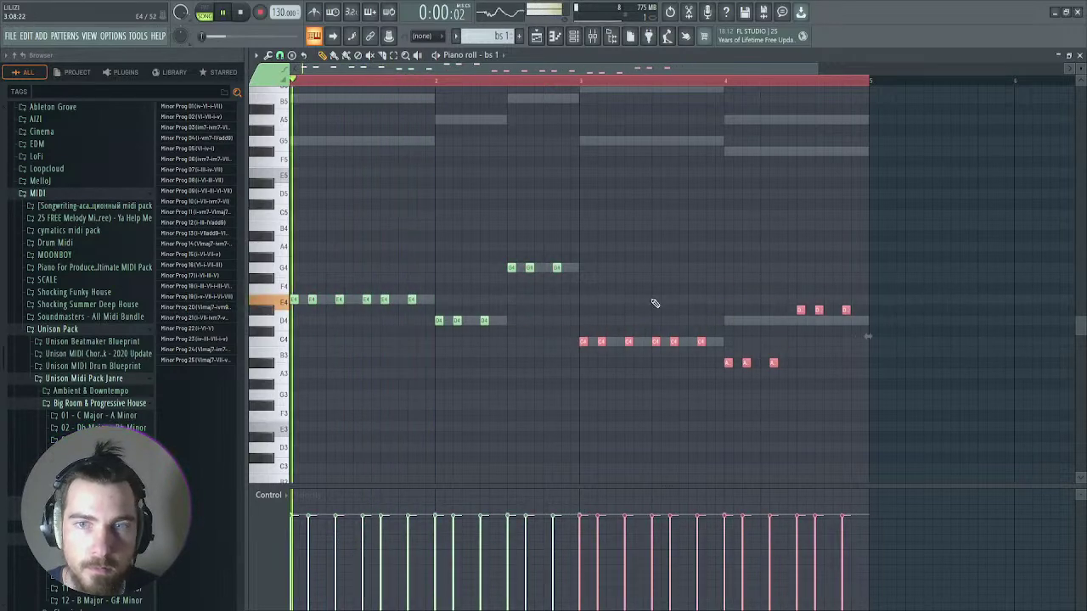
Step: Move both halves of the bar 4 bass notes onto D4 to match the chord root, and close the piano roll
left_click(885, 298)
left_click_drag(818, 338, 729, 321)
left_click_drag(875, 297, 794, 316)
key("Down")
left_click(1080, 54)
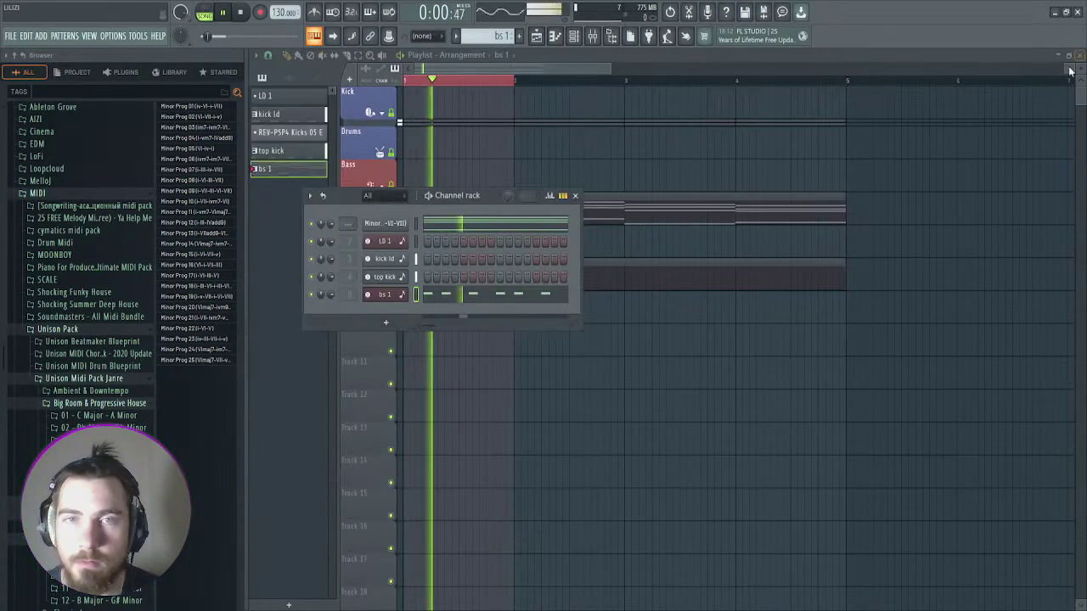
Step: Check the Bass levels in the mixer and clear the playlist's bar 1 loop selection so playback covers all four bars
left_click(593, 36)
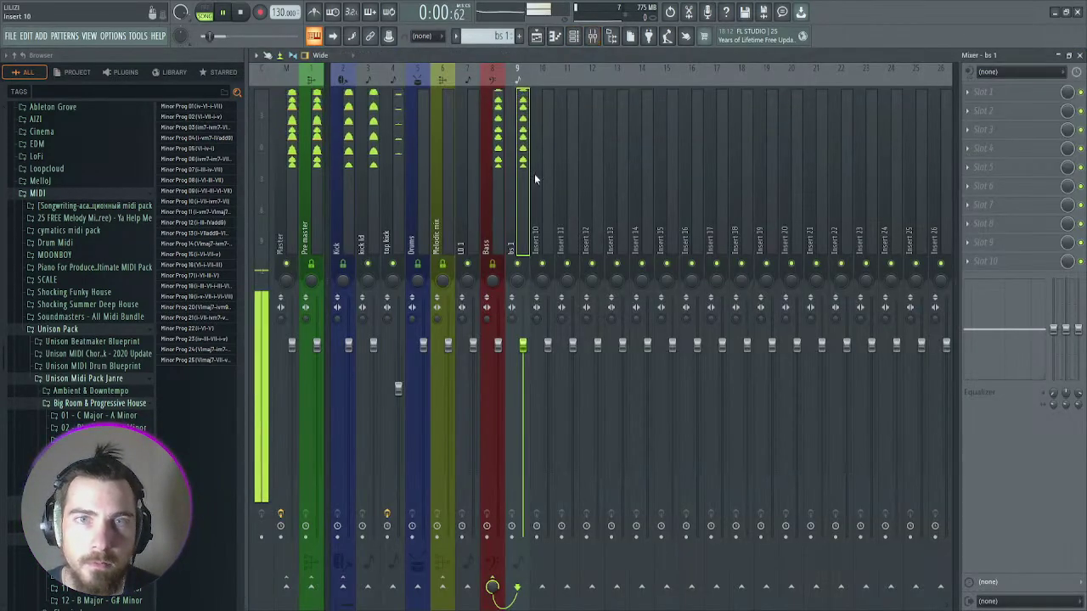
key("F5")
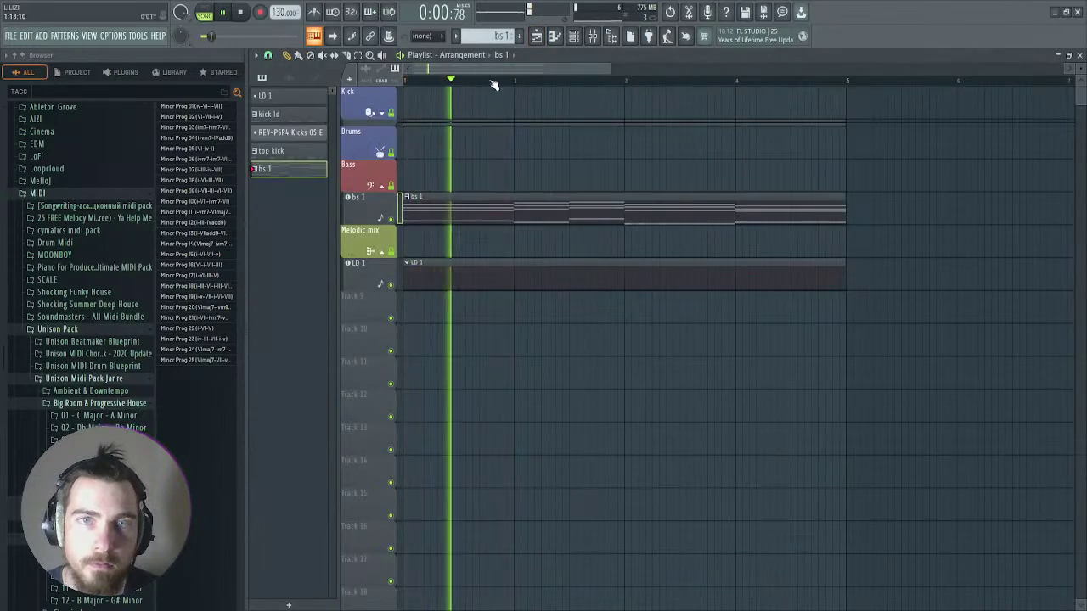
scroll(495, 85, "down", 2)
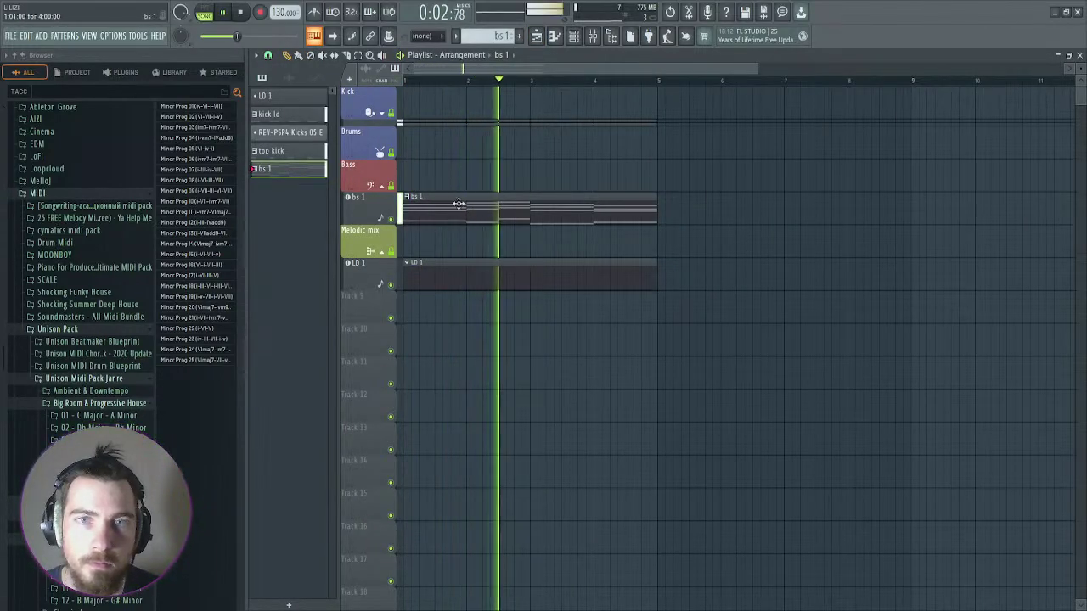
scroll(457, 200, "up", 2)
Step: Review the bs 1 notes against the chord ghost notes in the piano roll during playback, and stop playback
left_click(576, 37)
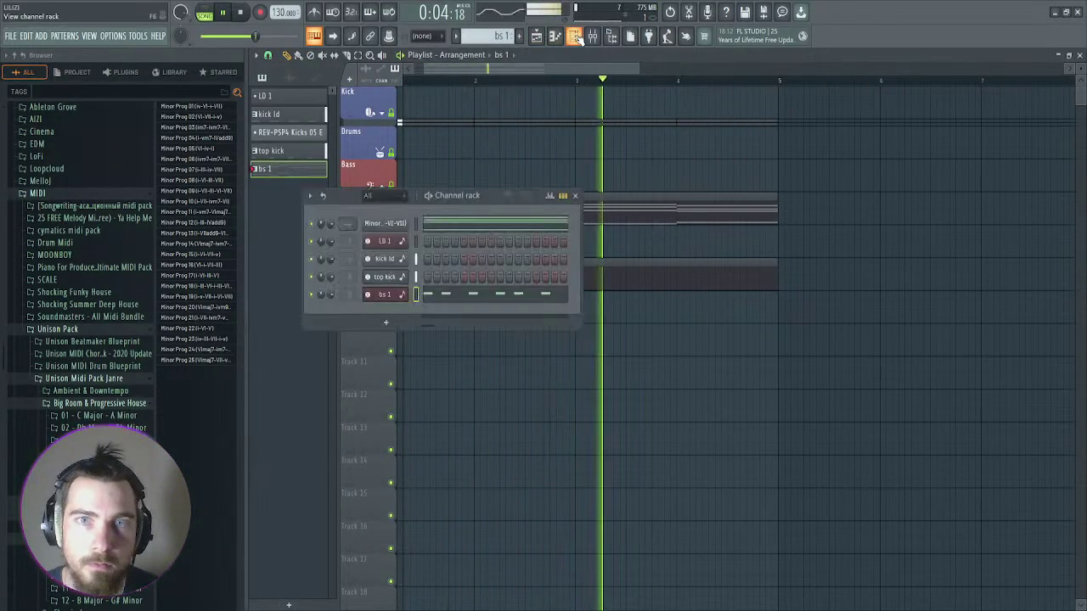
left_click(501, 294)
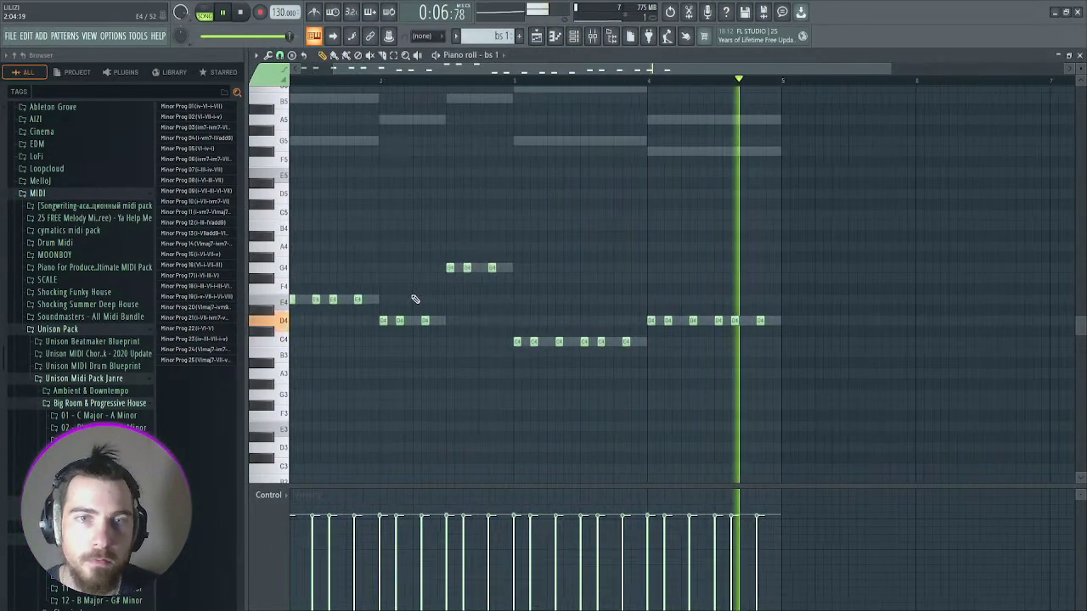
key("ctrl+a")
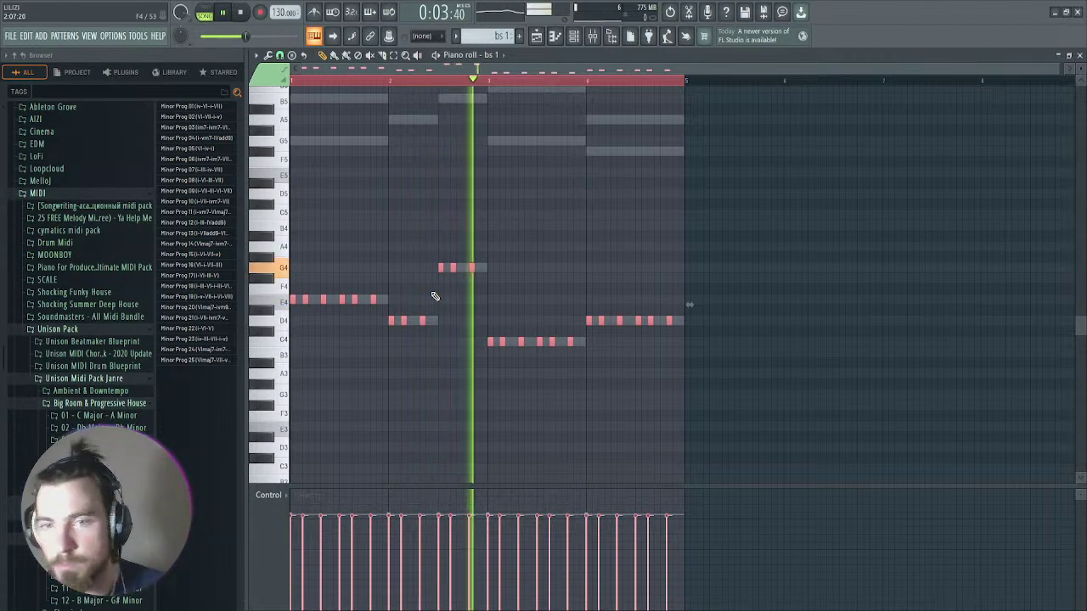
key("space")
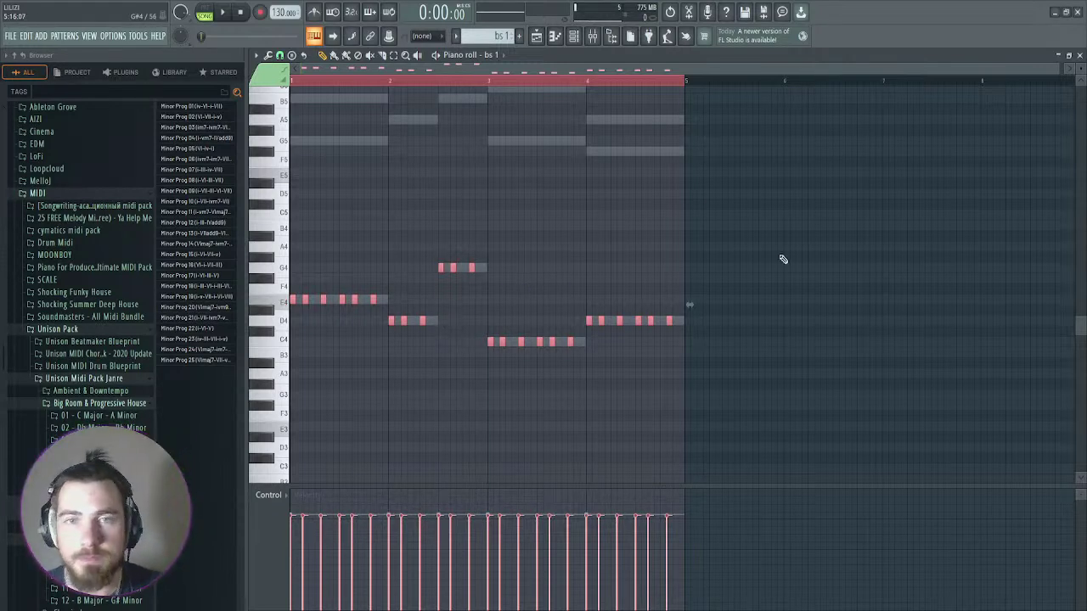
key("ctrl+d")
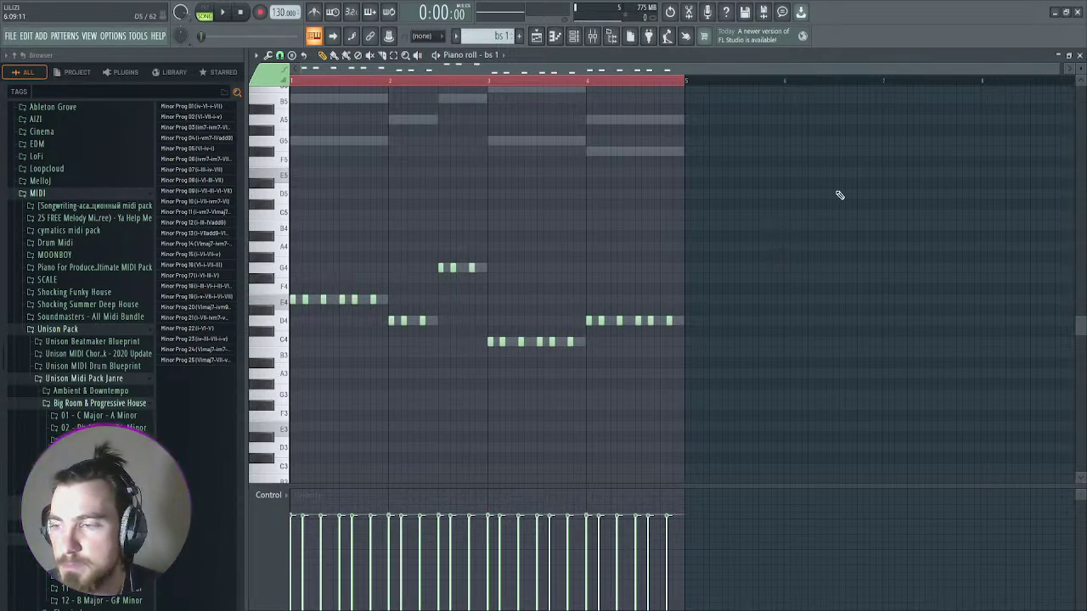
Step: Play the arrangement from the start and examine the kick and bs 1 levels in the mixer
left_click(1080, 56)
key("F6")
key("space")
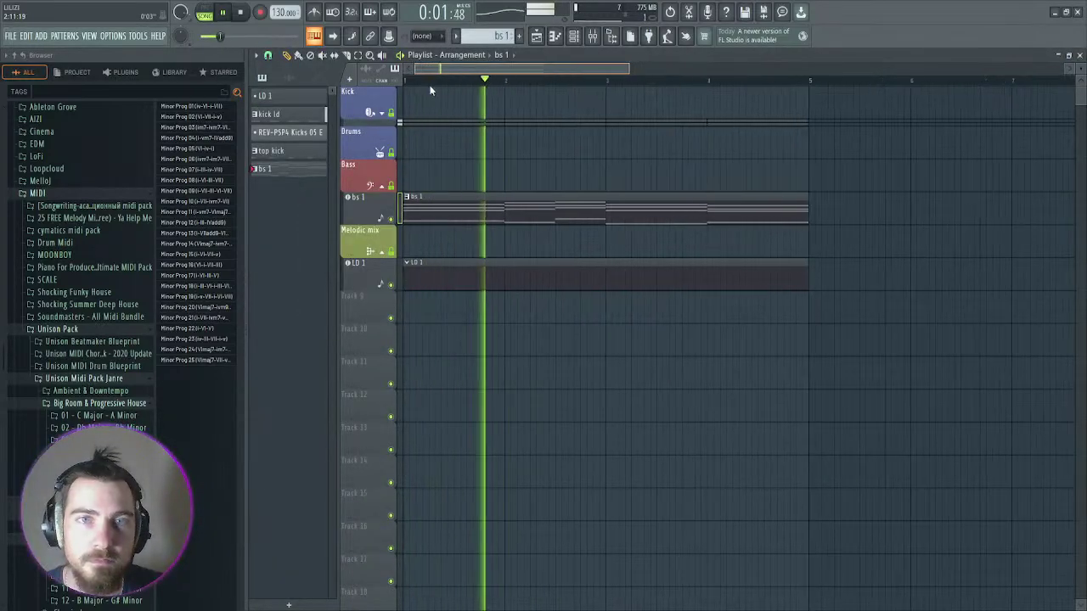
left_click(592, 36)
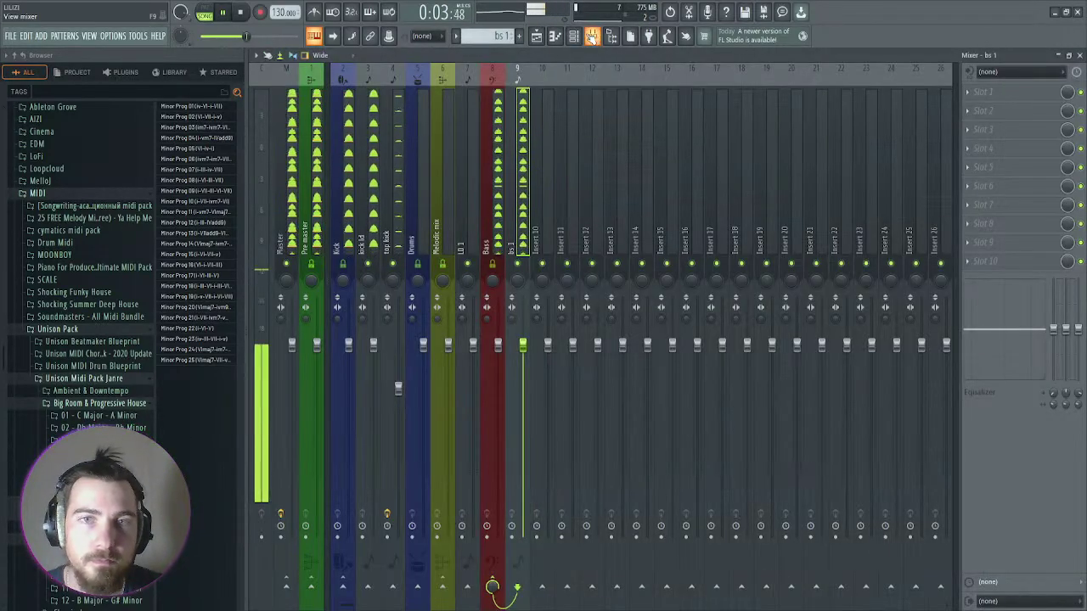
left_click(535, 36)
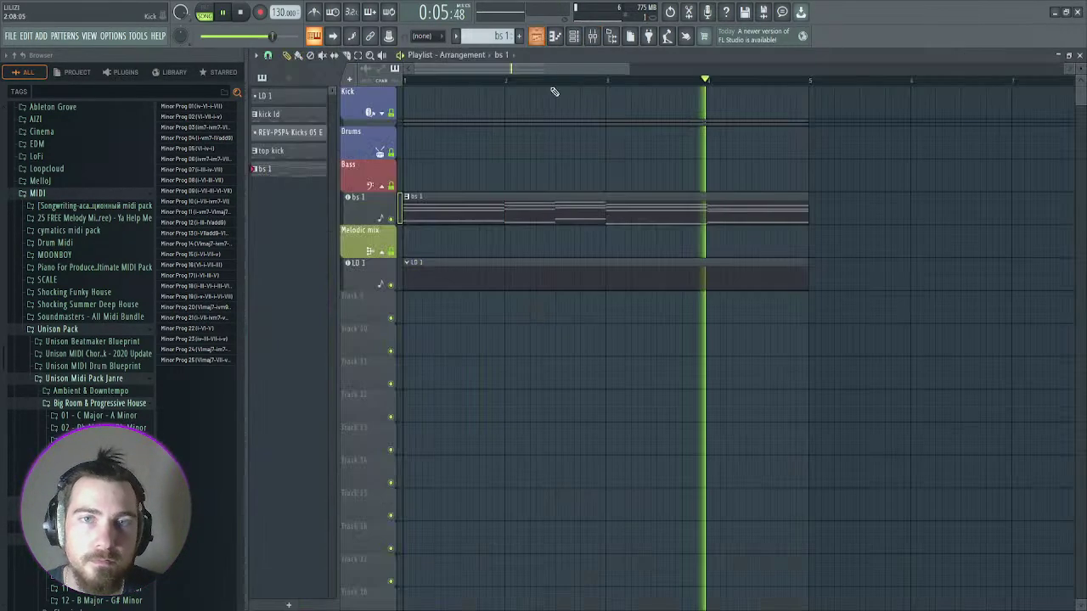
Step: In the bs 1 Serum, set Env 1's attack to 12 ms, nudge the filter drive, and try a different Osc A phase before resetting it
left_click(367, 212)
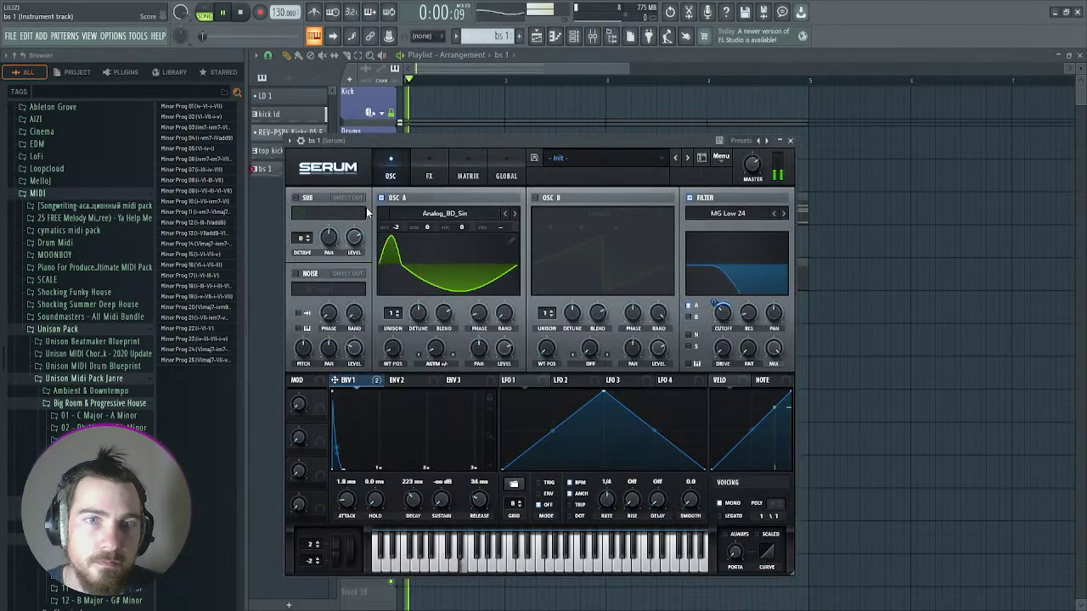
left_click_drag(346, 501, 346, 497)
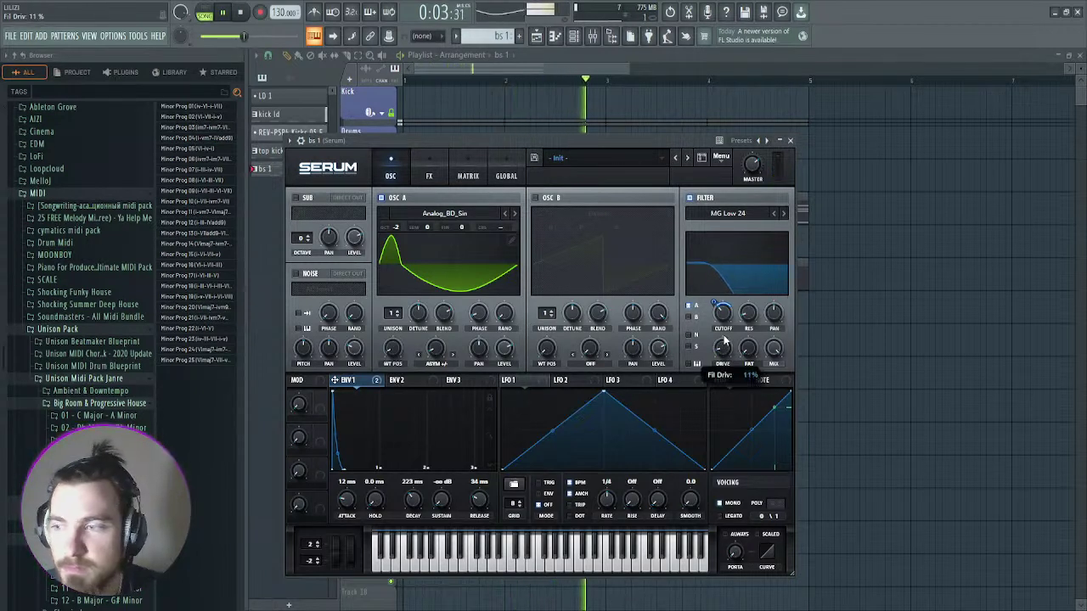
scroll(722, 344, "up", 1)
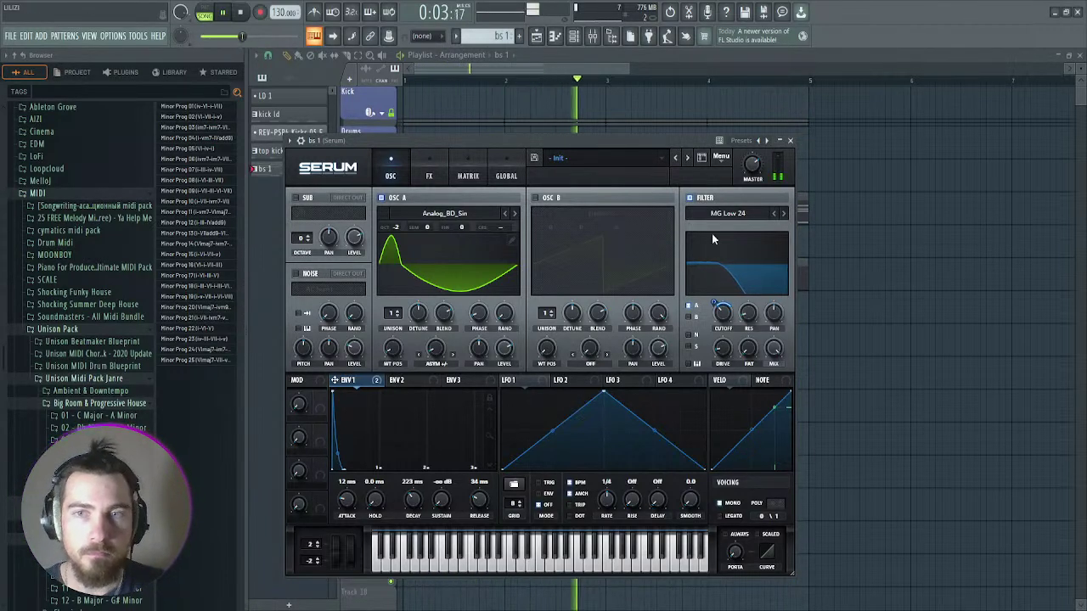
left_click_drag(479, 315, 485, 293)
double_click(481, 316)
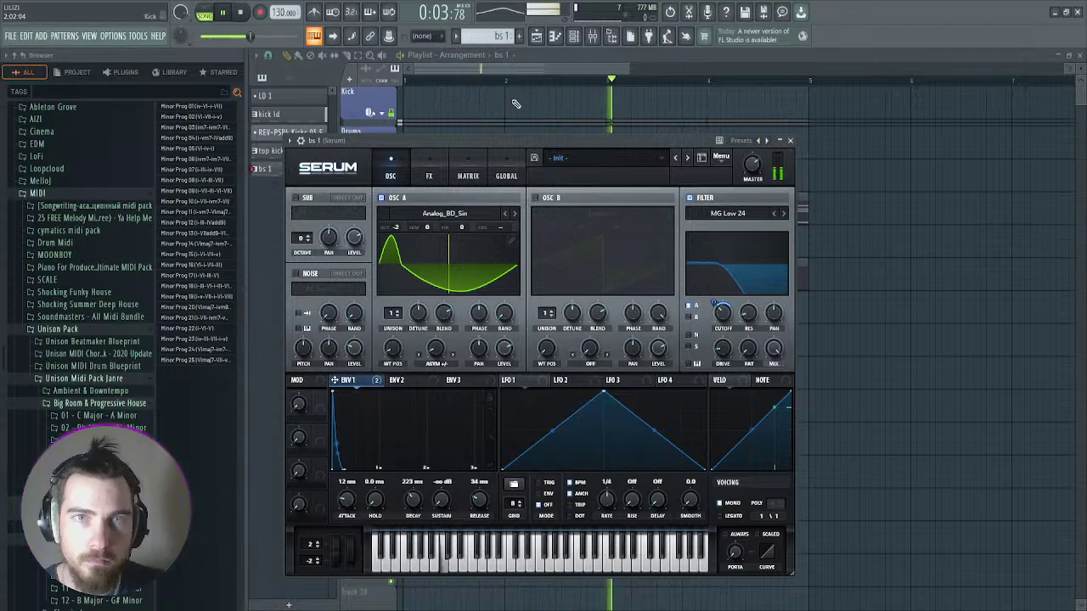
Step: Solo the bs 1 track in the playlist and reopen its Serum
left_click(511, 68)
left_click(391, 285)
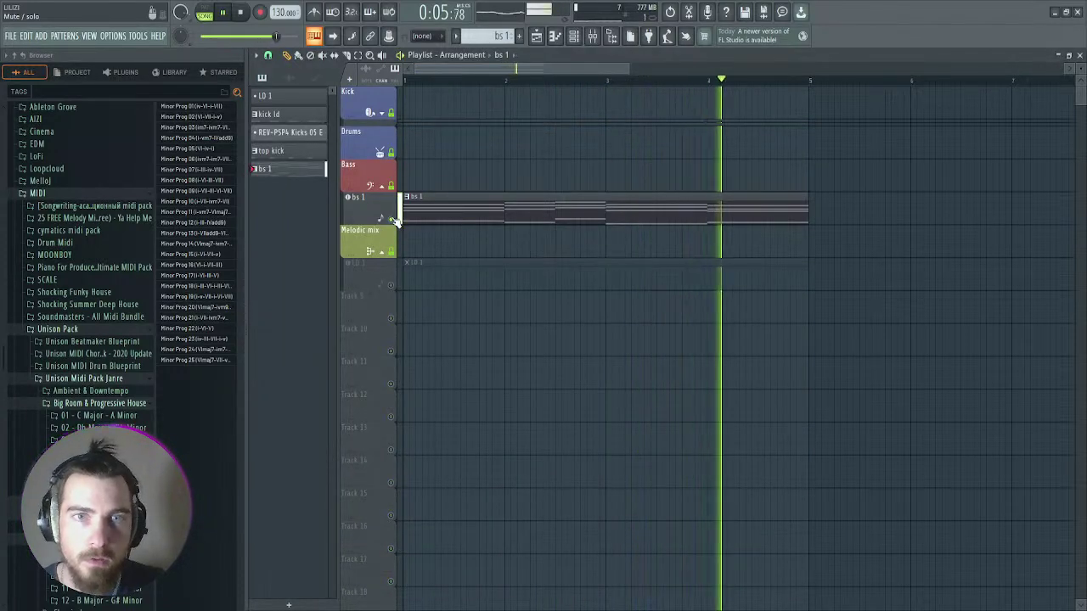
left_click(357, 209)
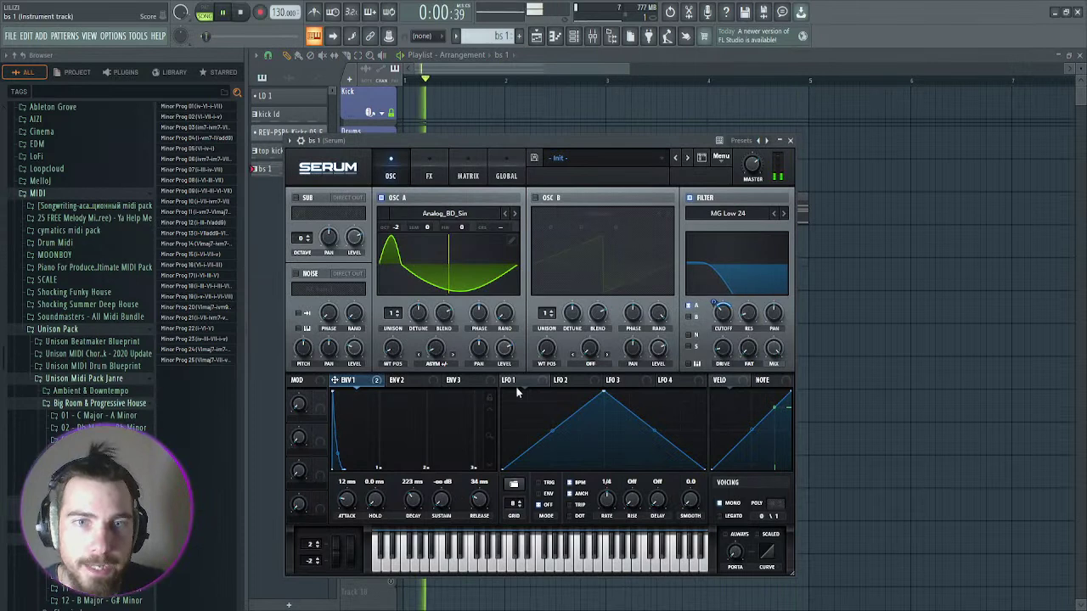
Step: In the bs 1 Serum, set Env 1's attack to 20 ms and release to 181 ms, and Osc A's phase to about 224 degrees
left_click_drag(347, 499, 387, 439)
mouse_move(479, 315)
left_mouse_down()
mouse_move(480, 393)
mouse_move(482, 311)
left_mouse_up()
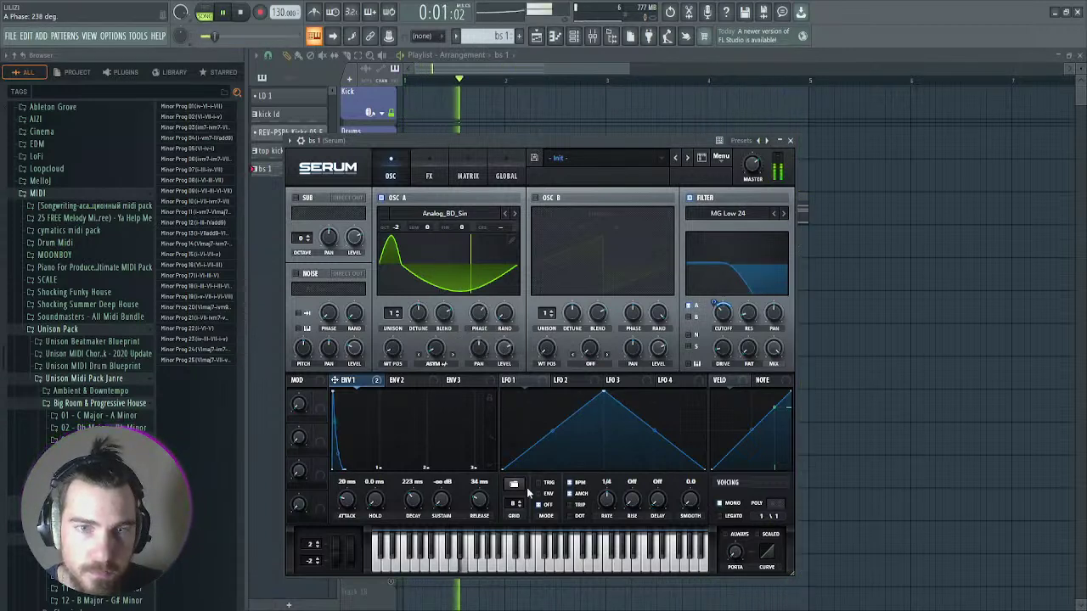
left_click_drag(479, 503, 479, 484)
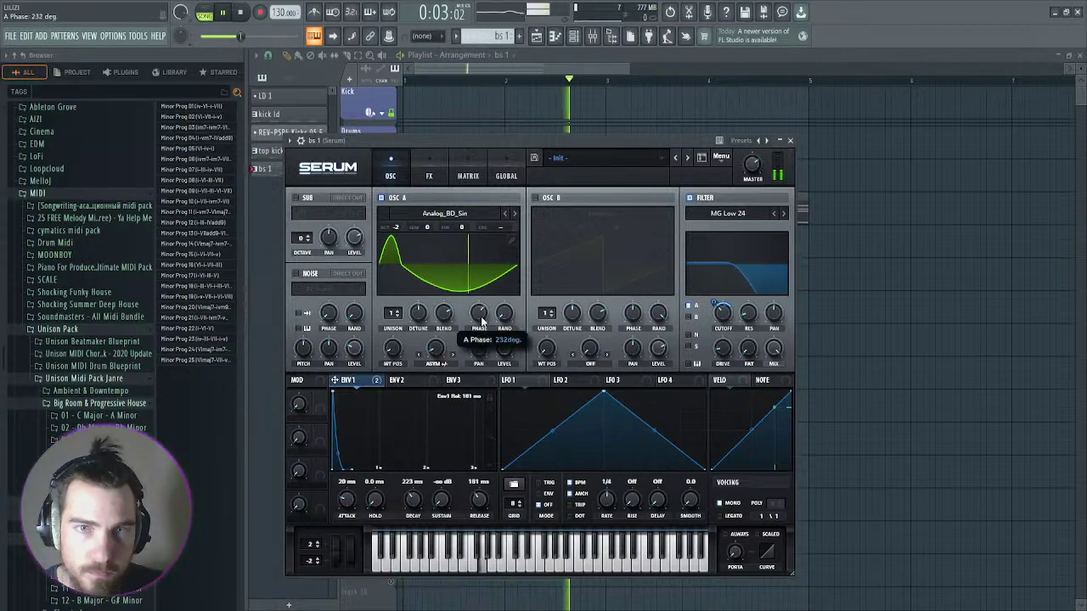
Step: Adjust the threshold of Serum's multiband compressor, set its gain to about 11.3 dB and low-band level to about 49%, and stop playback
left_click(429, 175)
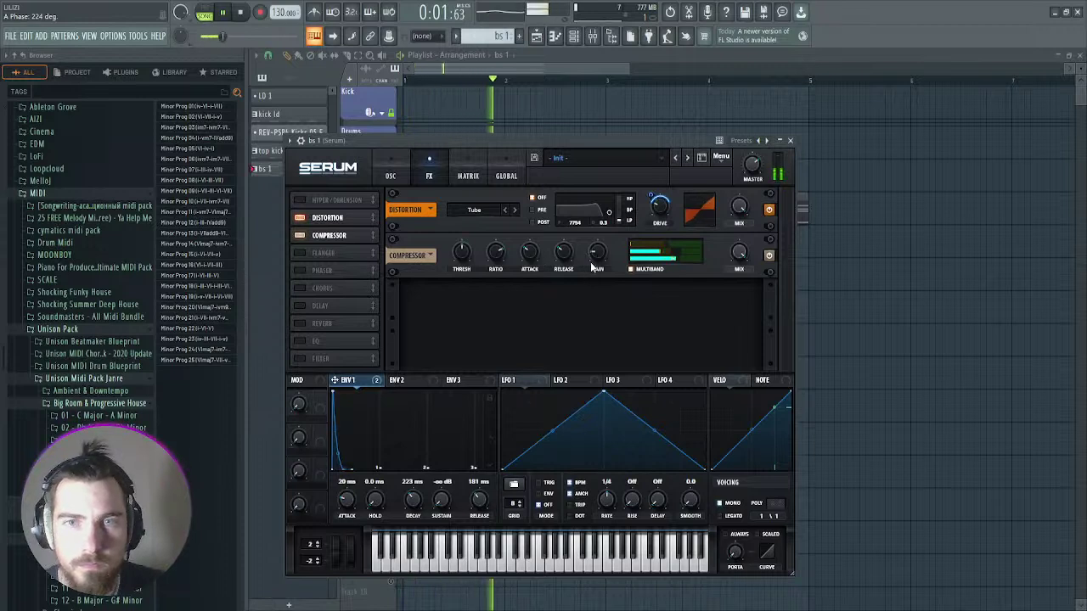
mouse_move(457, 268)
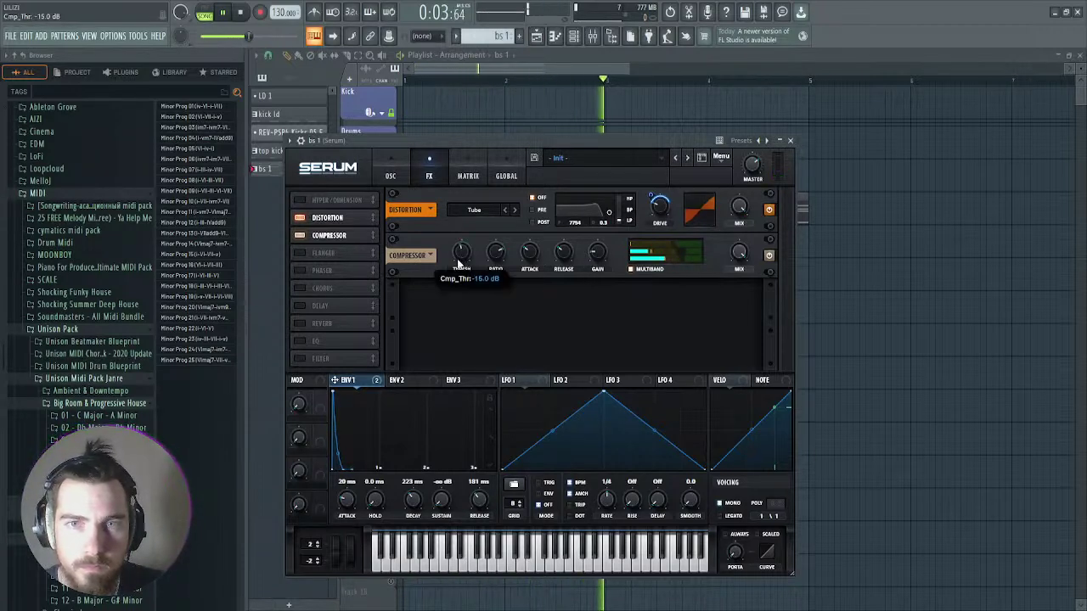
scroll(468, 253, "down", 5)
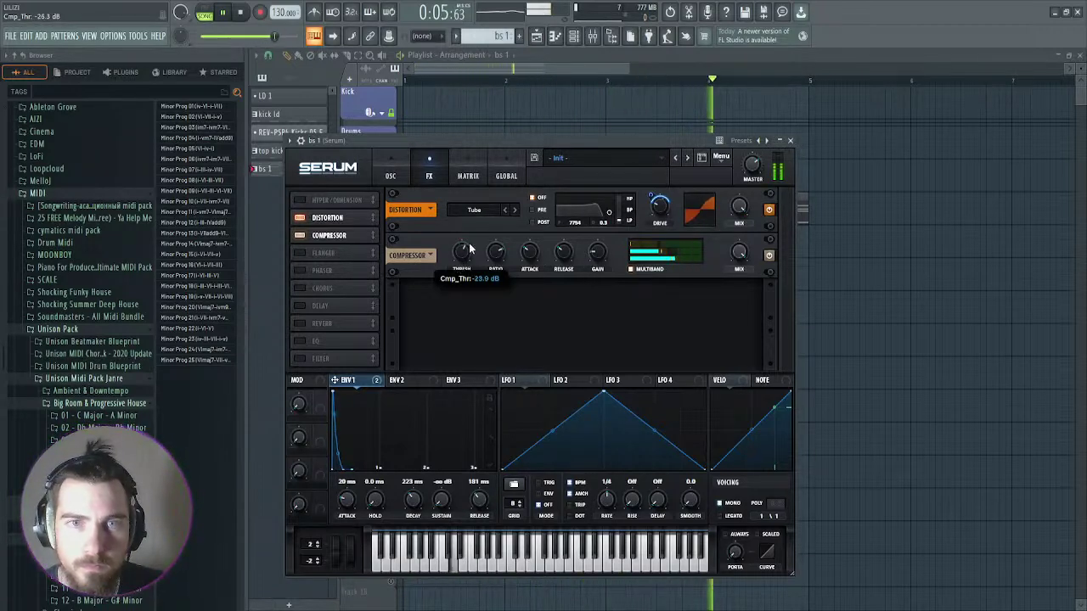
scroll(470, 251, "up", 6)
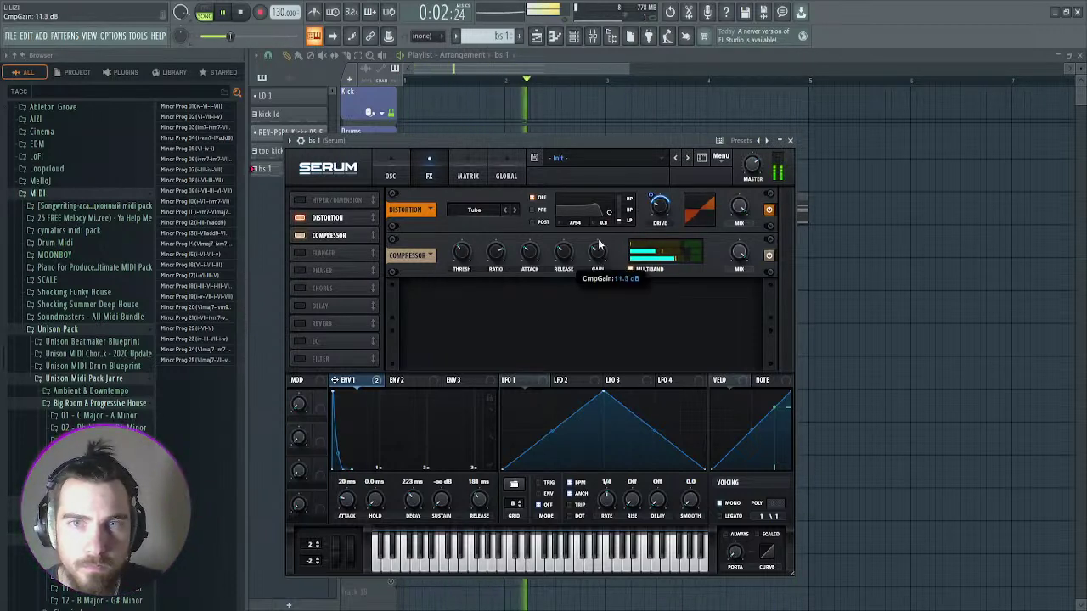
mouse_move(678, 257)
left_click_drag(678, 258, 643, 257)
mouse_move(646, 263)
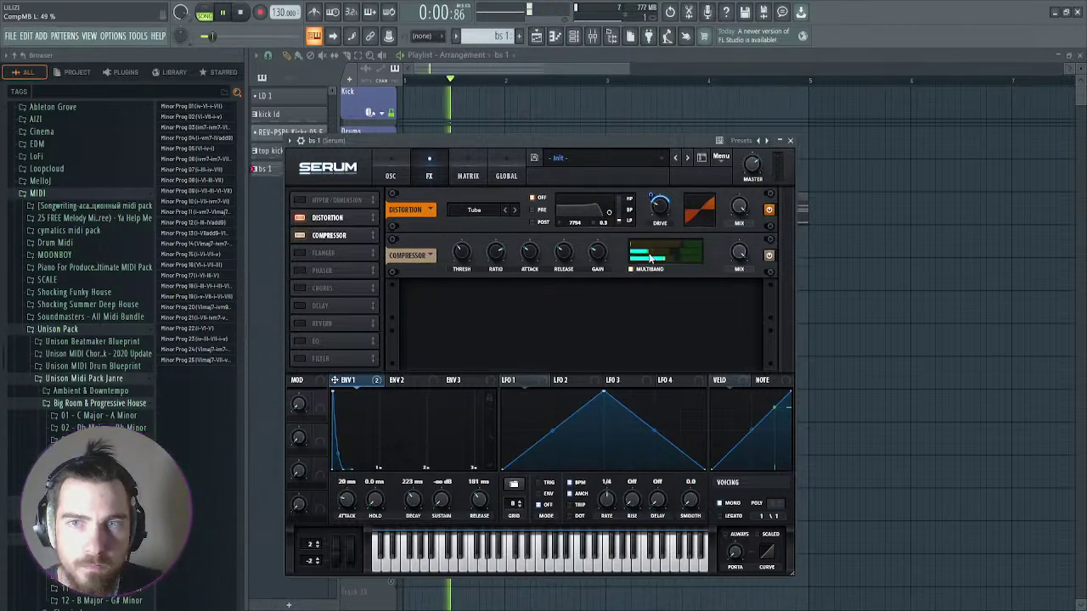
left_click(790, 141)
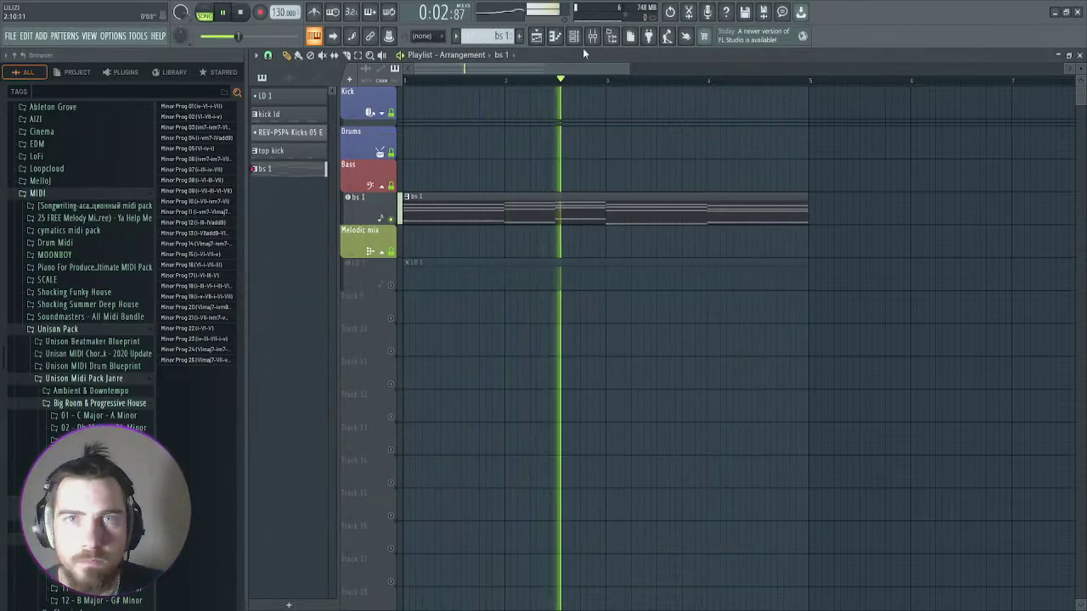
key("space")
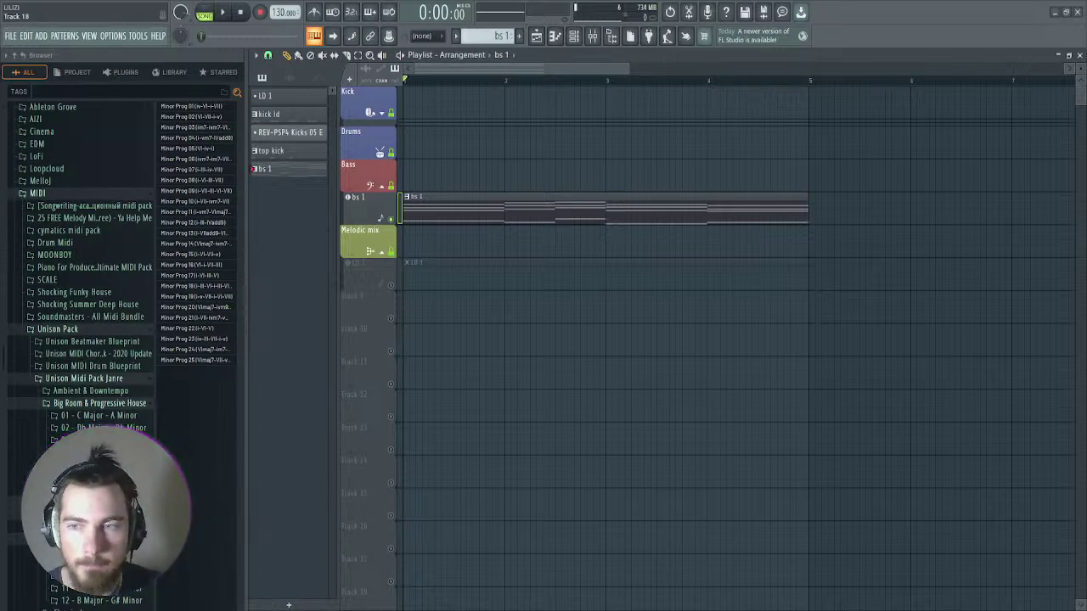
Step: Play the arrangement and review the bs 1 notes in the piano roll, including the C4 notes in bar 3
key("space")
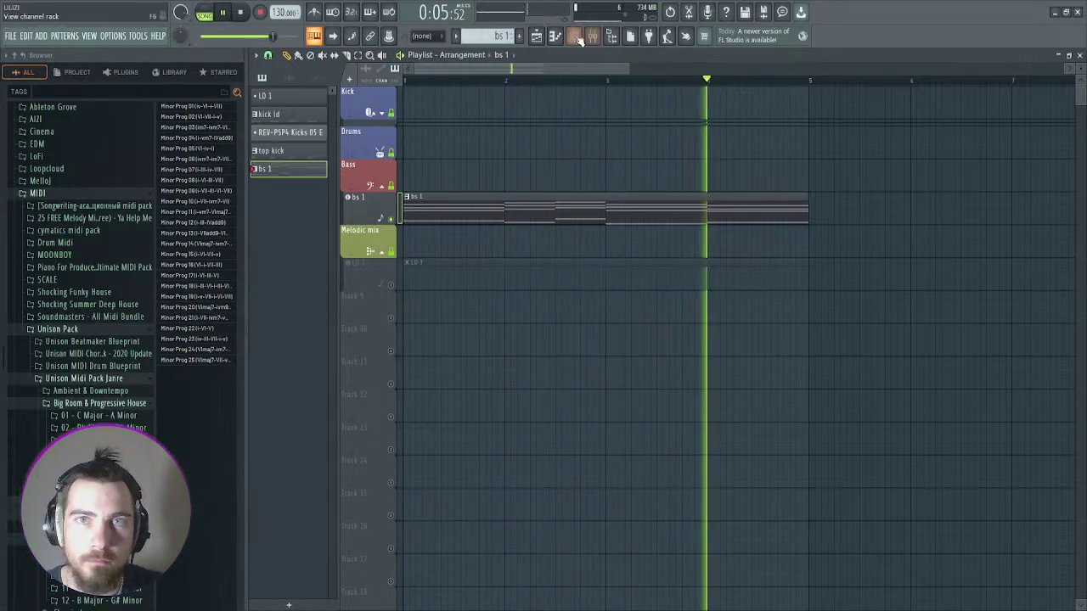
key("F6")
left_click(517, 293)
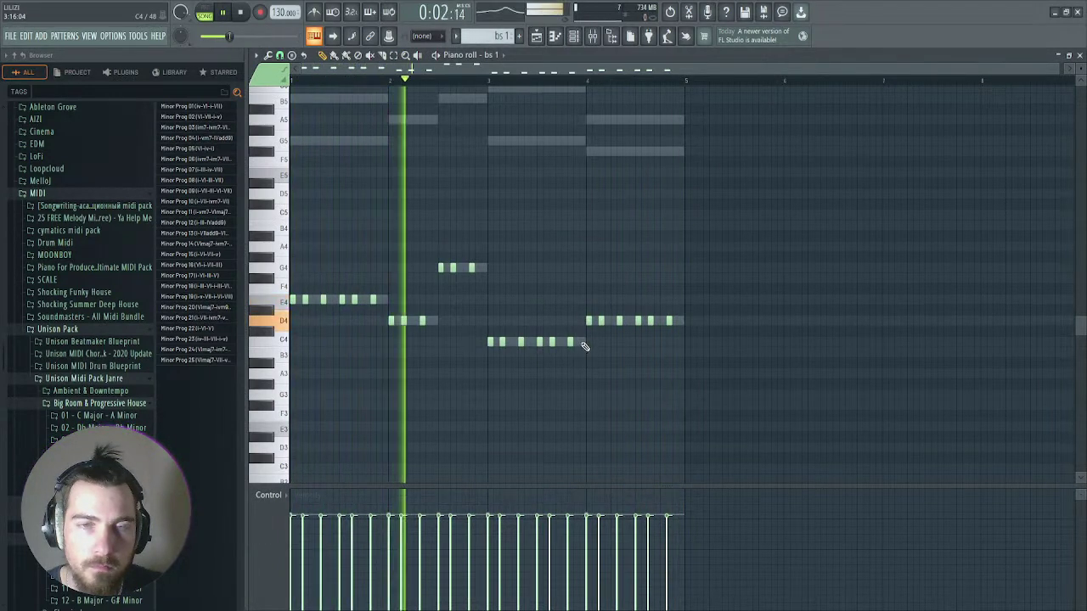
left_click_drag(593, 336, 488, 355)
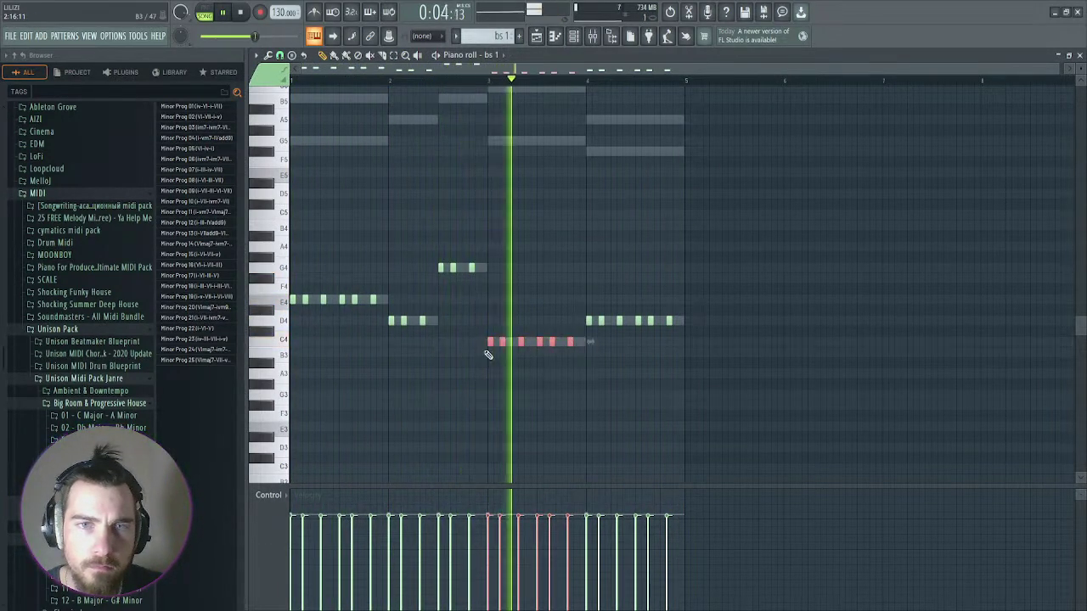
left_click(626, 272)
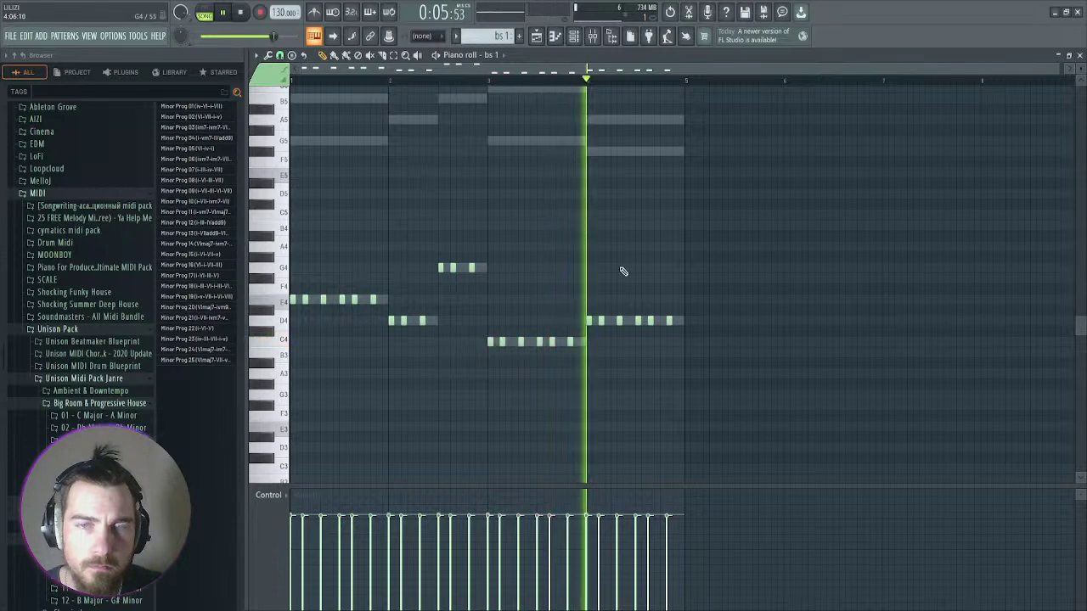
left_click(1068, 53)
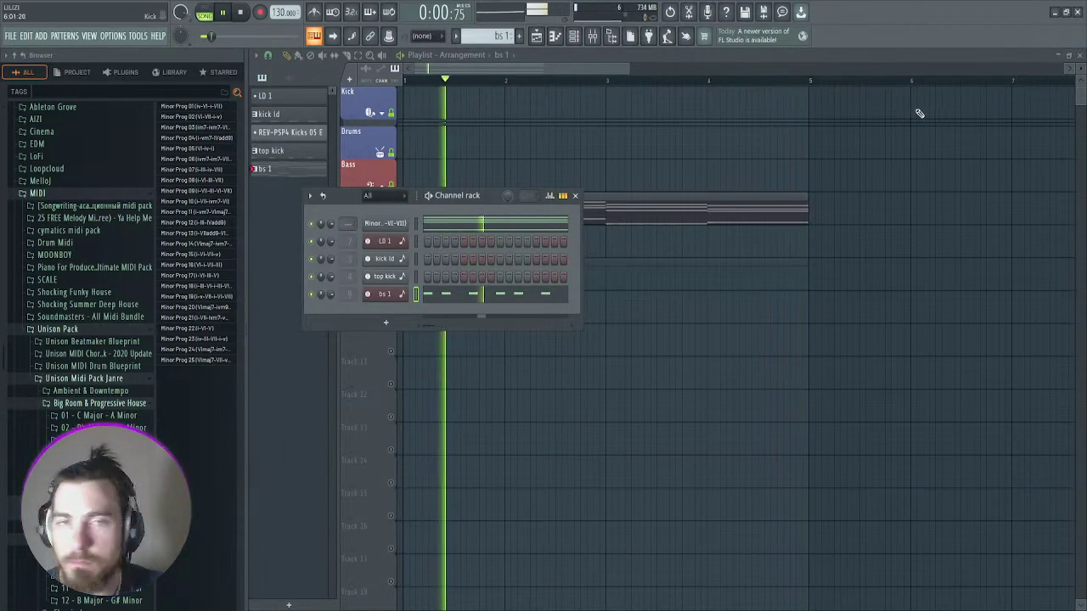
Step: Lower the bs 1 mixer volume to 78% (-5.2 dB), un-solo bs 1 in the playlist and stop playback
left_click(593, 36)
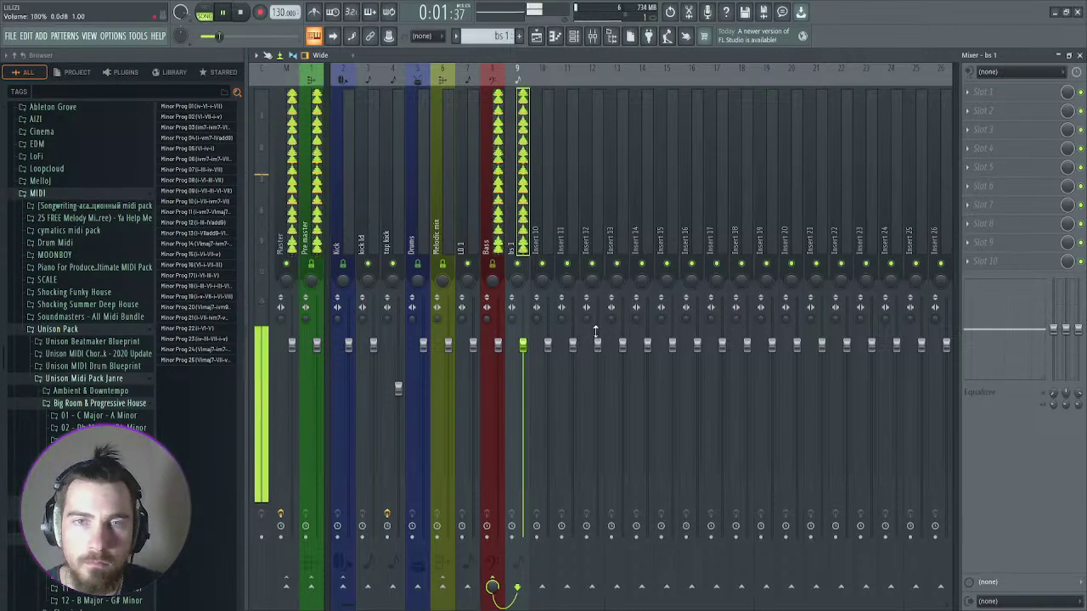
left_click_drag(522, 344, 522, 387)
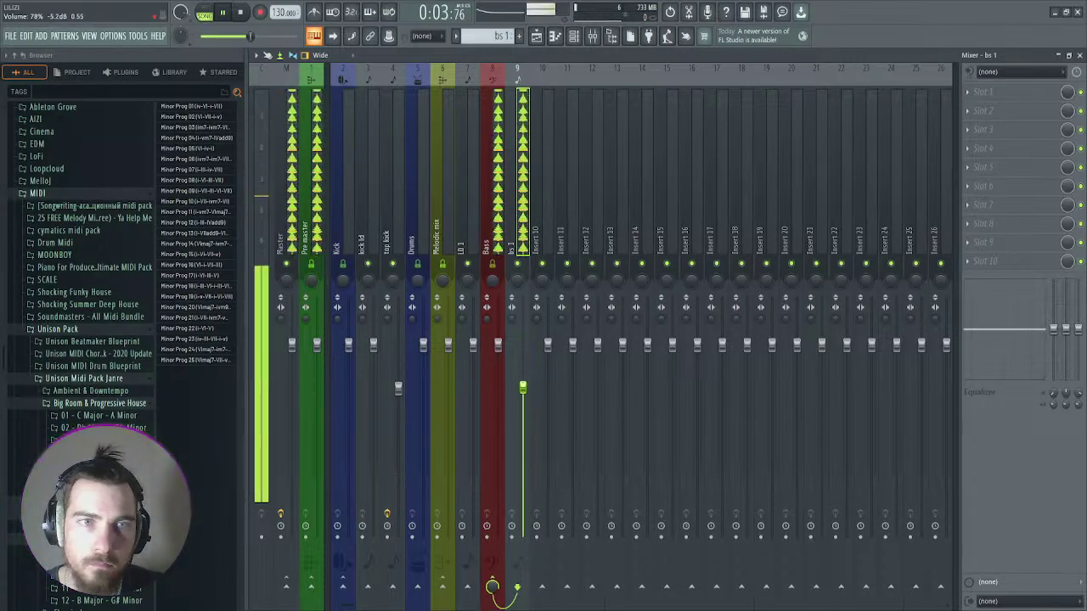
left_click(536, 37)
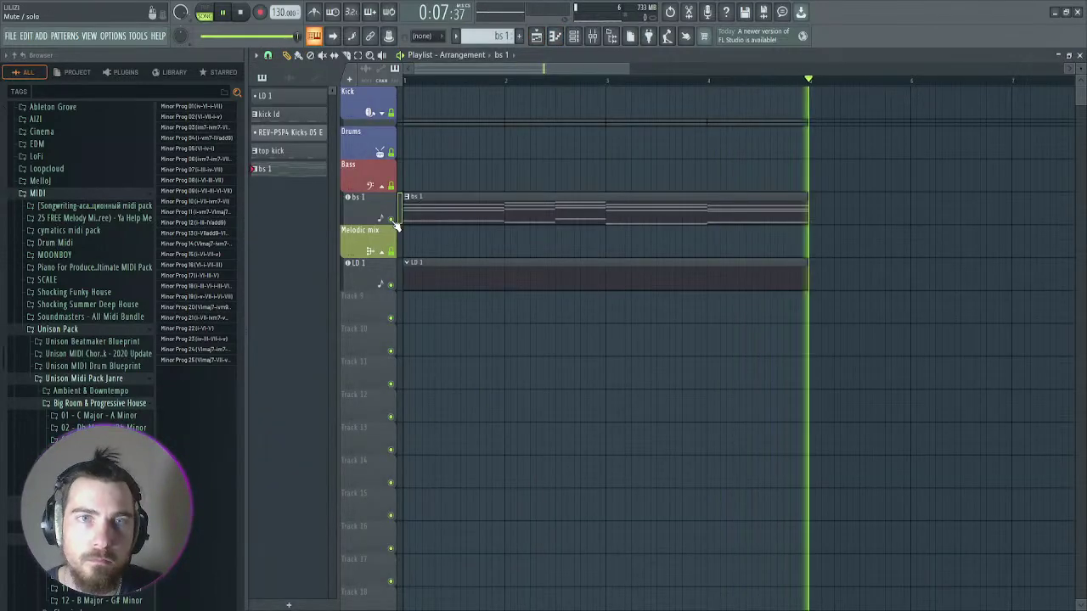
left_click(387, 119)
left_click(387, 118)
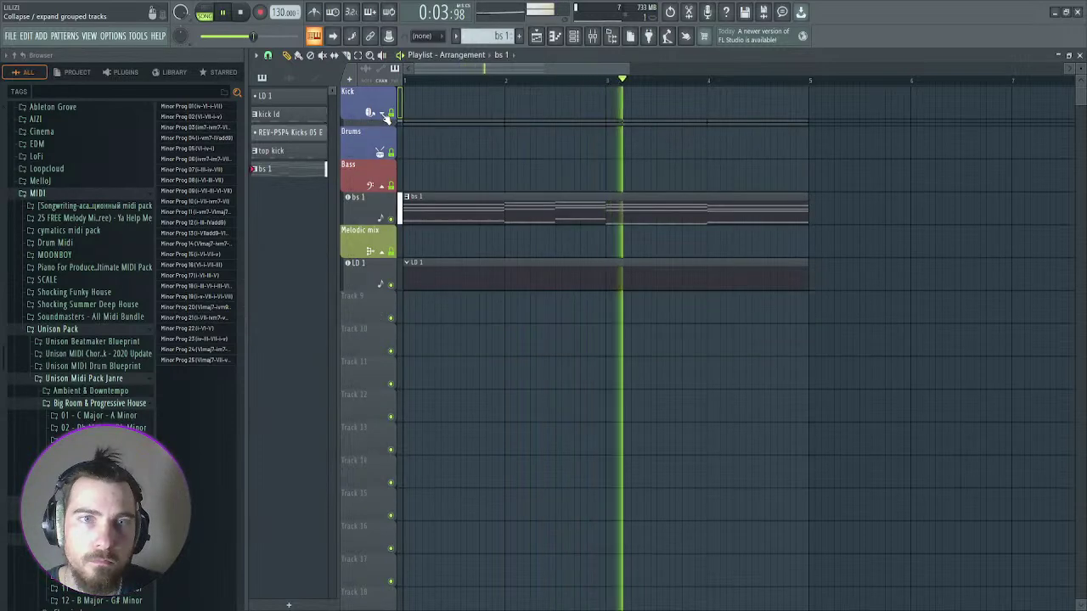
key("space")
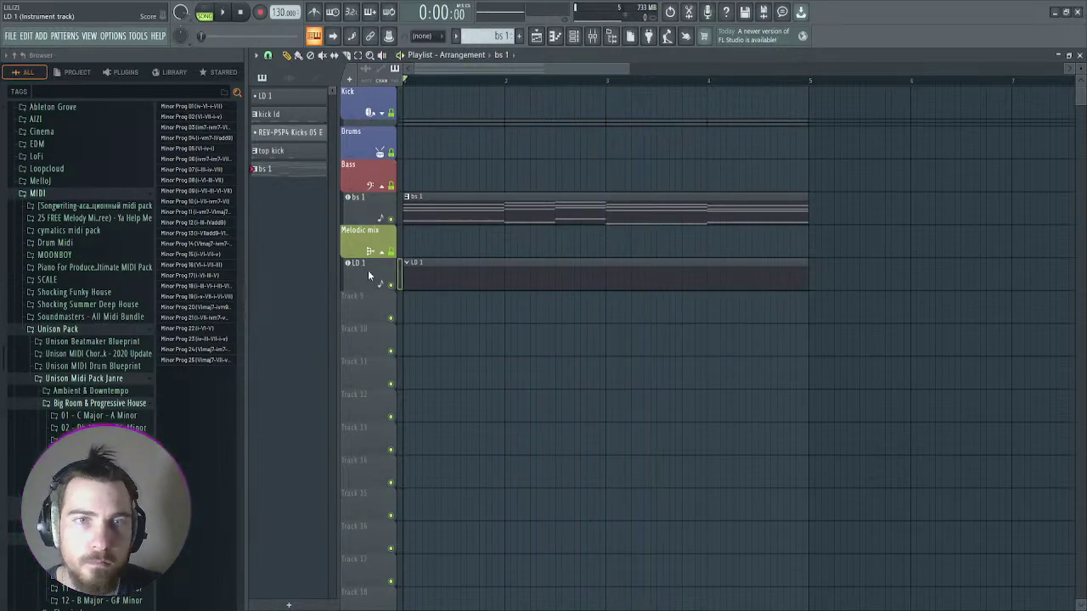
Step: Open the preset library of the LD 1 Spire and expand the Essential Audio Media folder in the user library
left_click(368, 270)
left_click(474, 237)
scroll(475, 383, "down", 2)
left_click(436, 402)
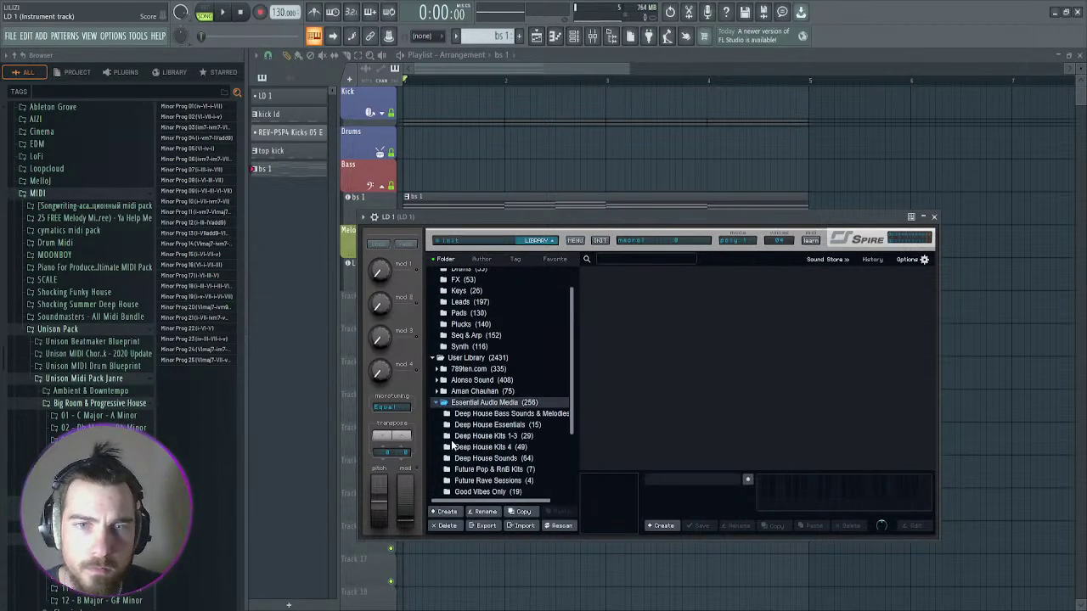
Step: Audition Spire Pluck 2, Spire Pluck1, Spire Bass 2 and Pluck from the Future Pop & RnB Kits folder
left_click(491, 469)
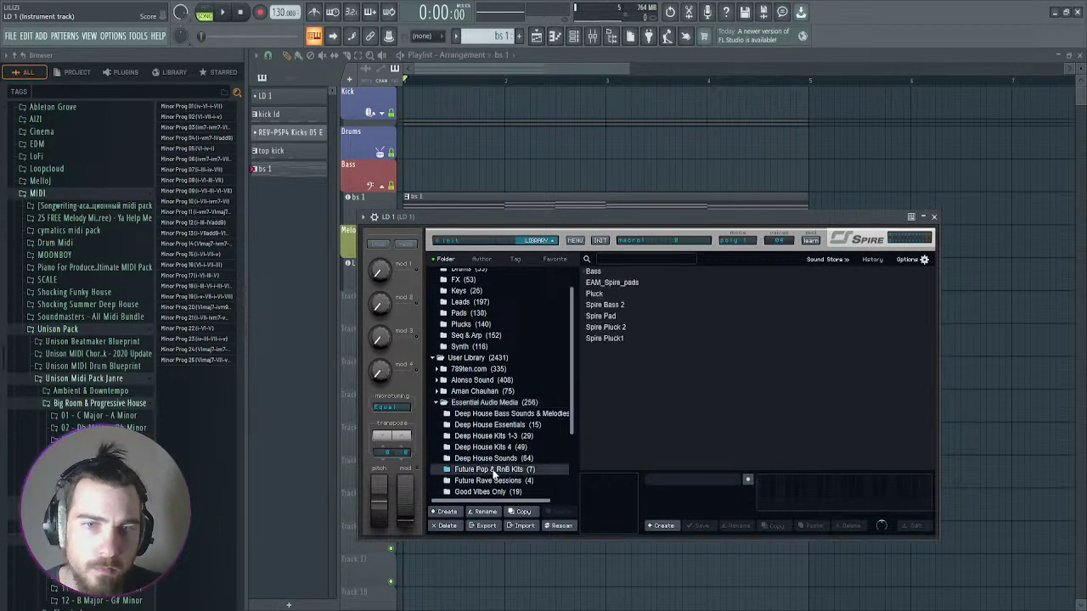
left_click(606, 328)
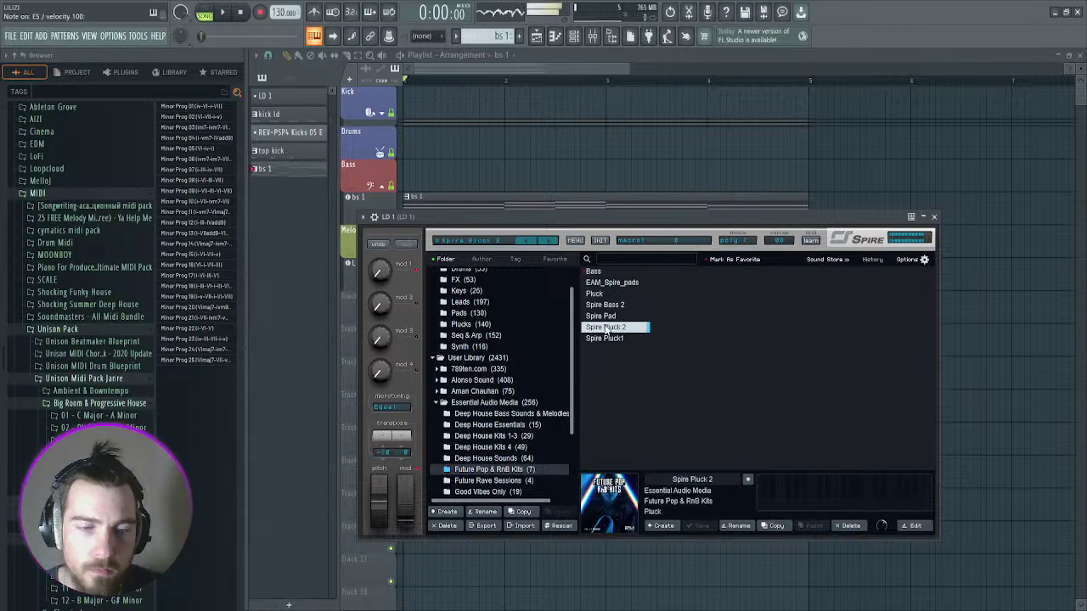
left_click(606, 338)
left_click(600, 305)
left_click(596, 294)
left_click(611, 339)
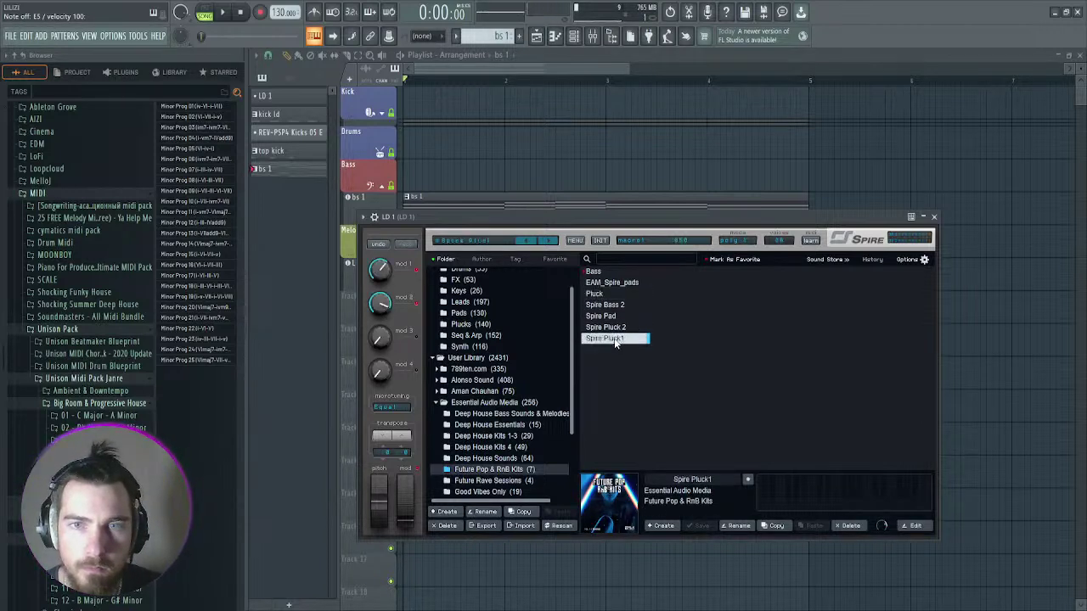
Step: Load the Lead 01 preset from the Deep House Sounds folder into LD 1's Spire and close the plugin
left_click(486, 458)
left_click(598, 394)
left_click(668, 394)
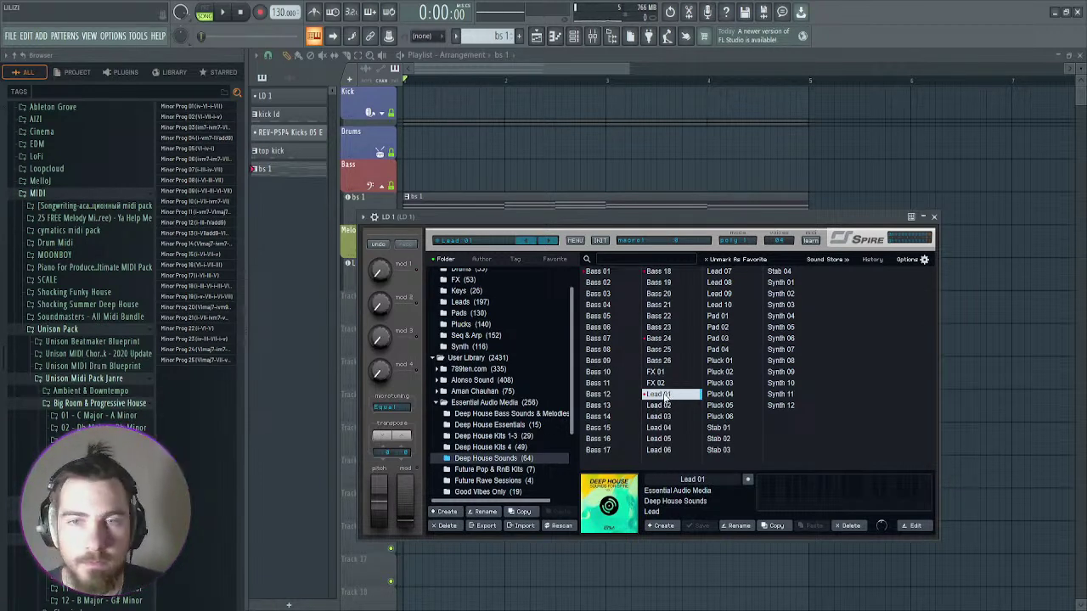
left_click(933, 216)
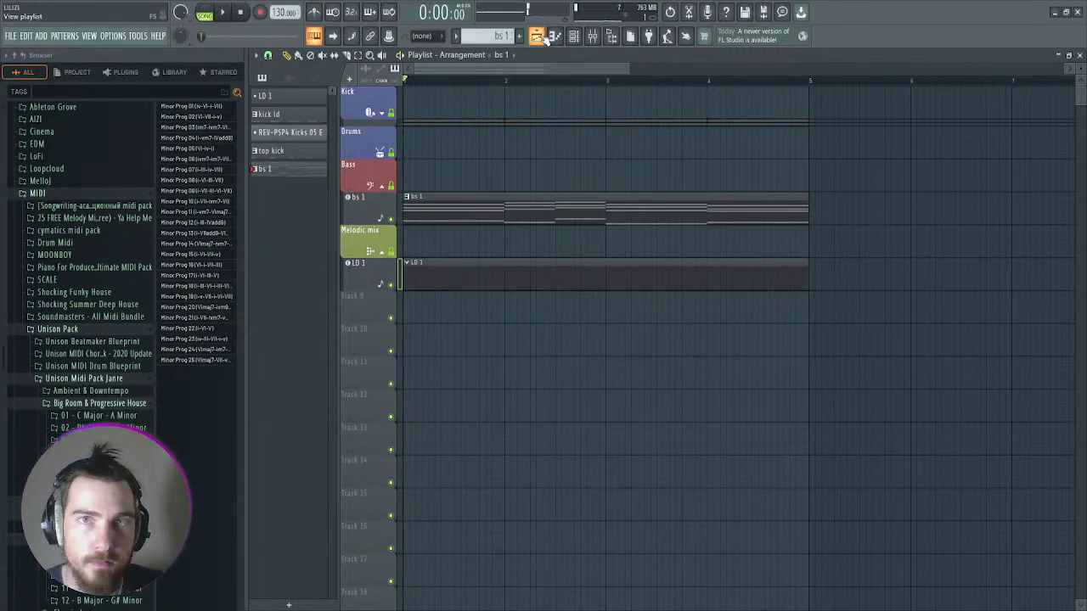
Step: Enter a short E4 note at the start of bar 1 in the LD 1 piano roll, auditioning it against the chord ghost notes
left_click(575, 39)
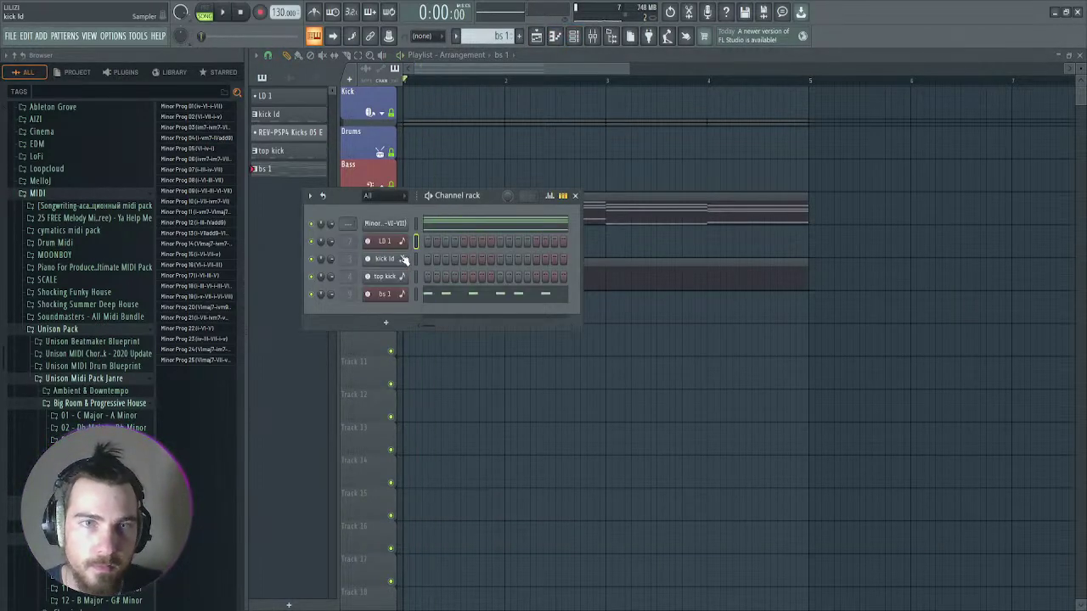
left_click(427, 241)
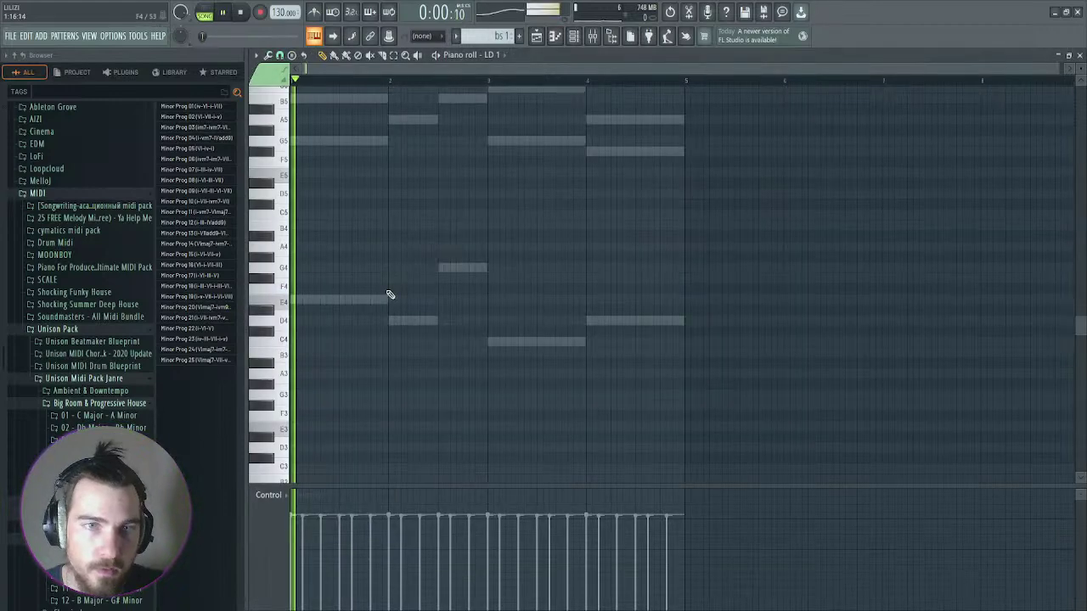
left_click_drag(306, 301, 212, 304)
scroll(320, 369, "up", 6)
key("space")
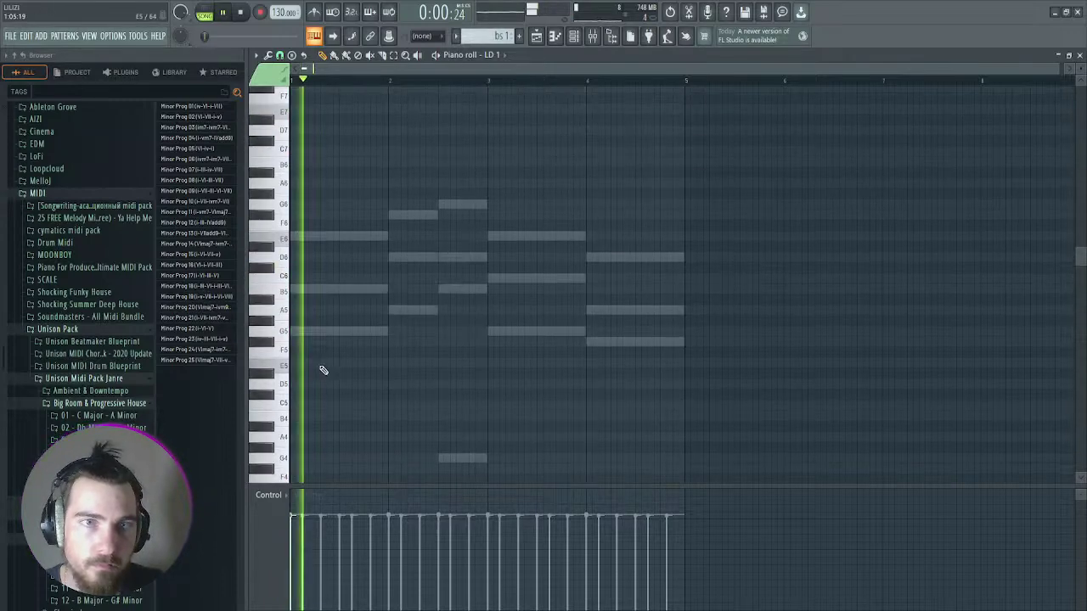
scroll(315, 359, "down", 4)
key("space")
key("space")
key("space")
key("space")
key("space")
key("space")
key("space")
key("space")
key("space")
key("space")
Step: Continue the LD 1 lead phrase in bar 1 with short G4, C5 and B4 notes, checking them during playback
left_click(310, 331)
key("space")
key("space")
key("space")
key("space")
key("space")
left_click(330, 279)
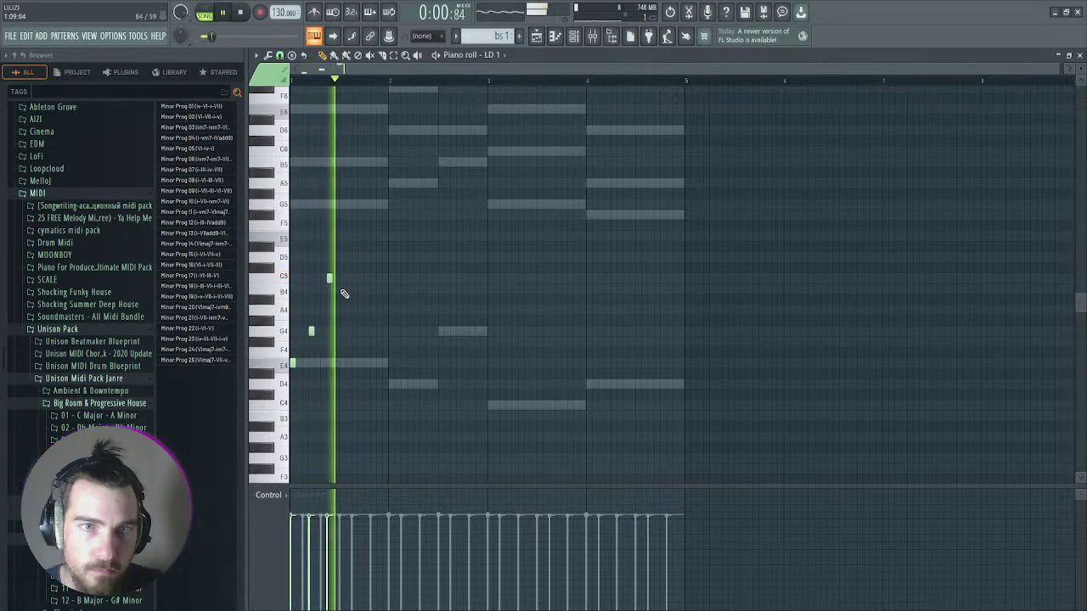
key("space")
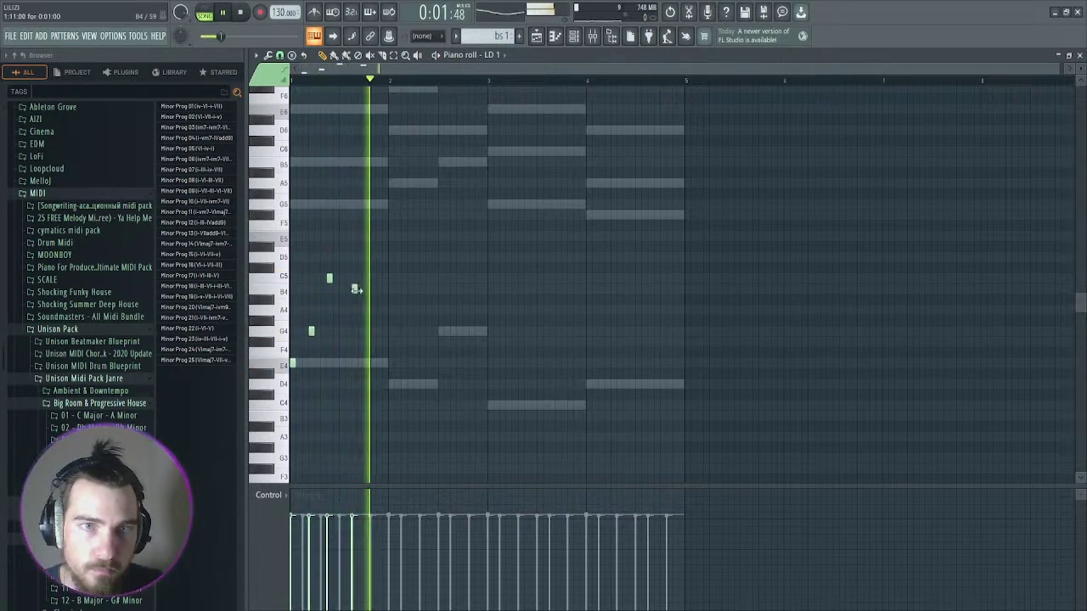
Step: Copy the bar 1 lead phrase to bar 2 starting on D4, move its other notes to F#4, G4 and F#4, and play it
left_click_drag(371, 263, 391, 384)
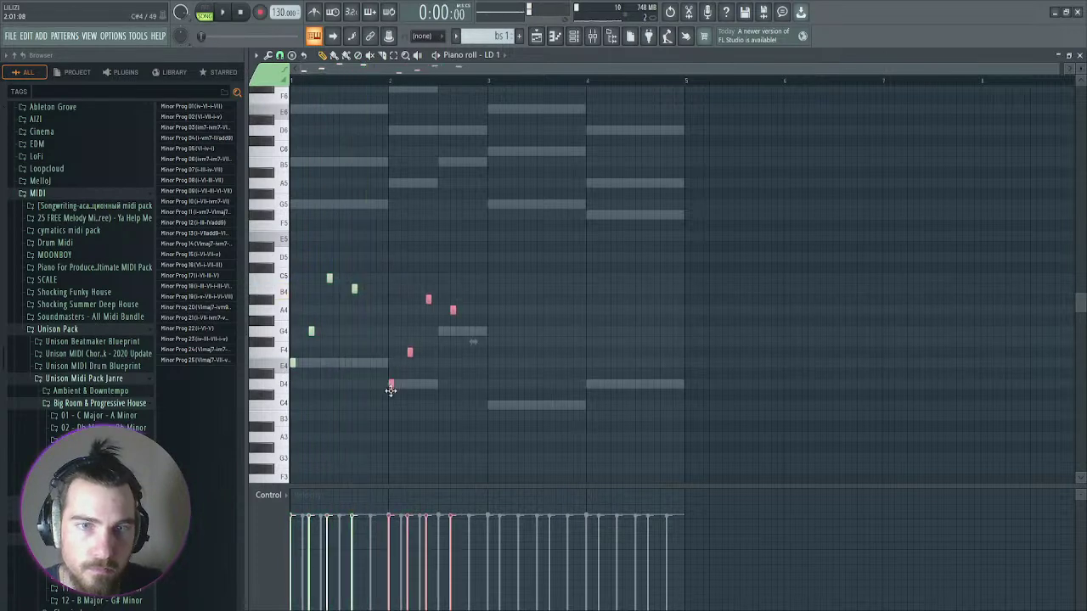
key("space")
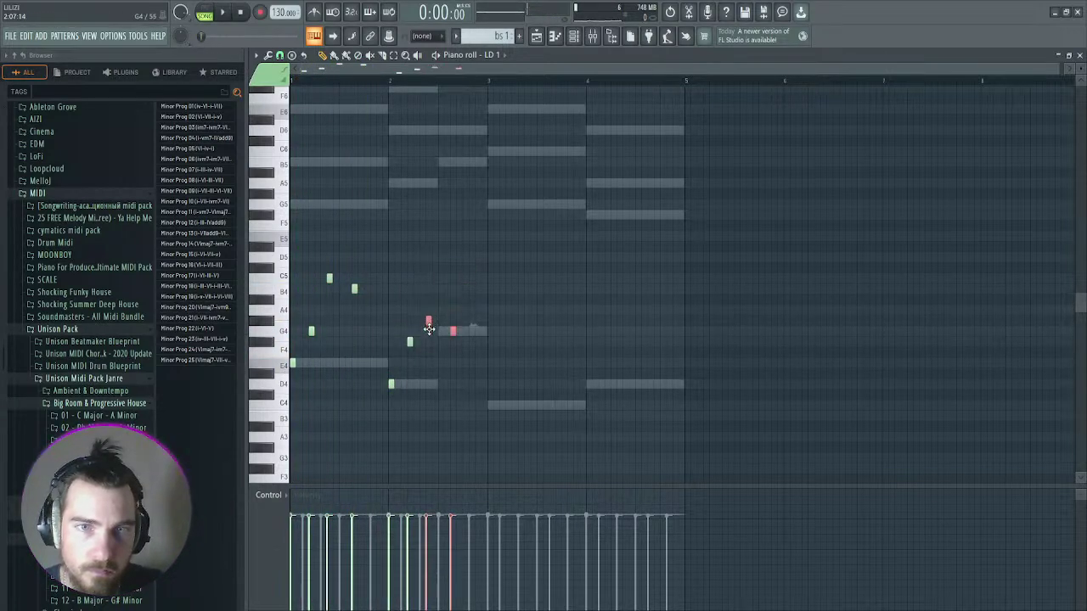
key("space")
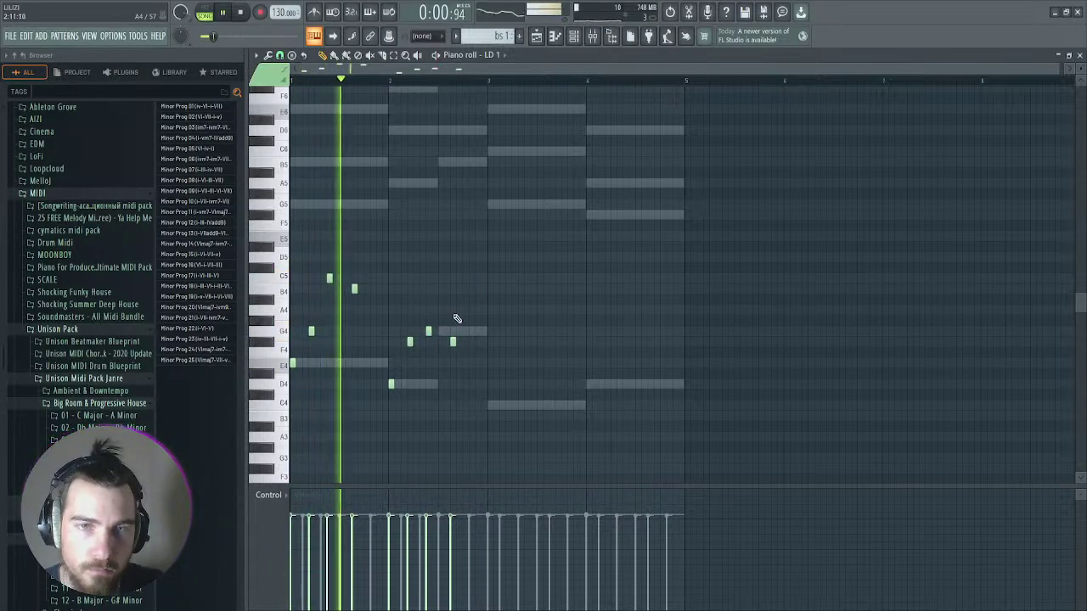
Step: Change the last three LD 1 lead notes in bar 2 to G4, F#4 and G4, checking them during playback
left_click(453, 331)
key("space")
mouse_move(428, 332)
left_mouse_down()
mouse_move(428, 343)
mouse_move(408, 331)
left_mouse_up()
key("space")
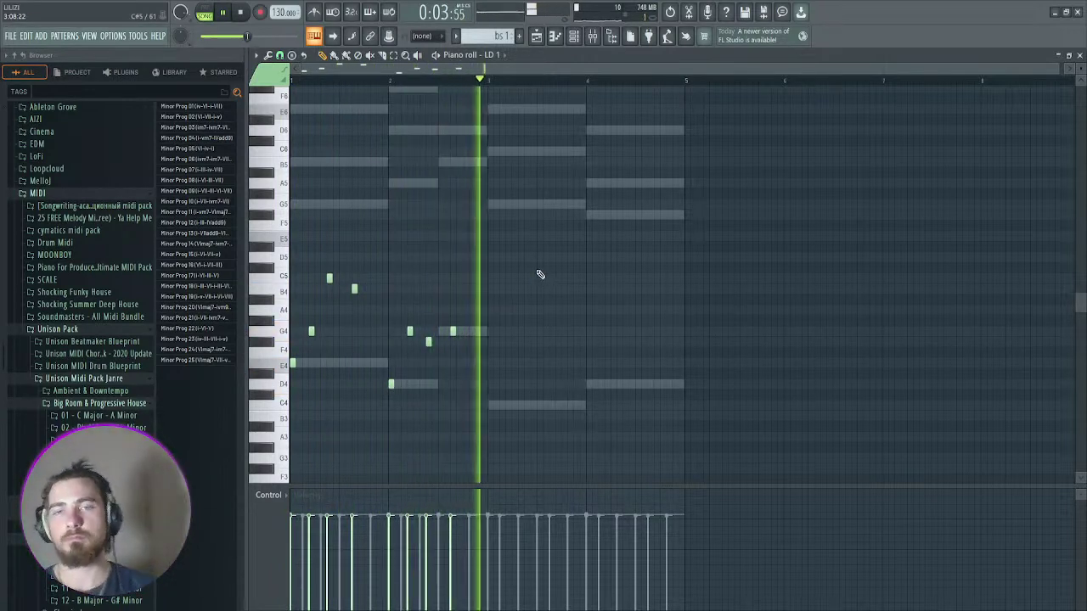
Step: Copy the two-bar lead phrase to bars 3 and 4 starting on C4, then raise bar 4 to D4, G4, F#4 and G4
left_click_drag(484, 226, 491, 404)
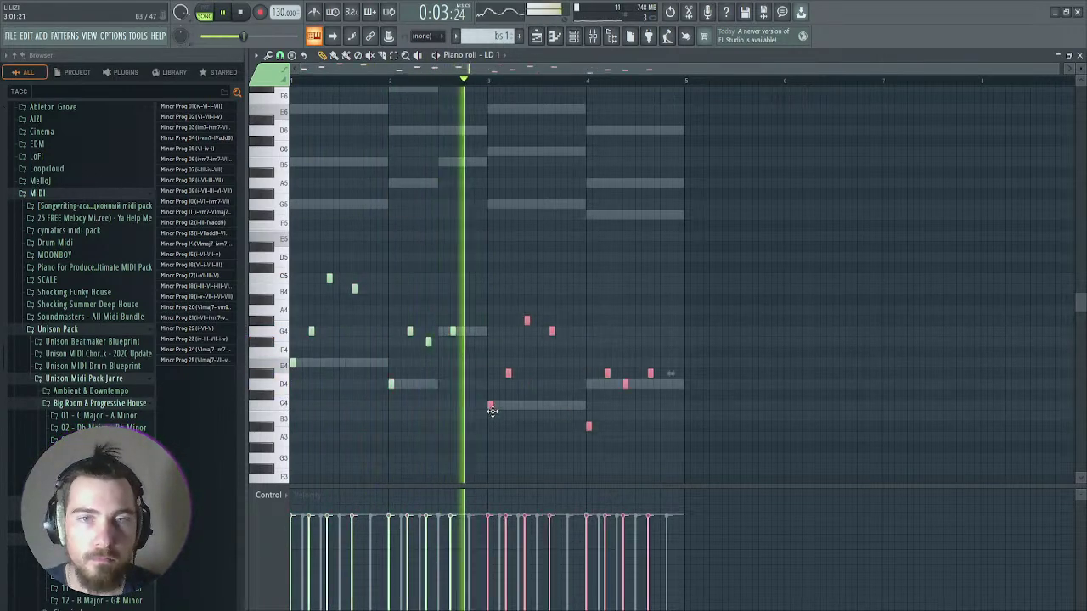
left_click_drag(725, 292, 629, 450)
key("space")
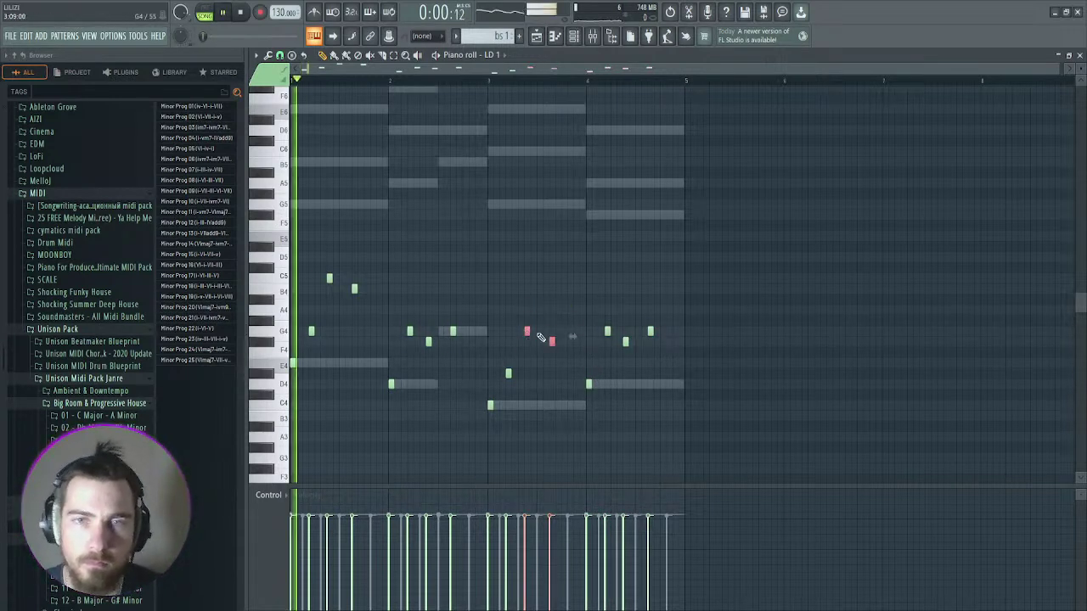
Step: Set the second note of bar 3 to E4 and the last two notes of bar 4 to G4 and F#4, then play the melody
key("ctrl+d")
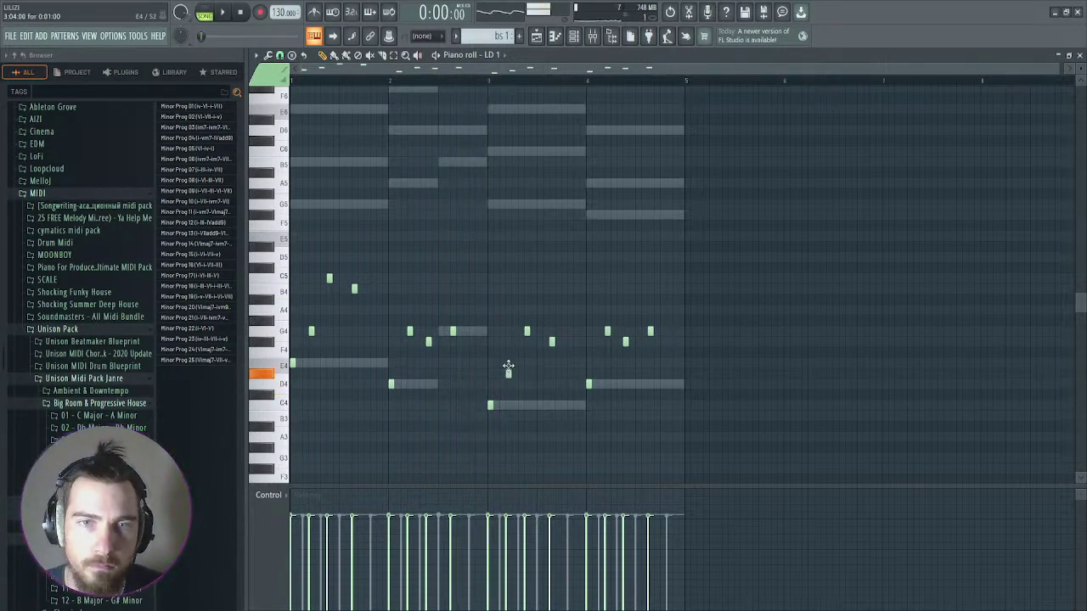
key("space")
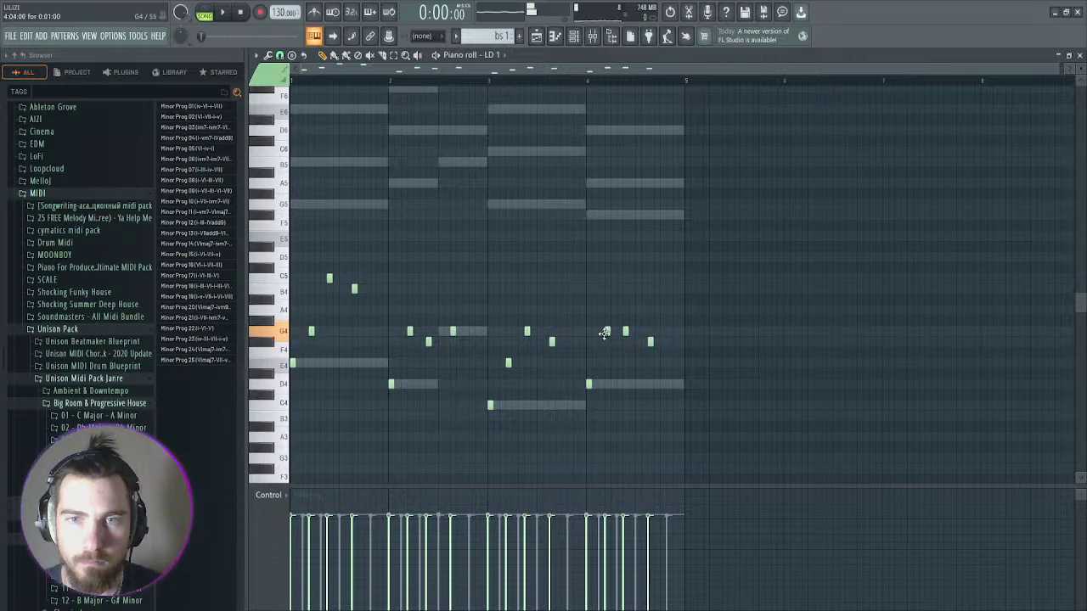
key("space")
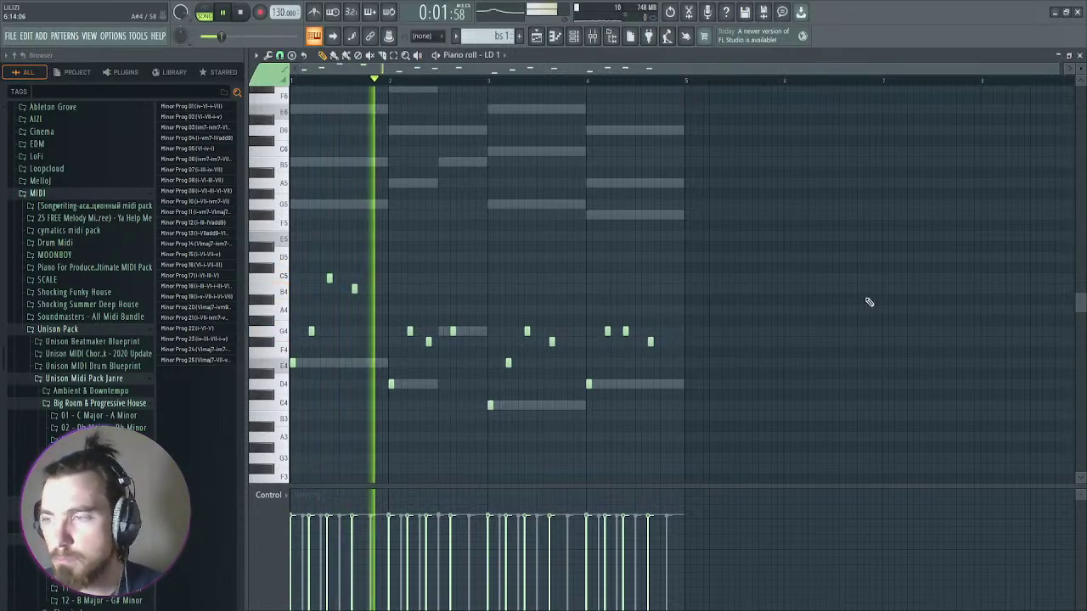
Step: Show the mixer during playback and load LFOTool in the first effect slot of the Bass track
key("F5")
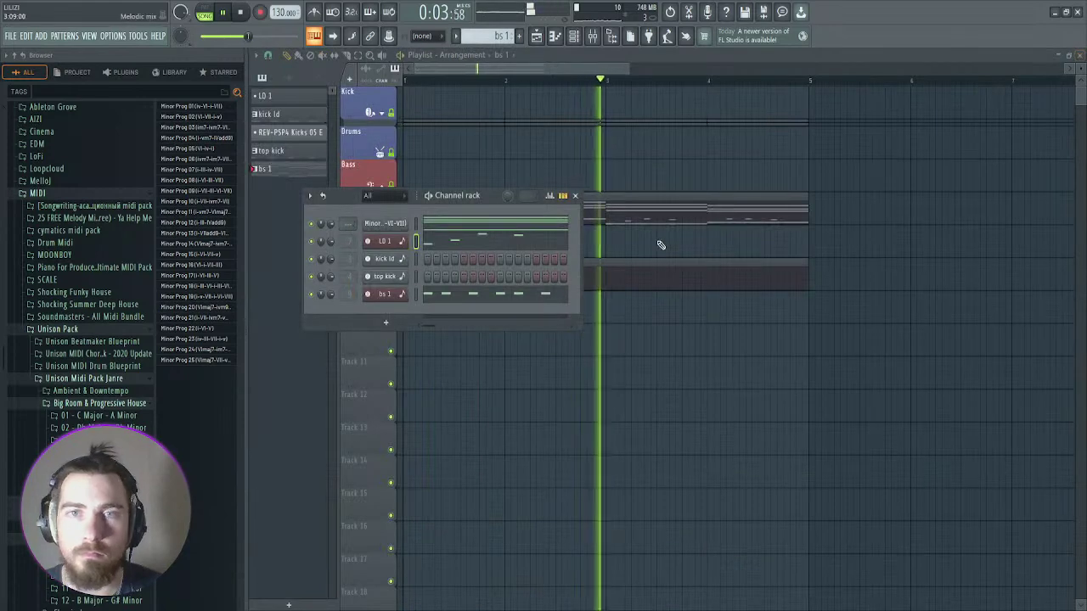
key("F6")
left_click(592, 37)
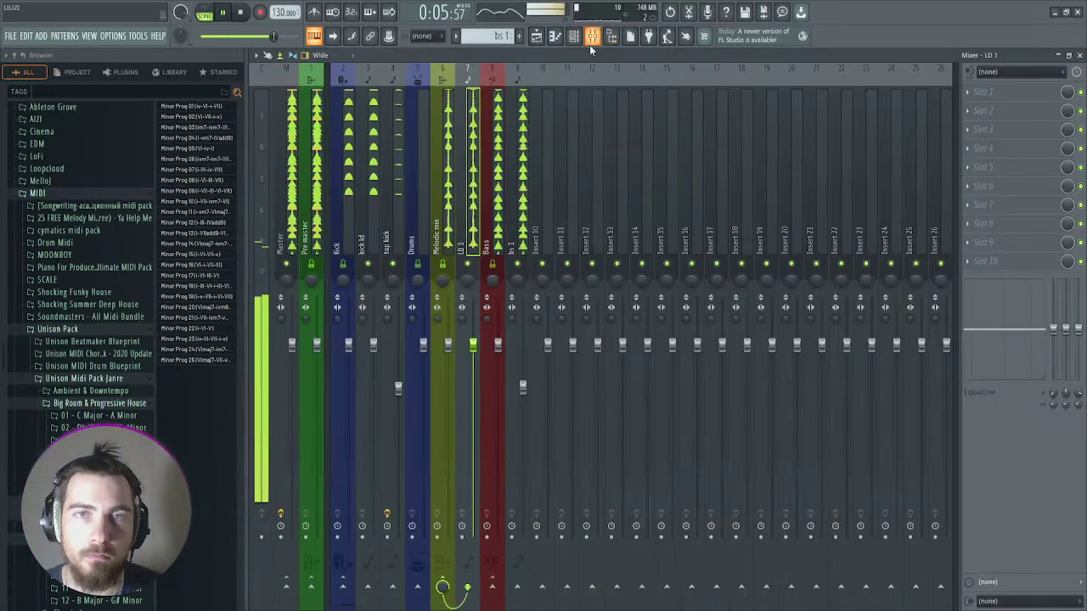
left_click(522, 161)
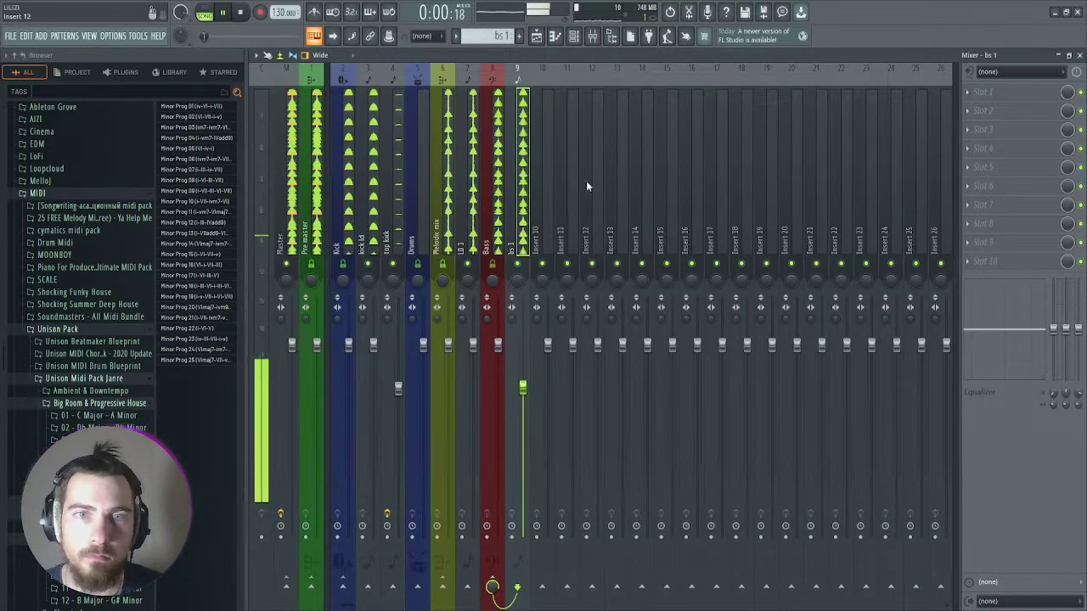
left_click(473, 204)
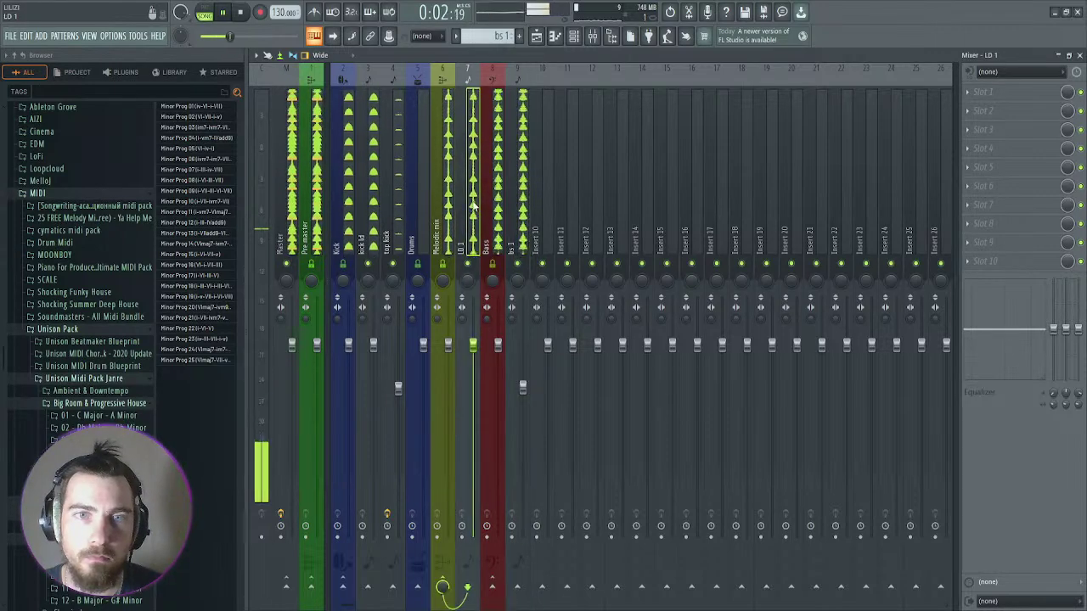
left_click(516, 200)
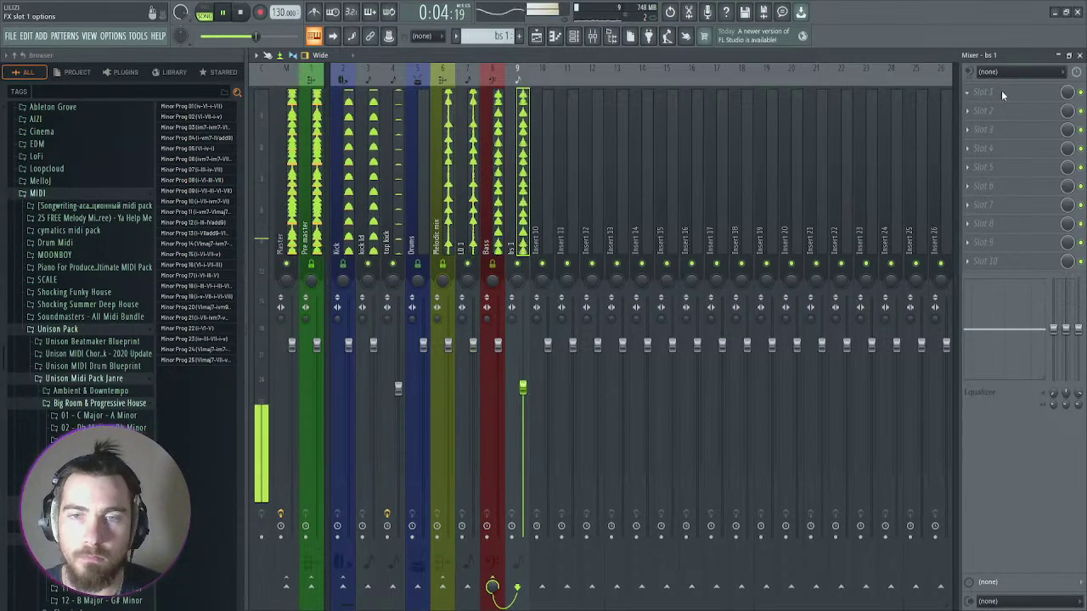
left_click(497, 170)
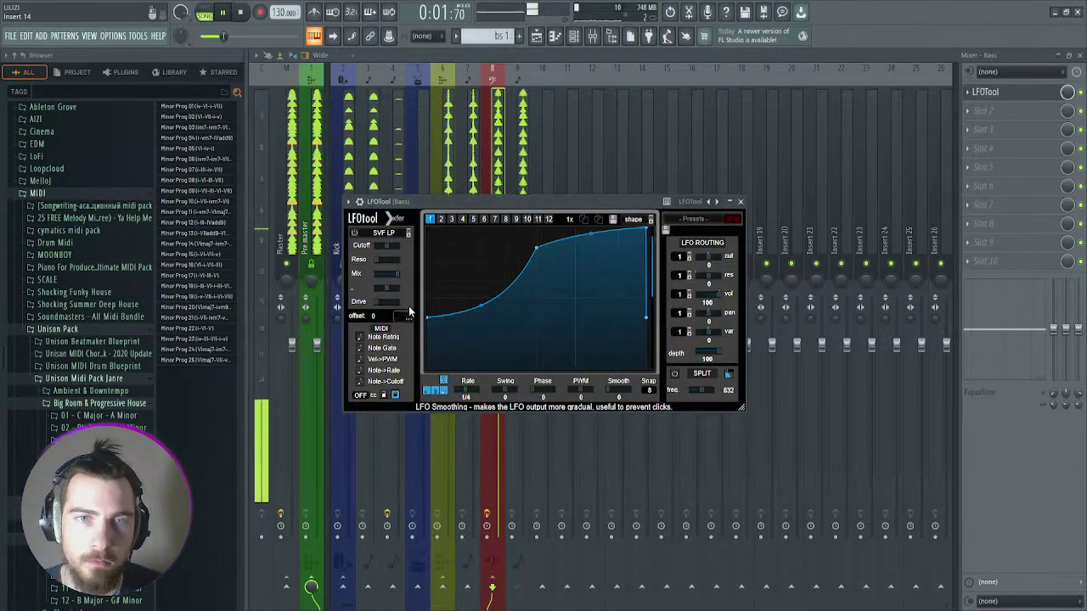
Step: Display the waveform in the Bass LFOTool and shape a steeper, earlier-rising sidechain curve starting at 6%, with depth 91
left_click(407, 315)
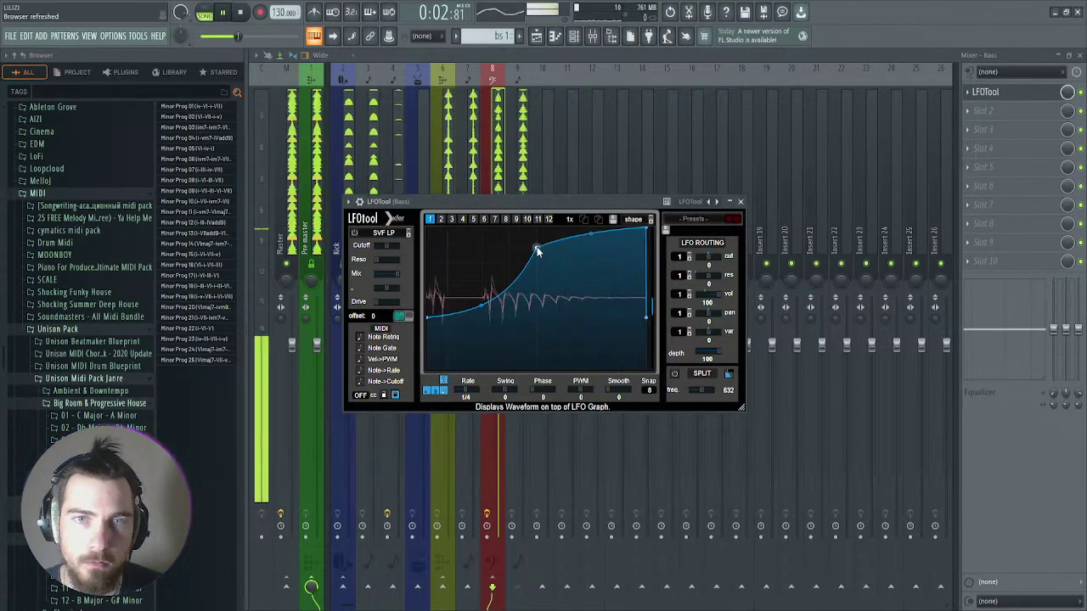
left_click_drag(538, 252, 520, 229)
left_click_drag(426, 316, 426, 369)
left_click_drag(647, 228, 637, 231)
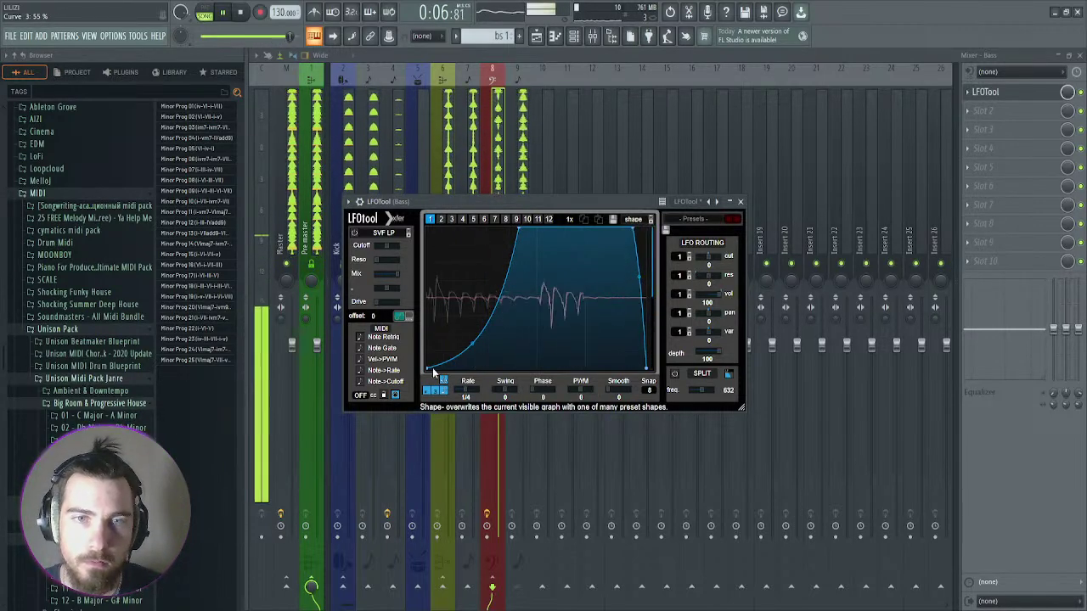
left_click_drag(426, 370, 427, 355)
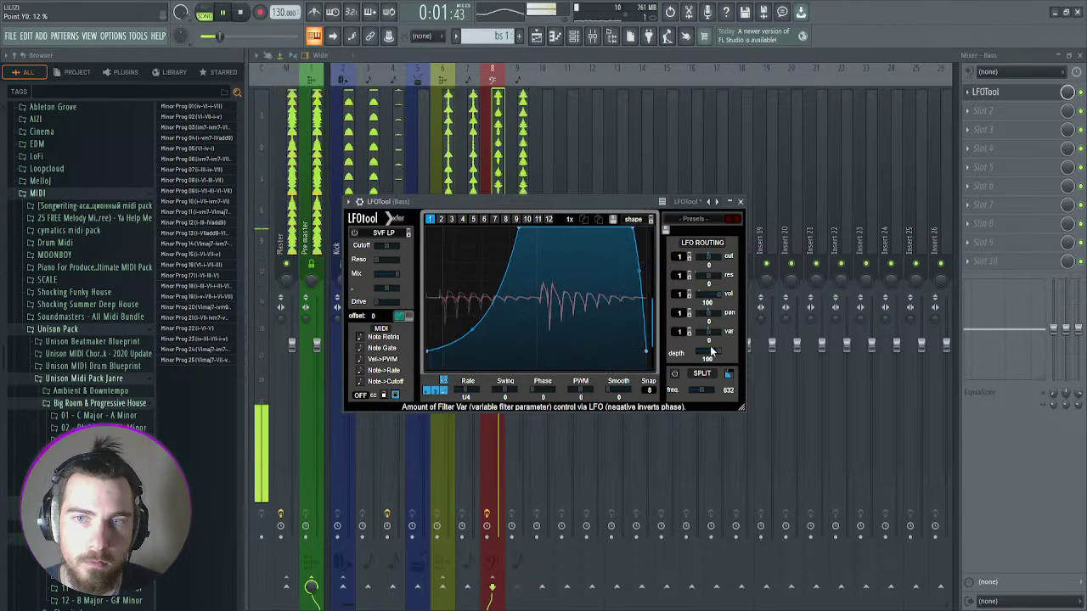
left_click_drag(507, 227, 489, 229)
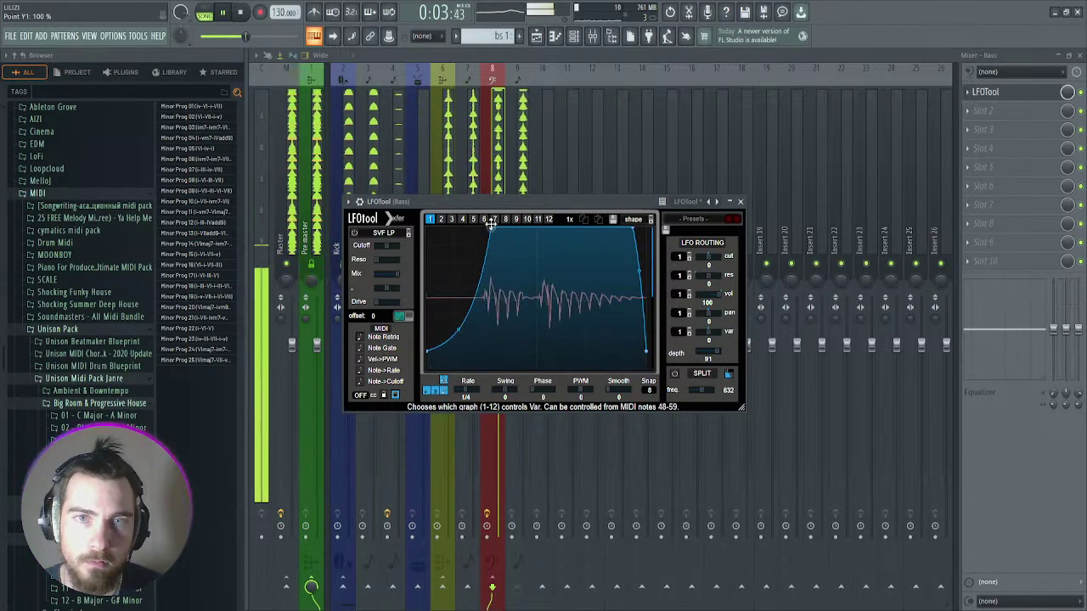
left_click_drag(430, 352, 428, 358)
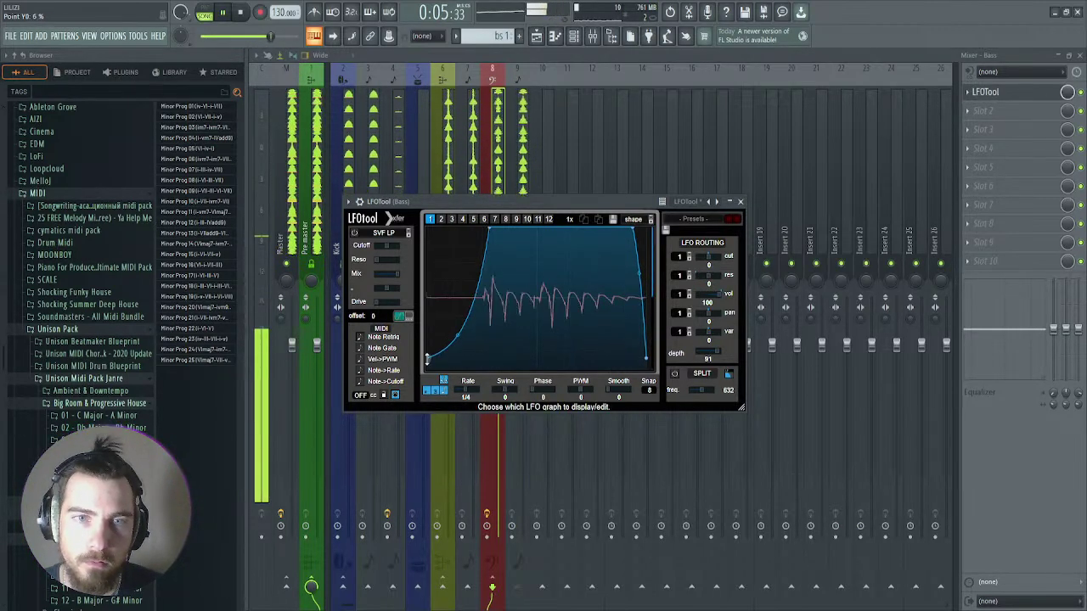
Step: Load LFOTool in the first effect slot of the Melodic mix track
left_click(477, 117)
left_click(448, 127)
left_click(987, 93)
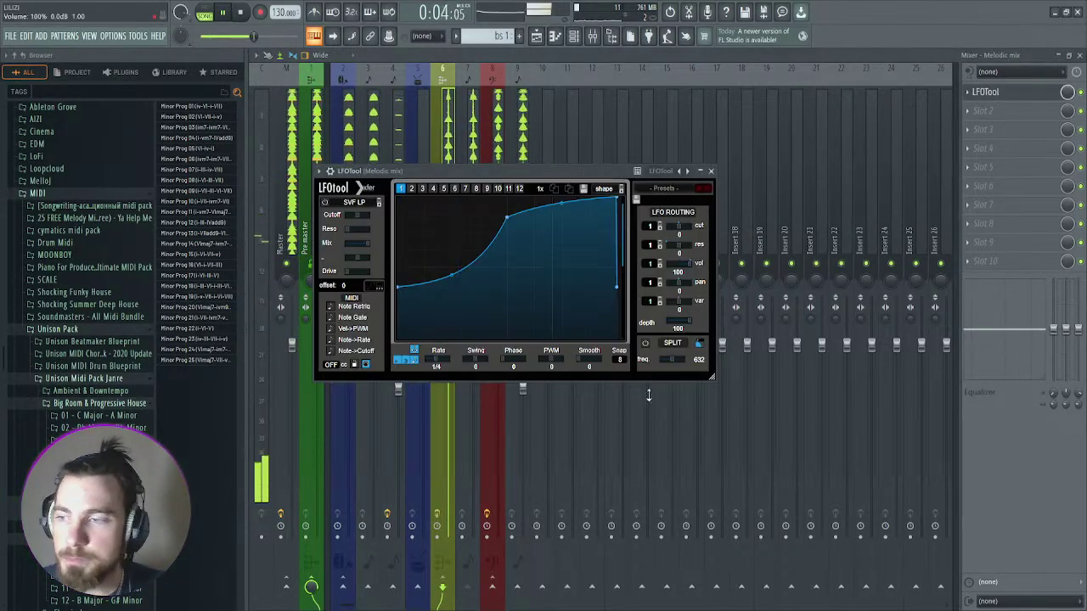
Step: Display the waveform in the Melodic mix LFOTool, lower the curve's start, make it rise earlier, and close the plugin
left_click(373, 285)
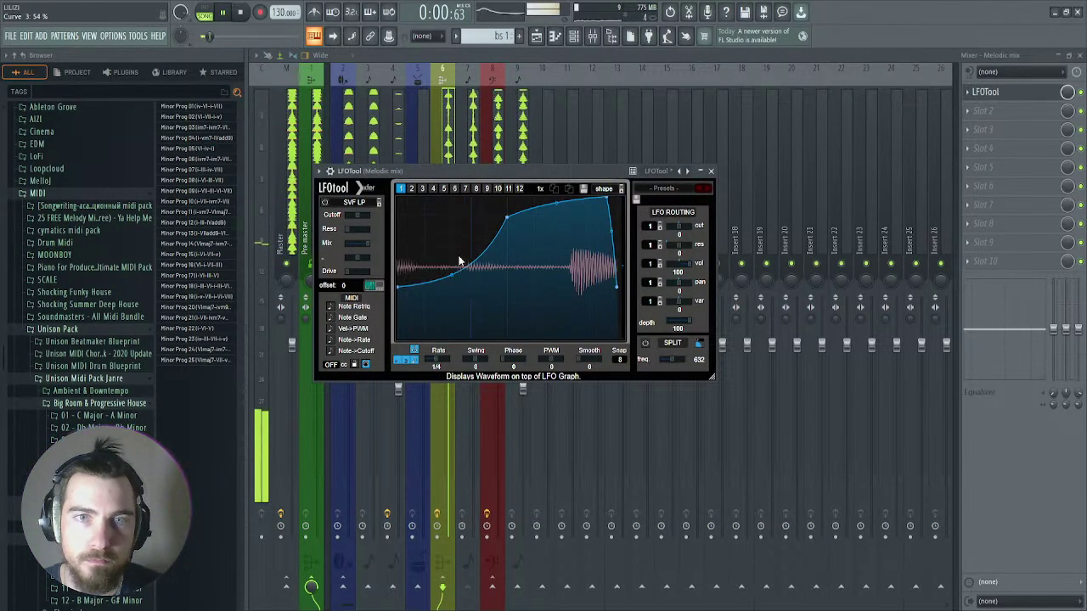
left_click_drag(399, 288, 393, 310)
left_click_drag(507, 218, 466, 207)
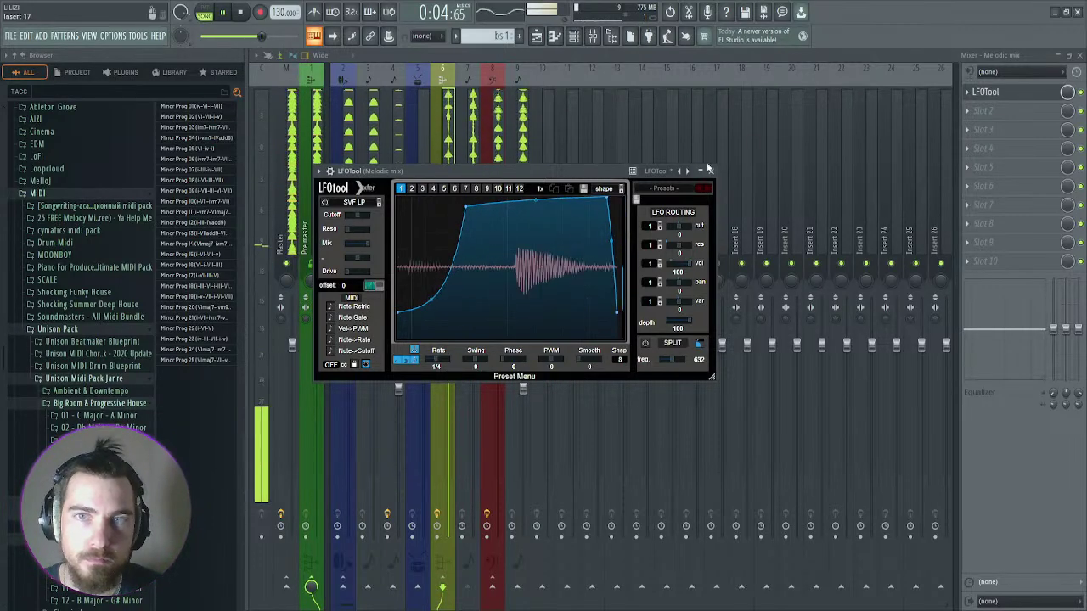
left_click(711, 171)
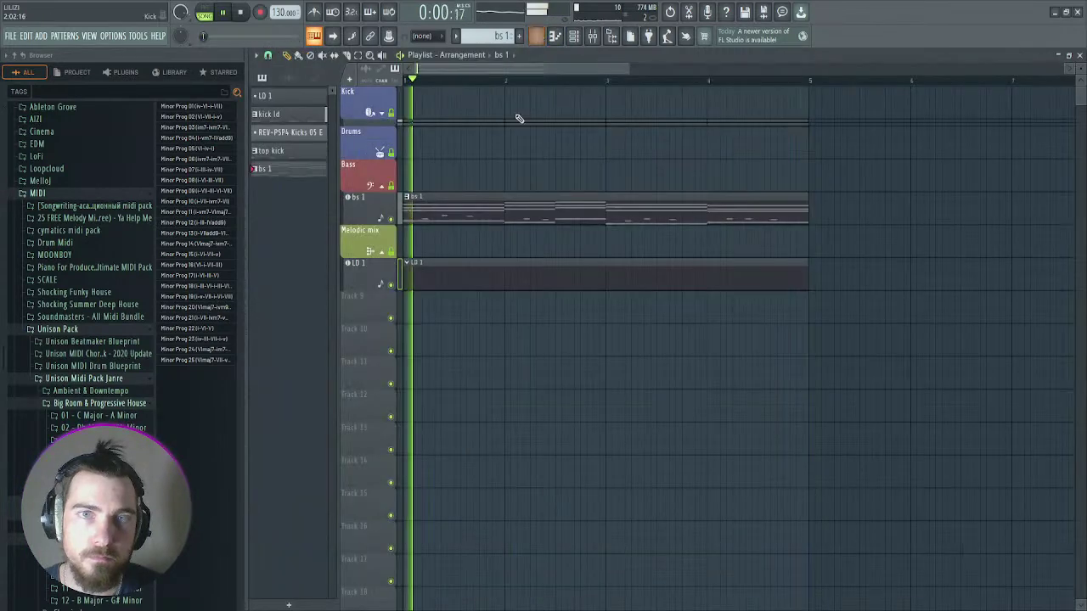
Step: Expand the Kick group in the playlist, collapse the MIDI pack folders and bring up the EDM sample folder
left_click(369, 112)
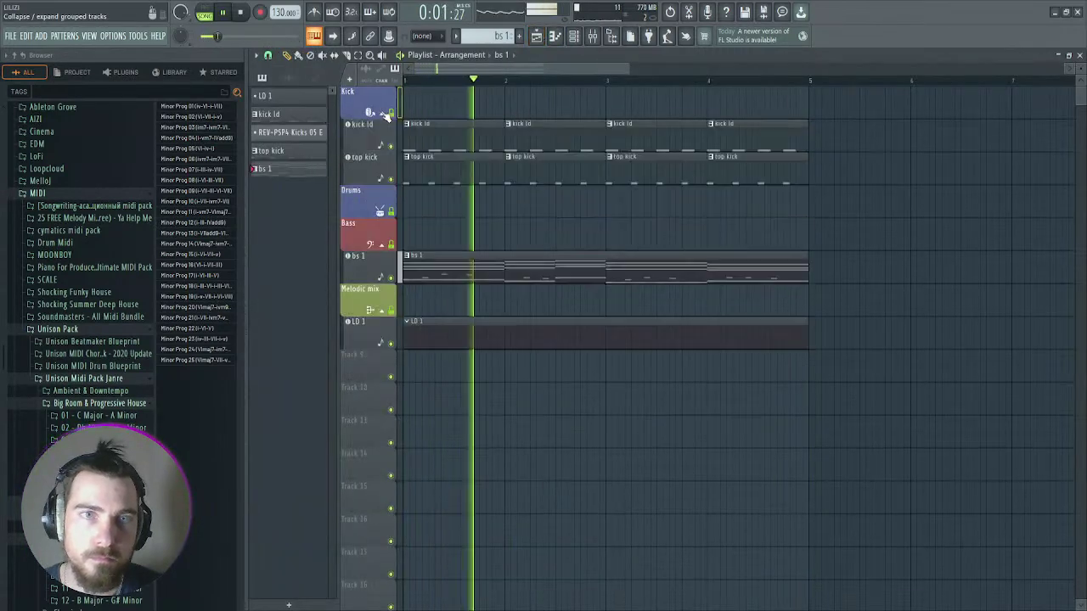
left_click(61, 327)
scroll(55, 339, "up", 5)
left_click(37, 320)
scroll(55, 339, "down", 4)
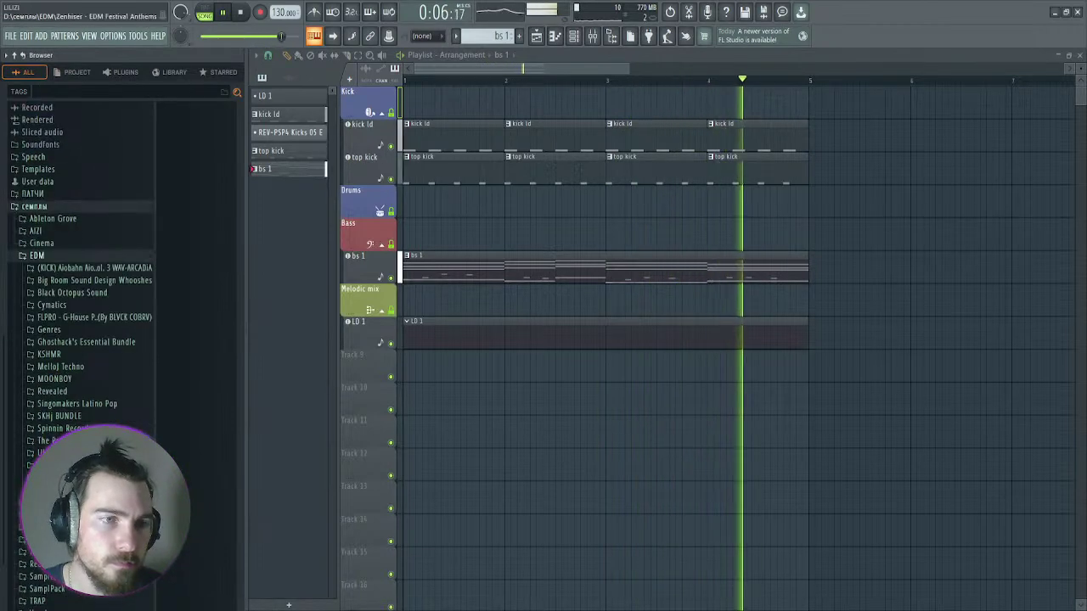
Step: Browse Genres, DANCE, the WAV-LOOPS pack and Drum Hits to the HH folder, add a hi-hat as HH, and stop playback
left_click(50, 331)
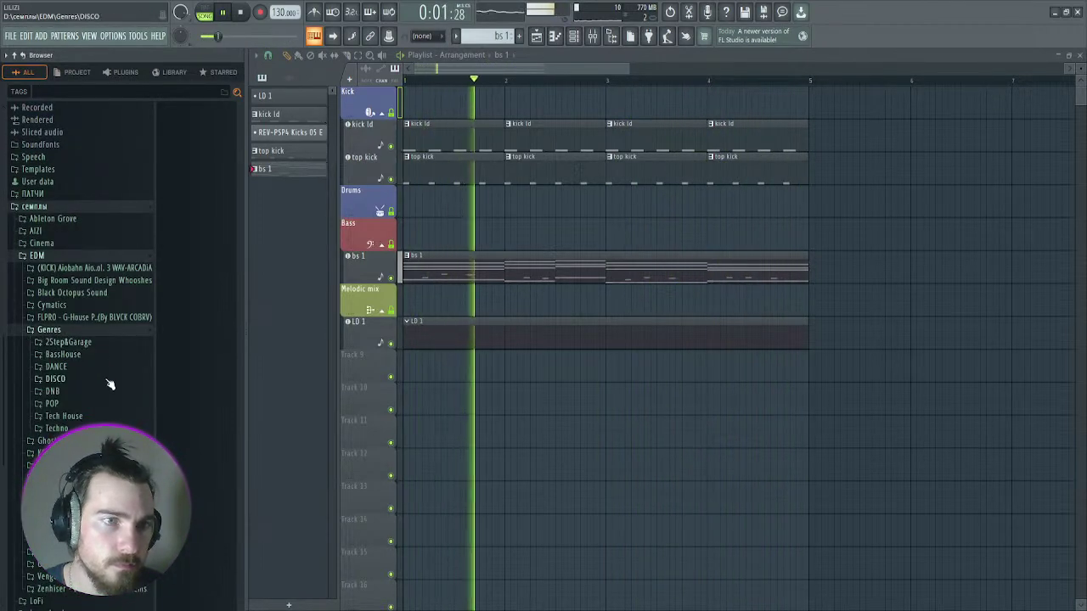
left_click(56, 367)
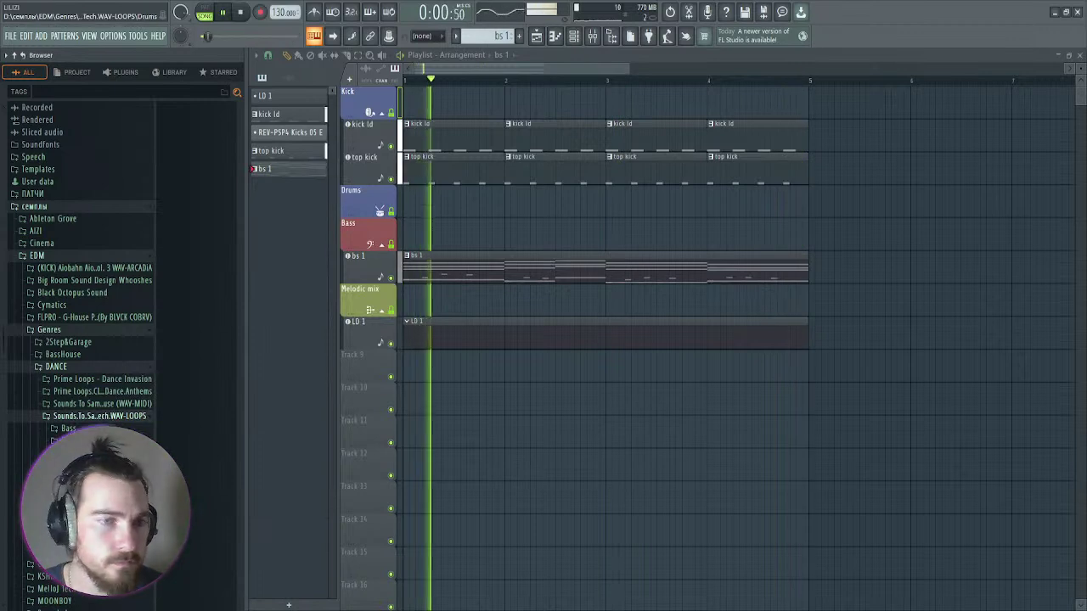
left_click(106, 417)
left_click(85, 374)
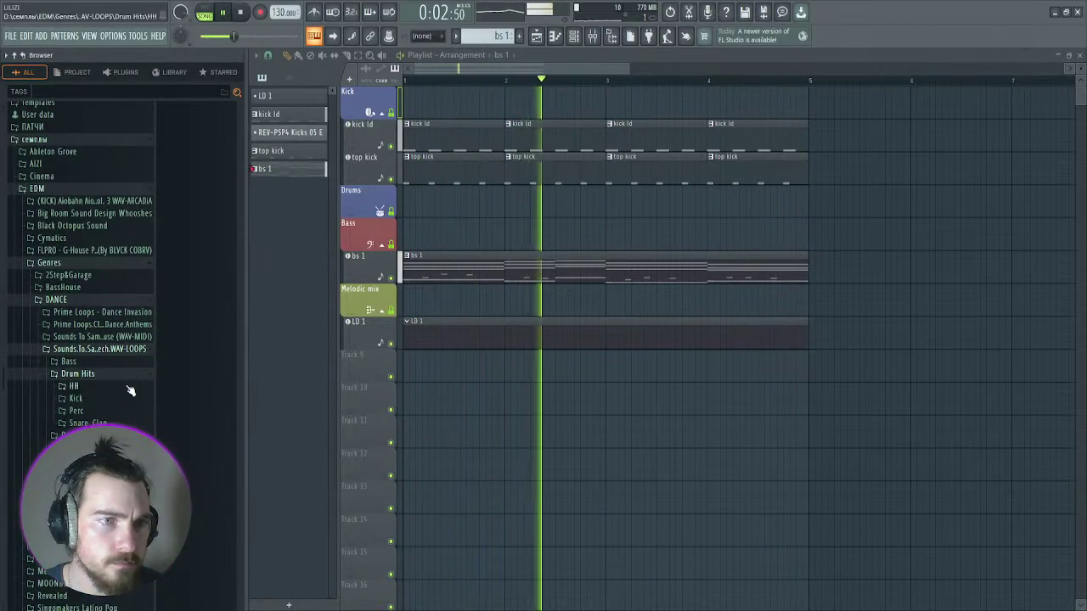
left_click(76, 386)
key("space")
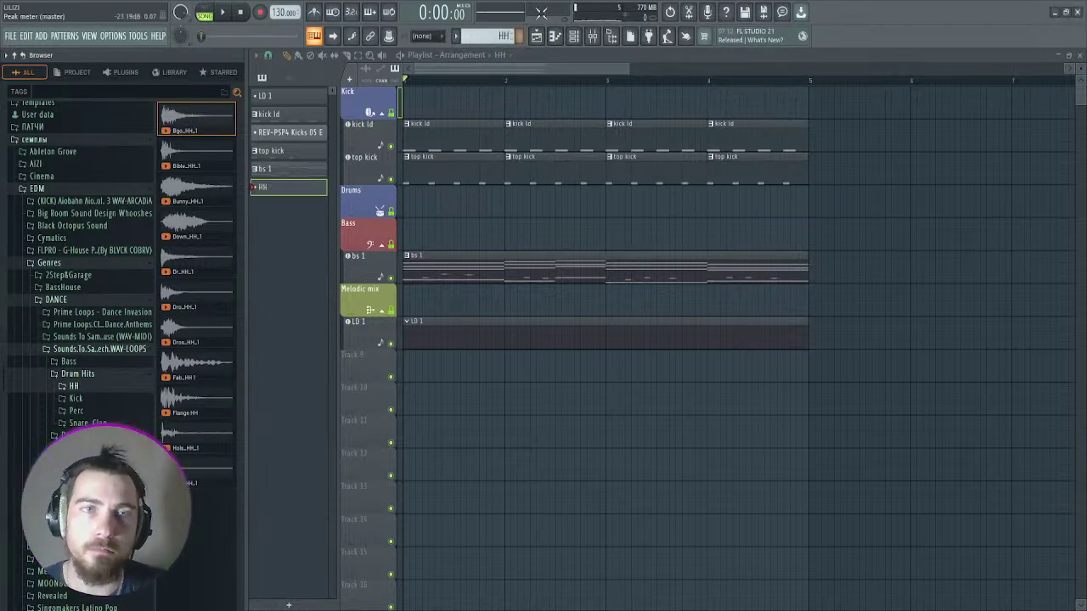
Step: Program the Bgo_HH_1 hi-hat on steps 3, 7, 11 and 15 of the HH pattern and play it back
left_click(574, 38)
left_click_drag(392, 301, 384, 307)
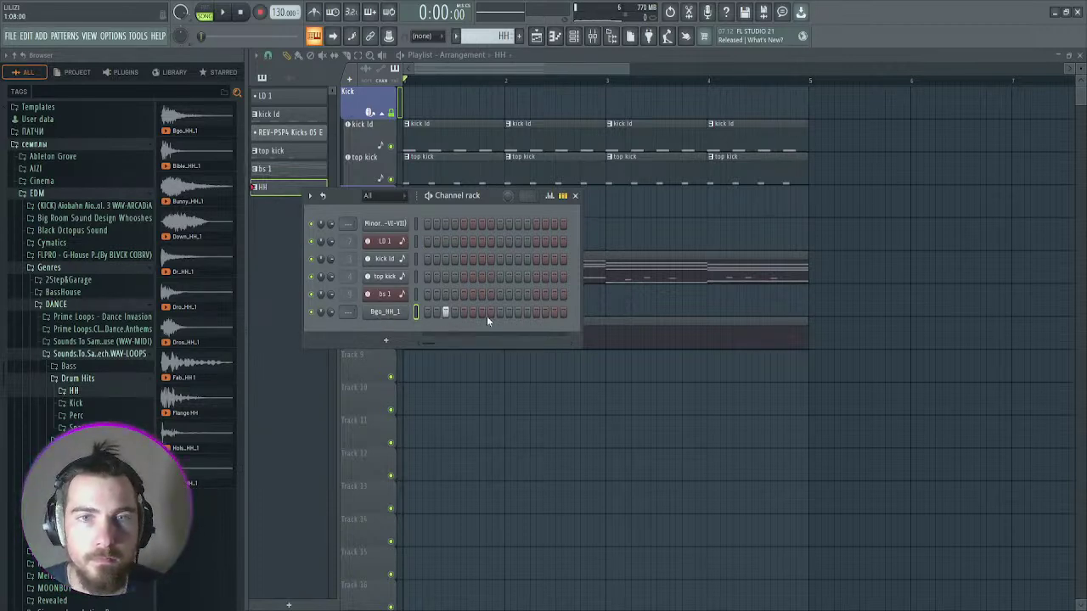
left_click(553, 313)
key("space")
Step: Assign the hi-hat channel to its own mixer track, routed to the Drums bus and positioned directly after it
key("ctrl+l")
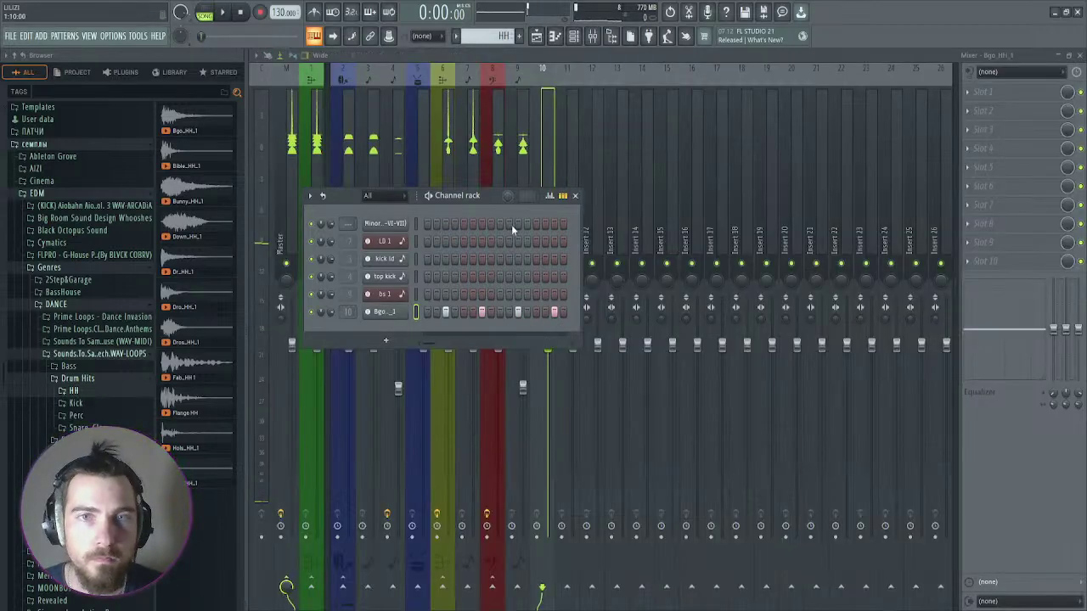
left_click(575, 195)
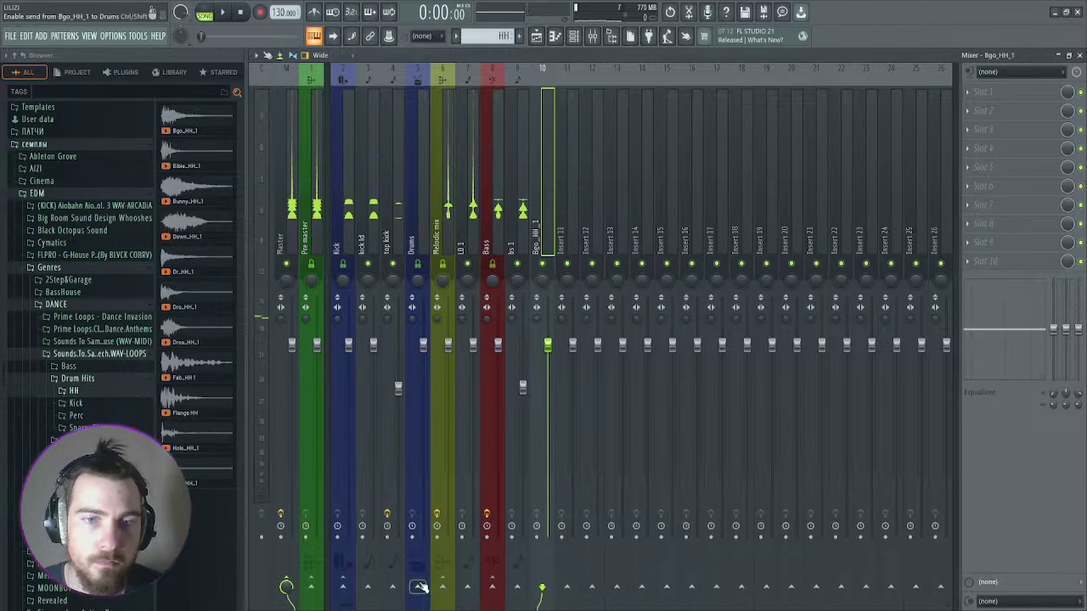
key("alt+Left")
key("alt+Left")
key("alt+Left")
key("alt+Left")
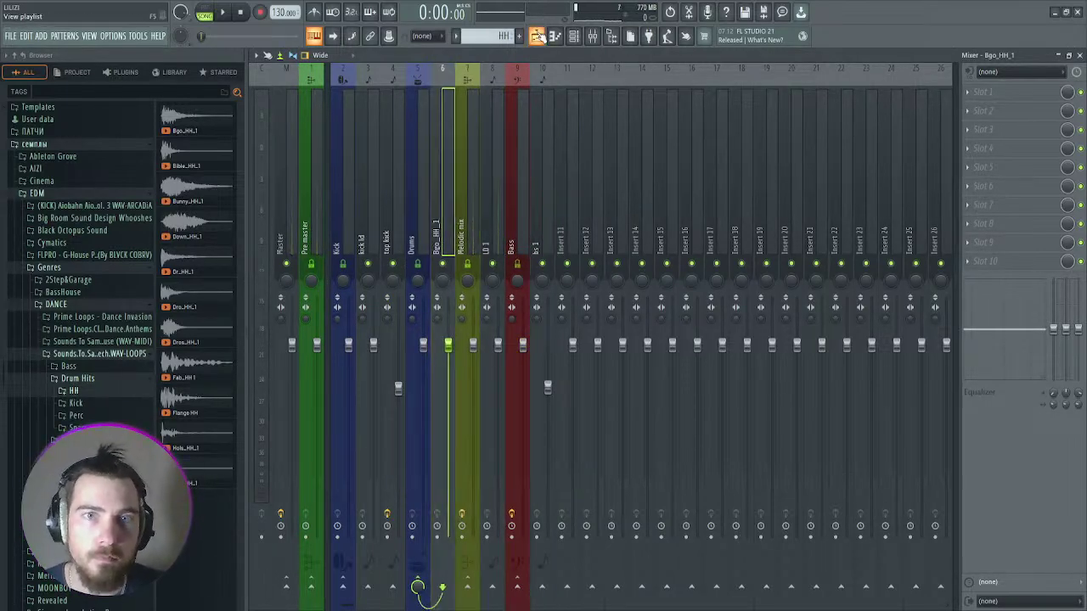
Step: Place HH pattern clips in the playlist from bar 1 and move their track directly beneath Drums, naming it HH
left_click(545, 39)
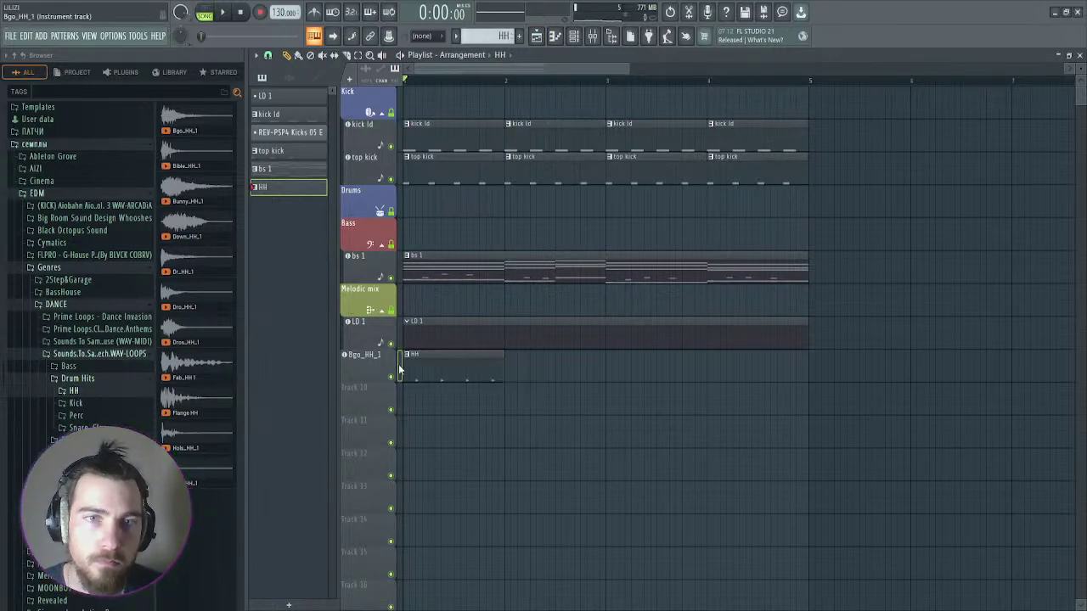
left_click_drag(367, 367, 370, 239)
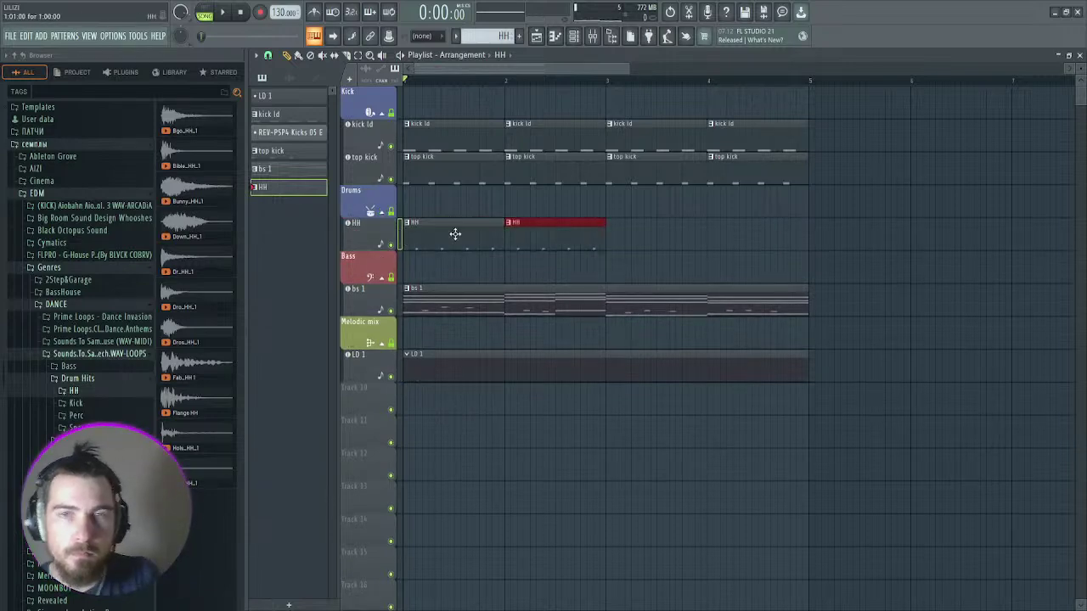
Step: Play the arrangement and balance the HH mixer track by panning it slightly right and lowering its volume slightly
key("space")
key("F9")
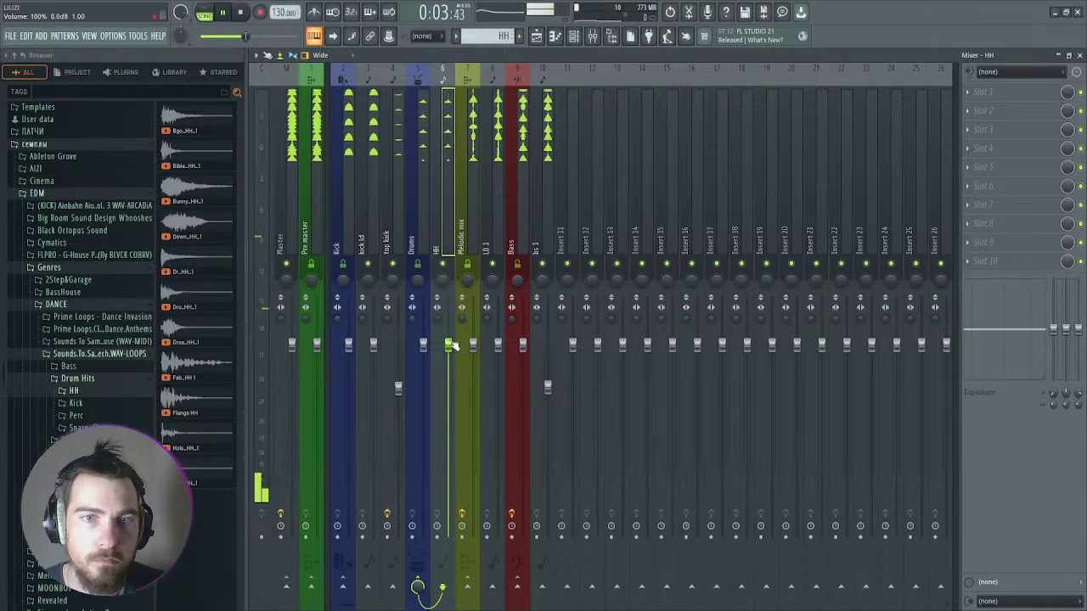
left_click_drag(442, 278, 442, 274)
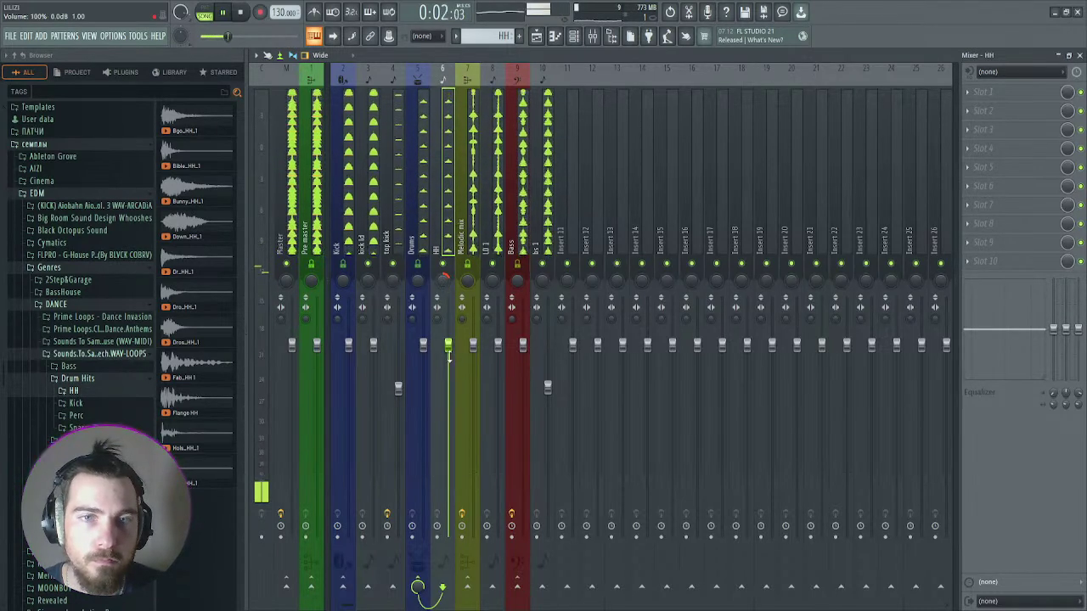
Step: Check the bs 1 and Master mixer tracks during playback, including the Invisible Limiter on the Master
left_click(548, 219)
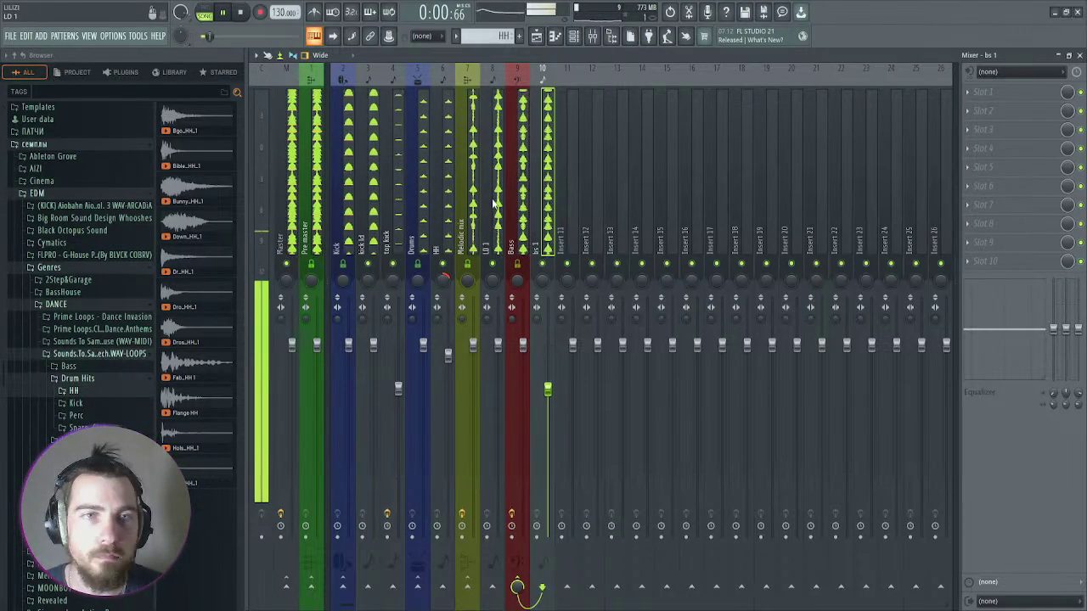
left_click(290, 146)
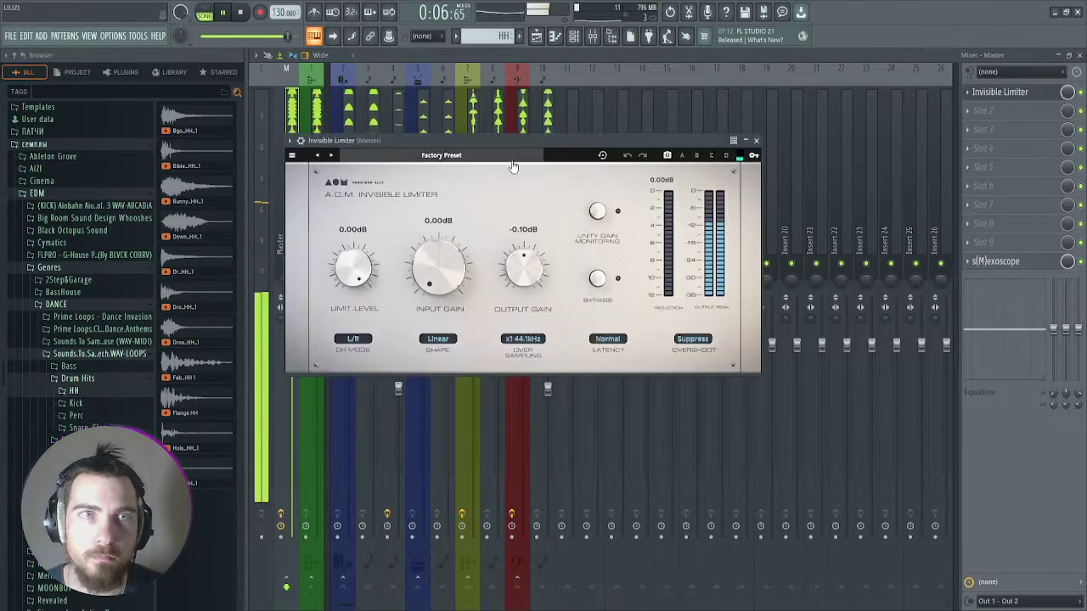
left_click(758, 141)
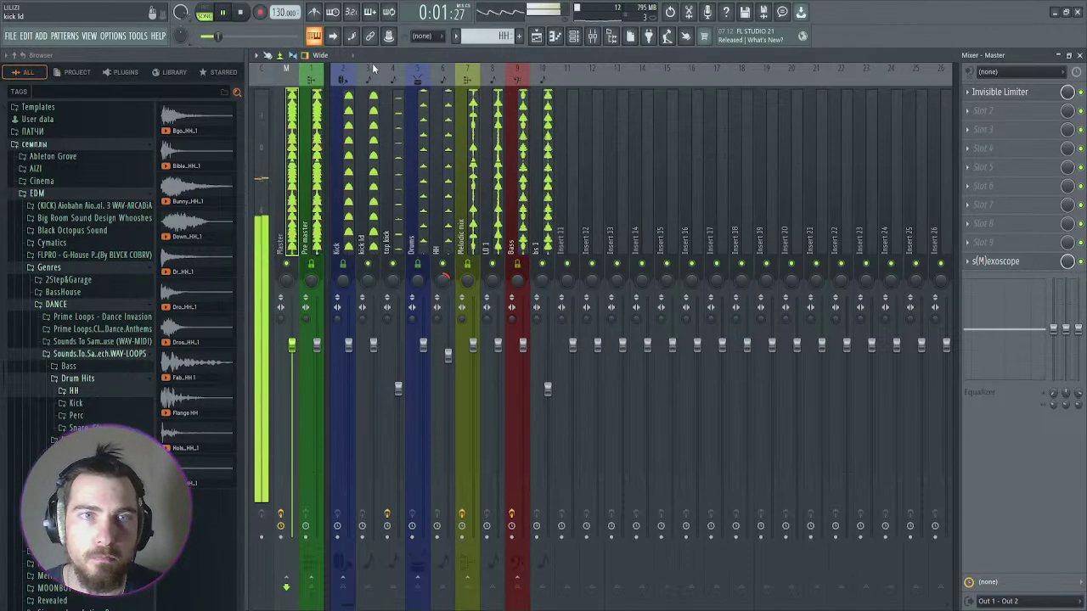
Step: Create a new pattern named Piano and add a Nexus instrument channel for it
key("F5")
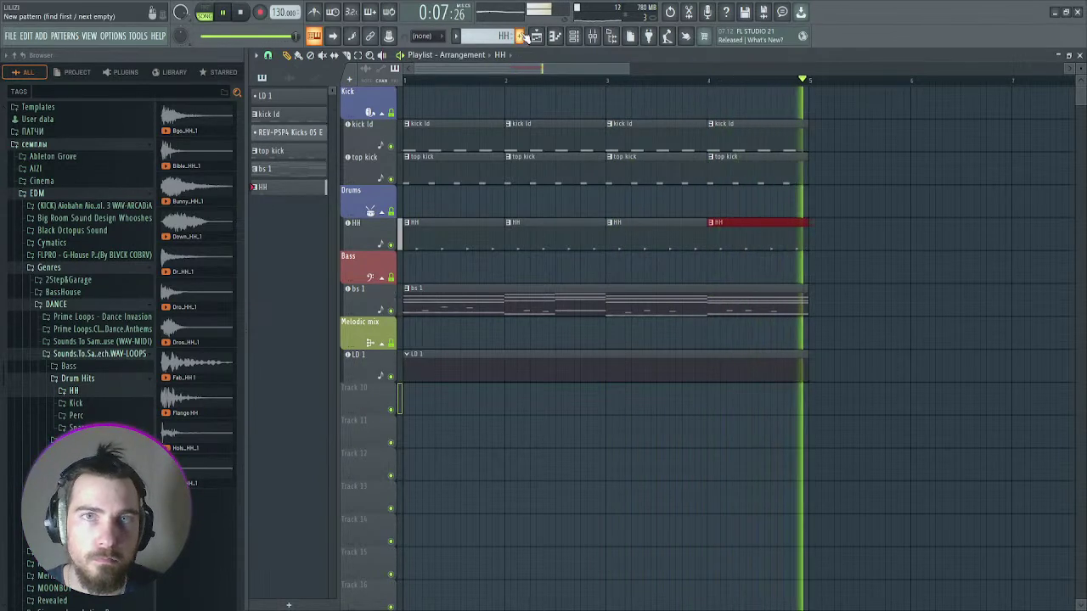
key("F4")
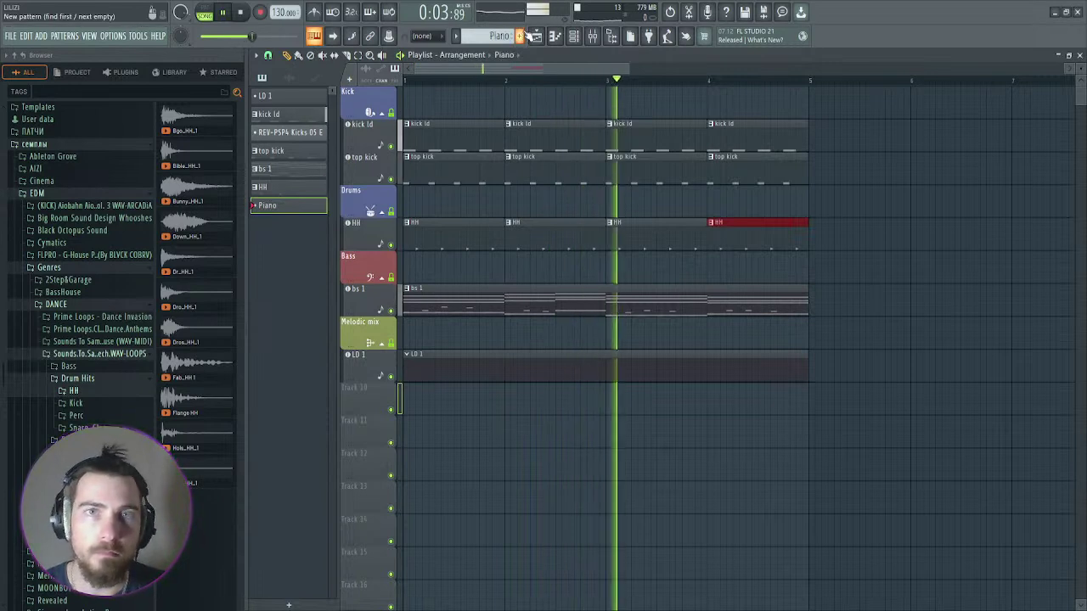
key("F6")
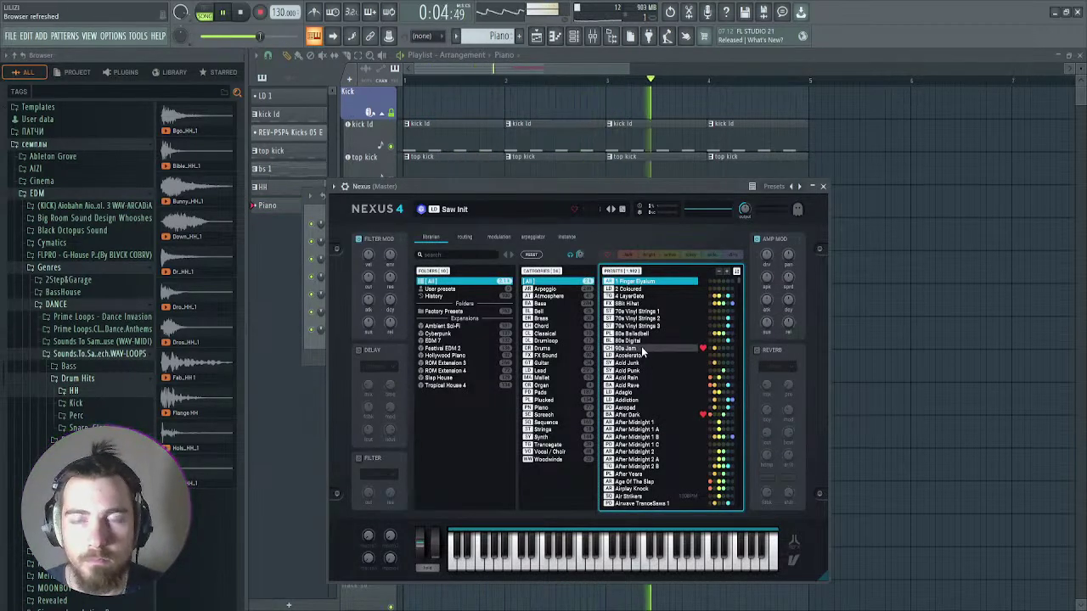
Step: Set the Nexus output to 64 and load the EDM Piano preset from the EDM 7 expansion's Piano category
left_click(447, 342)
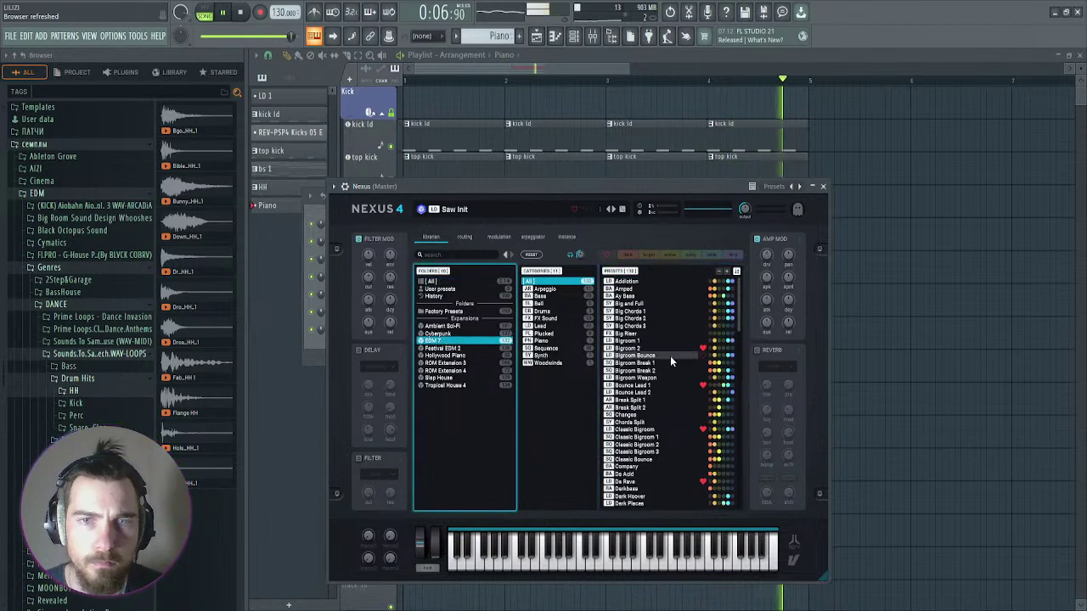
left_click(544, 341)
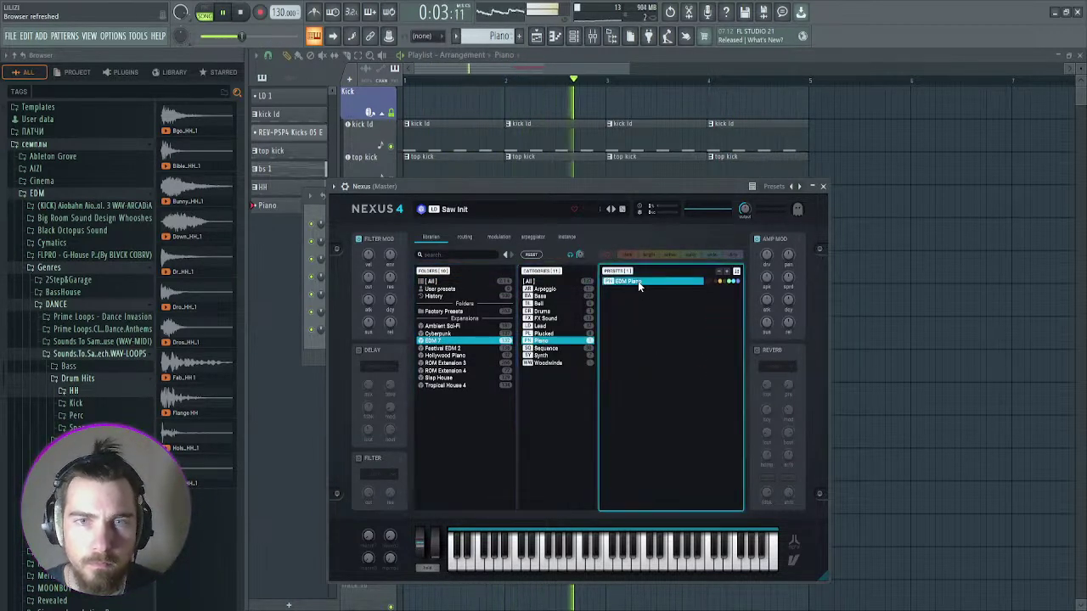
scroll(745, 210, "up", 3)
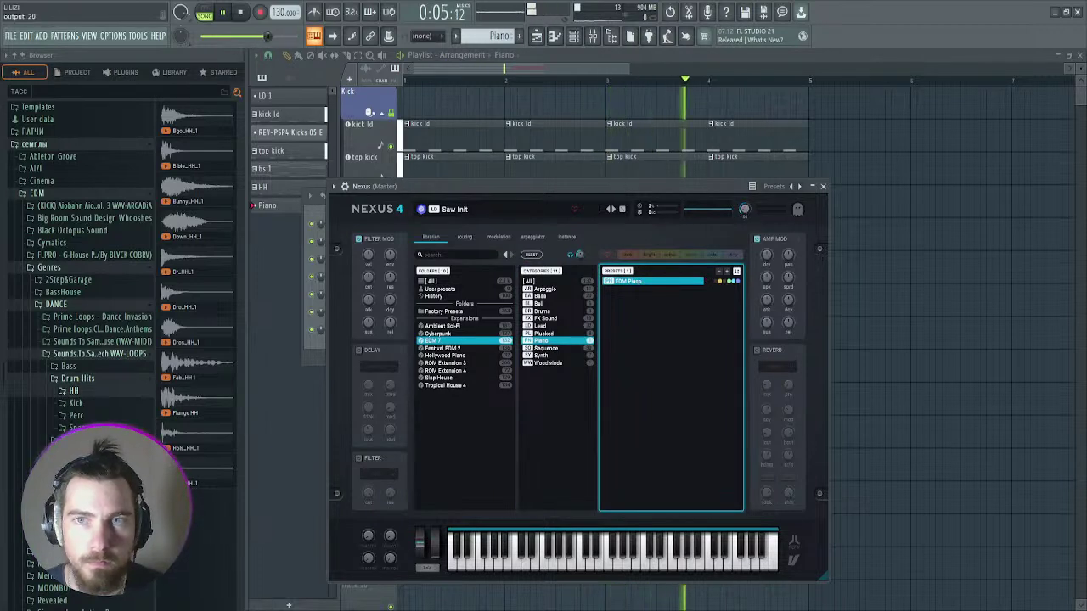
scroll(743, 211, "up", 5)
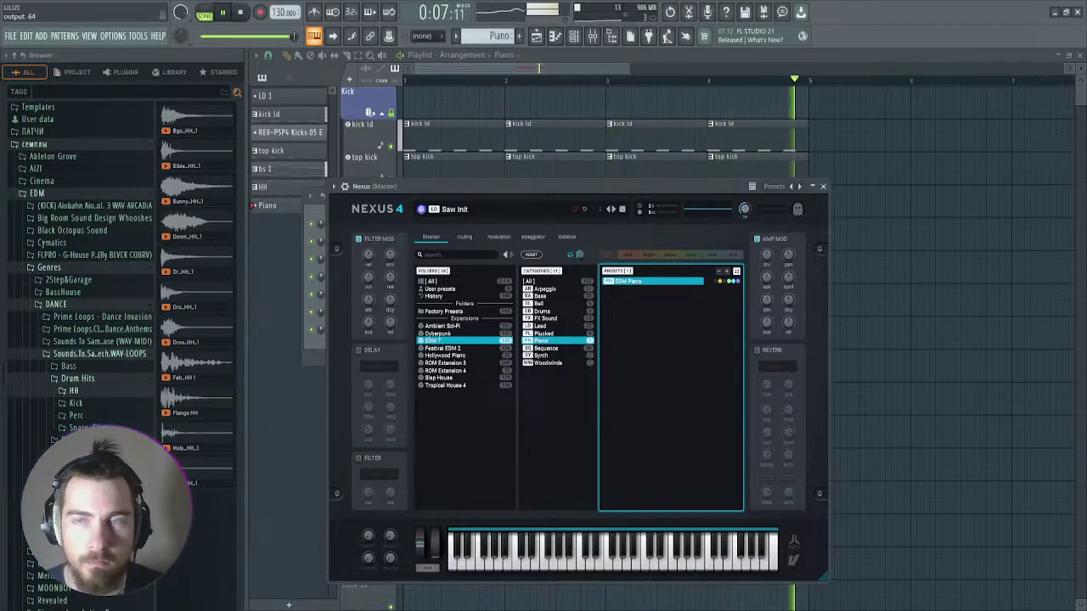
left_click(632, 284)
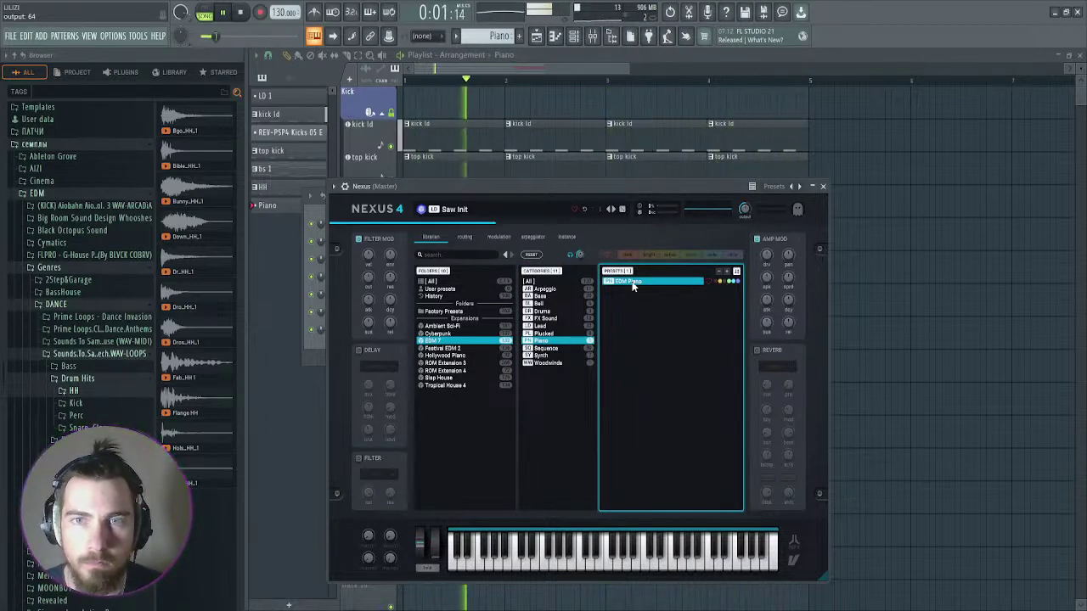
left_click(823, 186)
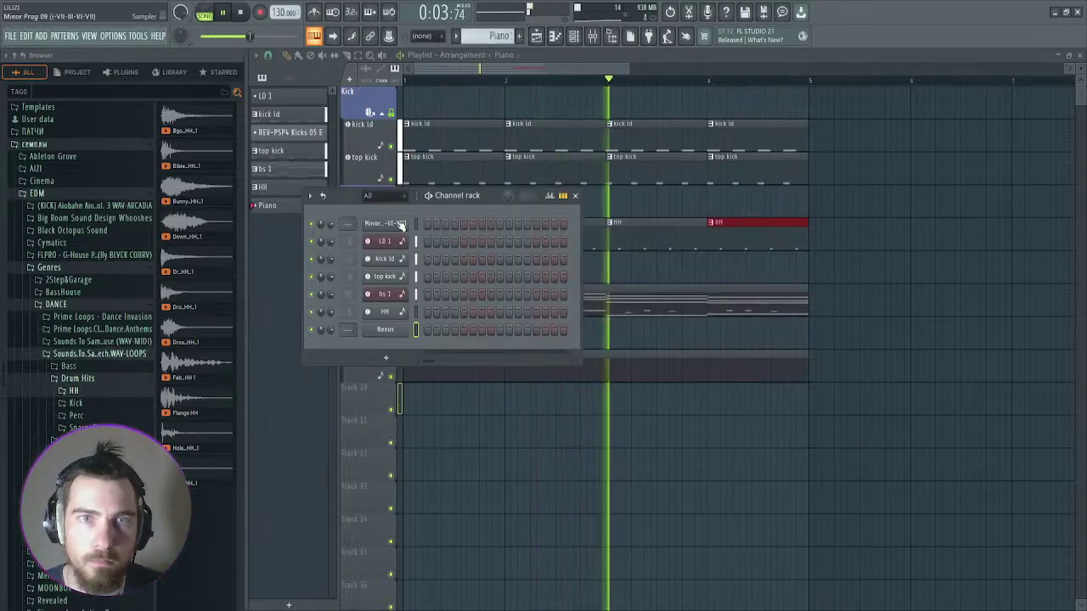
Step: Assign the Nexus channel to its own mixer track, routed to Melodic mix and positioned directly after LD 1
key("F9")
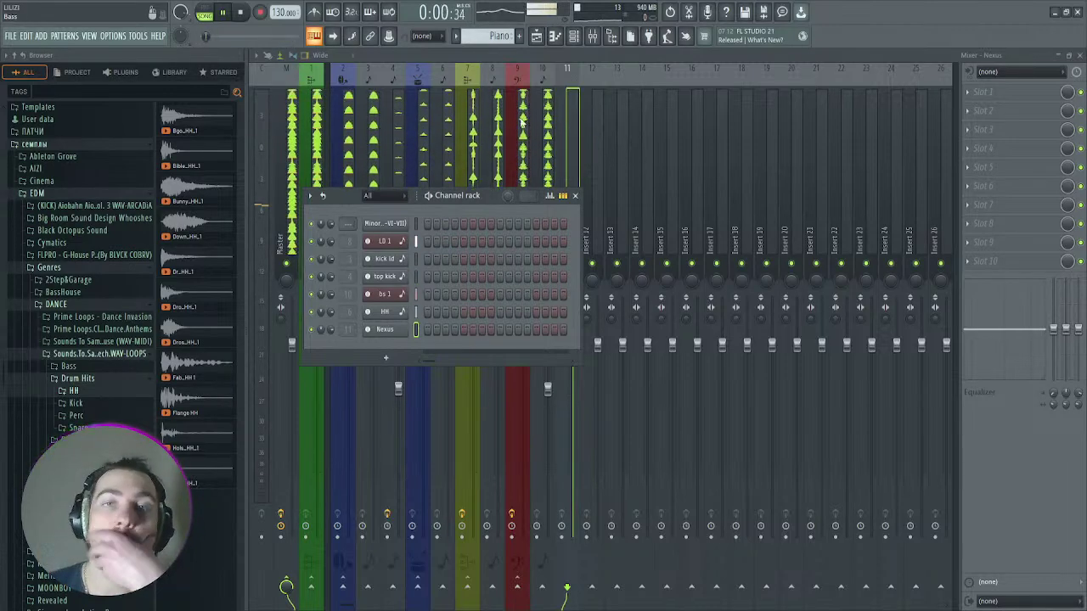
left_click(570, 139)
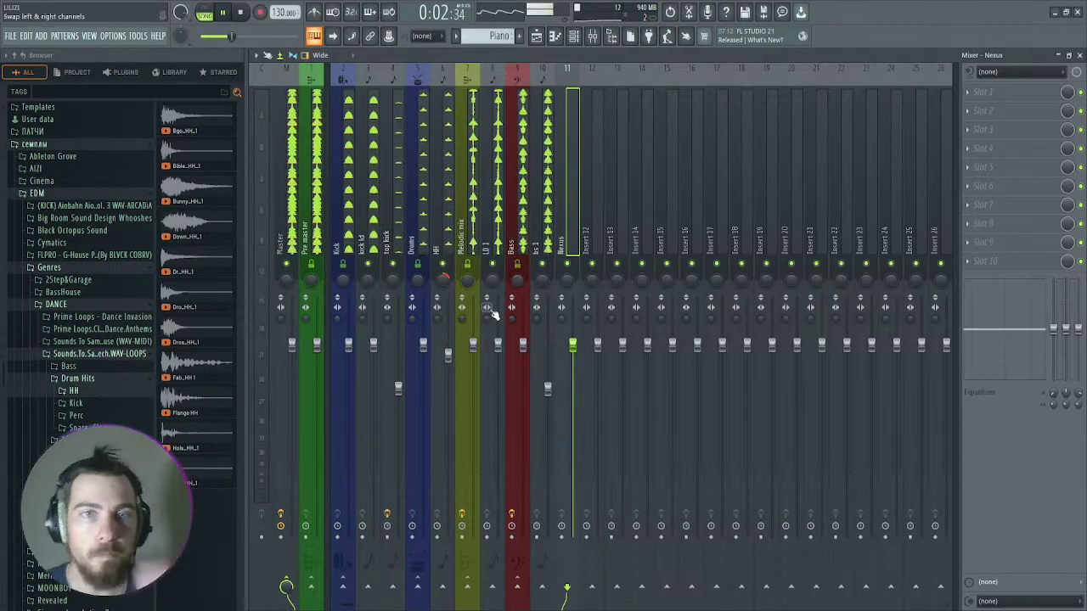
left_click(467, 586)
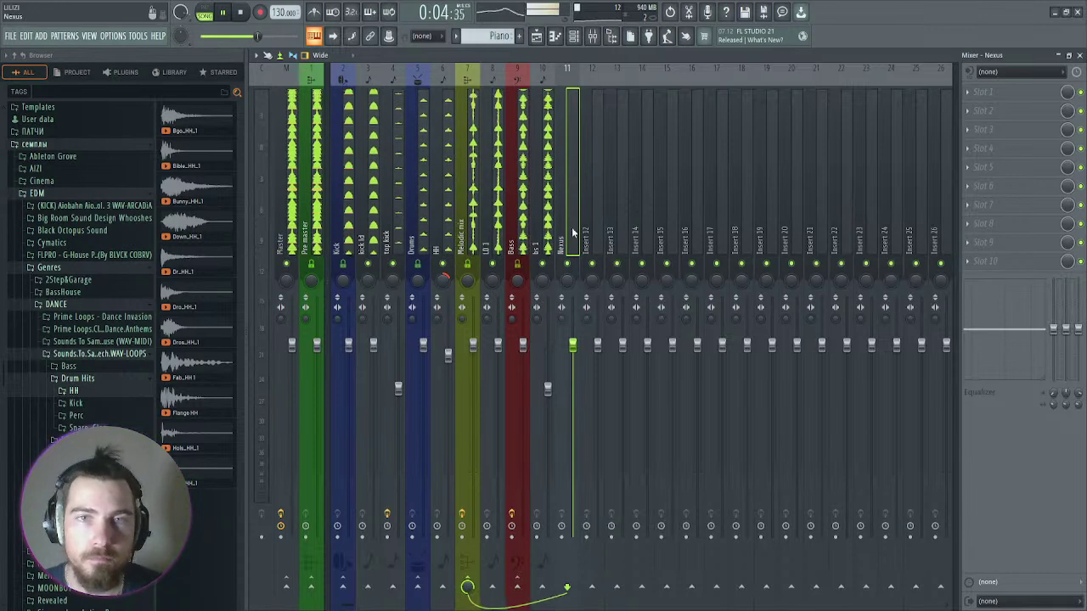
key("alt+Left")
key("alt+Left")
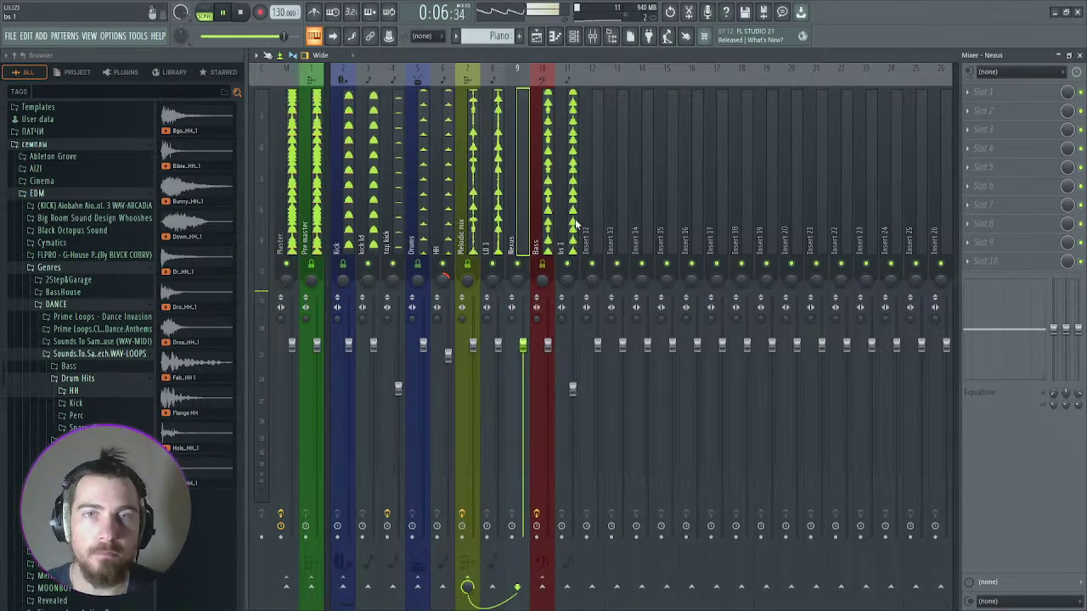
Step: Place the Piano pattern on the Nexus track beneath LD 1, stretched over bars 1 to 4, and rename the track Piano
key("F5")
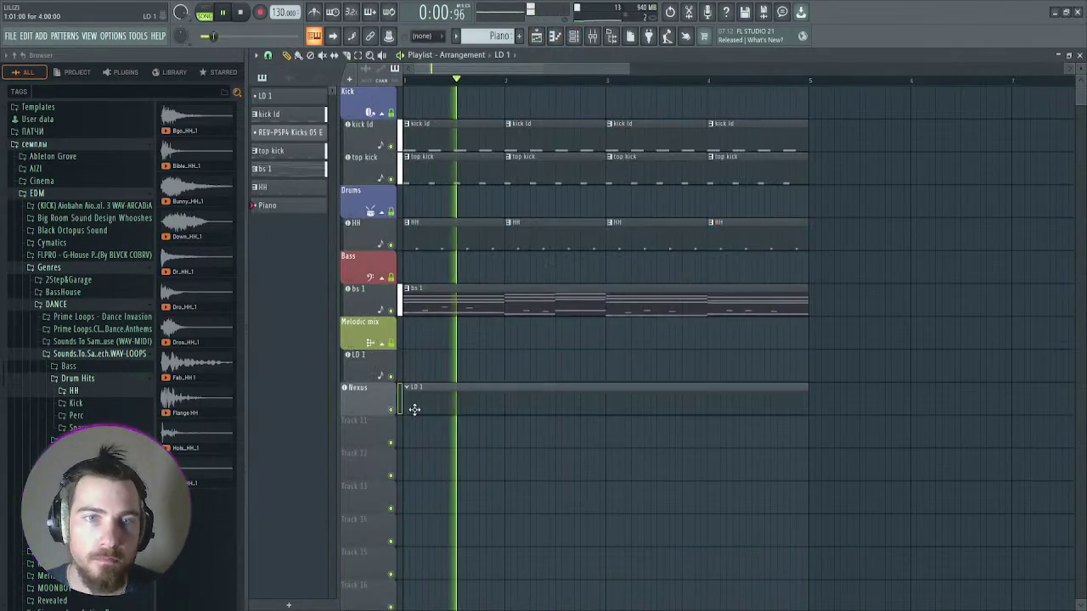
left_click(402, 363)
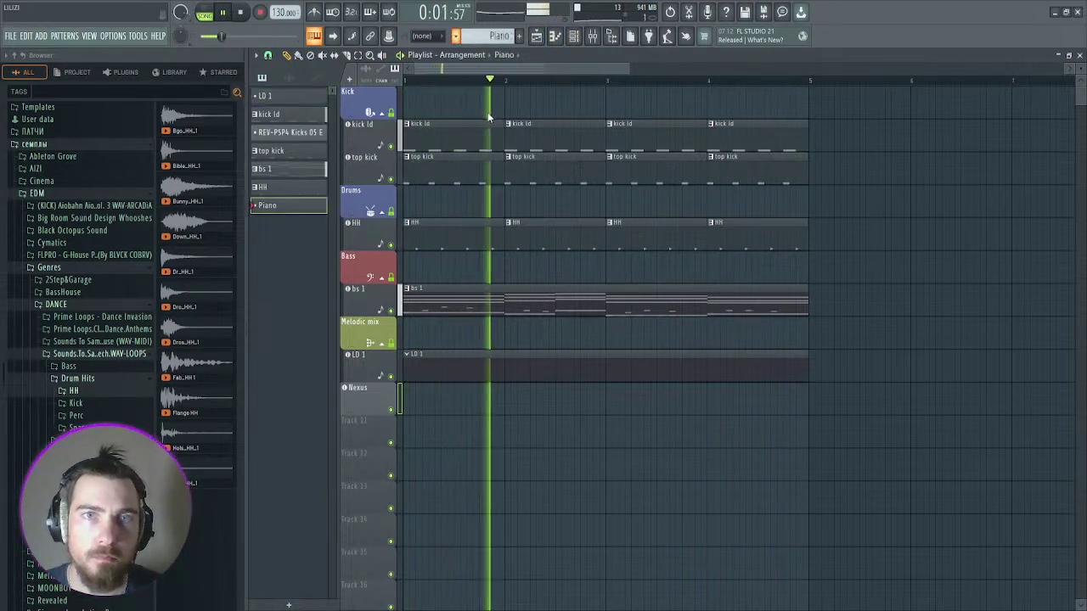
left_click(412, 395)
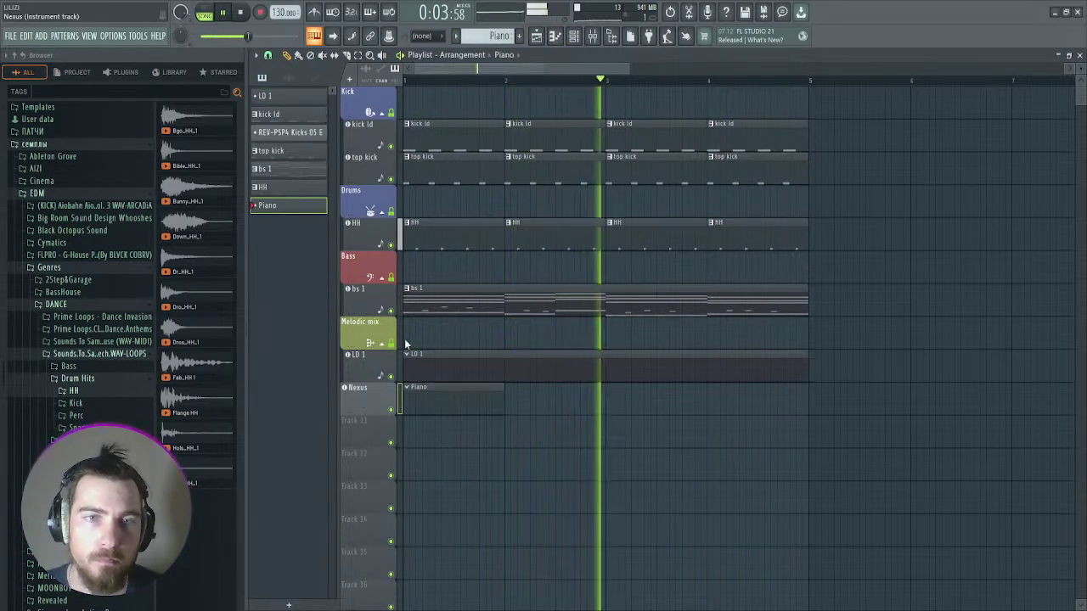
left_click_drag(504, 395, 801, 396)
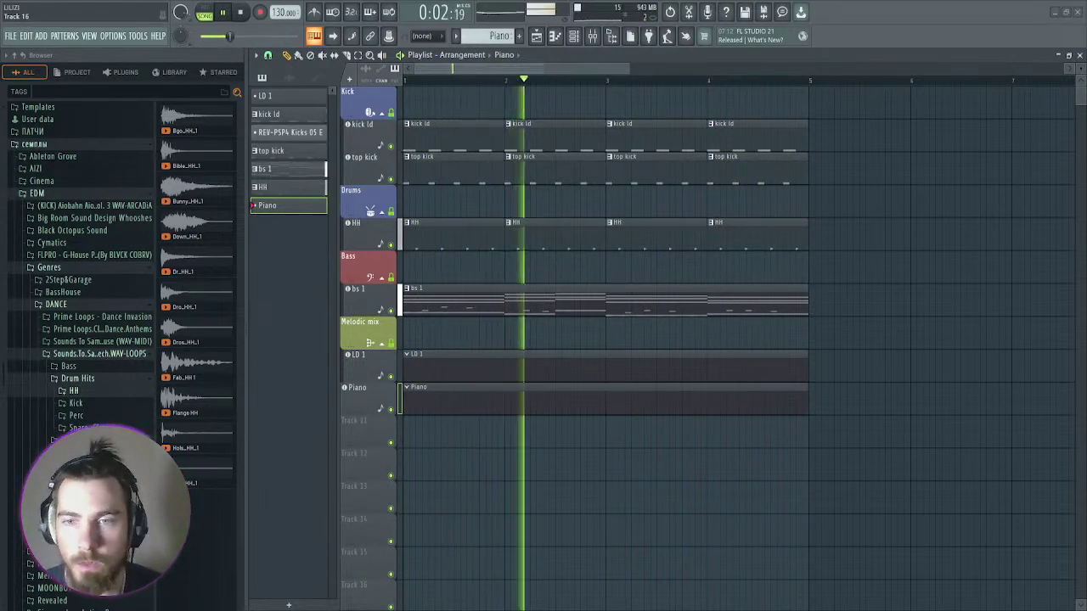
key("space")
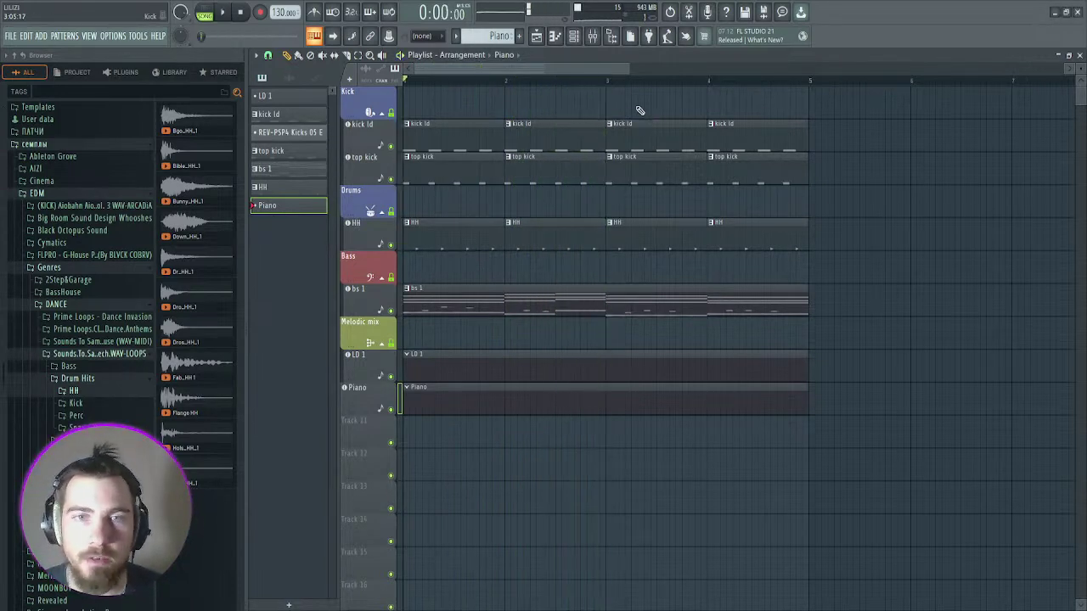
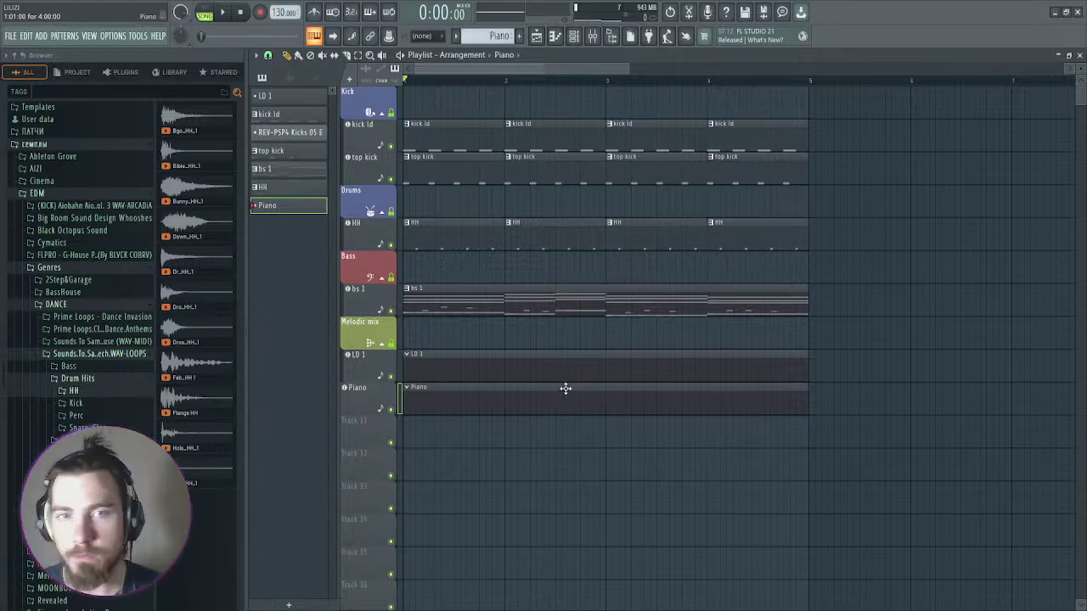
Step: Inspect the Piano channel's Nexus settings from the channel rack
left_click(575, 37)
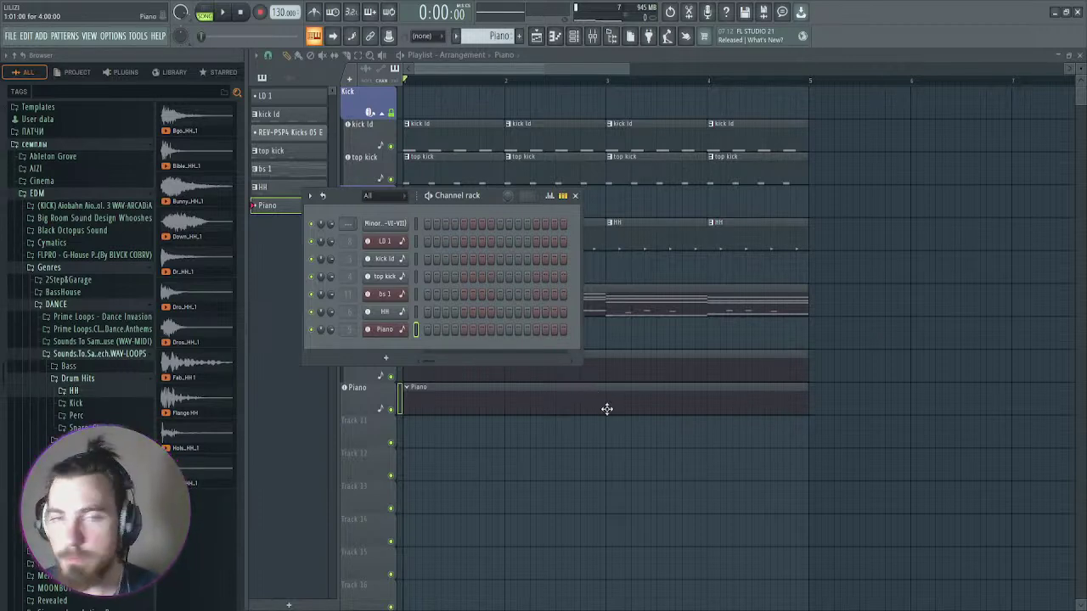
key("F6")
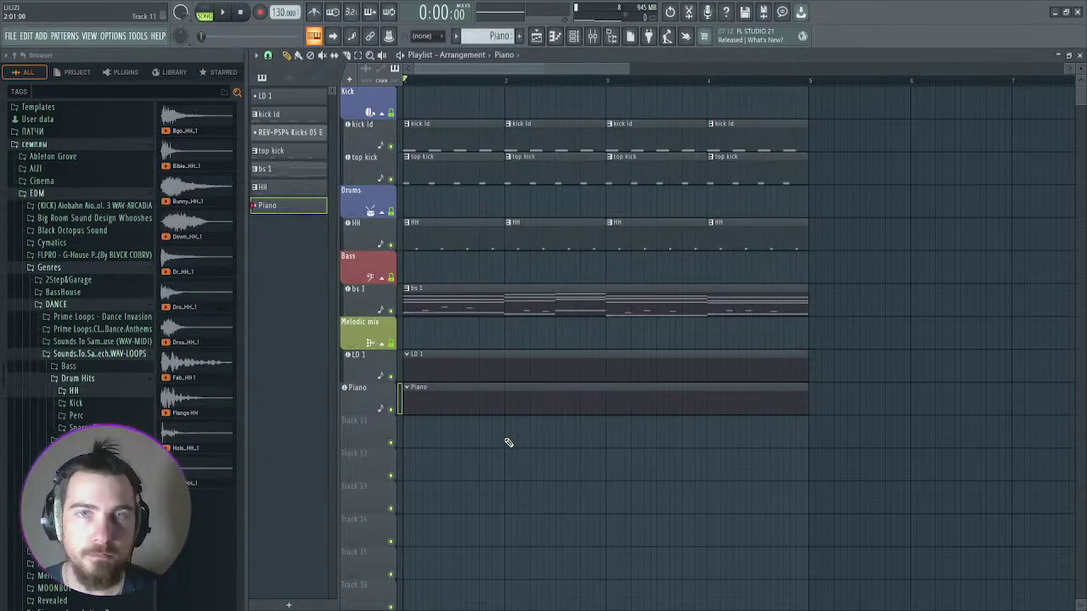
left_click(574, 38)
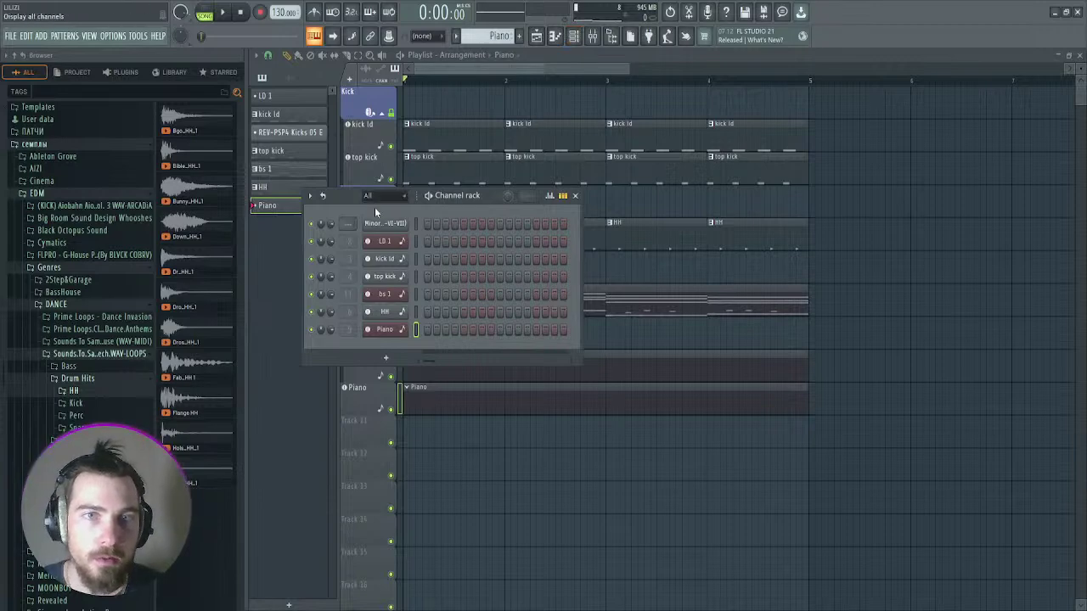
left_click(387, 331)
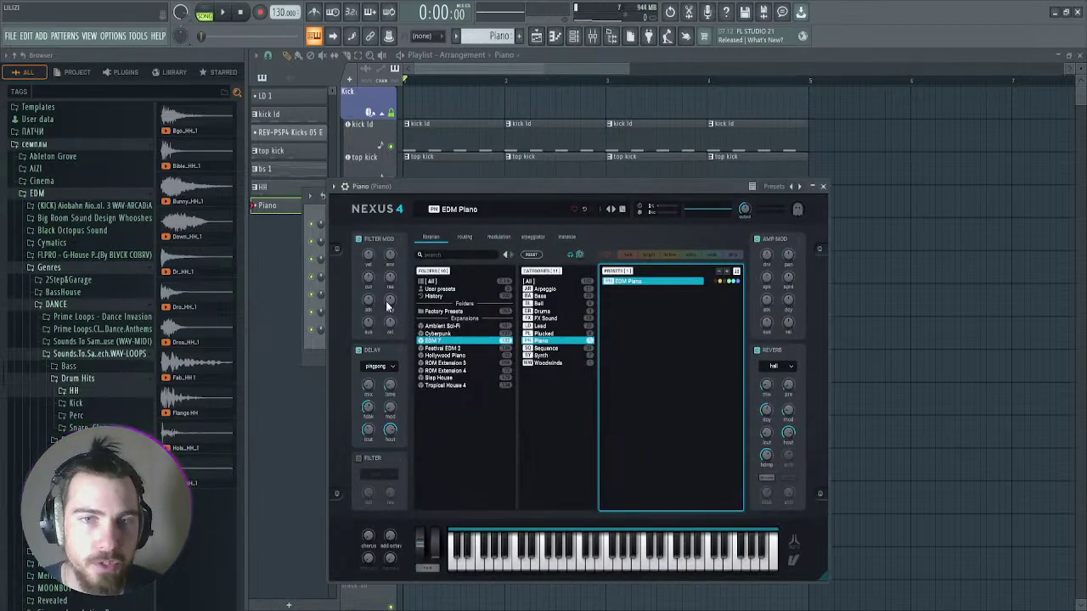
left_click(583, 39)
left_click(577, 37)
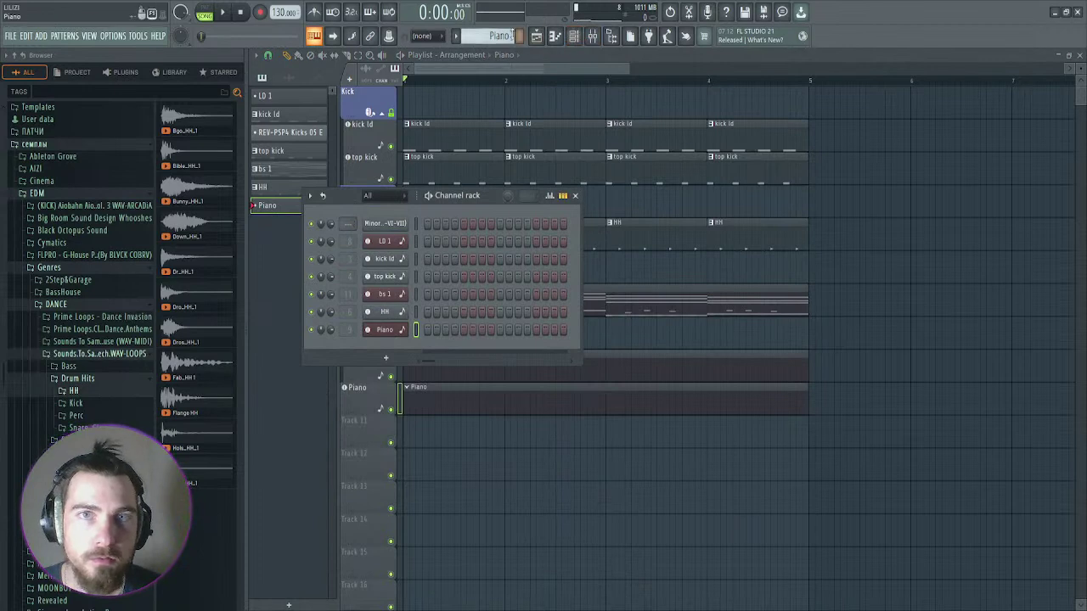
Step: Enter the Piano bass notes in pattern bs 1: E4 in bar 1, D4 and G4 halves in bar 2, C4 in bar 3, D4 in bar 4
scroll(490, 34, "up", 6)
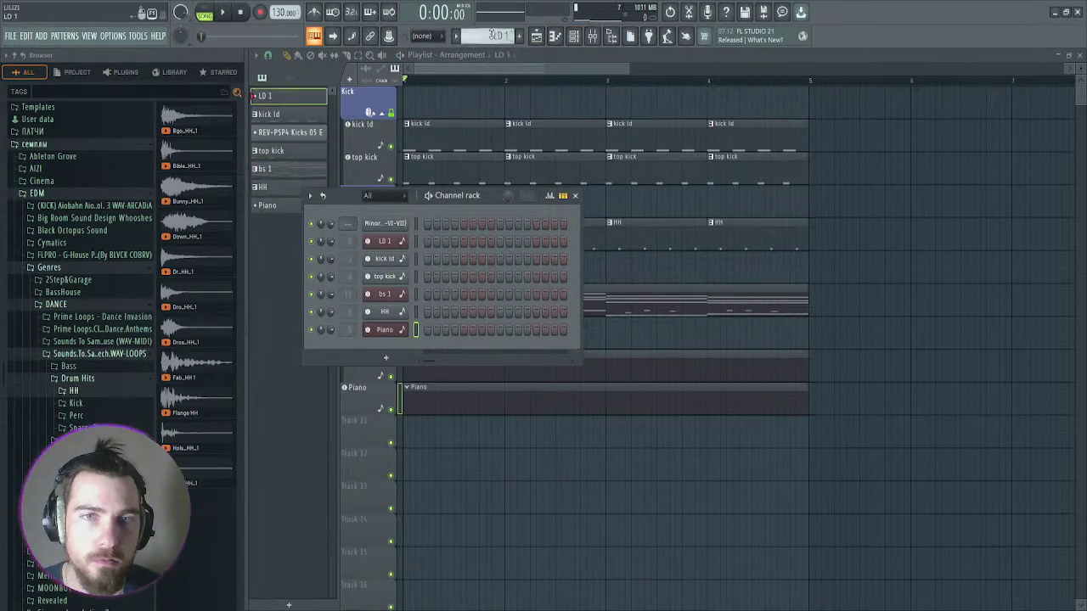
scroll(490, 35, "down", 4)
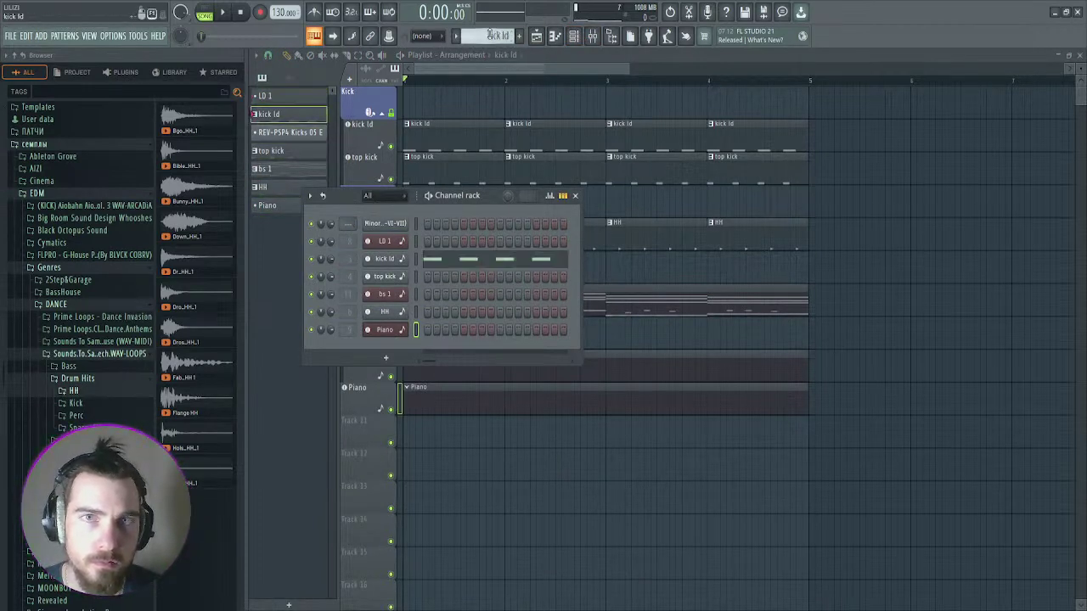
left_click(383, 332)
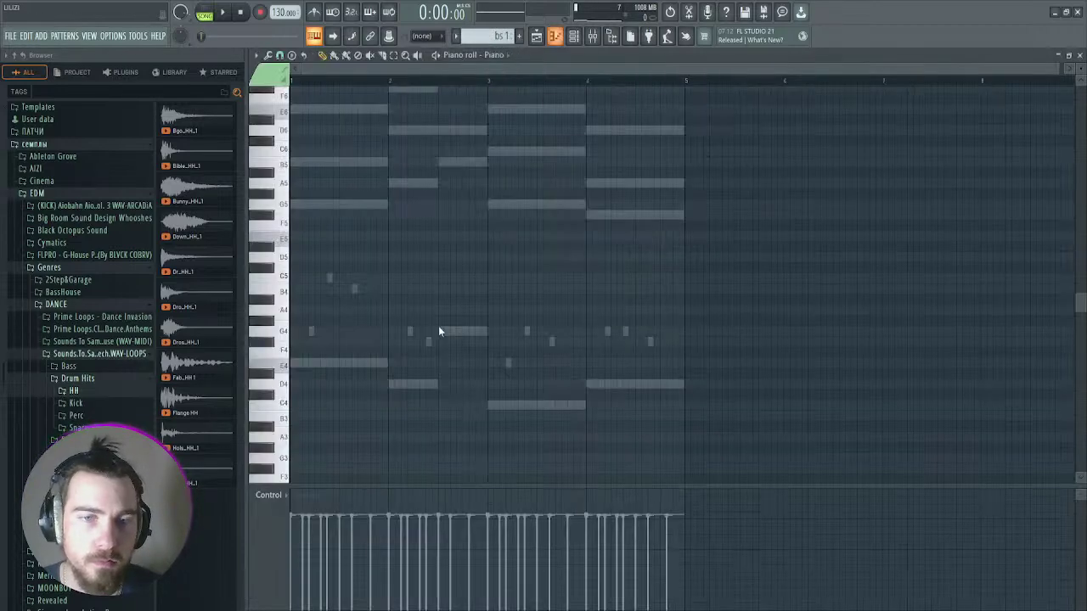
left_click(293, 364)
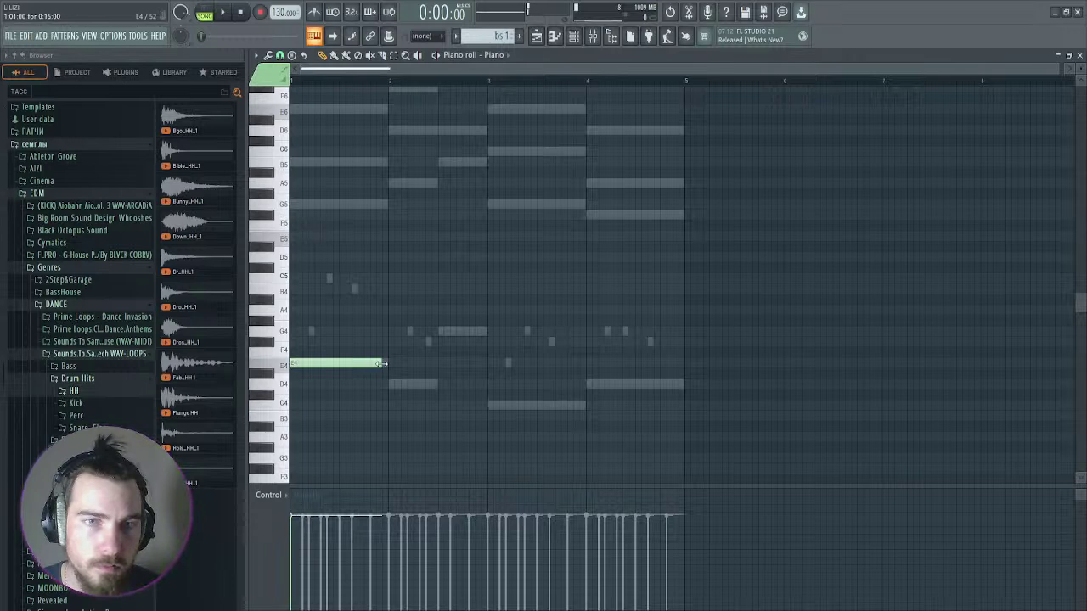
left_click(394, 386)
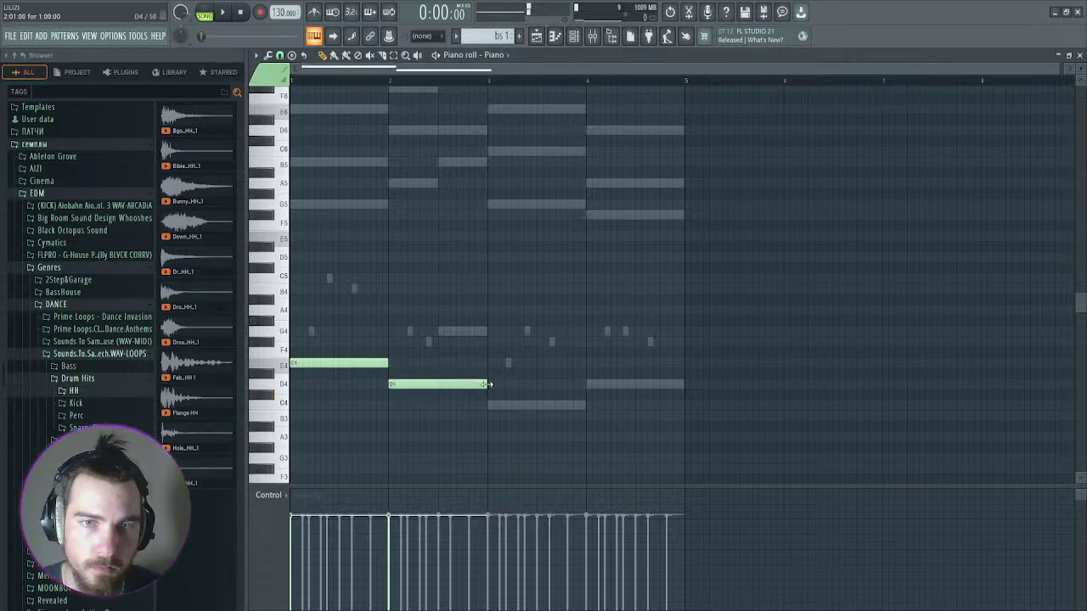
left_click(443, 331)
left_click(489, 405)
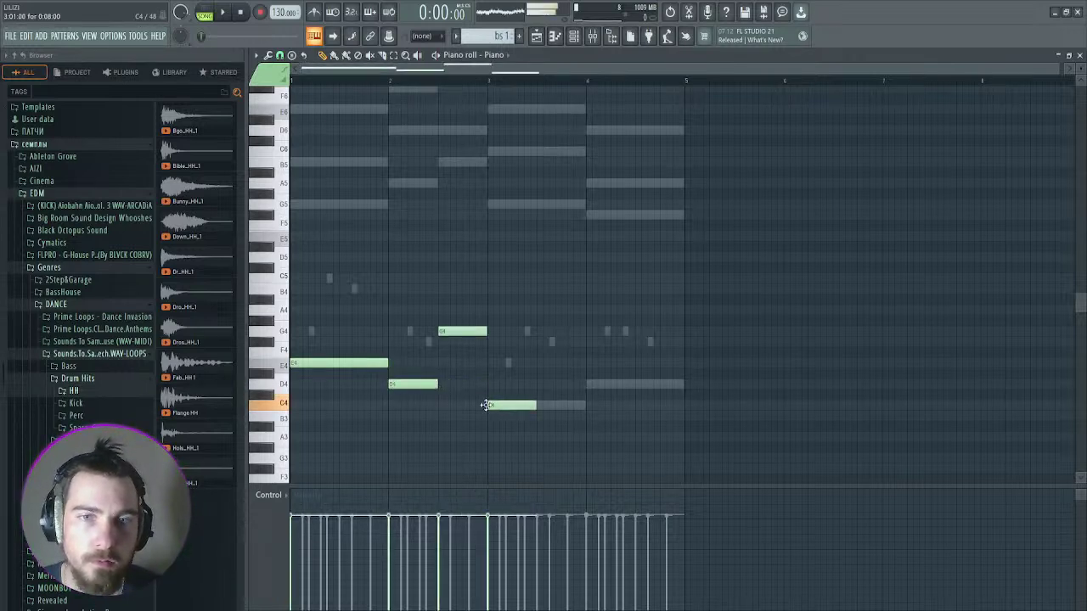
left_click(587, 386)
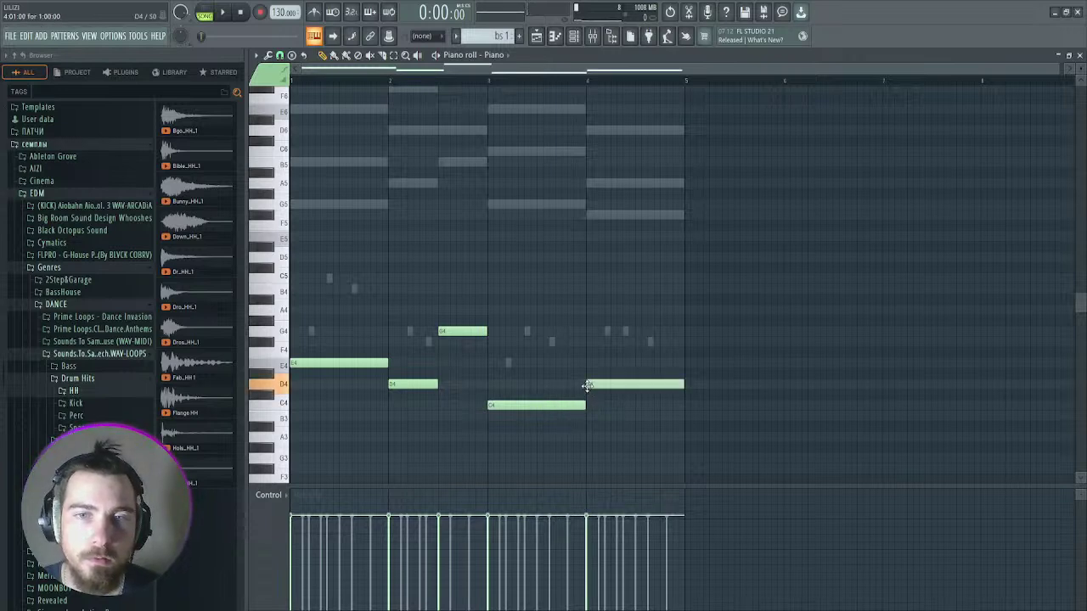
Step: Add the full-bar upper chord notes G5, B5 and E6 to bar 1 of the Piano part
left_click_drag(336, 363, 338, 108)
scroll(379, 269, "up", 4)
scroll(379, 269, "up", 1)
left_click_drag(297, 311, 293, 321)
left_click(293, 364)
Step: Add the bar 2 upper notes following the ghost notes: half-bar A5 and F#6, D6 across the bar, and half-bar G6 and B5
left_click_drag(491, 344, 435, 340)
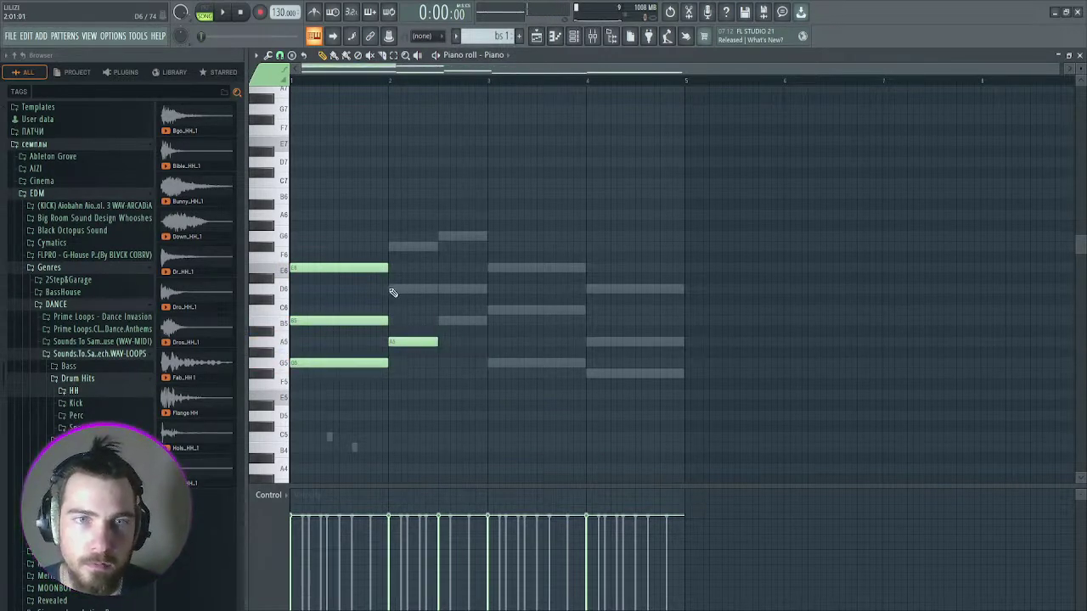
left_click(392, 292)
left_click(391, 247)
left_click(442, 236)
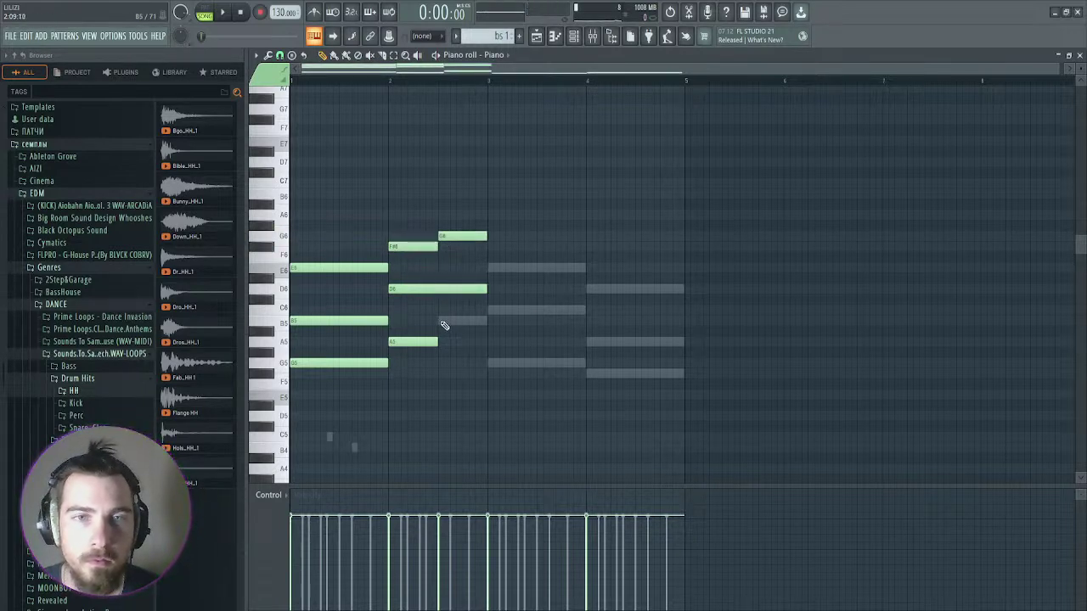
left_click(443, 323)
Step: Add the upper chords C6, E6 and G5 in bar 3 and D6, A5 and F#5 in bar 4 of the Piano part
left_click(495, 310)
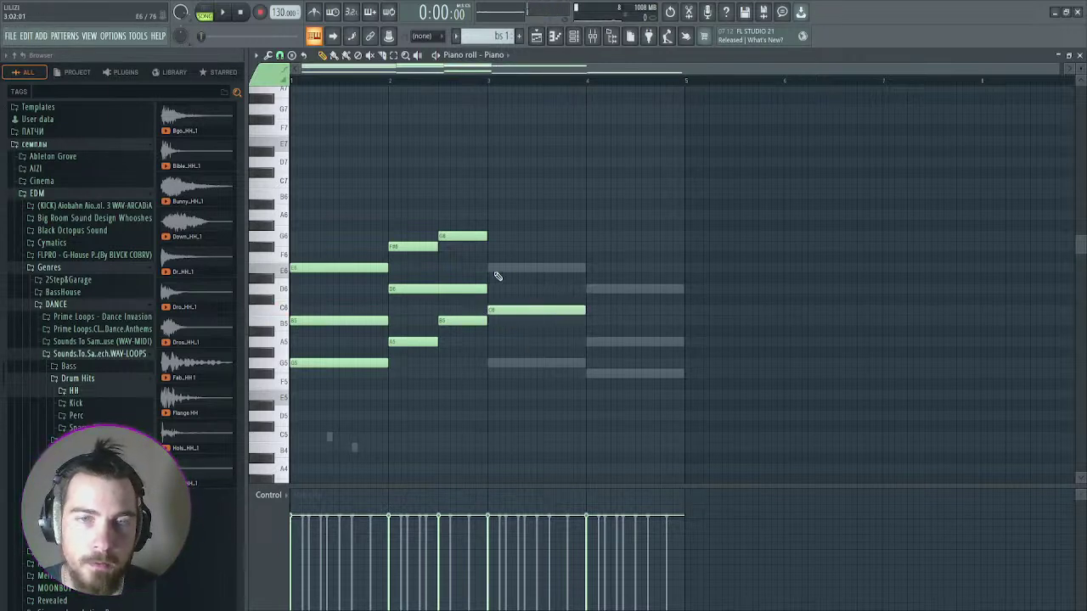
left_click(488, 268)
left_click(592, 290)
left_click(491, 363)
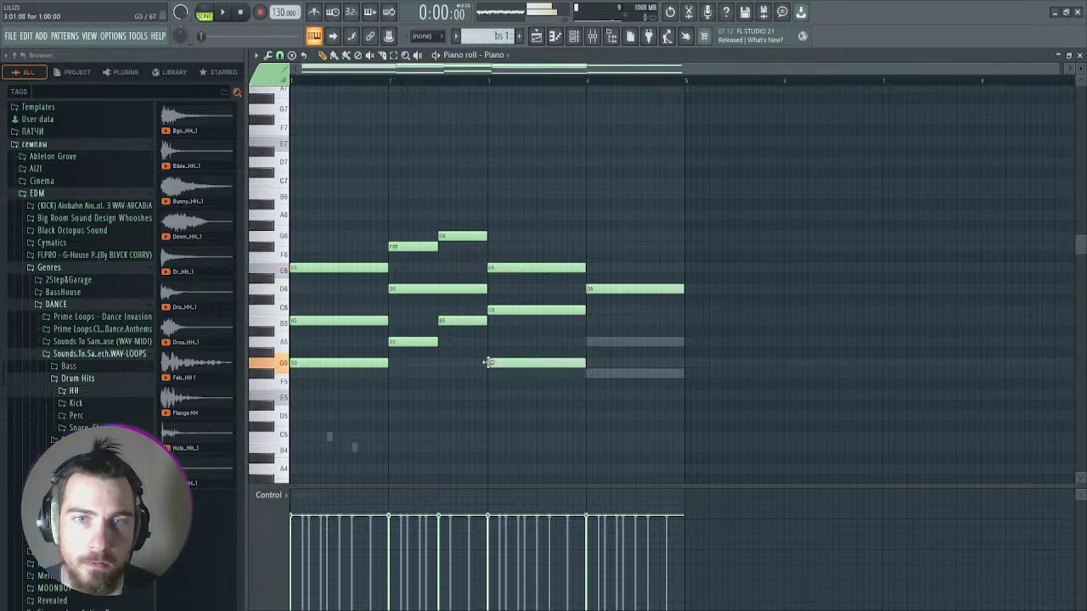
left_click(588, 374)
left_click(589, 343)
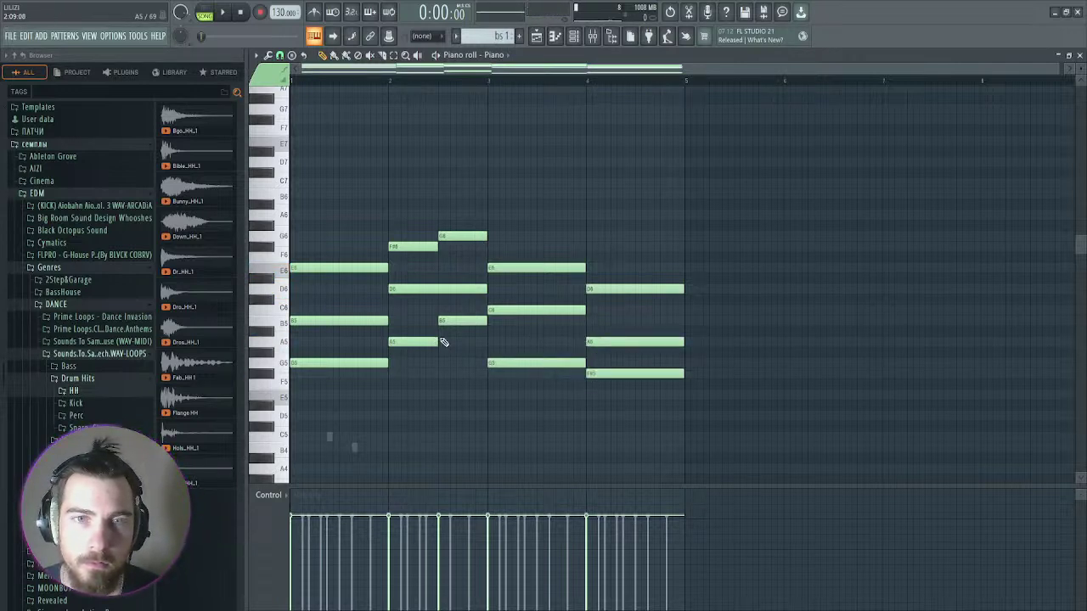
Step: Try full-bar D6 notes in bars 1 and 3 of the Piano part, play the loop, and delete the added notes
left_click_drag(451, 288, 352, 289)
left_click(487, 290)
key("space")
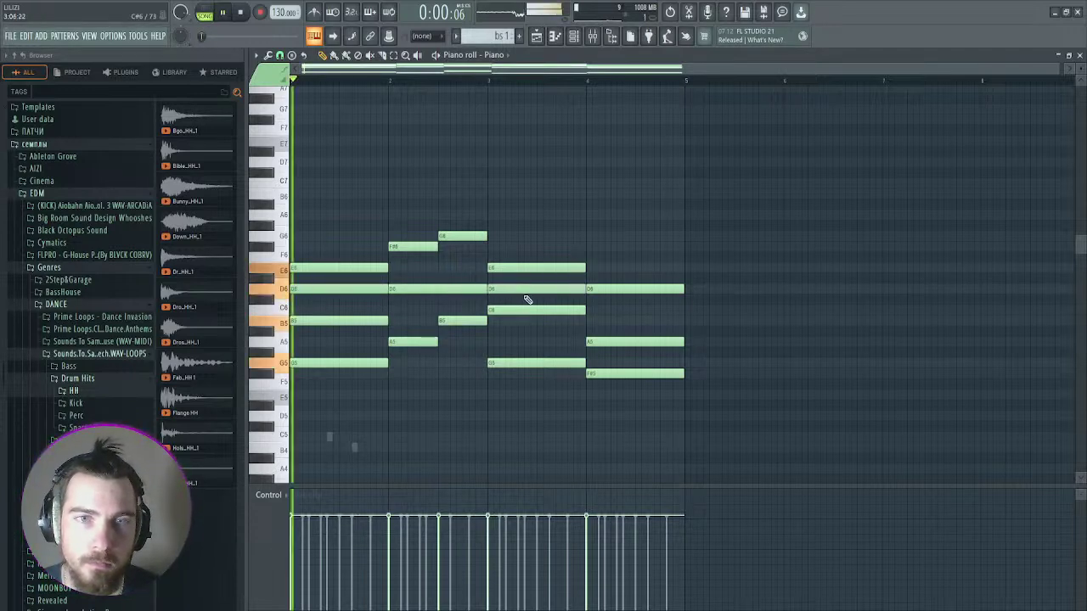
scroll(502, 247, "down", 4)
scroll(495, 244, "up", 4)
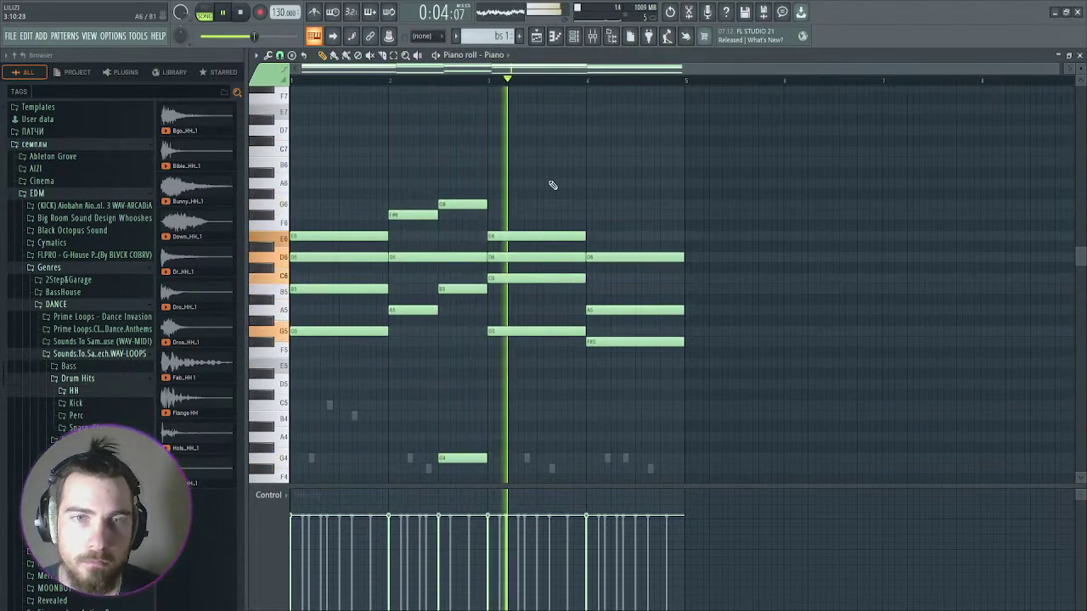
right_click(519, 256)
key("space")
key("space")
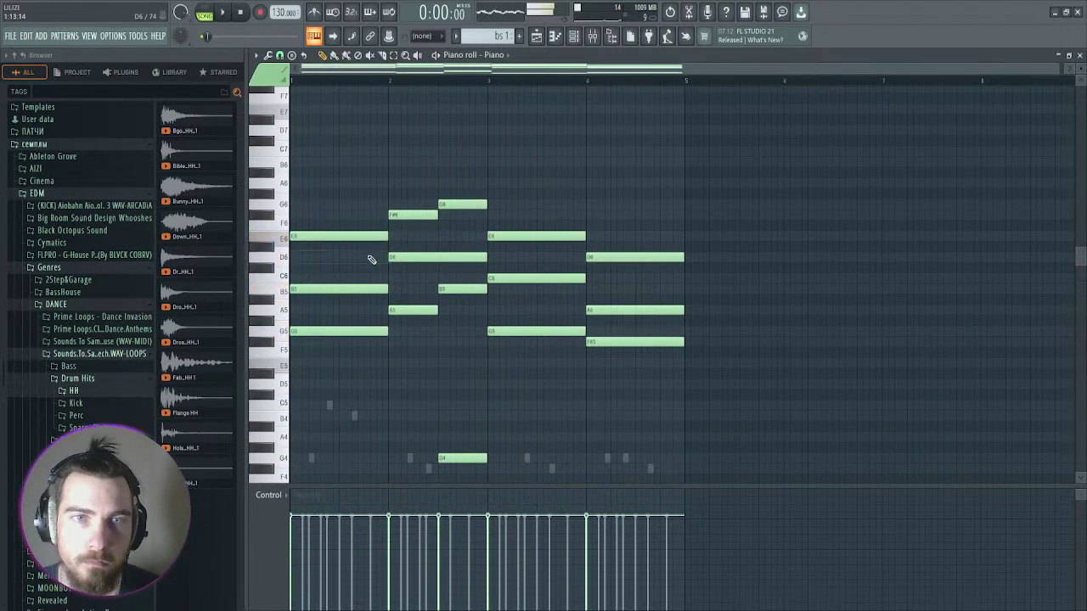
Step: Add a full-bar D6 note to bar 1 of the Piano part and raise it one octave to D7
key("space")
left_click(326, 255)
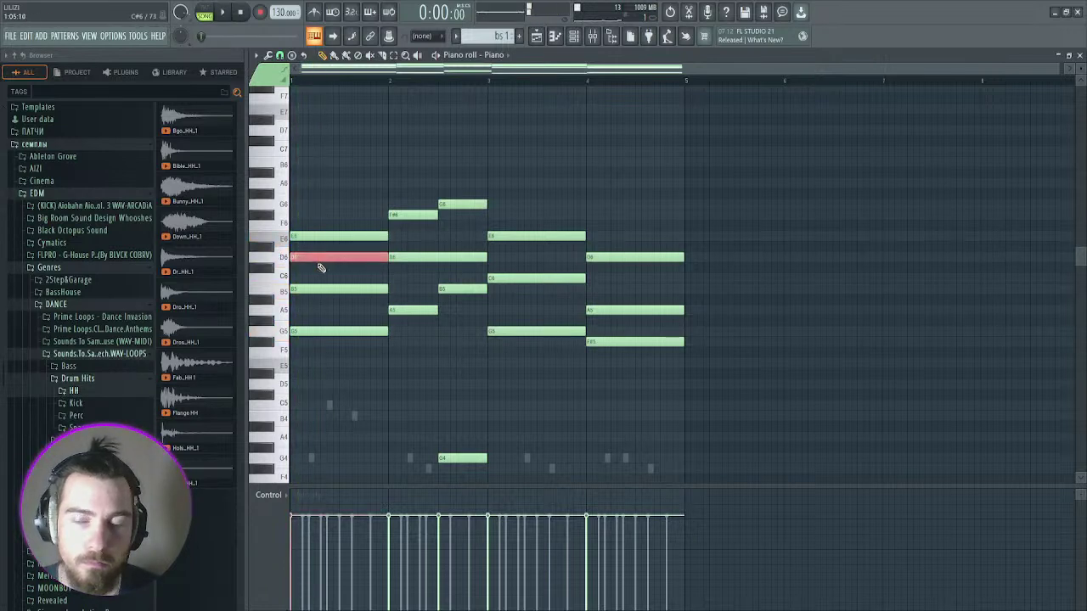
key("ctrl+Up")
Step: Lower the Piano mixer track's volume to 59% (-10.0 dB) while the loop plays
key("space")
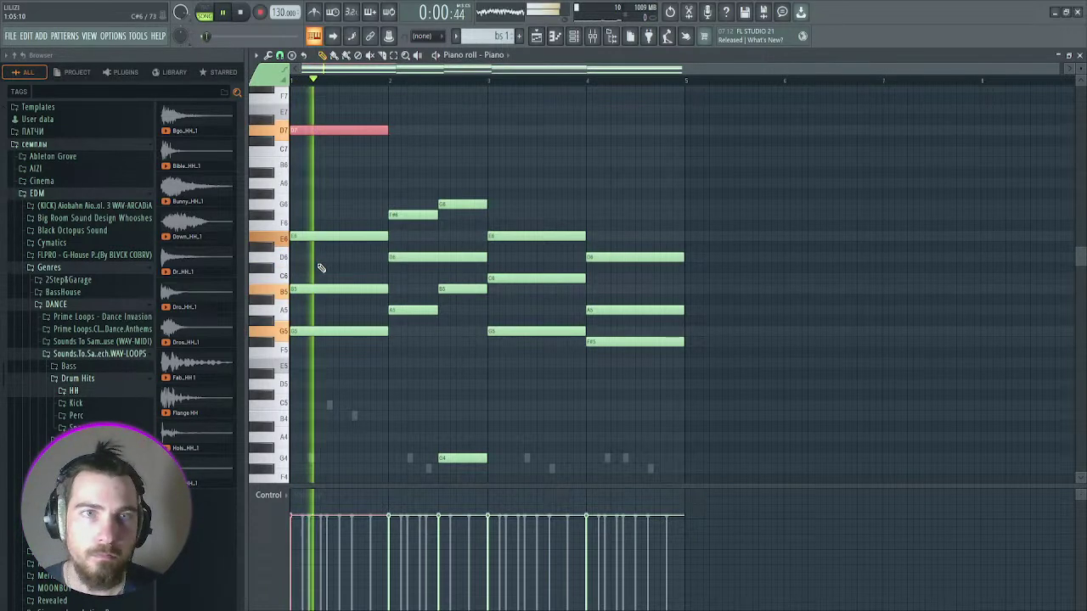
left_click(592, 35)
left_click_drag(524, 347, 526, 423)
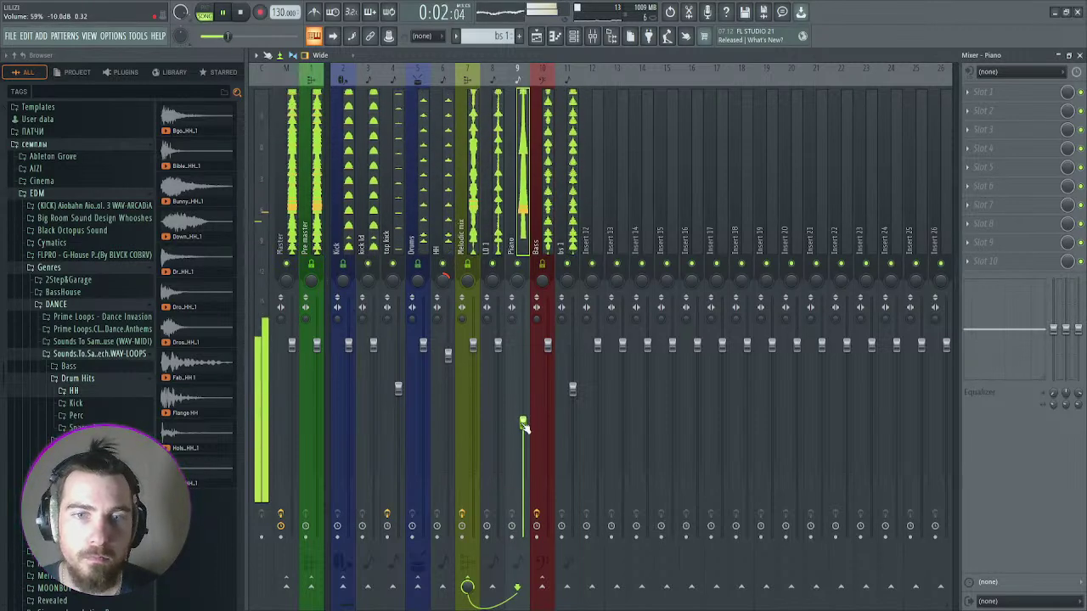
Step: Audition Steinway & Sons D-274 Master from the Hollywood Piano expansion's Piano category in the Piano channel's Nexus, and load Dance-Pop Piano 1
left_click(573, 36)
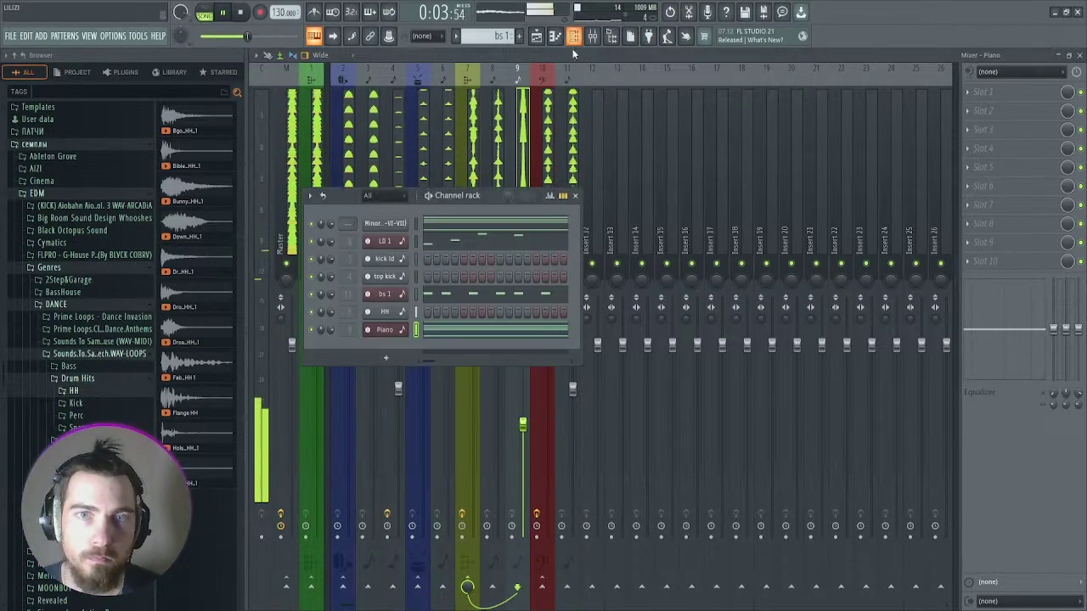
left_click(385, 329)
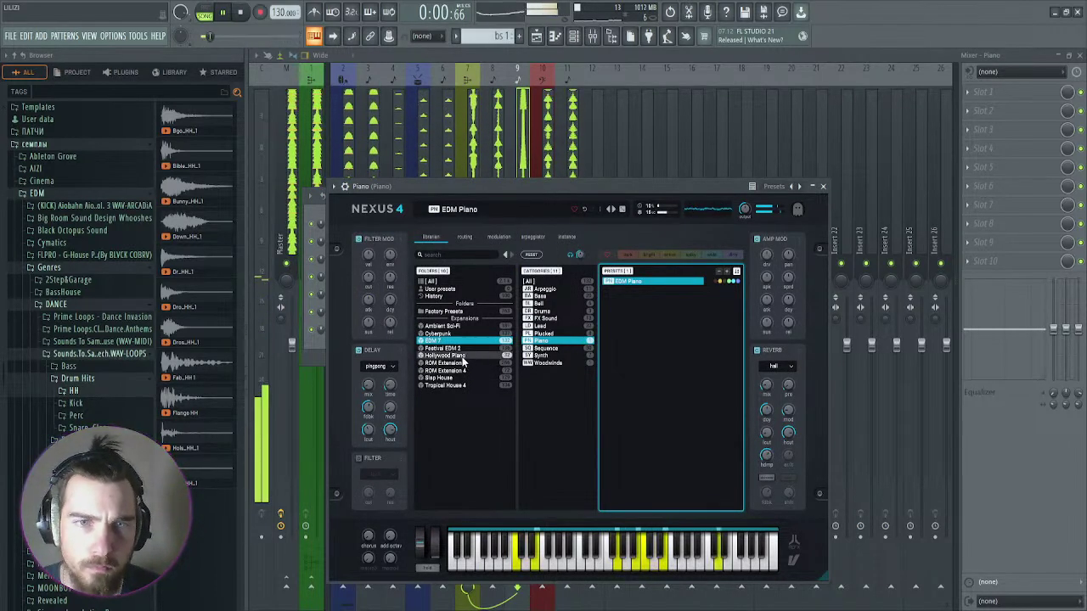
left_click(448, 348)
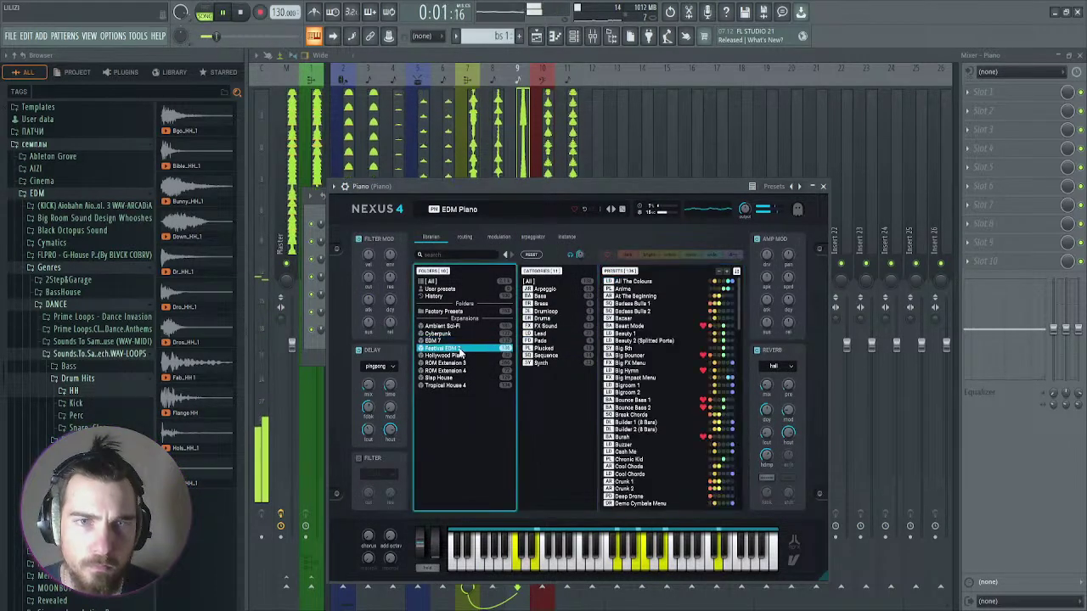
left_click(510, 355)
left_click(542, 326)
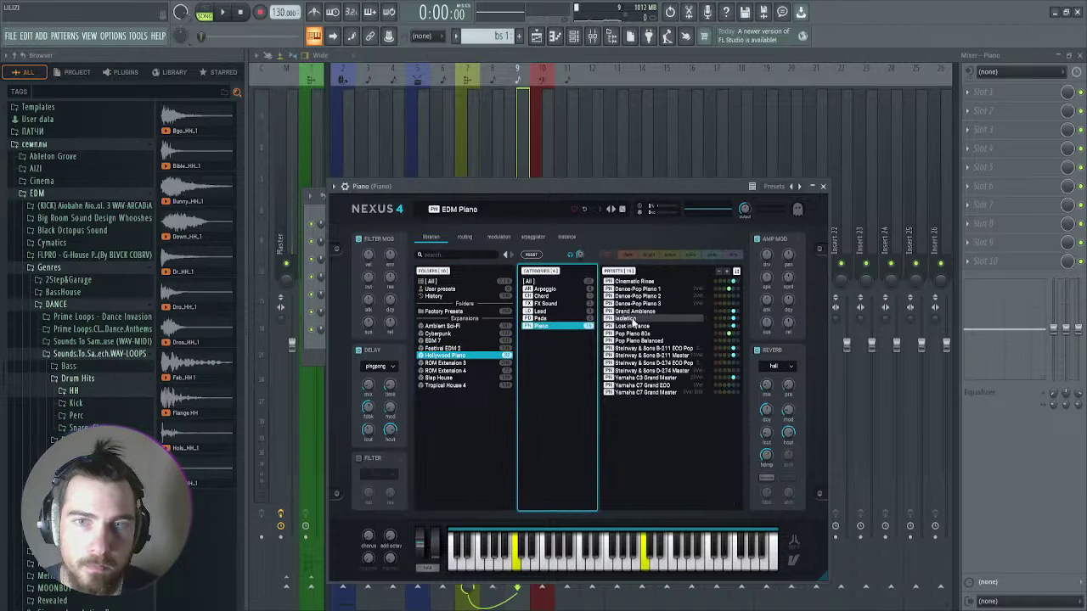
left_click(632, 370)
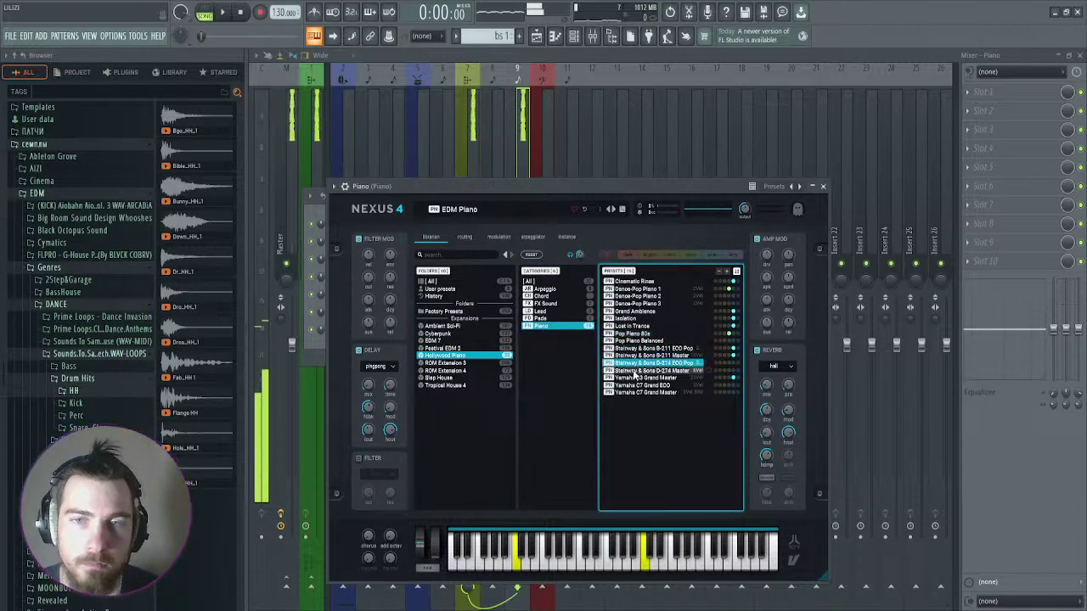
key("space")
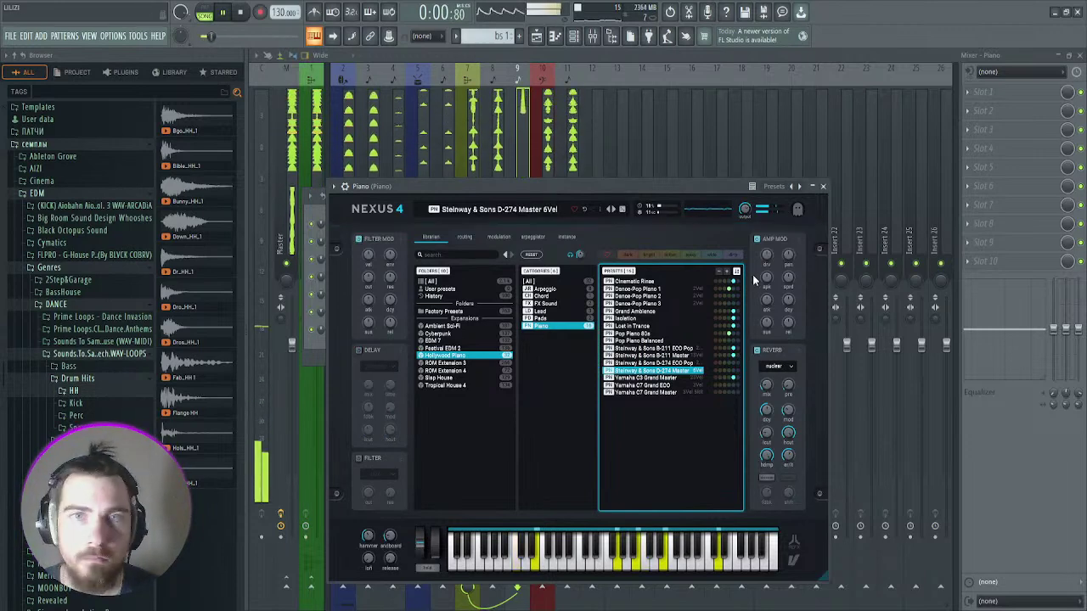
left_click(666, 289)
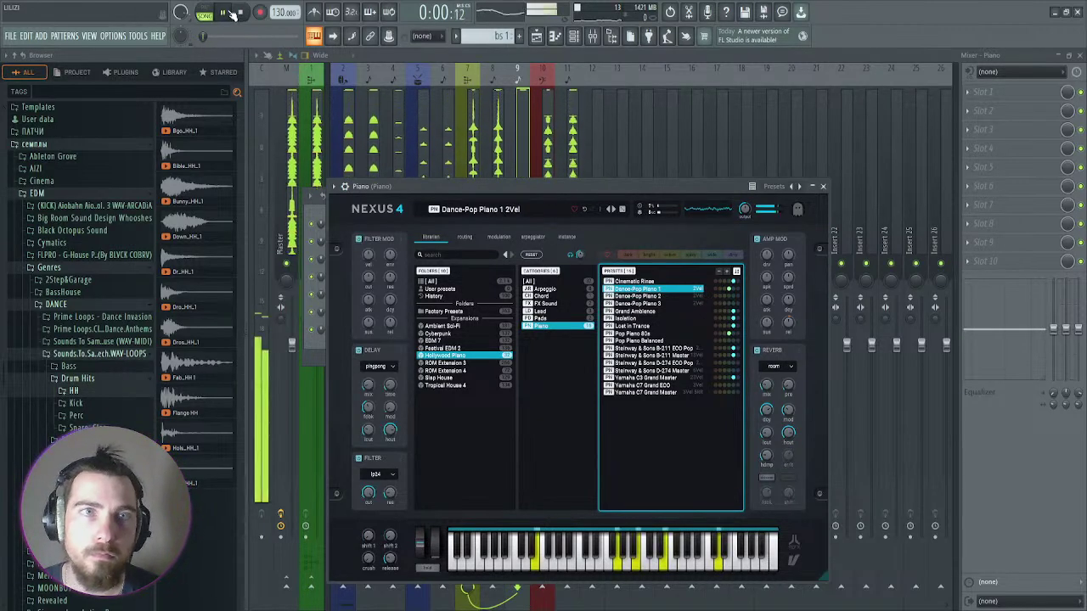
Step: Insert FabFilter Pro-Q 3 in the first effect slot of the Piano mixer track
left_click(536, 38)
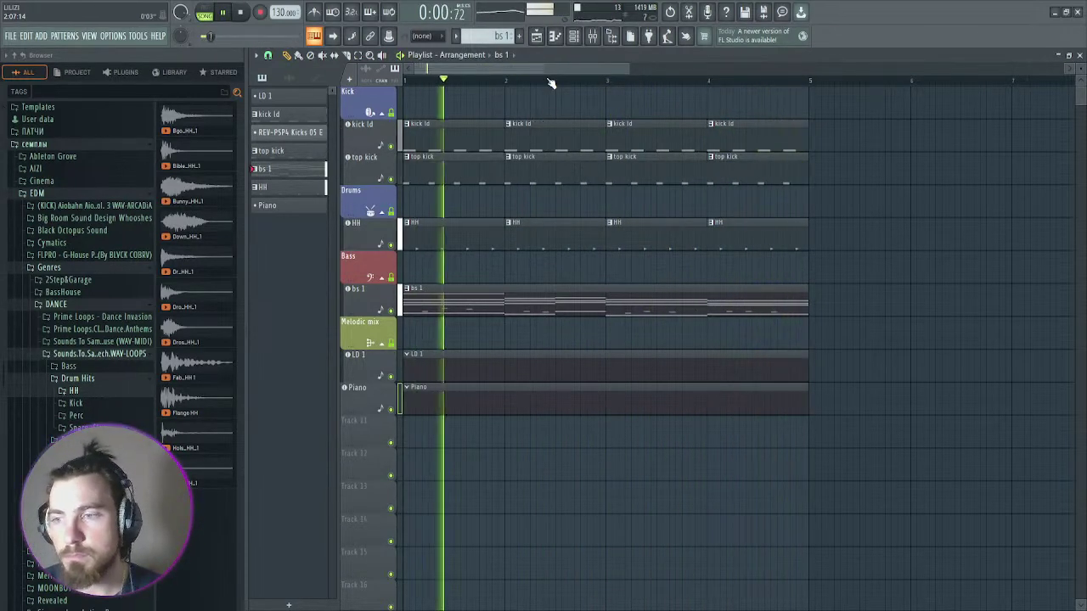
left_click(574, 36)
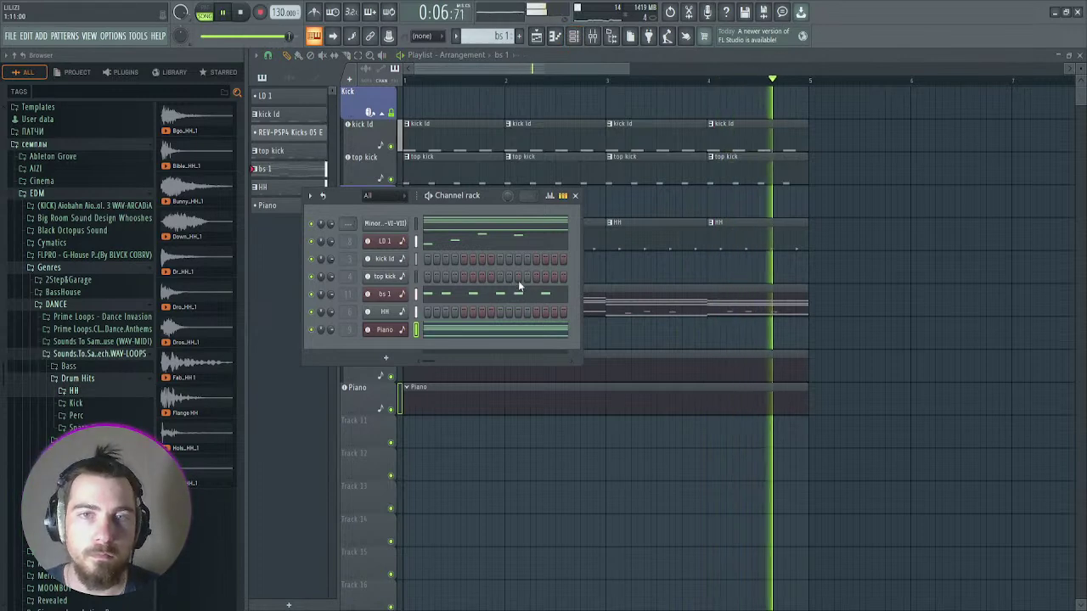
left_click(595, 36)
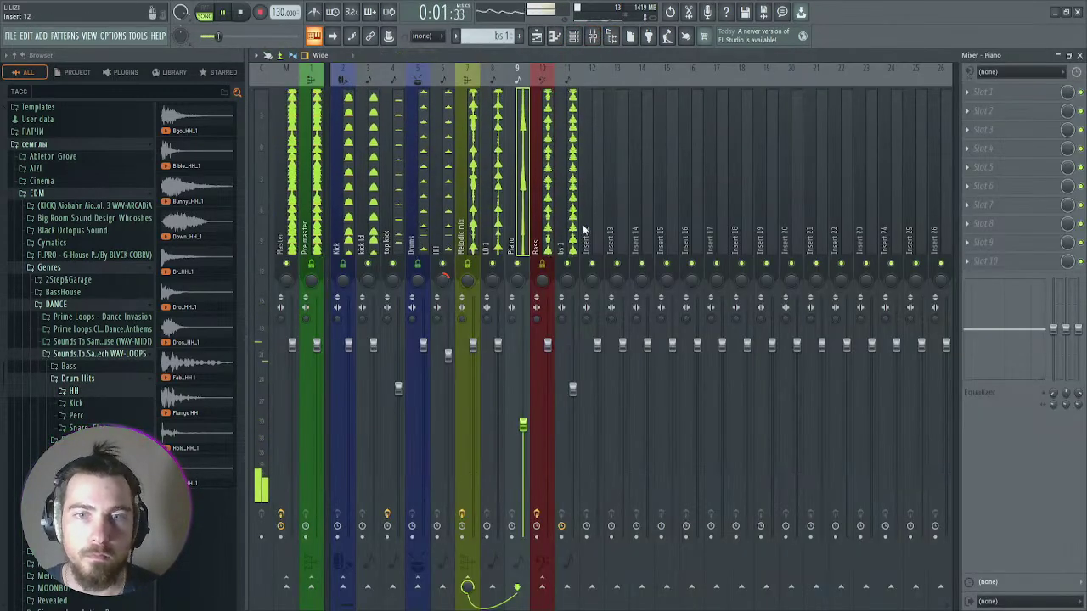
left_click(473, 170)
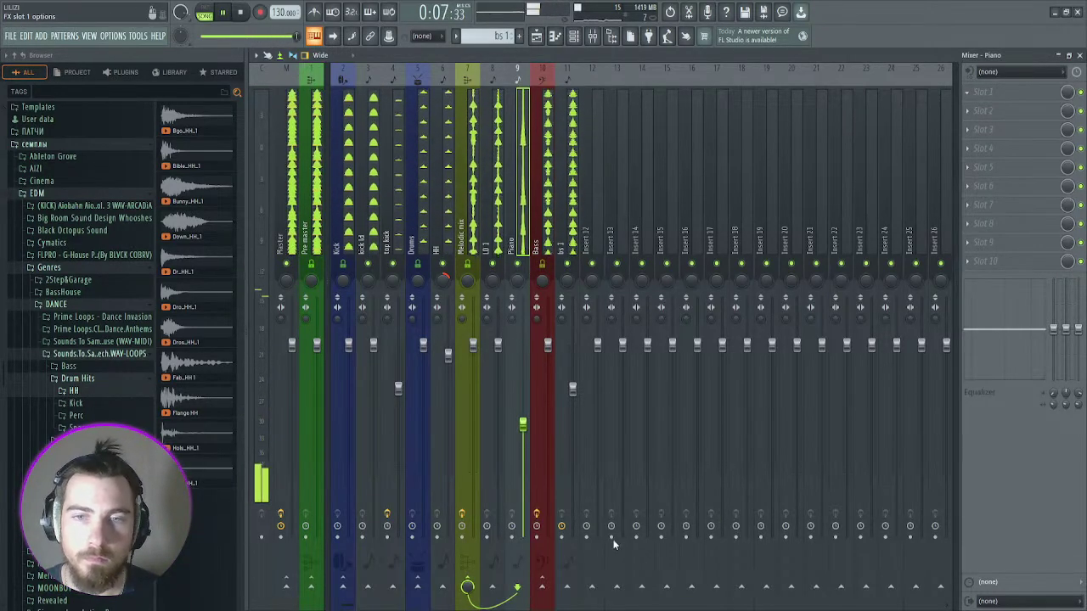
left_click(985, 92)
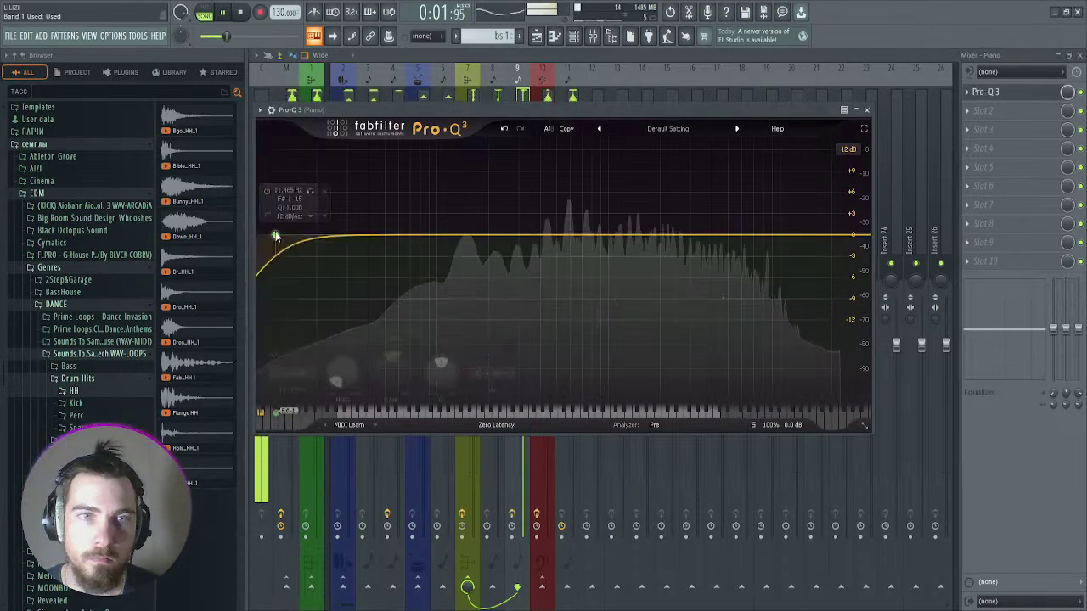
Step: Shape the Piano EQ with a 30 dB/oct low cut at about 110 Hz, a slight mid dip, and a +2.98 dB bell at 3977.3 Hz
left_click(274, 236)
left_click_drag(275, 235, 439, 235)
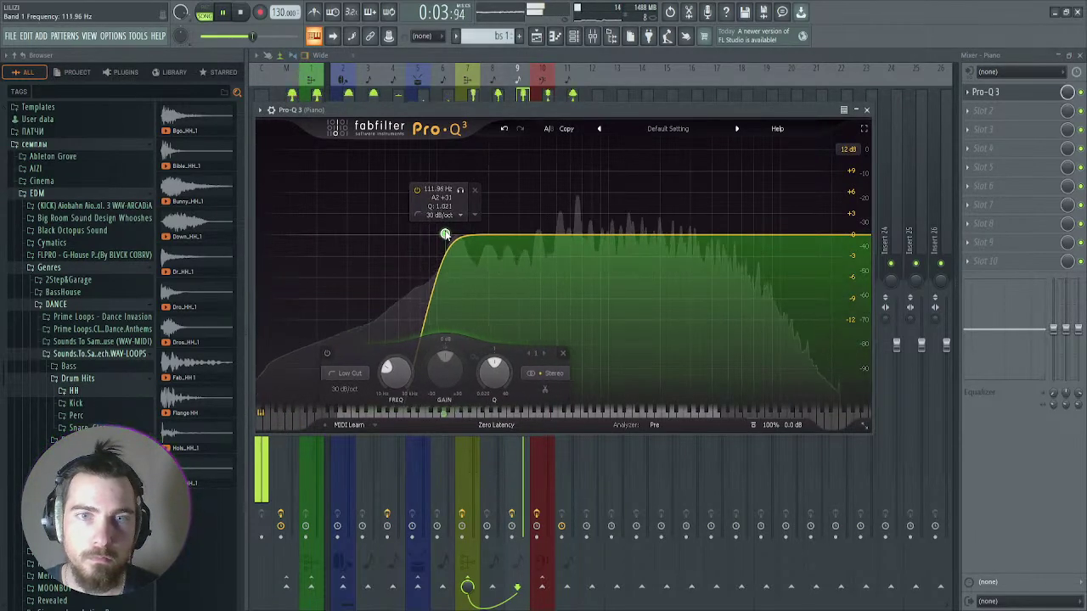
left_click(719, 235)
mouse_move(718, 235)
left_mouse_down()
mouse_move(569, 245)
mouse_move(711, 215)
left_mouse_up()
left_click(696, 236)
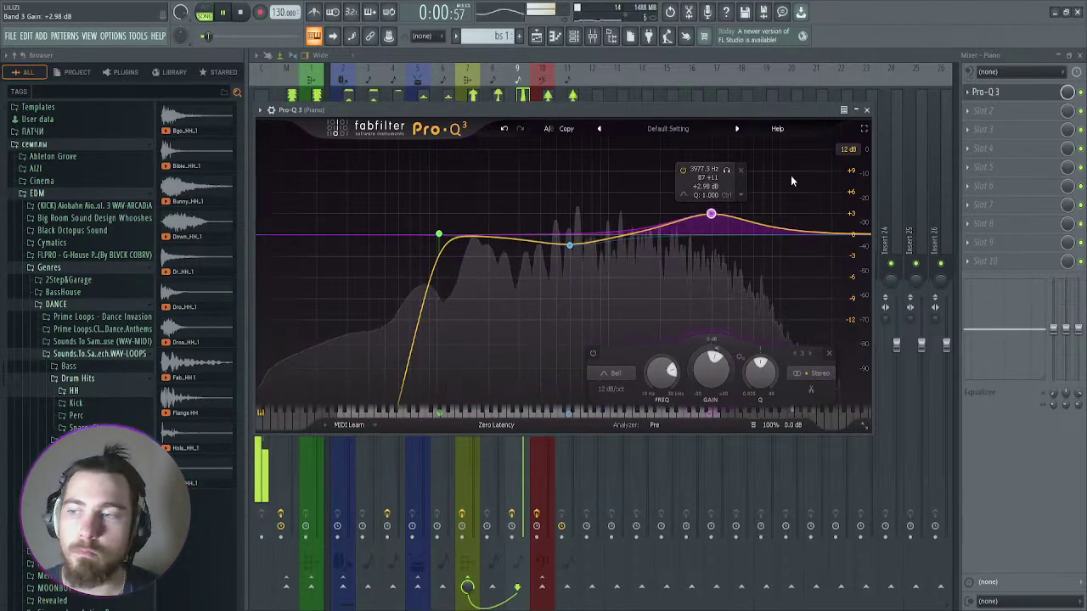
left_click(866, 110)
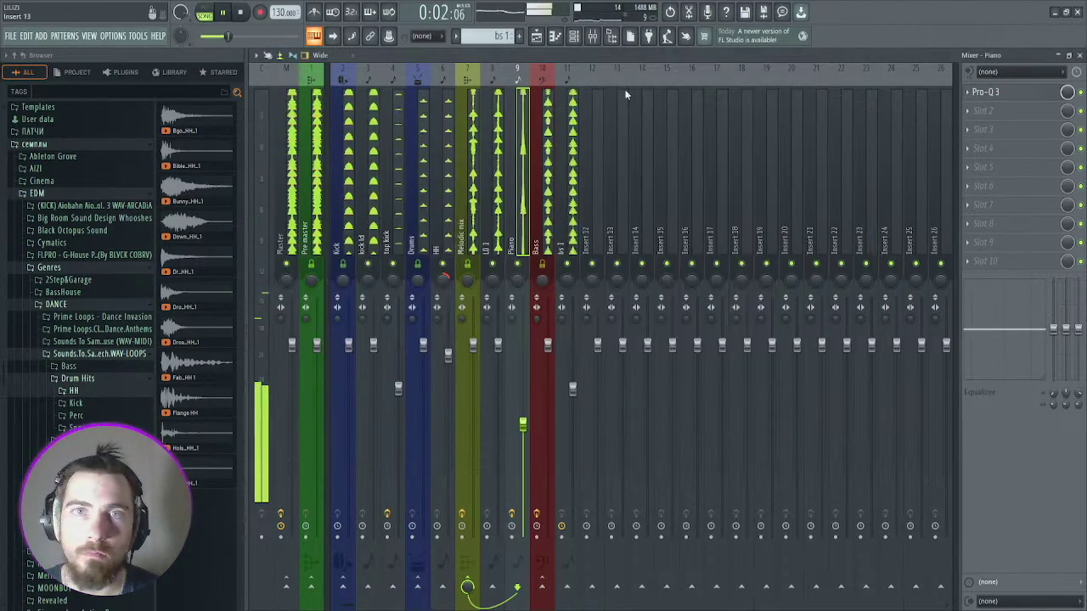
Step: Show the whole four-bar arrangement in the playlist during playback
left_click(538, 37)
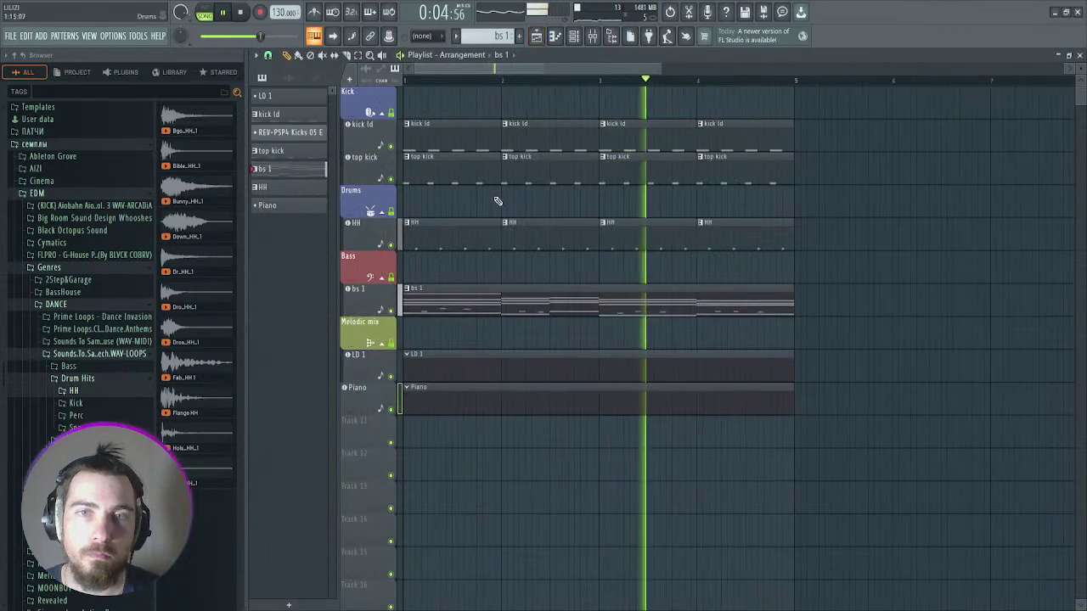
scroll(498, 200, "down", 2)
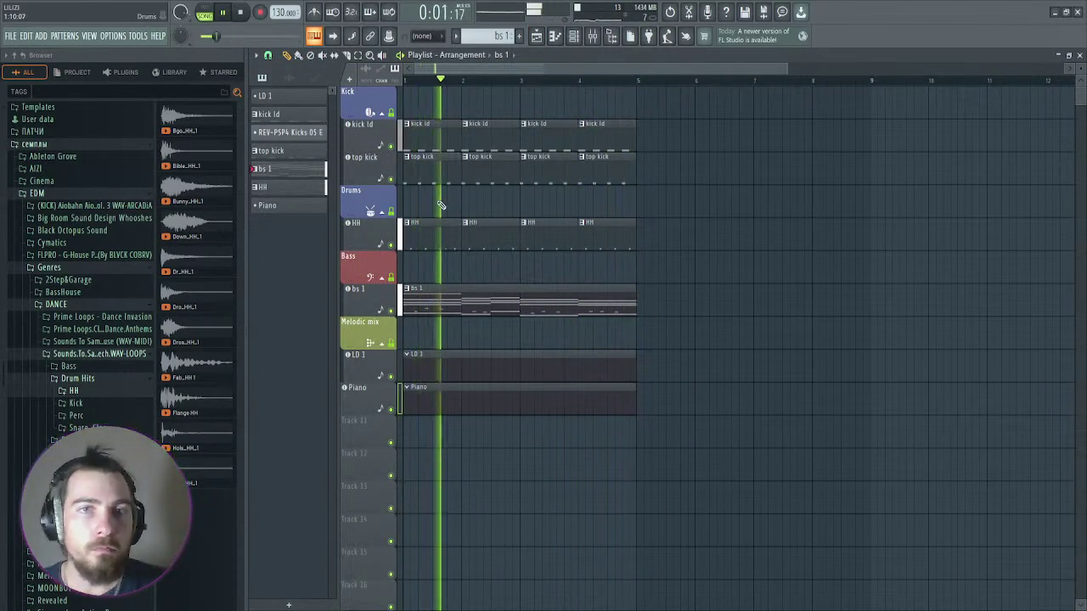
Step: Audition the Cloudiano preset from Hollywood Piano's Pads category in the Piano channel's Nexus
scroll(516, 138, "up", 2)
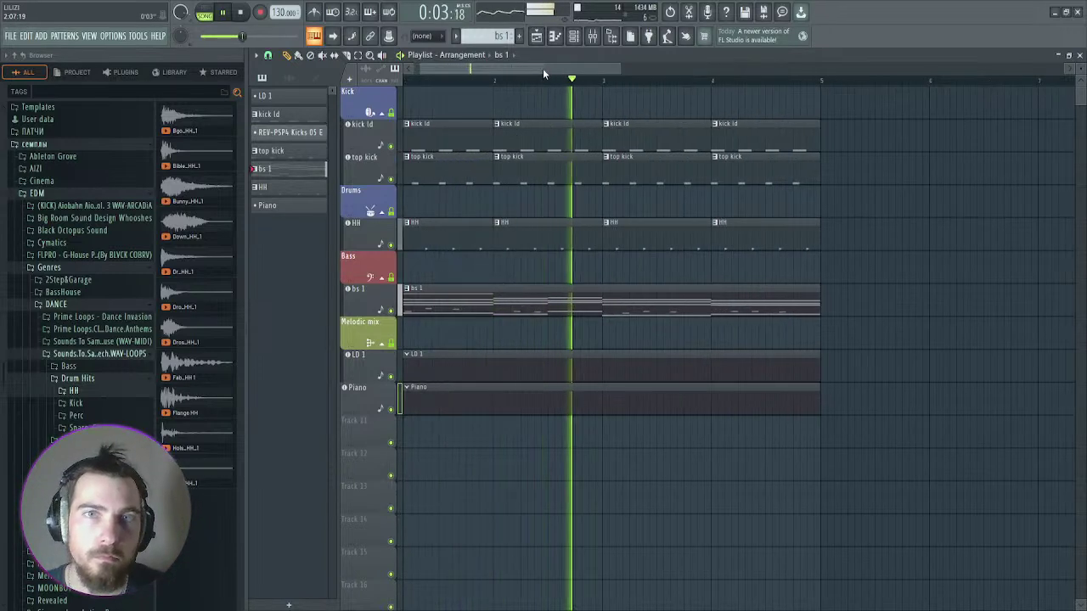
scroll(543, 68, "left", 1)
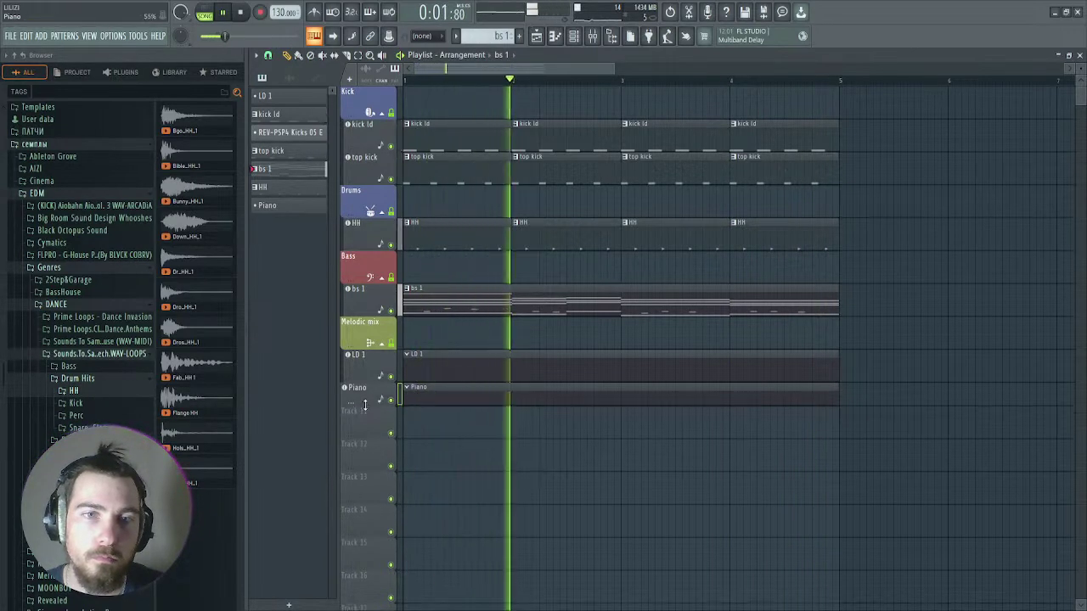
left_click(574, 37)
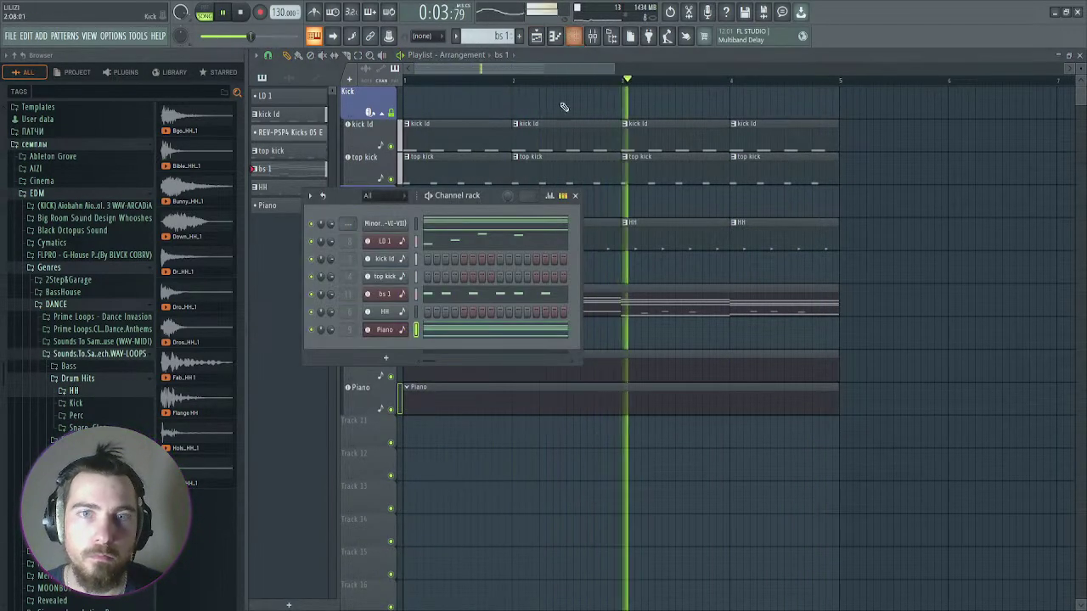
left_click(387, 333)
key("space")
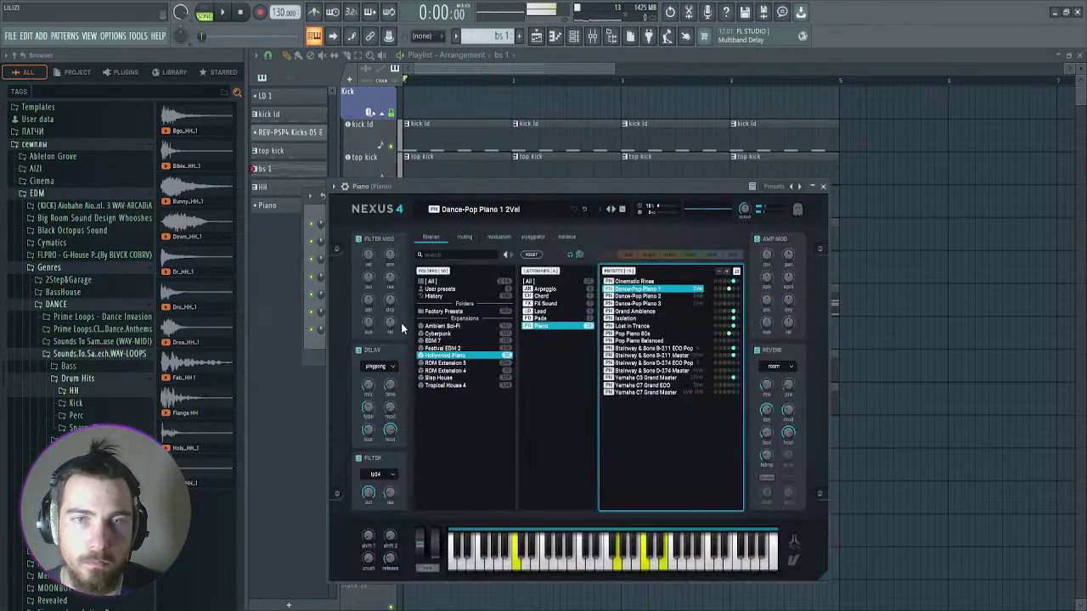
left_click(546, 320)
left_click(626, 290)
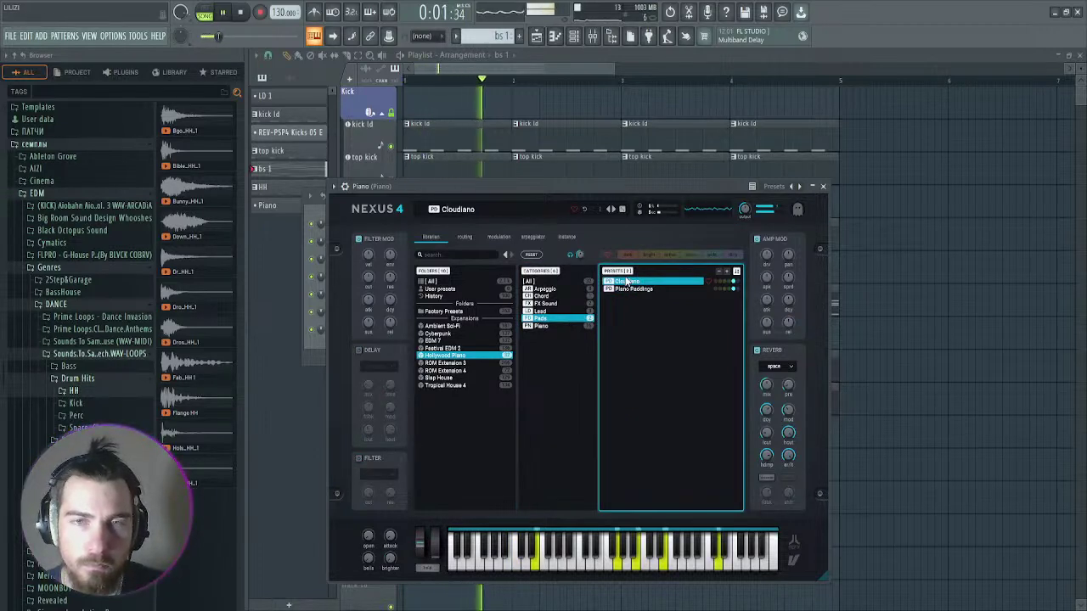
Step: Load Reversals from the FX Sound category in the Piano's Nexus, play the arrangement, and close the plugin
key("space")
left_click(546, 304)
left_click(646, 290)
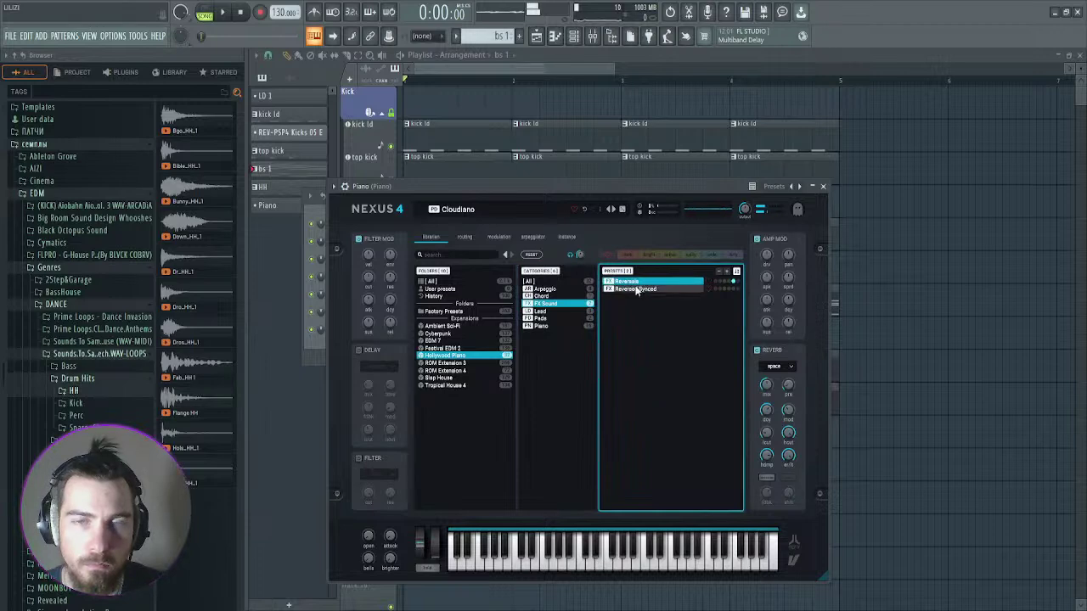
key("space")
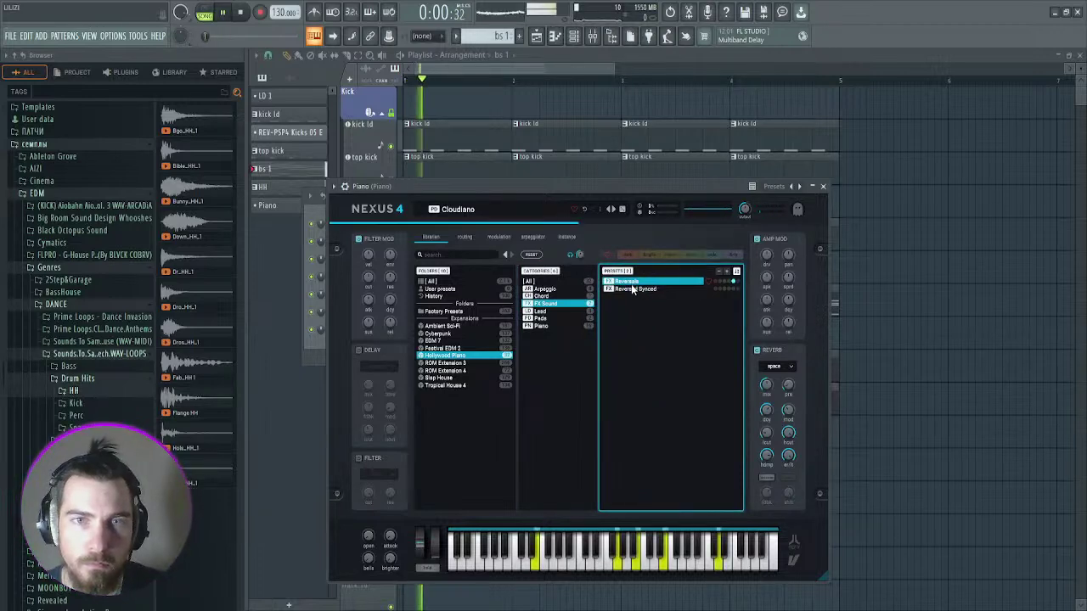
left_click(822, 187)
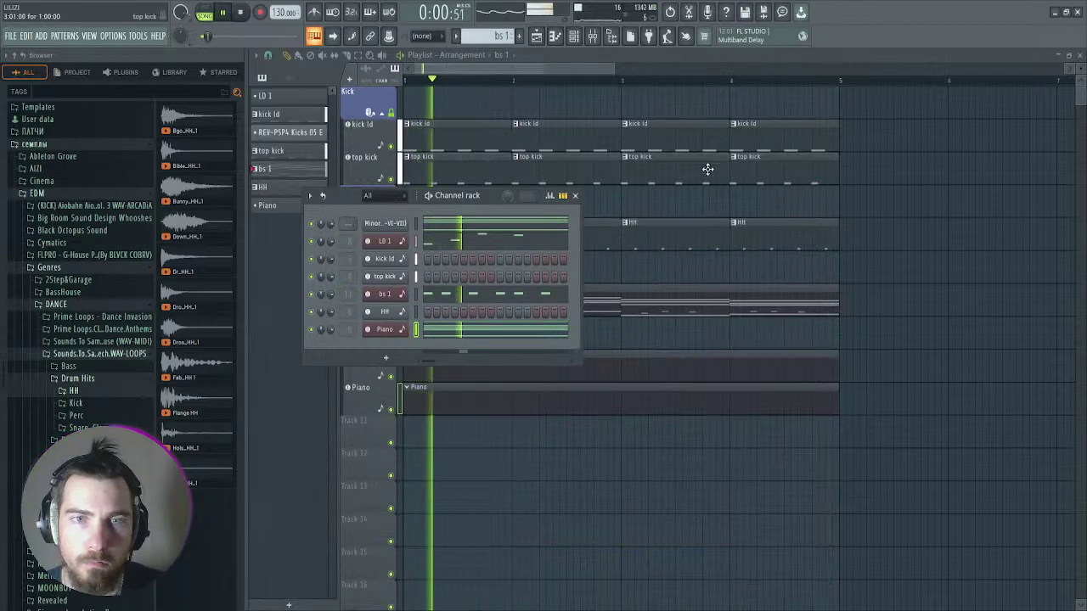
Step: Set the Piano mixer track's volume to about 30% (-19.5 dB) during playback and return to the playlist
left_click(592, 35)
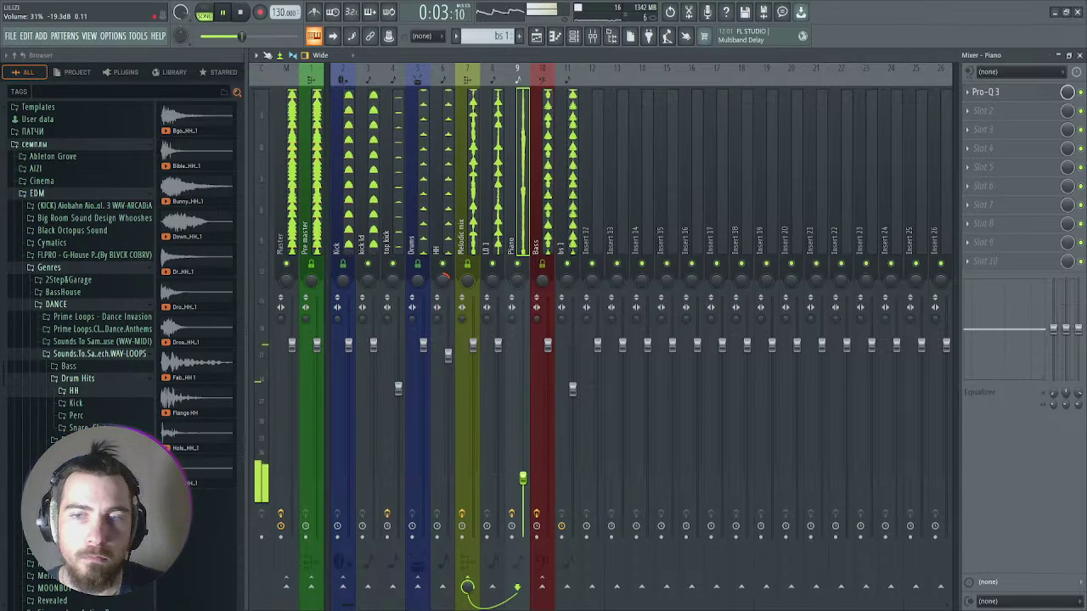
scroll(522, 477, "up", 1)
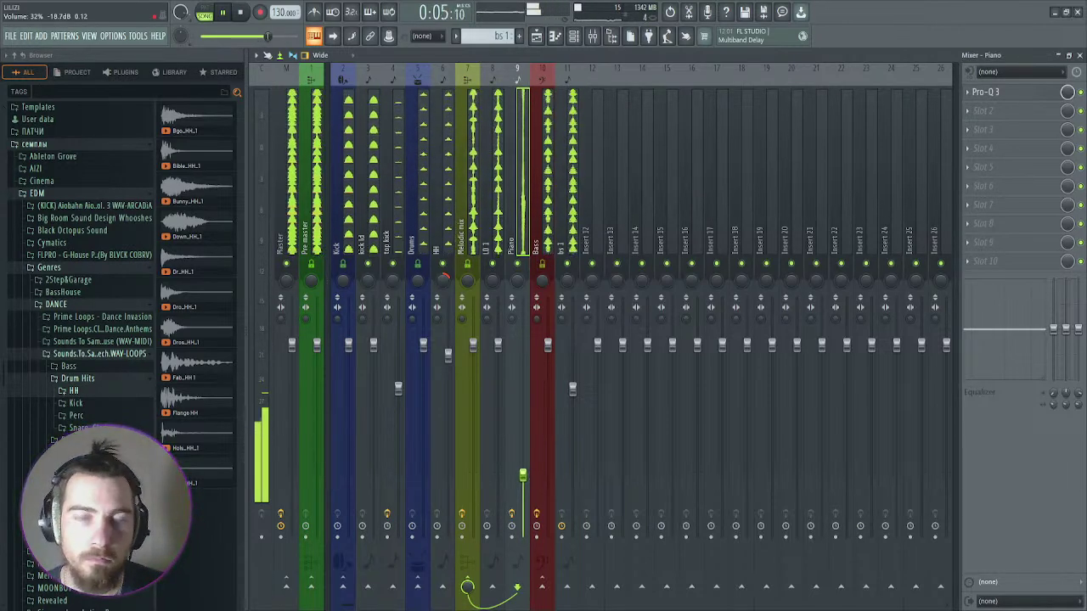
scroll(526, 482, "down", 2)
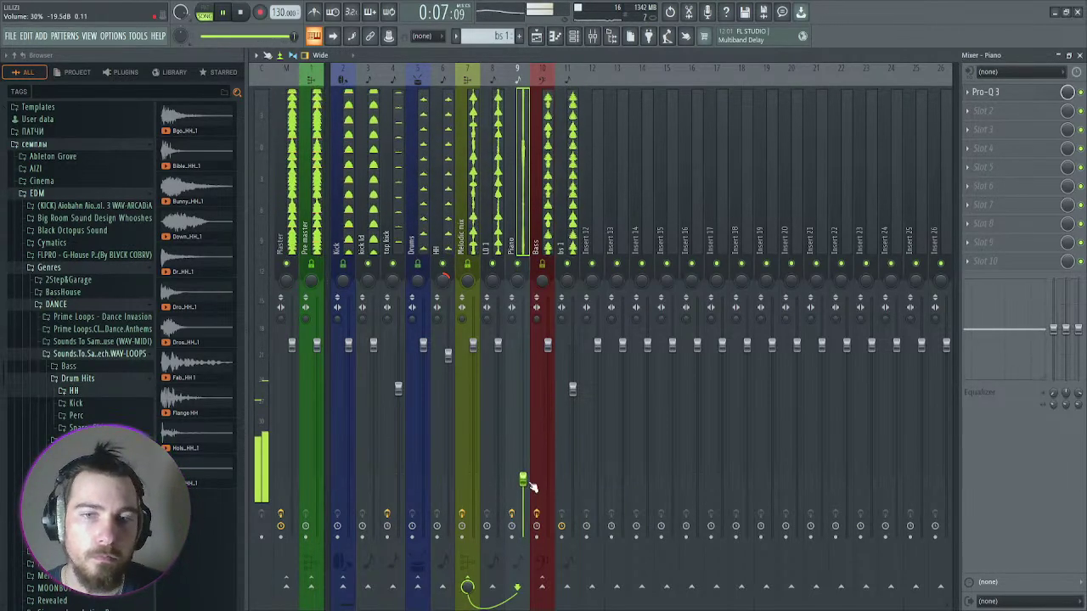
left_click(537, 37)
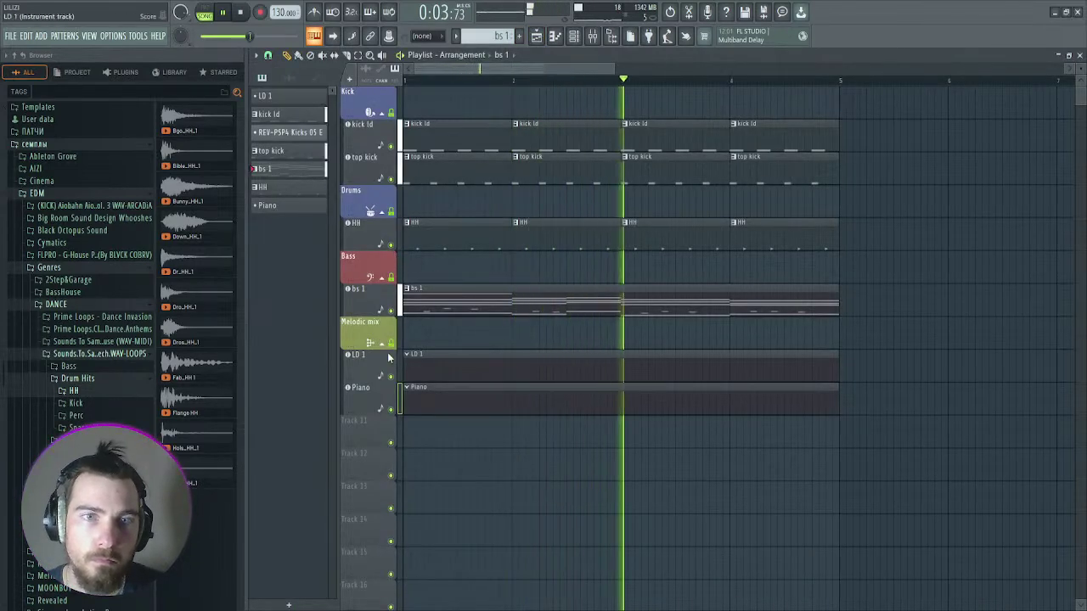
Step: Stop playback and transfer the Piano channel's notes from the bs 1 pattern into the Piano pattern
key("F6")
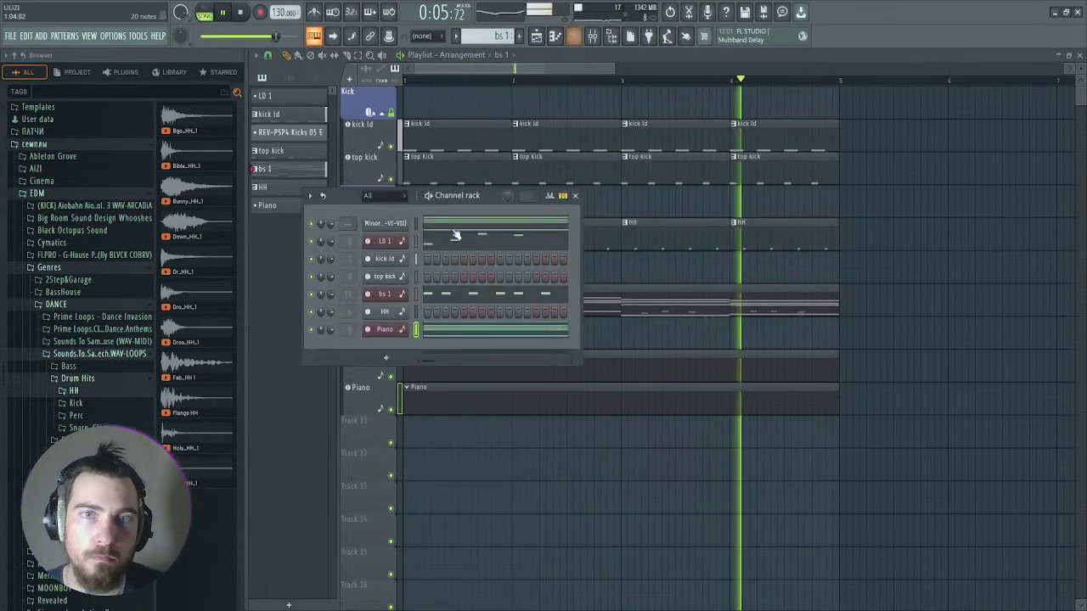
key("space")
left_click(416, 331)
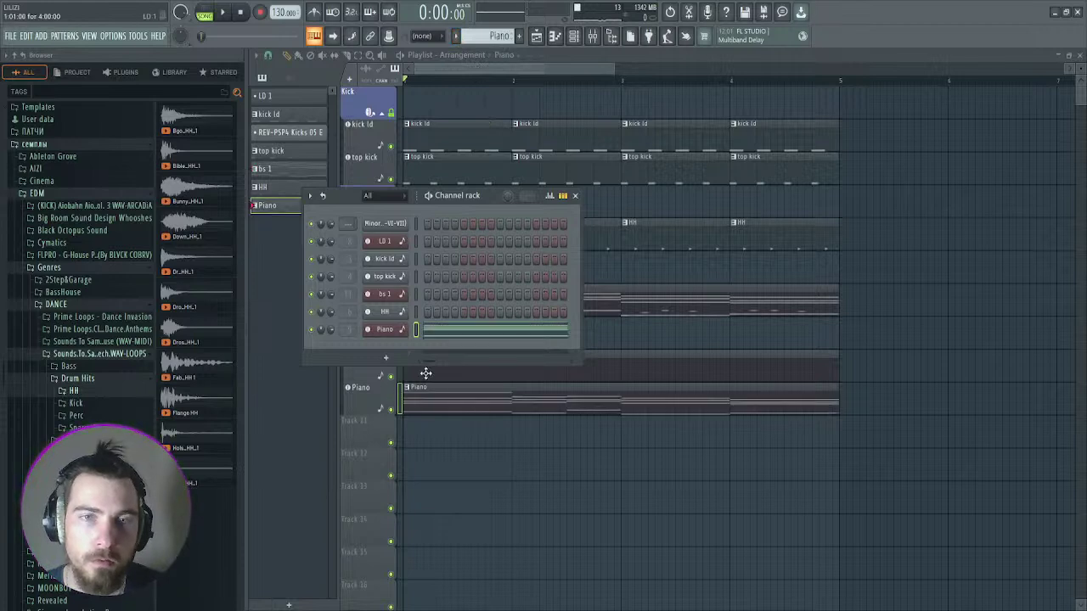
Step: Transfer the LD 1 channel's notes from the bs 1 pattern into the LD 1 pattern and play the arrangement
scroll(485, 42, "up", 1)
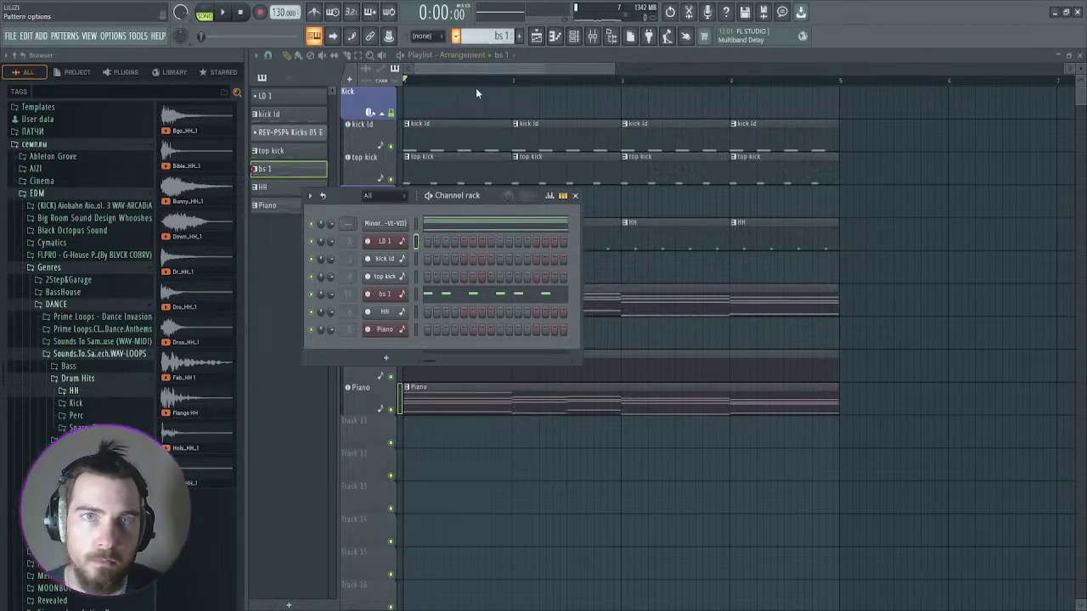
scroll(477, 49, "up", 4)
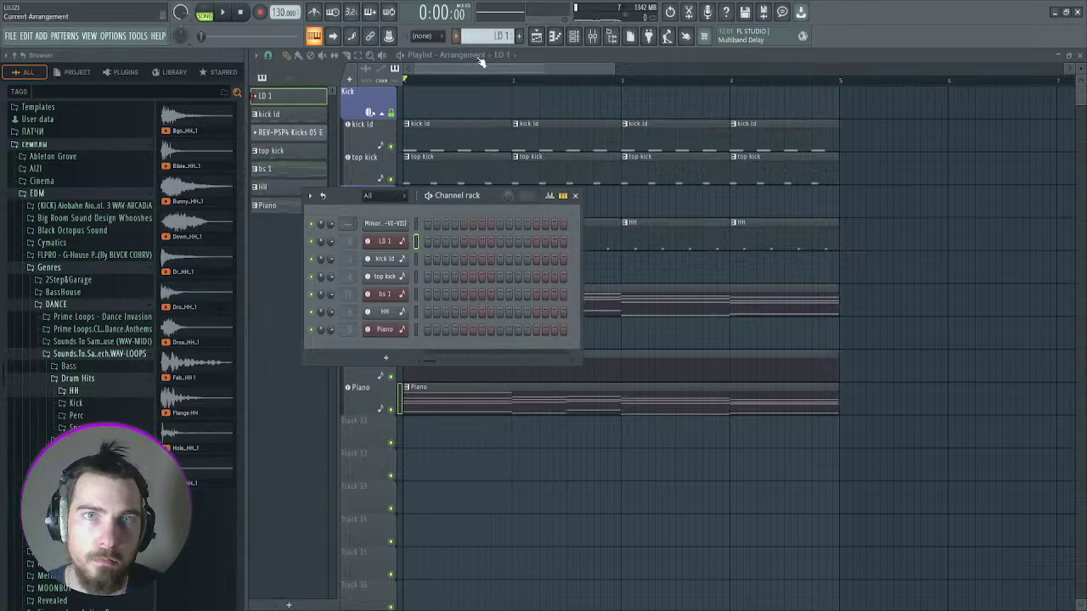
key("space")
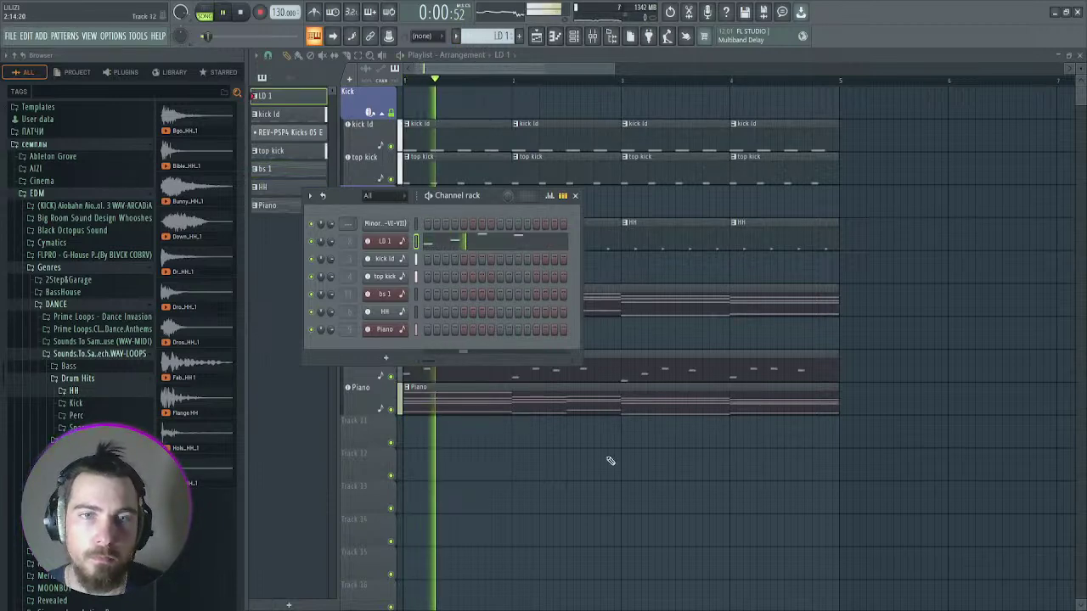
key("F6")
Step: Solo the LD 1 track and audition the next preset in its Spire synth
left_click(389, 377)
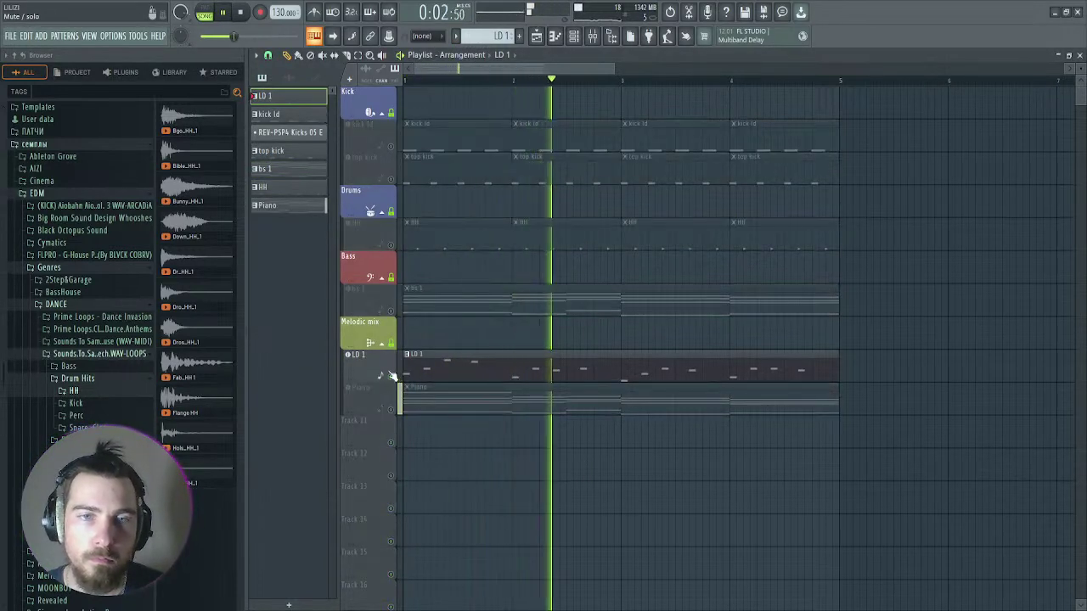
left_click(365, 360)
left_click(548, 241)
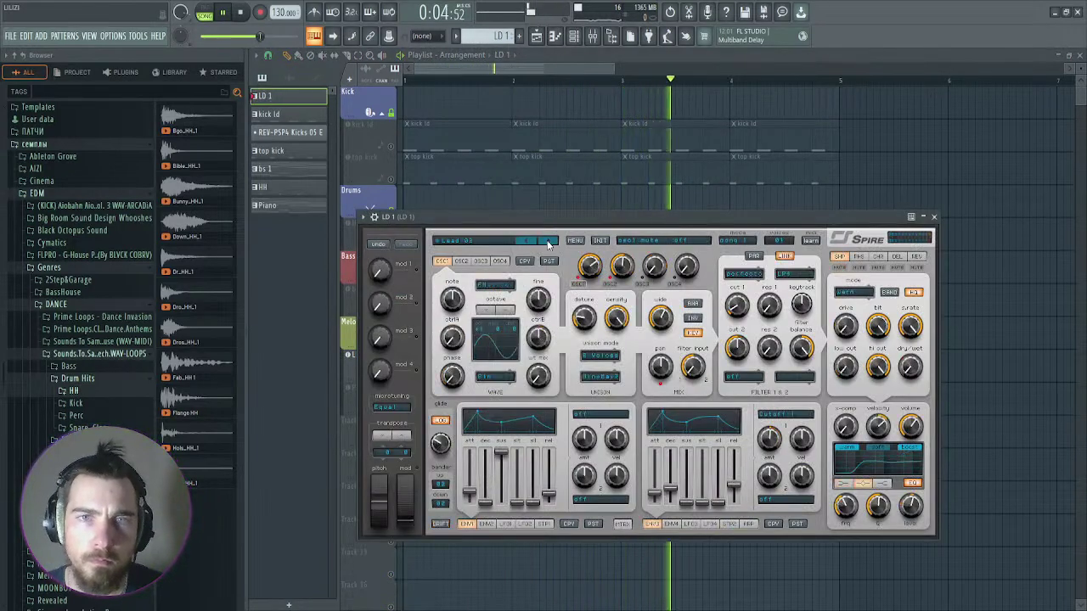
Step: Load the Pluck preset from Essential Audio Media's Good Vibes Only bank in the LD 1 Spire
left_click(492, 243)
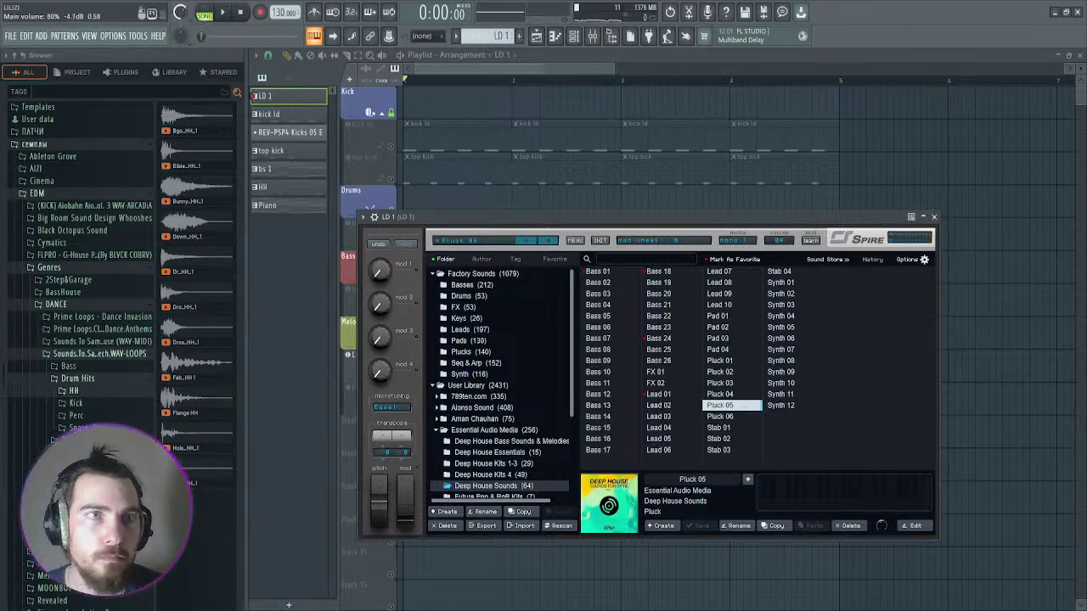
scroll(551, 495, "down", 4)
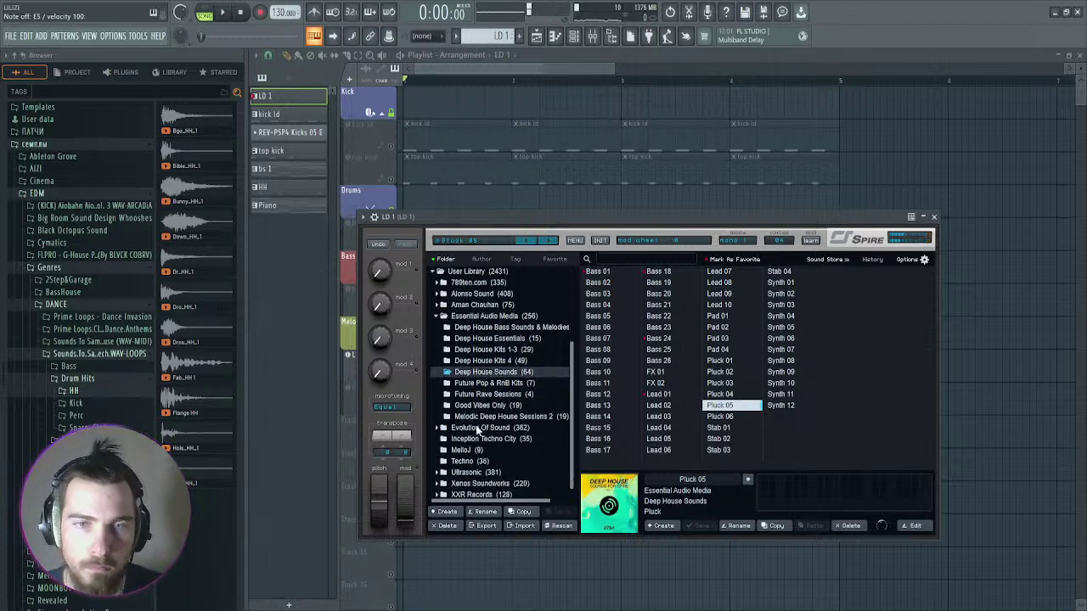
left_click(480, 397)
left_click(594, 395)
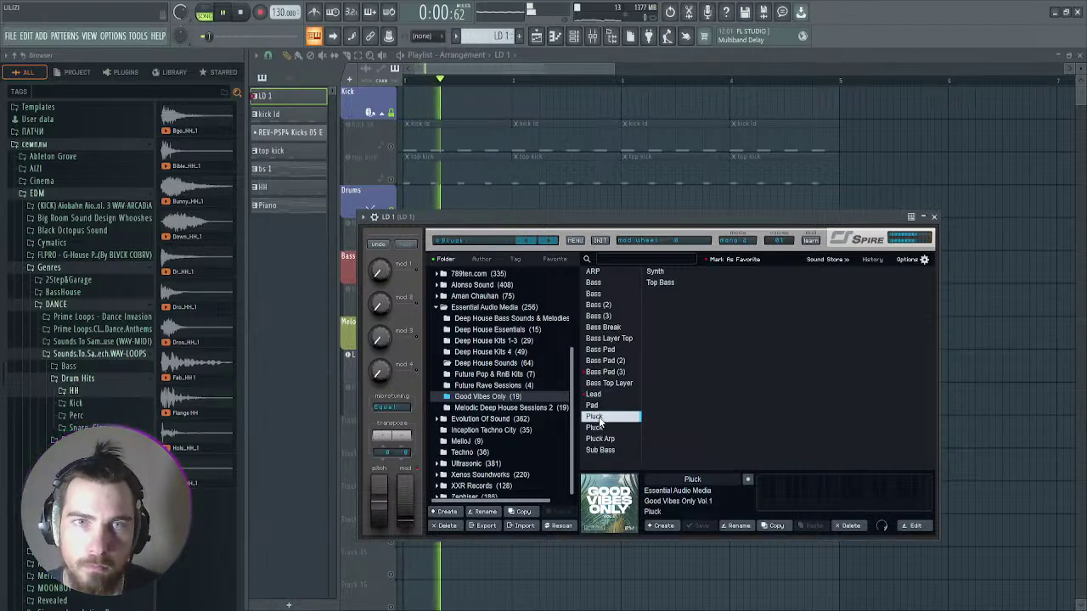
Step: Close Spire and open the LD 1 clip in the piano roll to view its lower notes
left_click(578, 66)
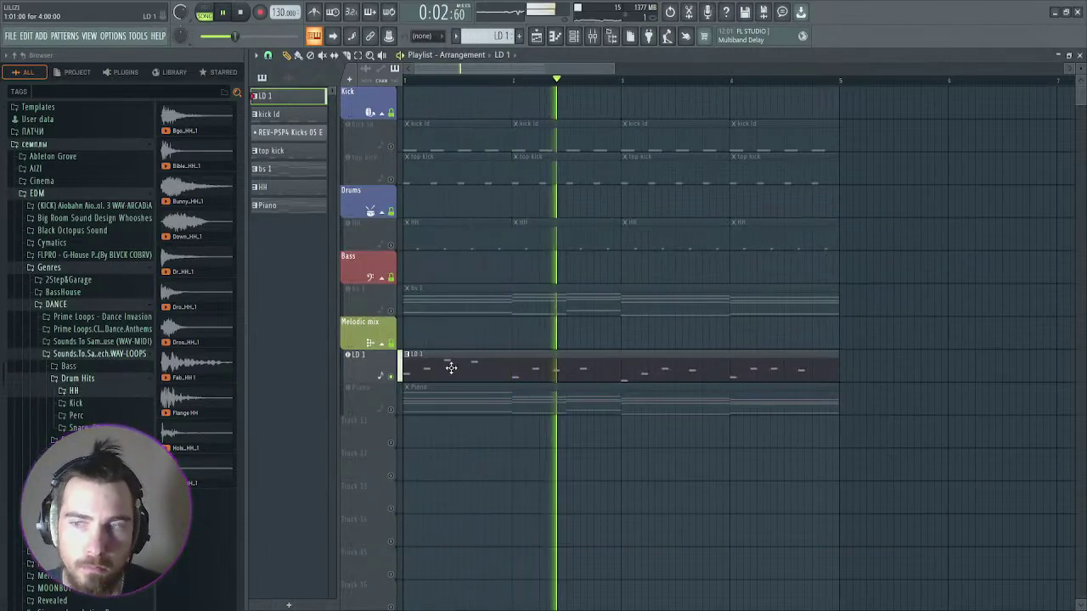
double_click(452, 372)
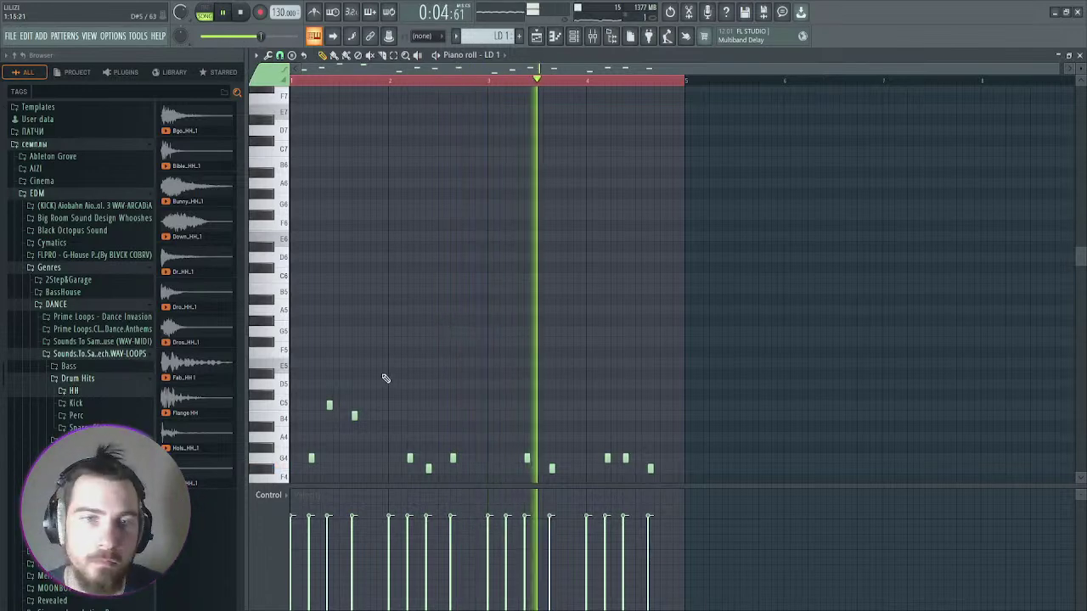
scroll(385, 382, "down", 3)
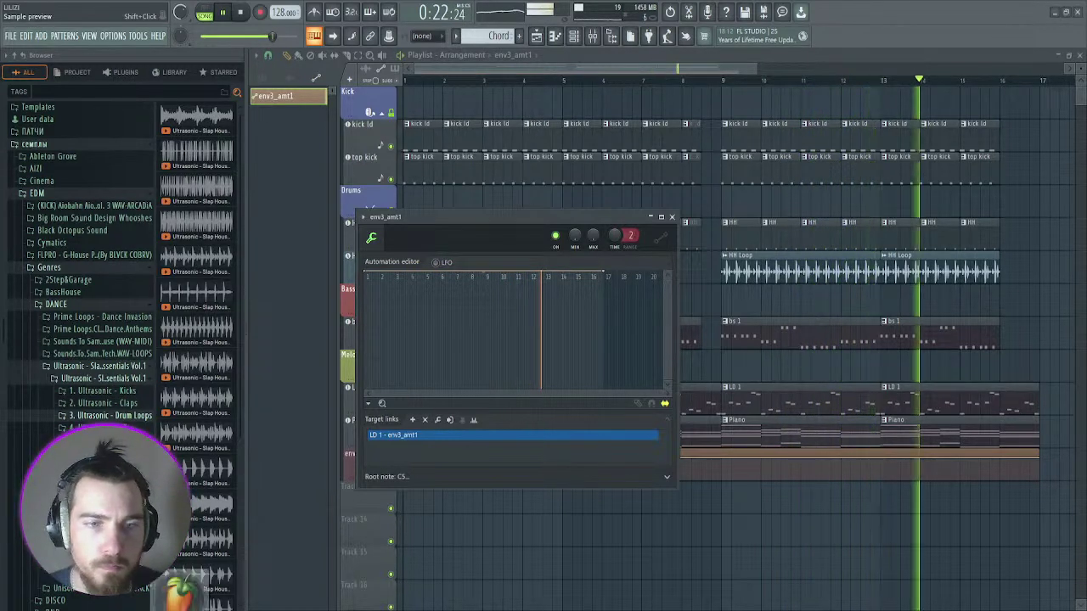
Step: Close the env3_amt1 automation editor and play the opening bars of the arrangement from the start
left_click(762, 478)
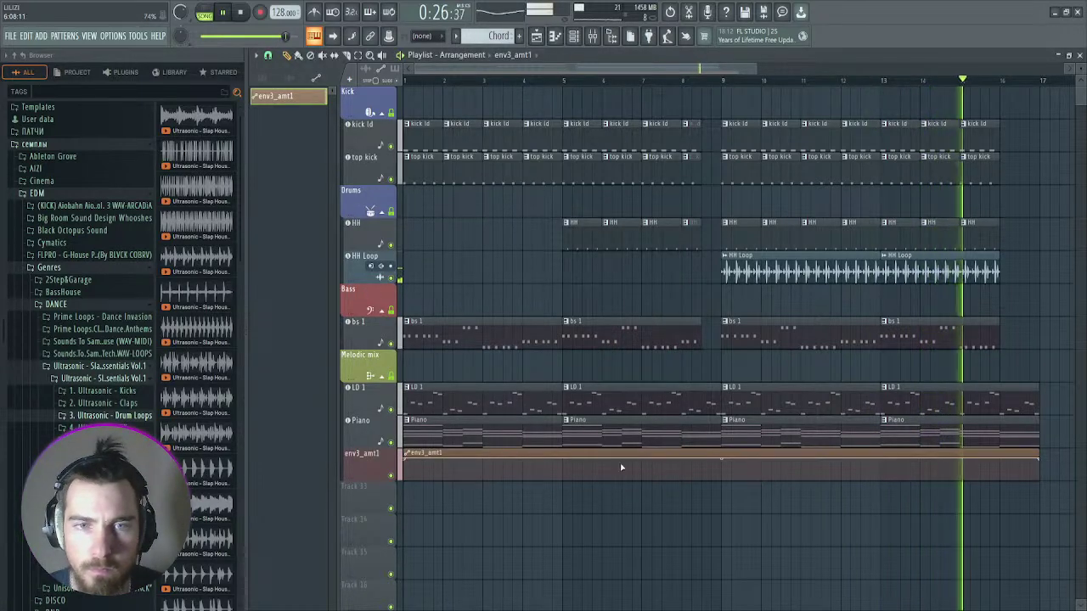
key("space")
scroll(472, 119, "up", 3)
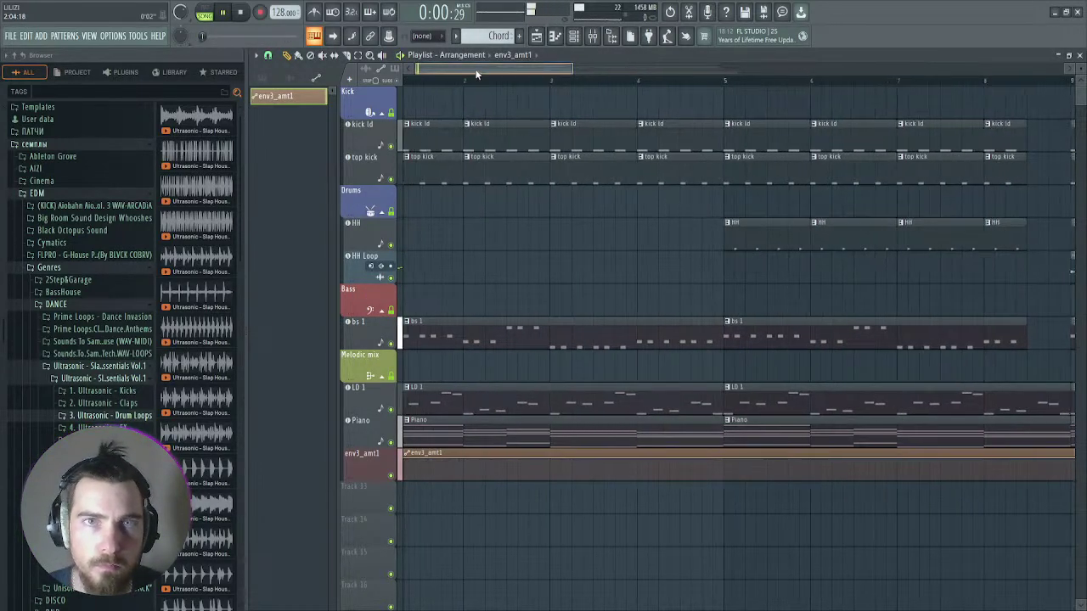
key("space")
key("space")
Step: Lower both end points of the env3_amt1 automation clip to 0% and play the arrangement
left_click_drag(402, 472, 403, 480)
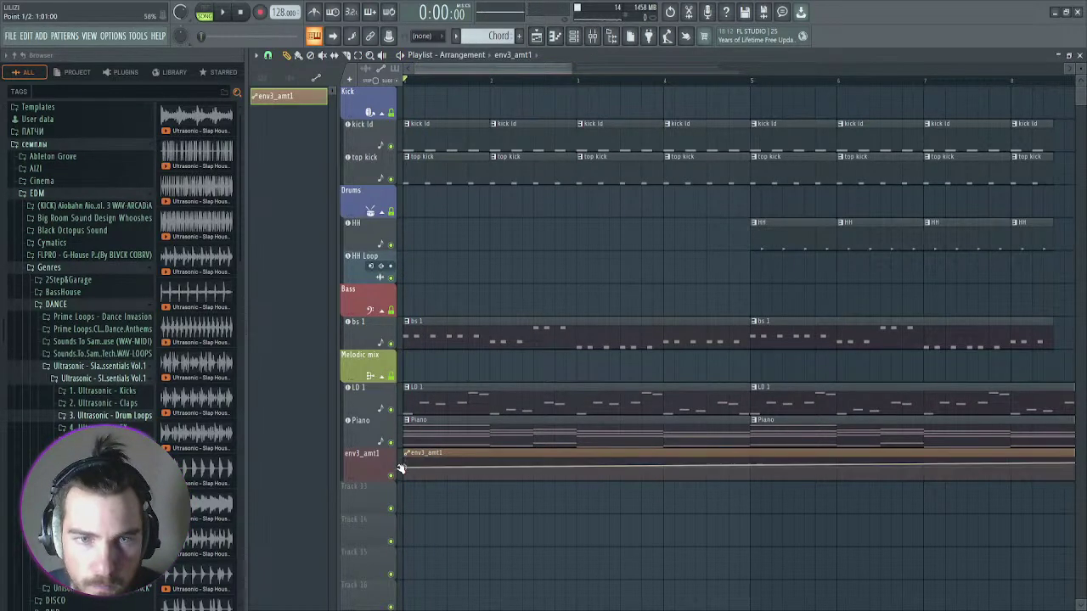
key("space")
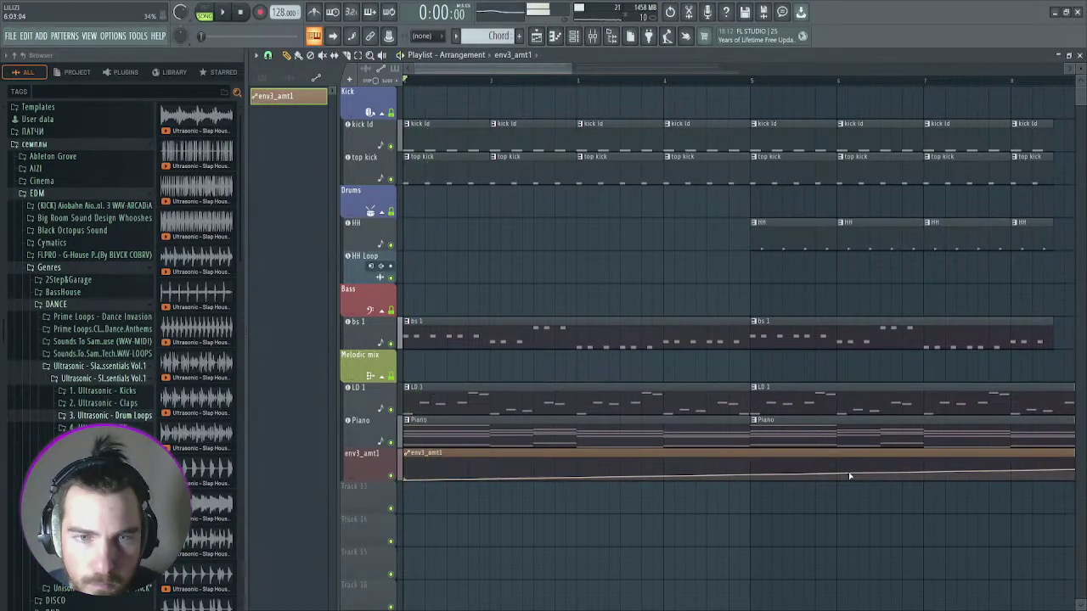
key("space")
scroll(884, 467, "down", 5)
left_click_drag(895, 460, 896, 490)
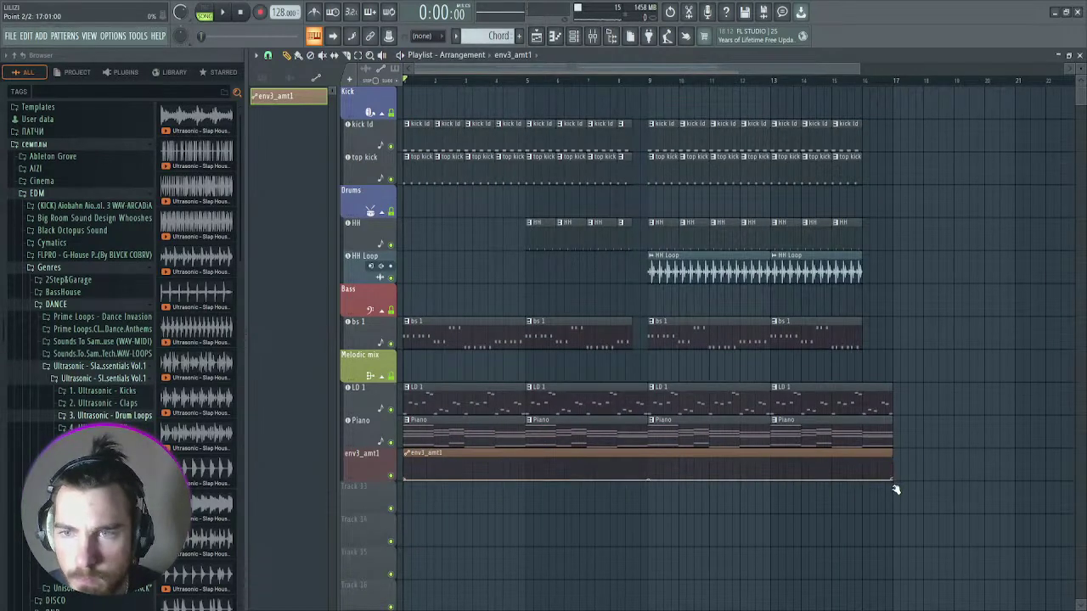
key("space")
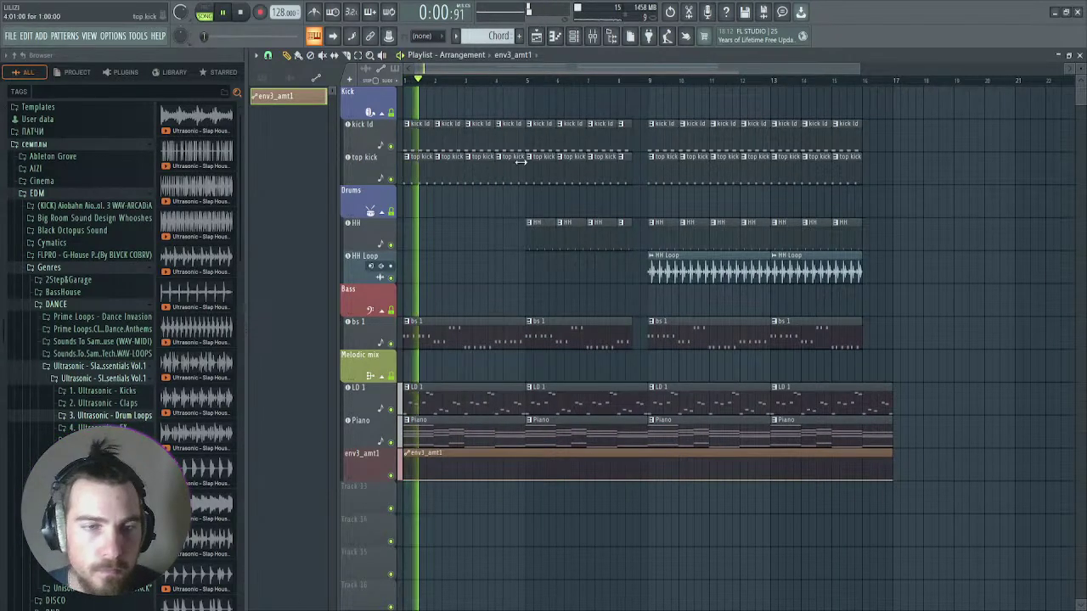
Step: Move the env3_amt1 track directly below LD 1, and set env3_amt1 to 650 in LD 1's Spire
left_click_drag(360, 464, 361, 436)
left_click(355, 388)
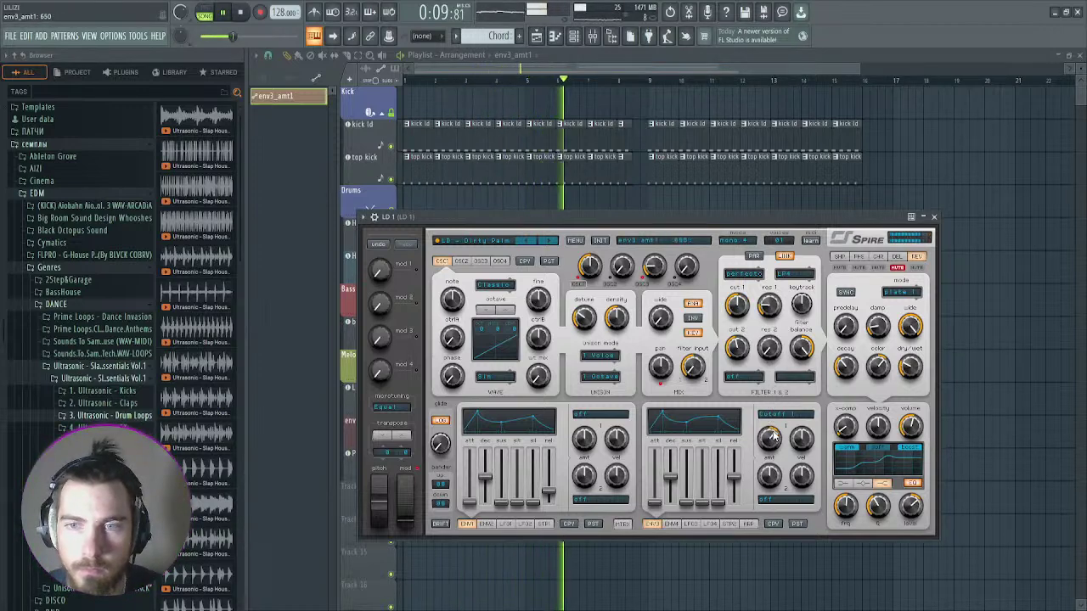
left_click(933, 219)
key("space")
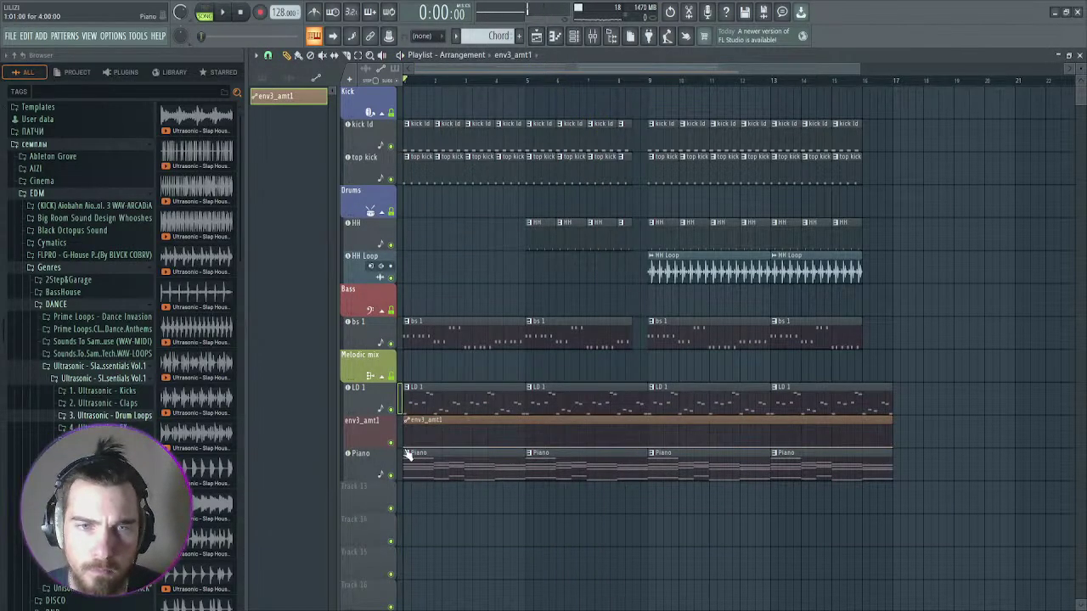
Step: Raise both end points of the env3_amt1 automation clip to 100% and check it during playback
left_click_drag(406, 447, 406, 422)
left_click_drag(896, 447, 895, 419)
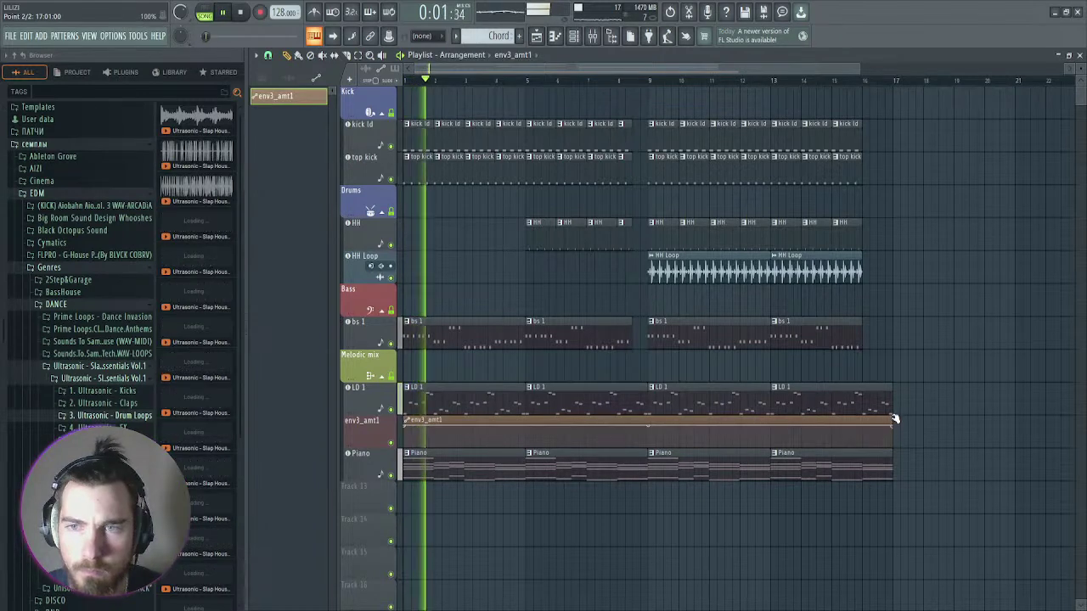
scroll(487, 417, "up", 3)
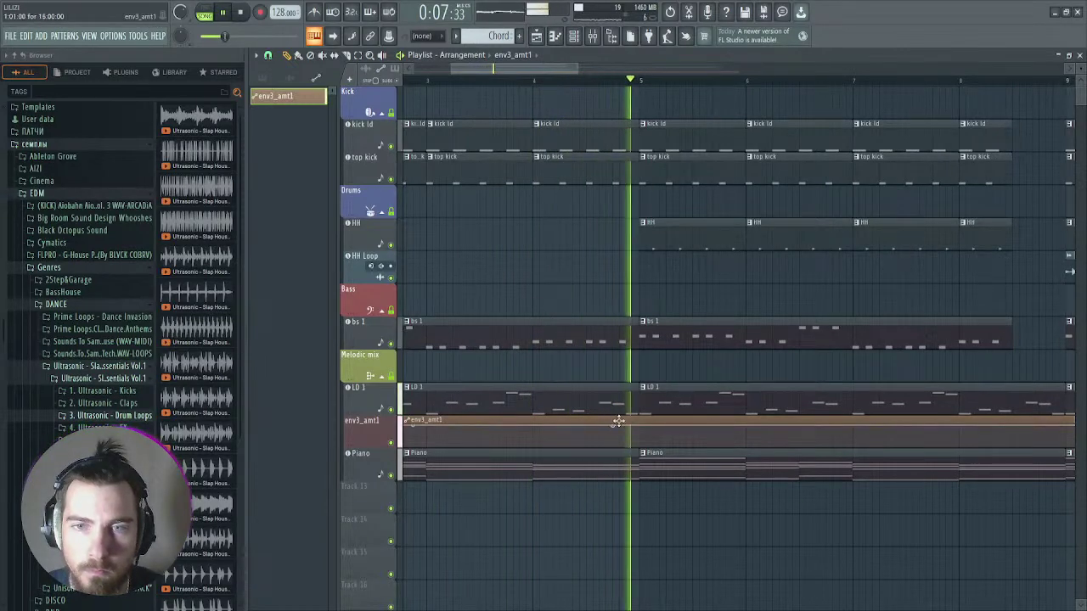
Step: Dip the env3_amt1 automation just before bar 5 and at bar 8, restoring it to full level at bars 5 and 9
mouse_move(636, 424)
left_mouse_down()
mouse_move(643, 444)
mouse_move(633, 433)
left_mouse_up()
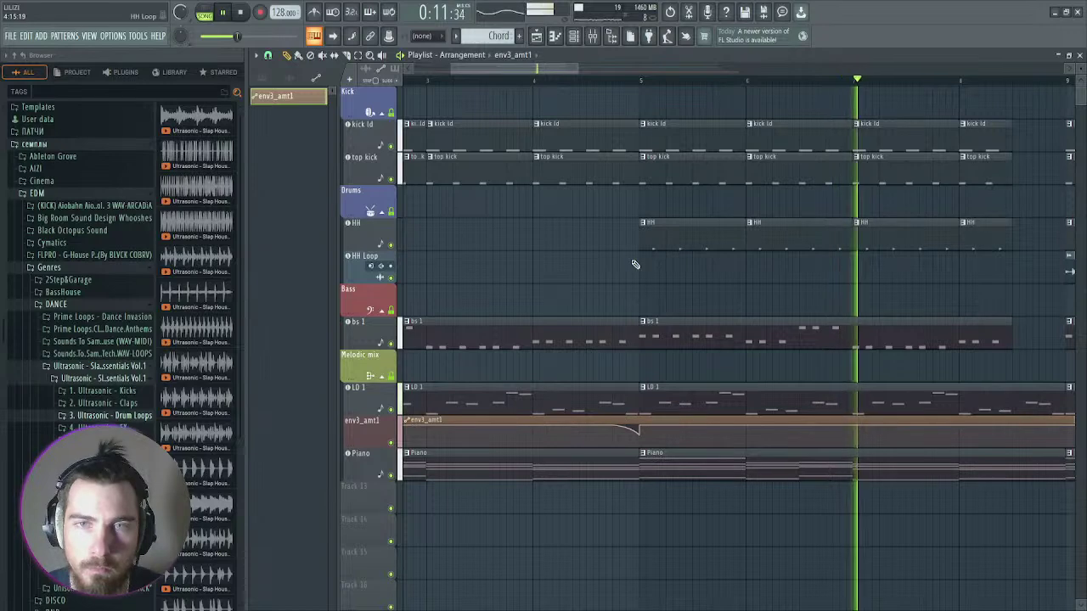
left_click(582, 82)
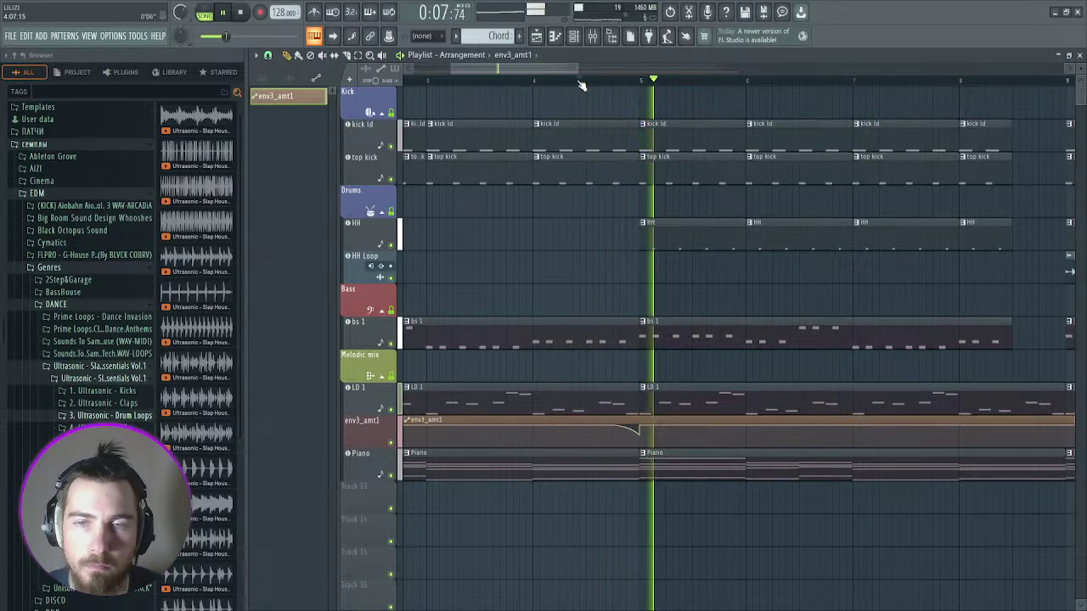
scroll(583, 82, "down", 4)
scroll(744, 85, "up", 3)
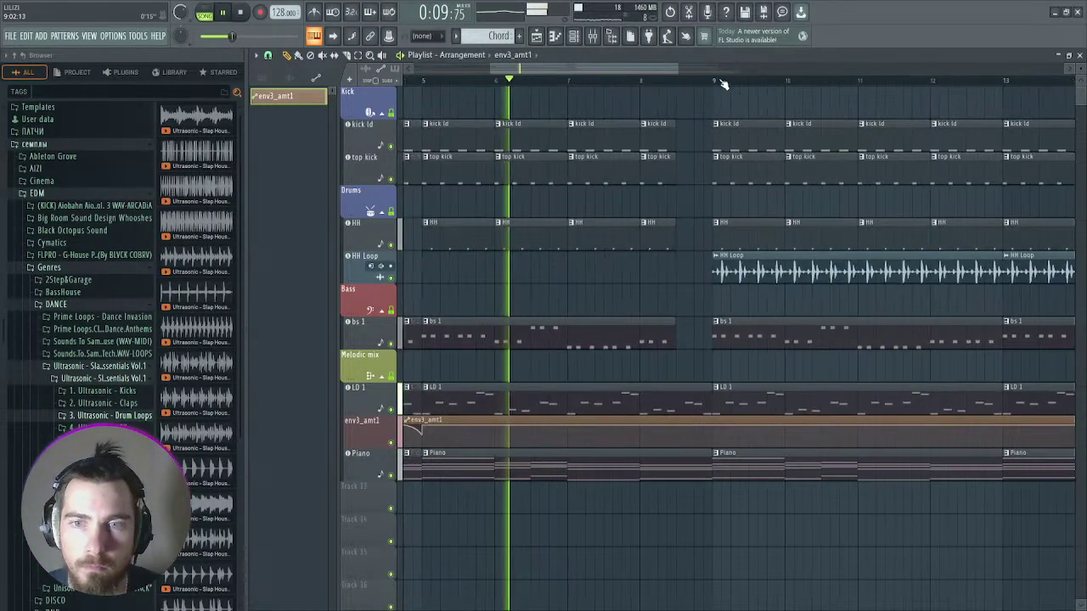
left_click(592, 430)
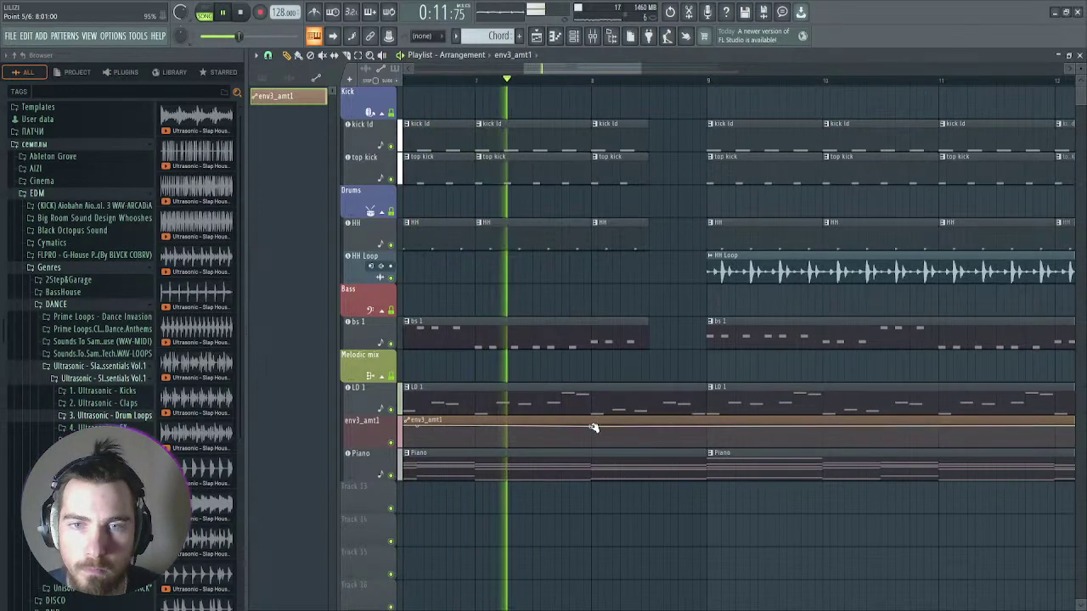
left_click_drag(710, 433, 708, 424)
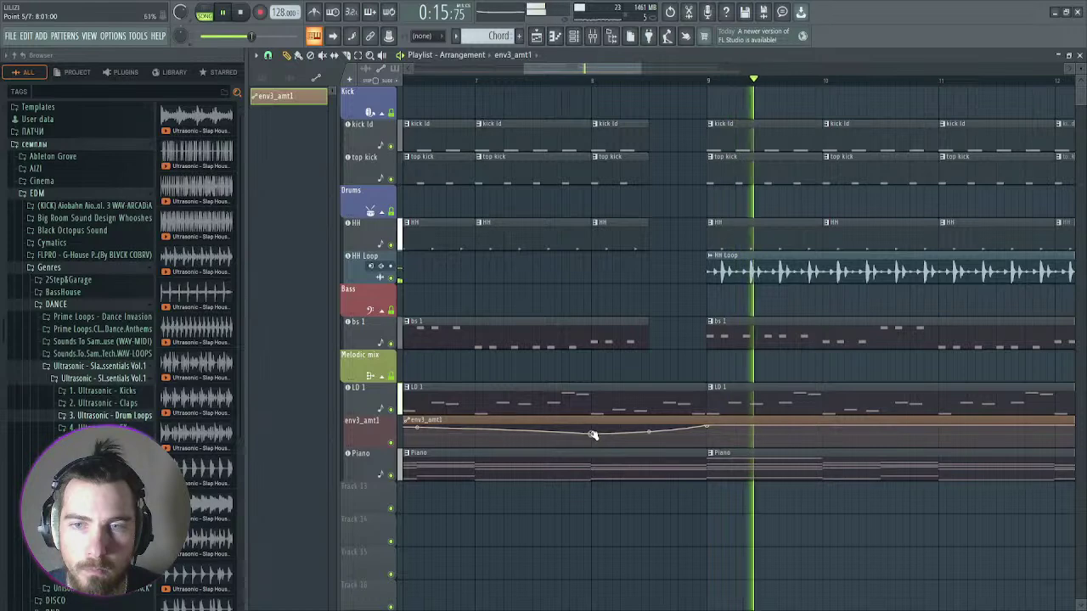
Step: Dip the env3_amt1 automation just before bar 13 and lower its end point at bar 17 to 61%
scroll(591, 431, "down", 4)
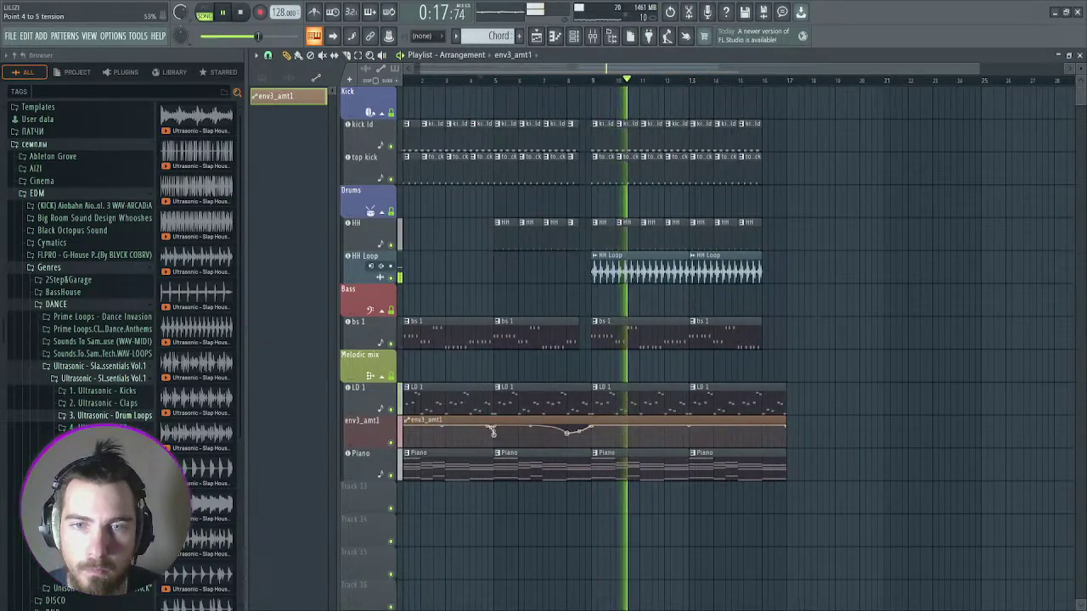
scroll(684, 422, "up", 5)
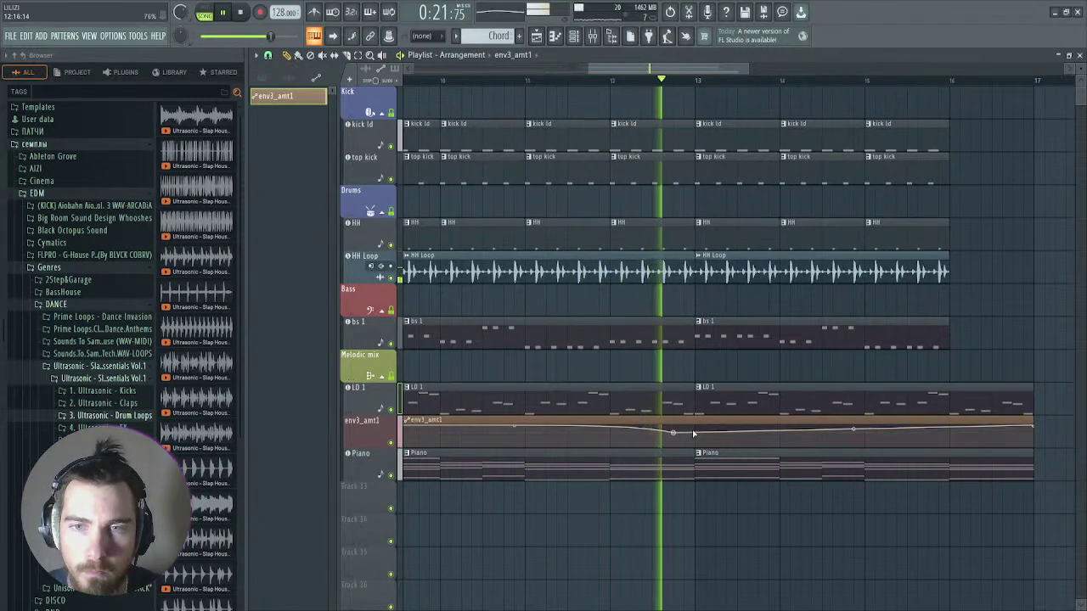
left_click_drag(676, 428, 682, 433)
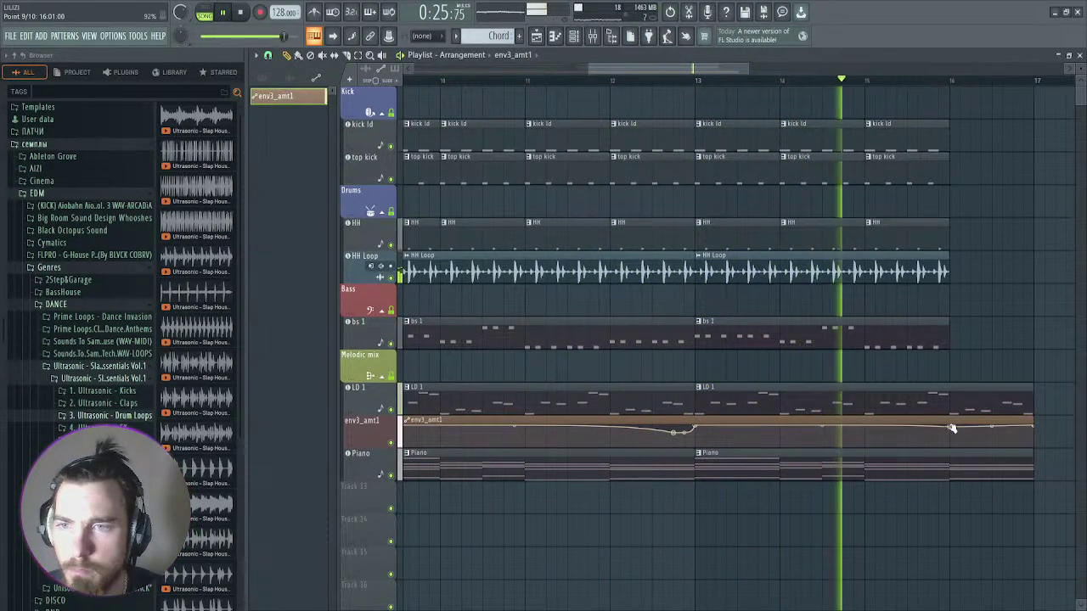
left_click_drag(1033, 426, 1036, 438)
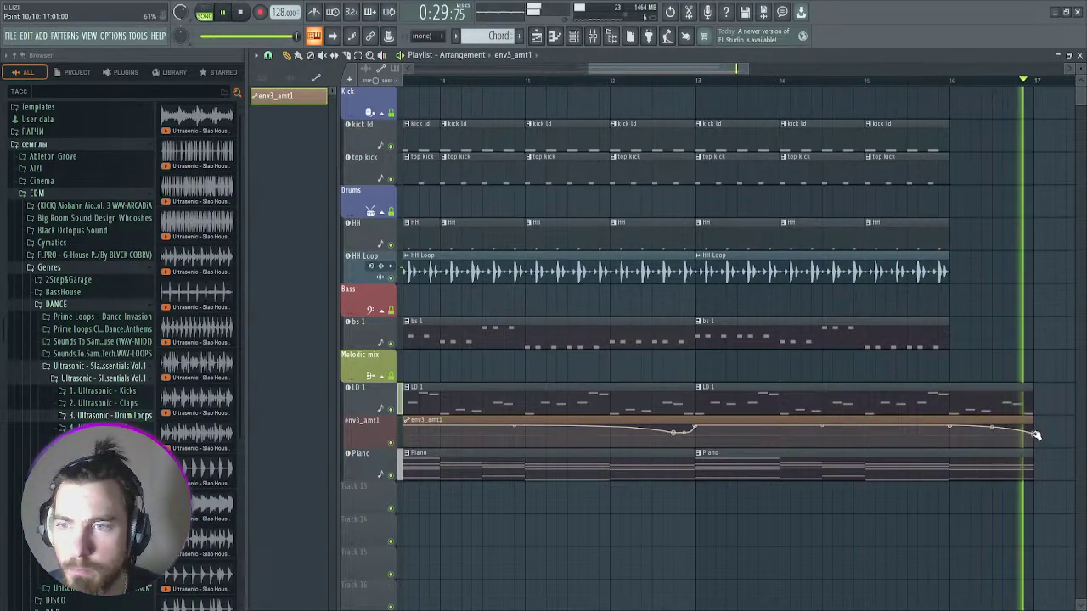
Step: Add a short env3_amt1 dip to 61% at 2:13:00, restore the full level directly after it, and play that passage
scroll(935, 433, "down", 3)
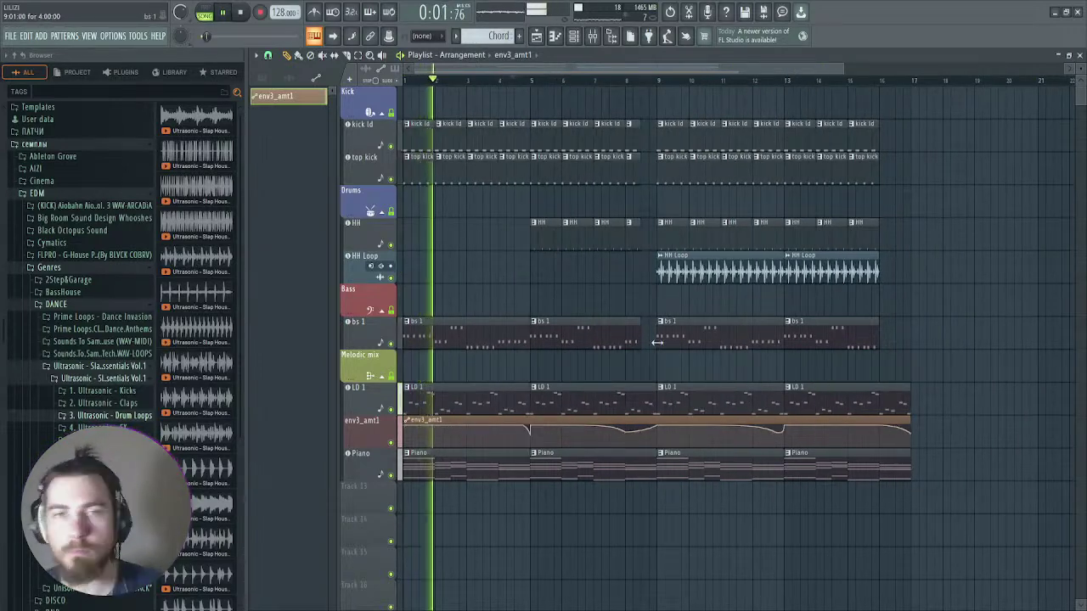
scroll(438, 436, "up", 2)
scroll(510, 438, "up", 1)
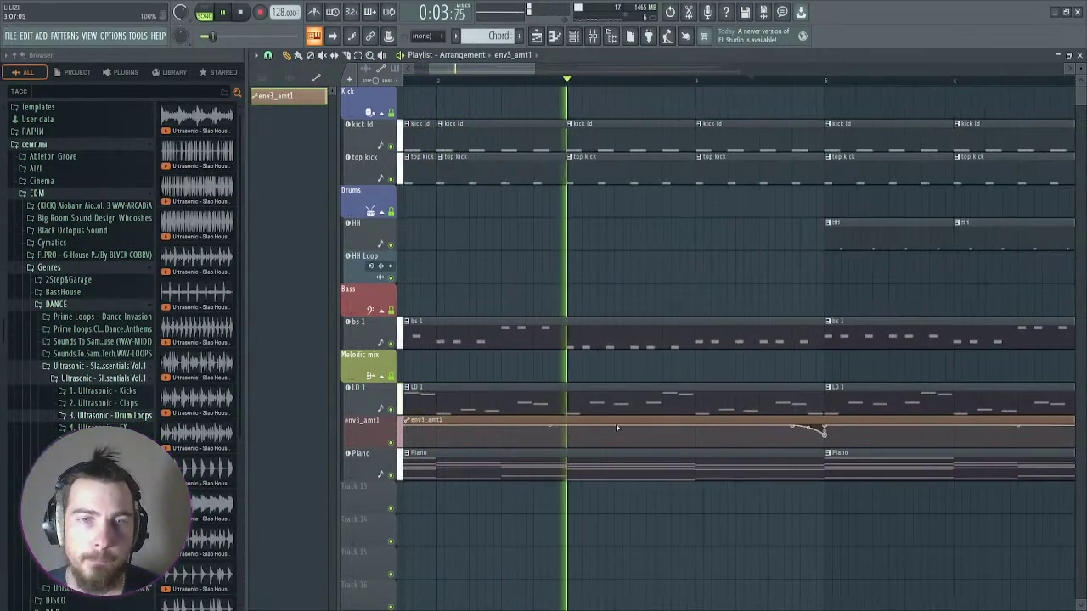
scroll(510, 438, "up", 2)
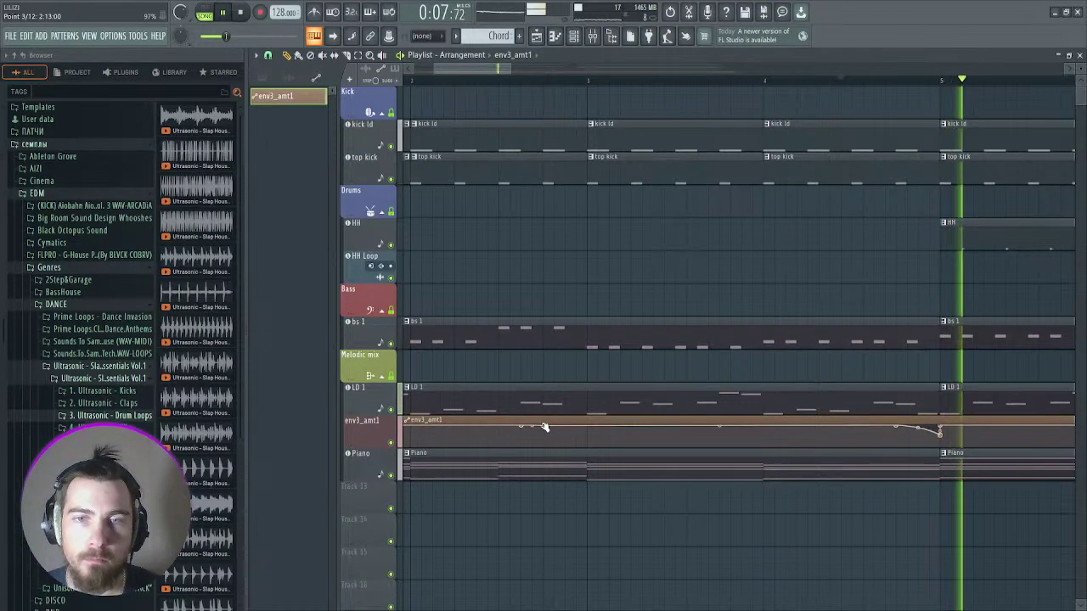
right_click(544, 432)
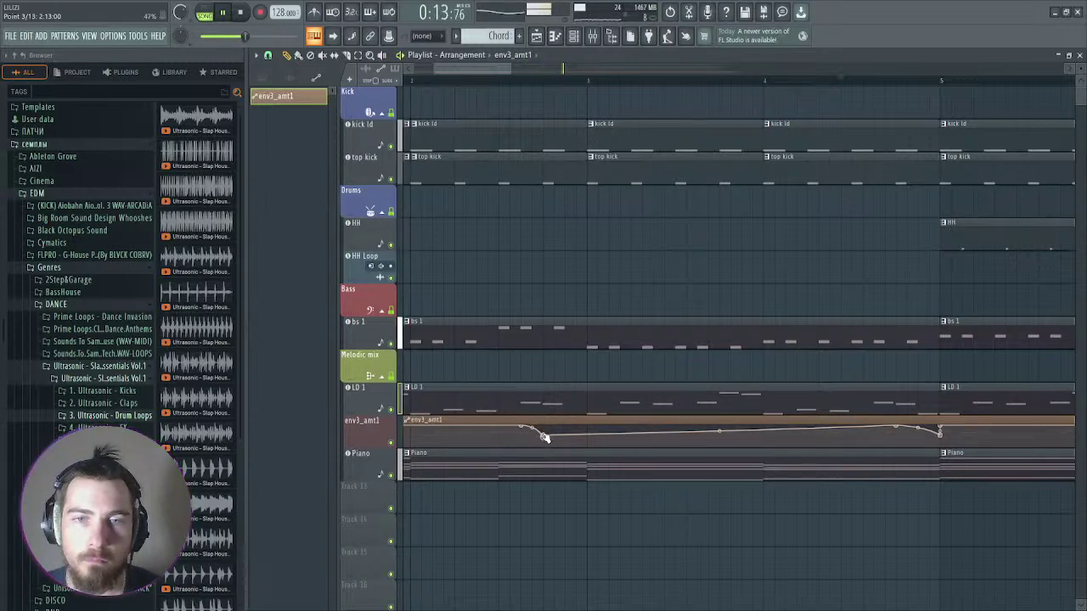
left_click_drag(545, 436, 546, 425)
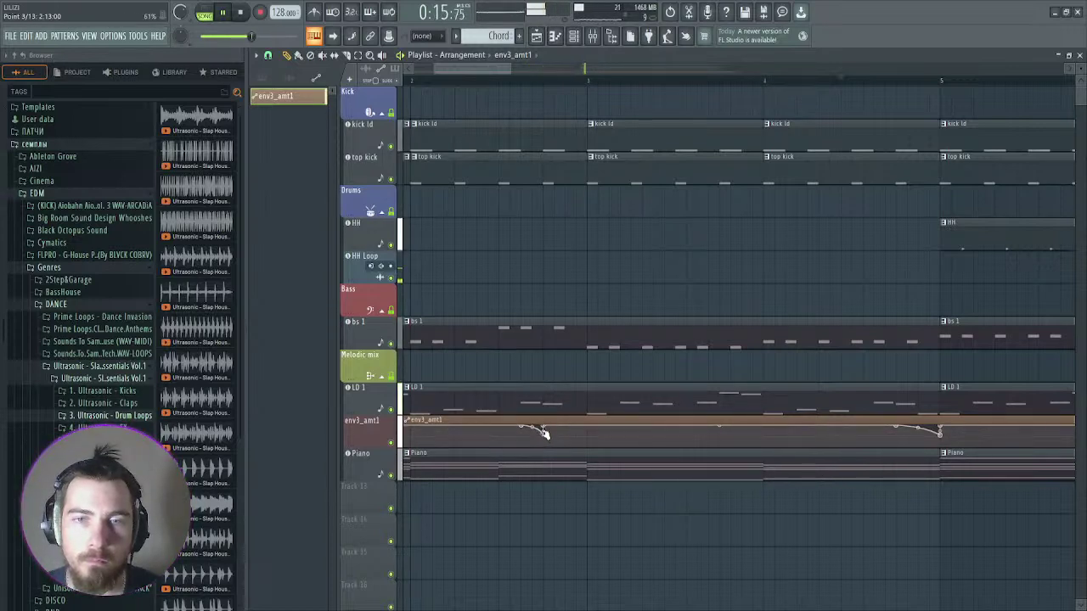
left_click(502, 81)
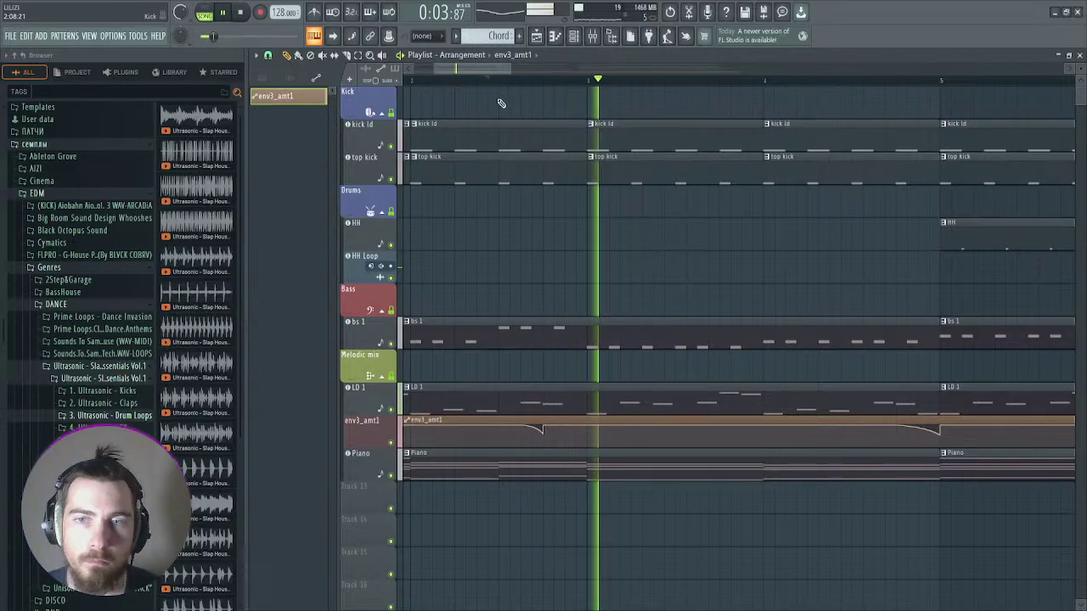
Step: Open LD 1's Spire and audition the Infecto, Scorpio and Combo filter 1 types with different cutoff settings during playback
scroll(528, 270, "down", 2)
scroll(528, 269, "down", 2)
left_click(361, 387)
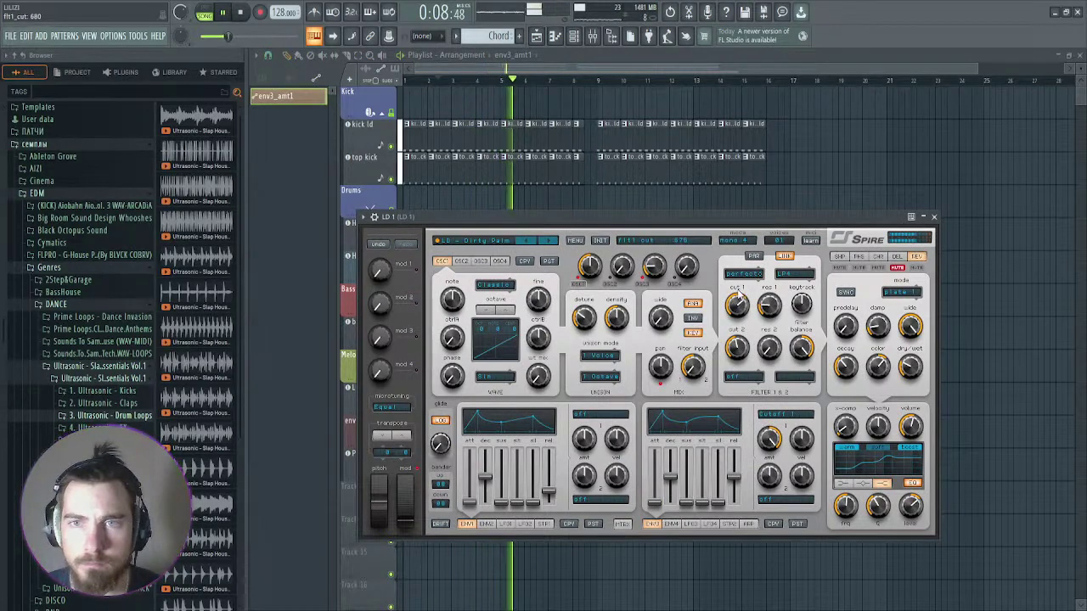
mouse_move(747, 321)
left_mouse_down()
mouse_move(751, 302)
mouse_move(747, 314)
mouse_move(738, 292)
mouse_move(751, 307)
left_mouse_up()
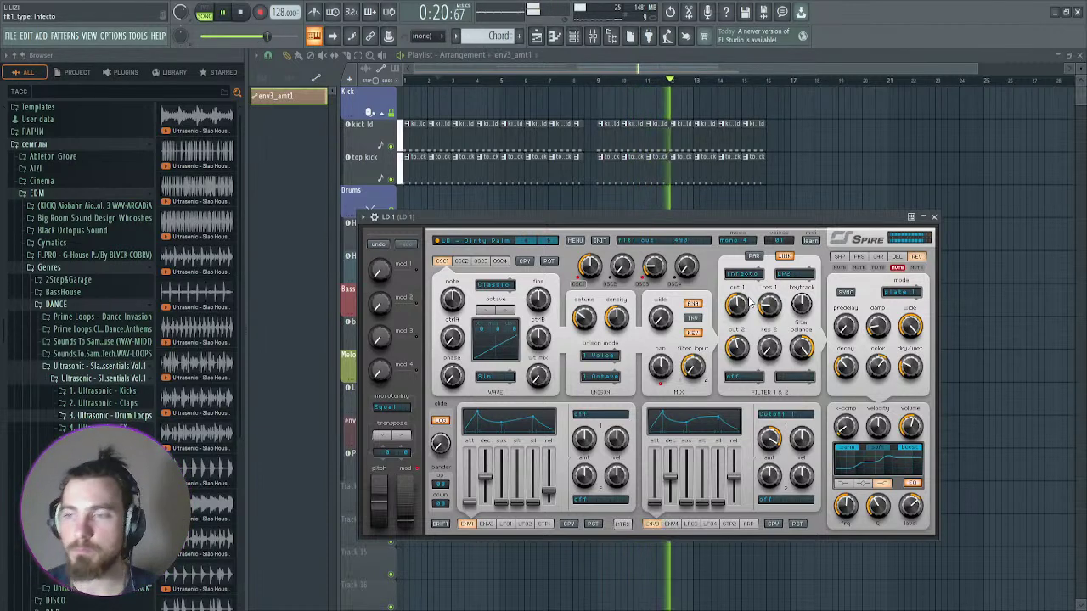
mouse_move(741, 310)
left_mouse_down()
mouse_move(747, 334)
mouse_move(746, 297)
left_mouse_up()
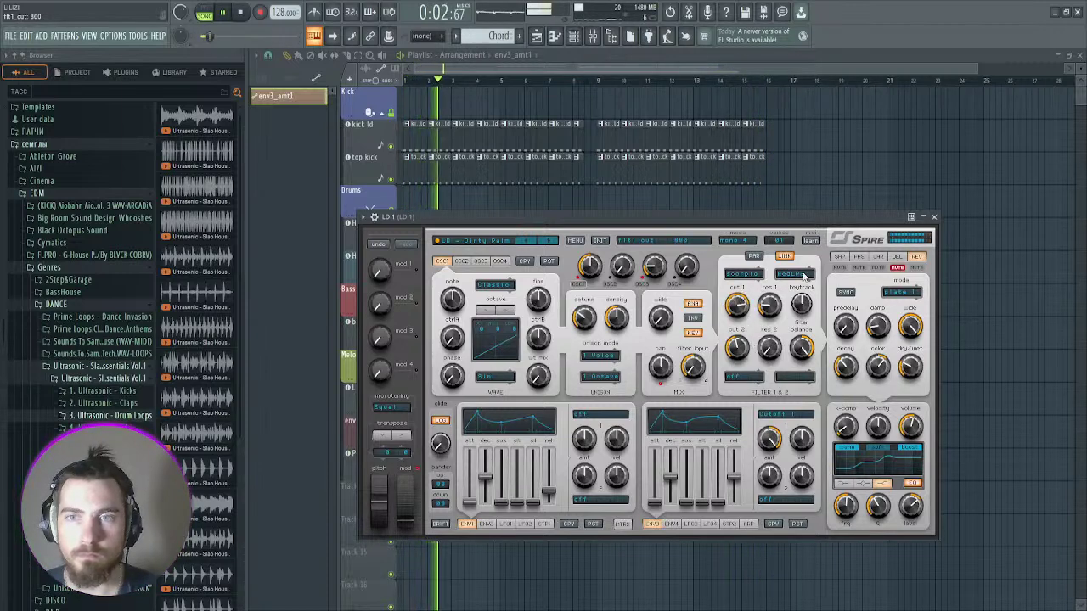
left_click_drag(737, 304, 740, 352)
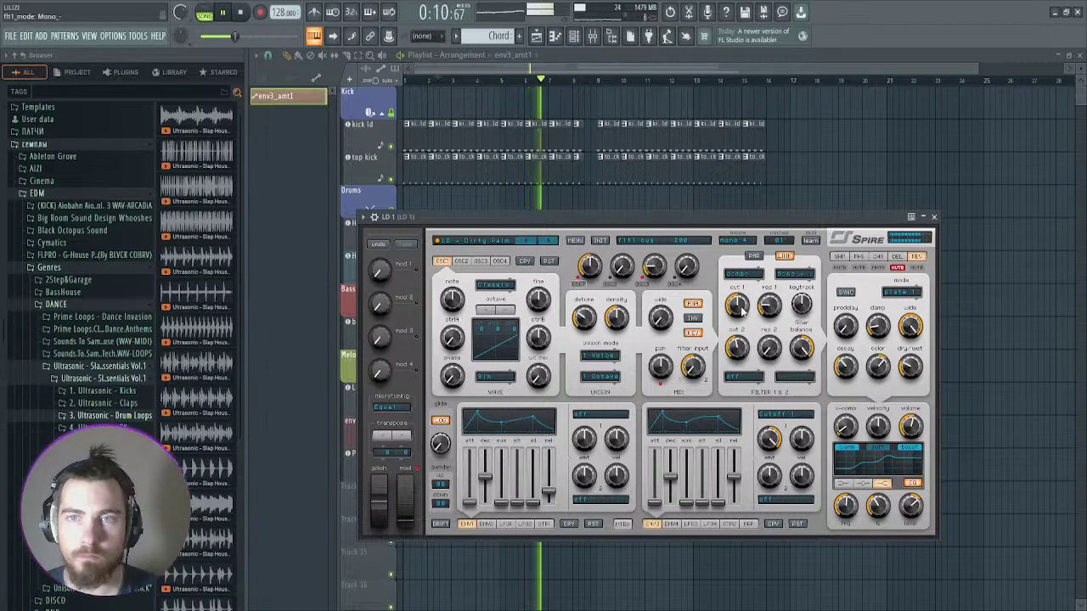
Step: Set LD 1's filter 1 to Perfecto LP4 with cutoff 540, close Spire and stop playback
scroll(744, 275, "down", 2)
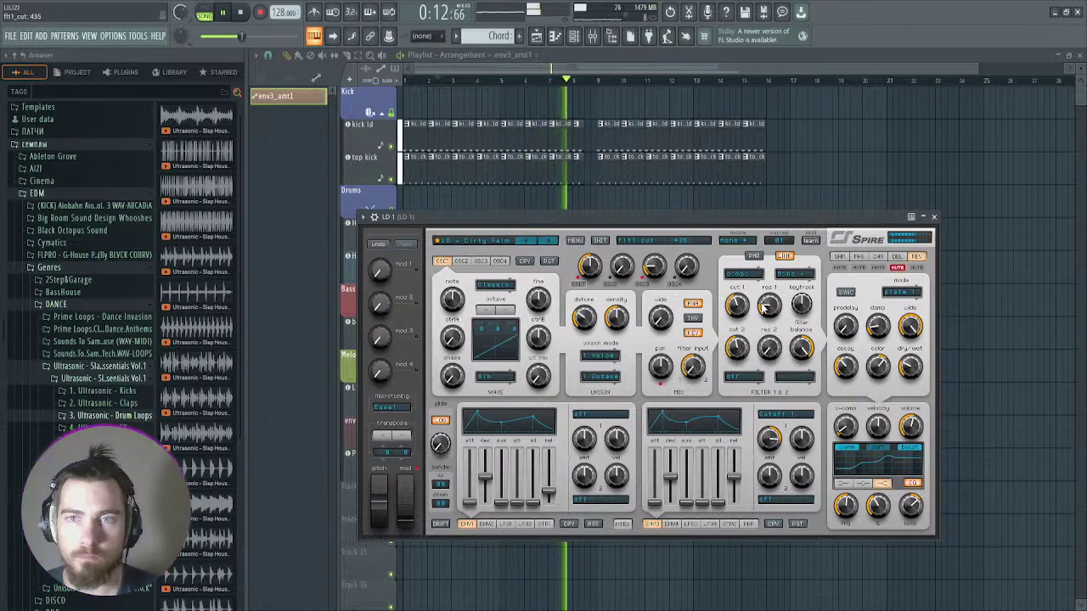
left_click_drag(737, 304, 737, 304)
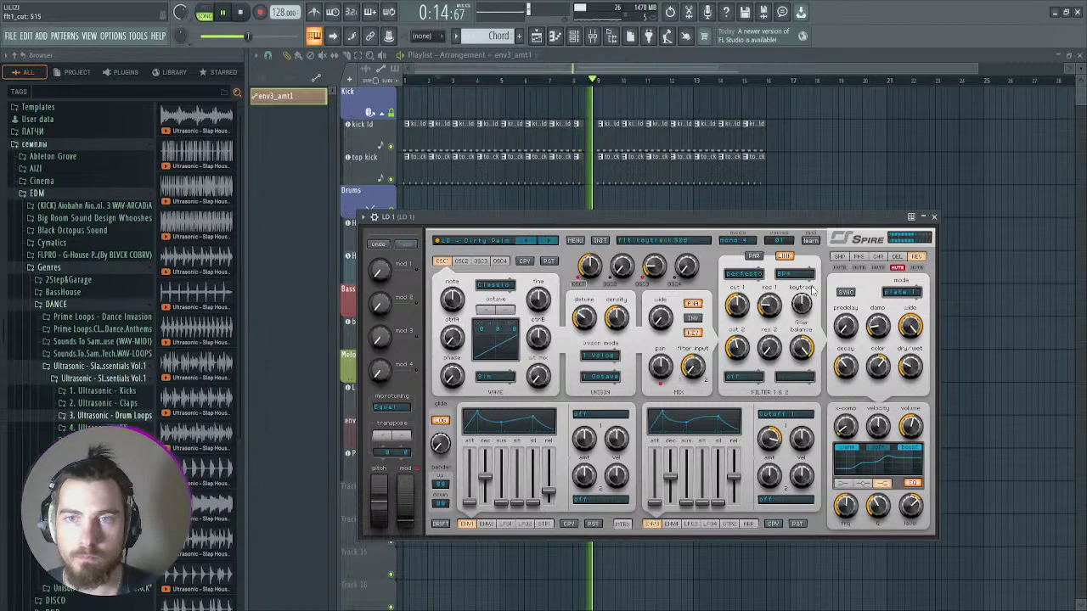
scroll(738, 307, "up", 2)
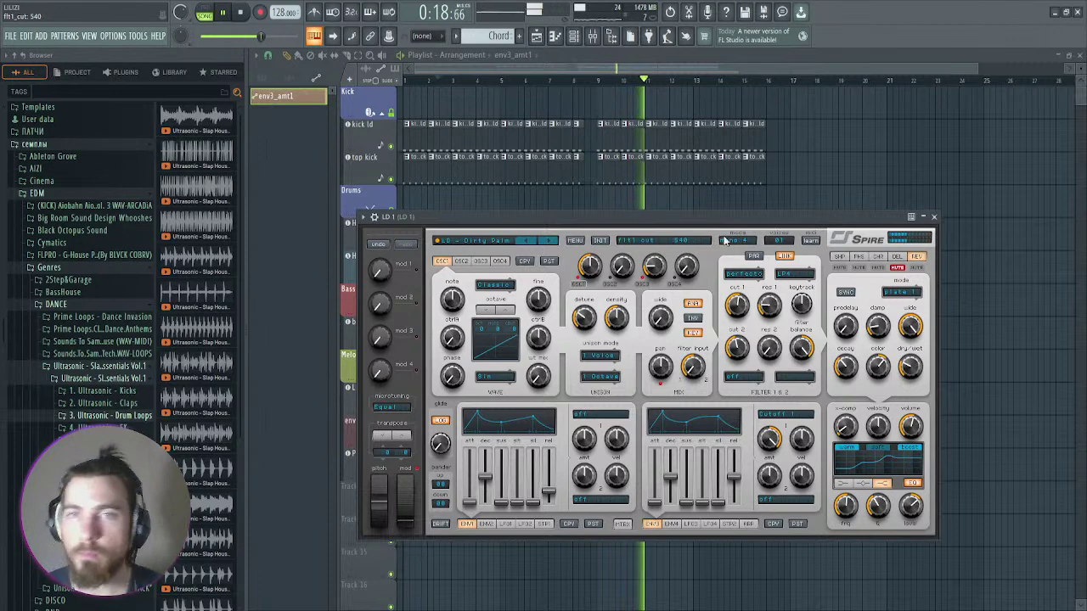
key("Escape")
scroll(531, 295, "up", 1)
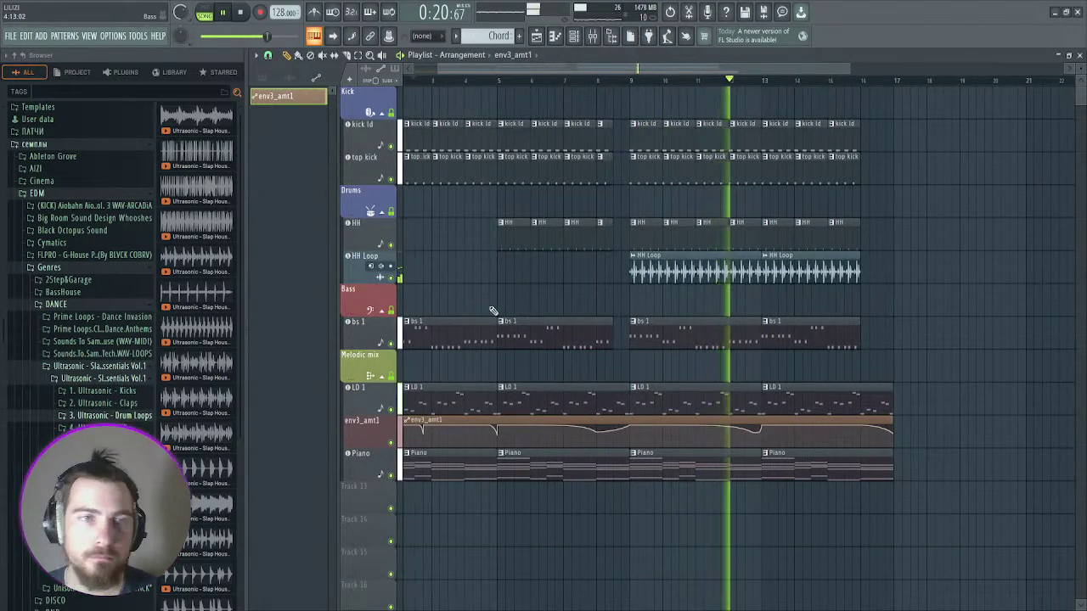
key("space")
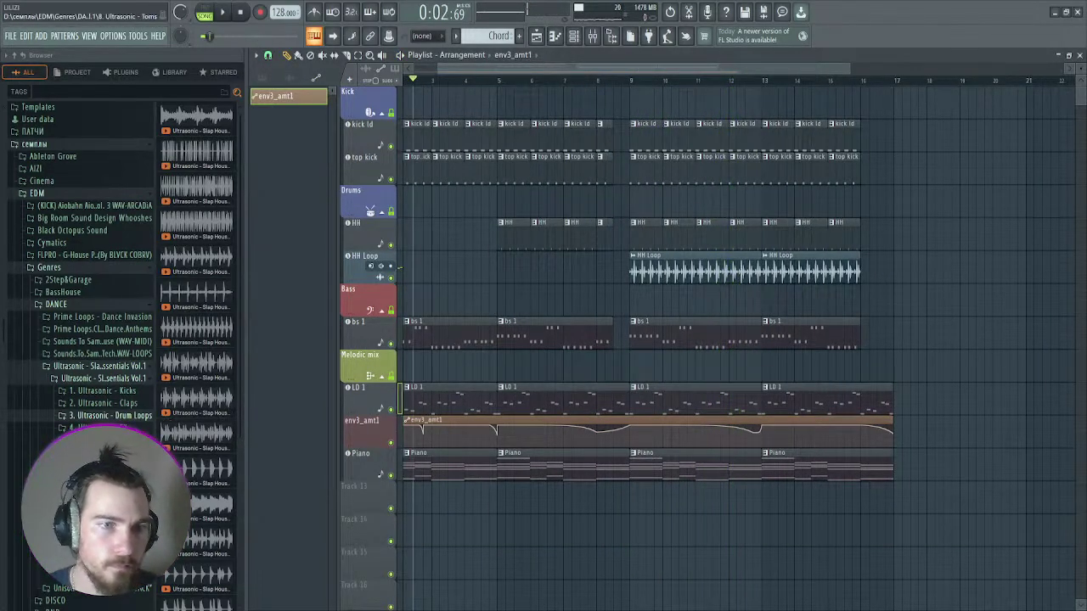
Step: Create a pattern named Clap and add the Ultrasonic Slap House Essentials Clap 14 sample as a new channel
left_click(132, 404)
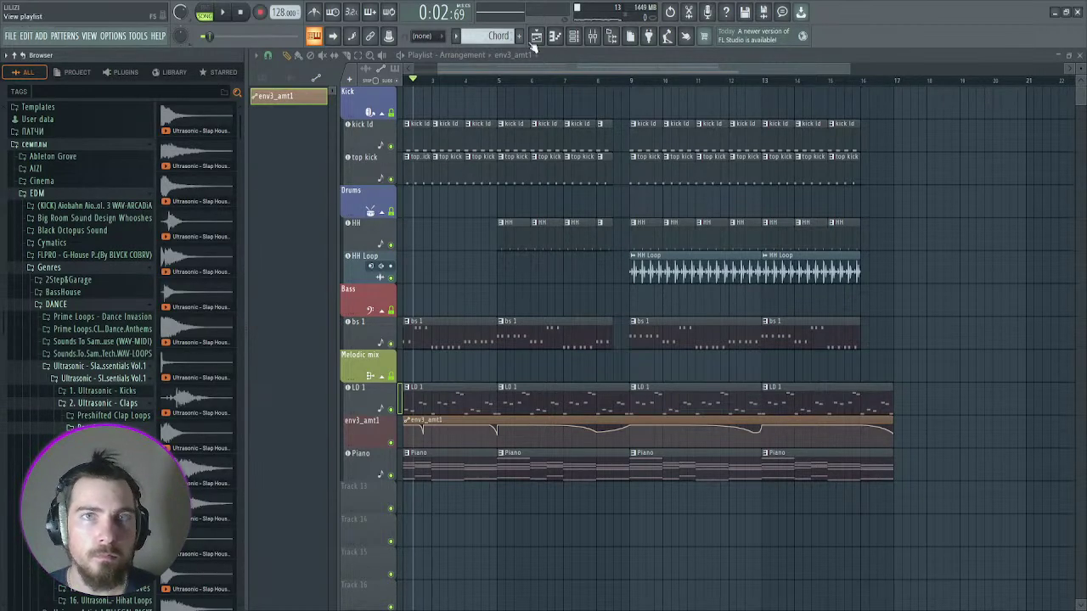
left_click(519, 35)
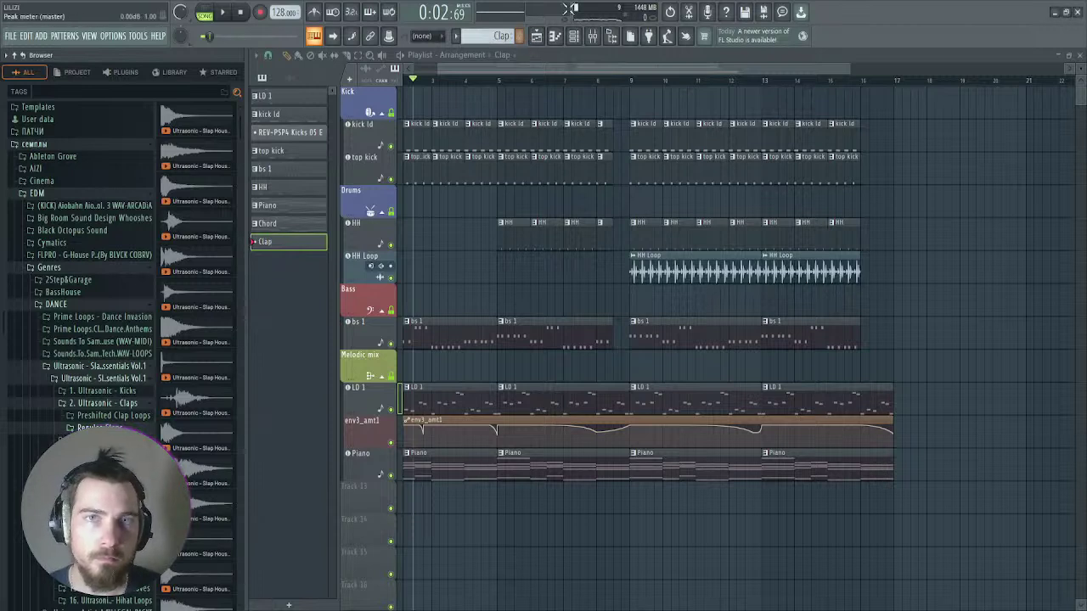
left_click(575, 36)
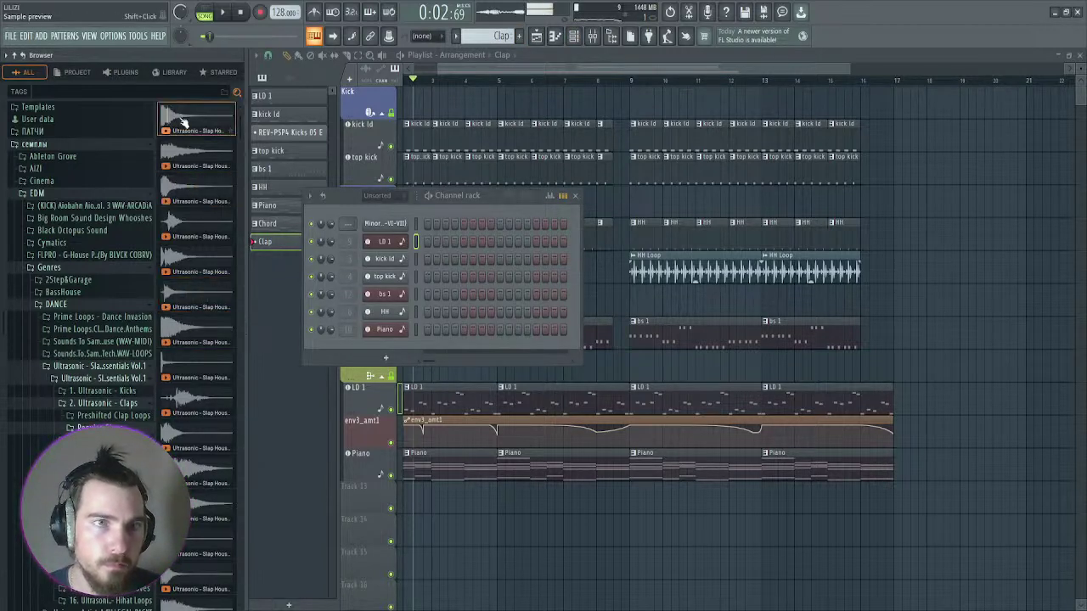
scroll(190, 501, "down", 2)
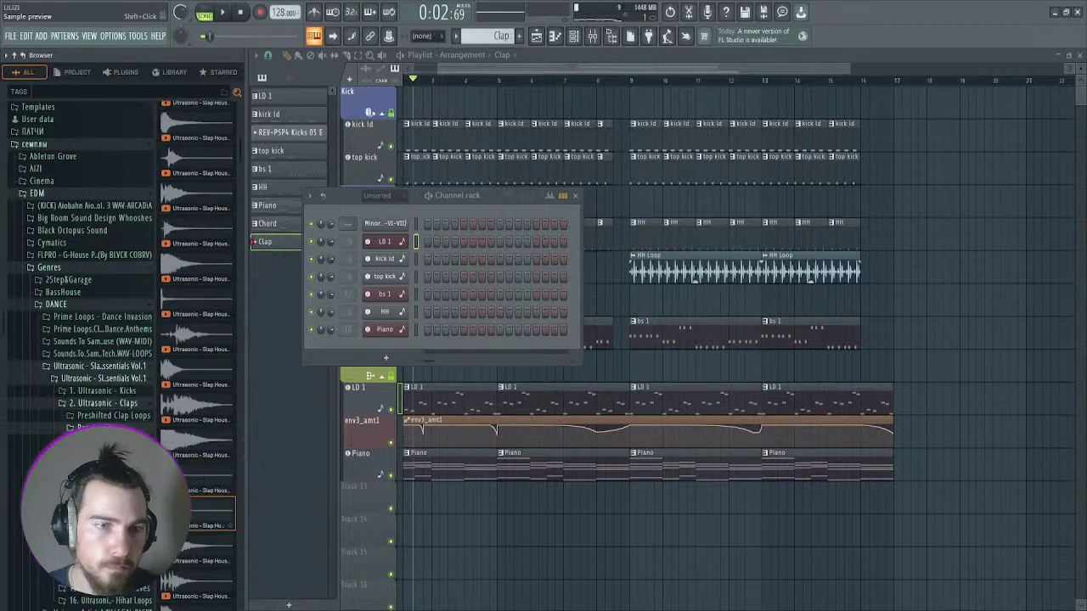
left_click_drag(392, 344, 393, 348)
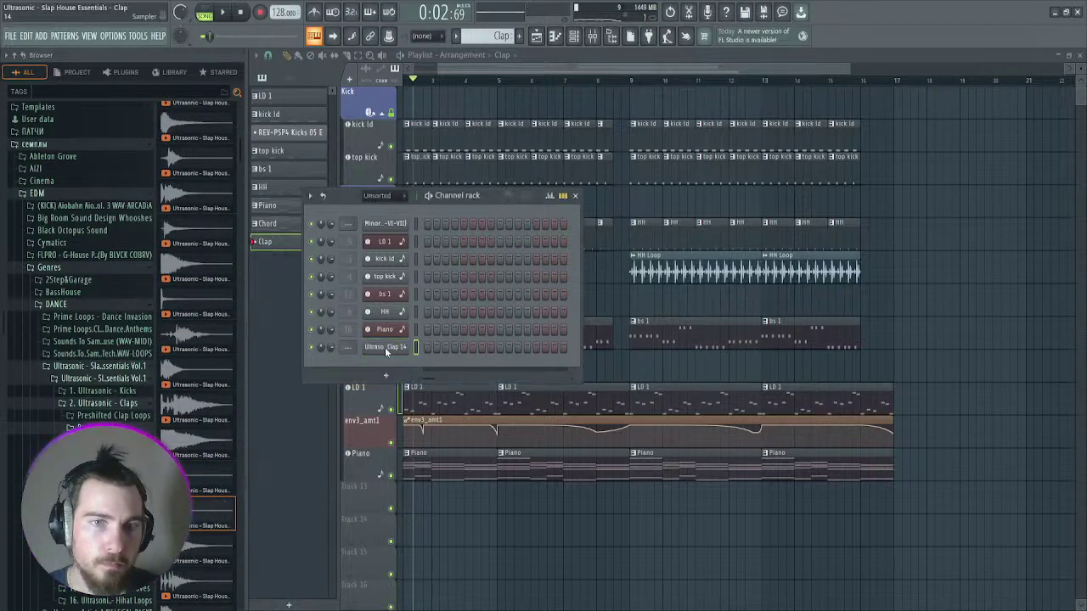
Step: Assign the Clap 14 channel to a free mixer track and route that track to the Drums bus
key("ctrl+l")
left_click(575, 195)
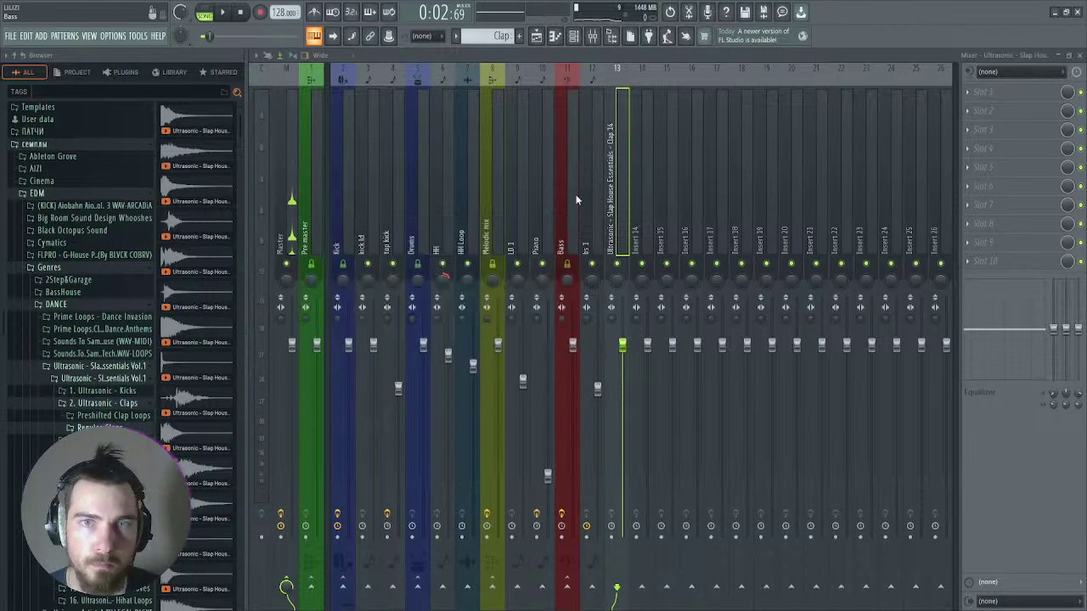
left_click(418, 586)
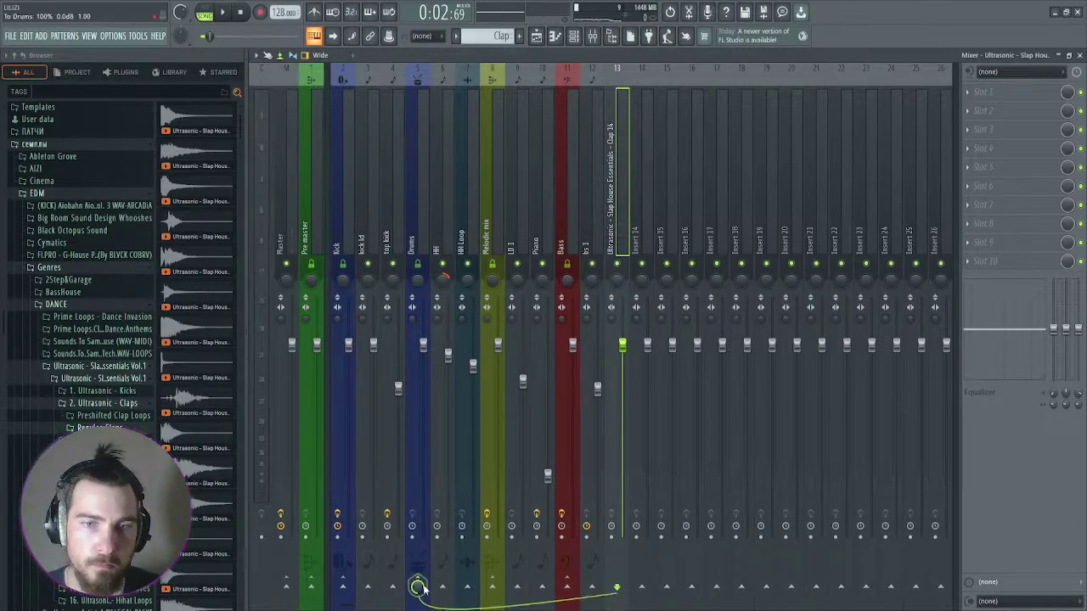
Step: Move the Clap 14 mixer track between HH and HH Loop
key("alt+Left")
key("alt+Left")
key("alt+Left")
key("alt+Left")
key("alt+Left")
key("alt+Left")
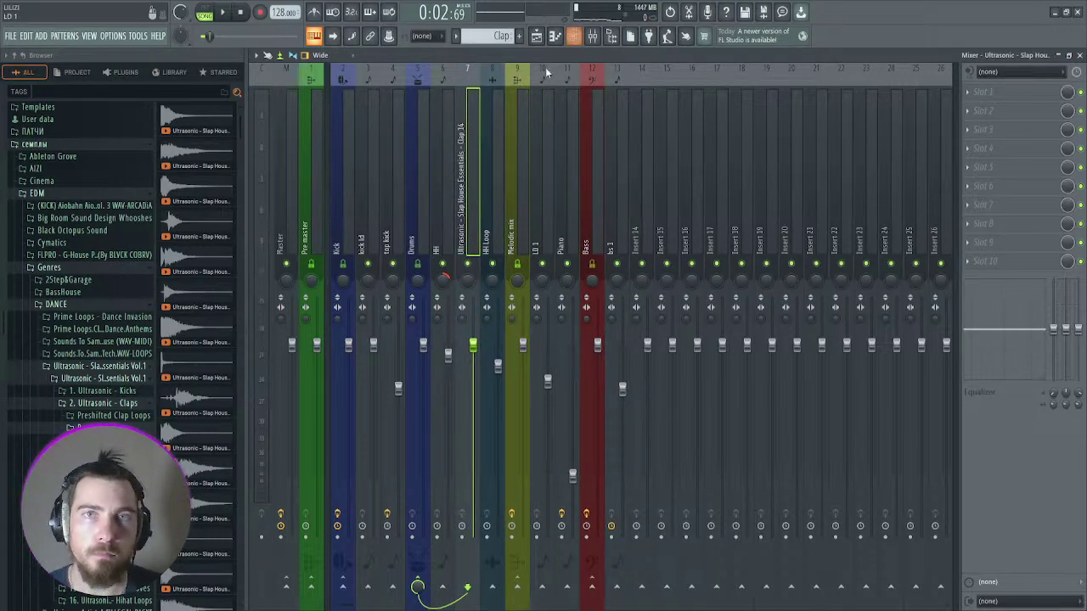
Step: Place a Clap clip at bar 9 on a track directly below HH Loop and open it in the piano roll
left_click(536, 38)
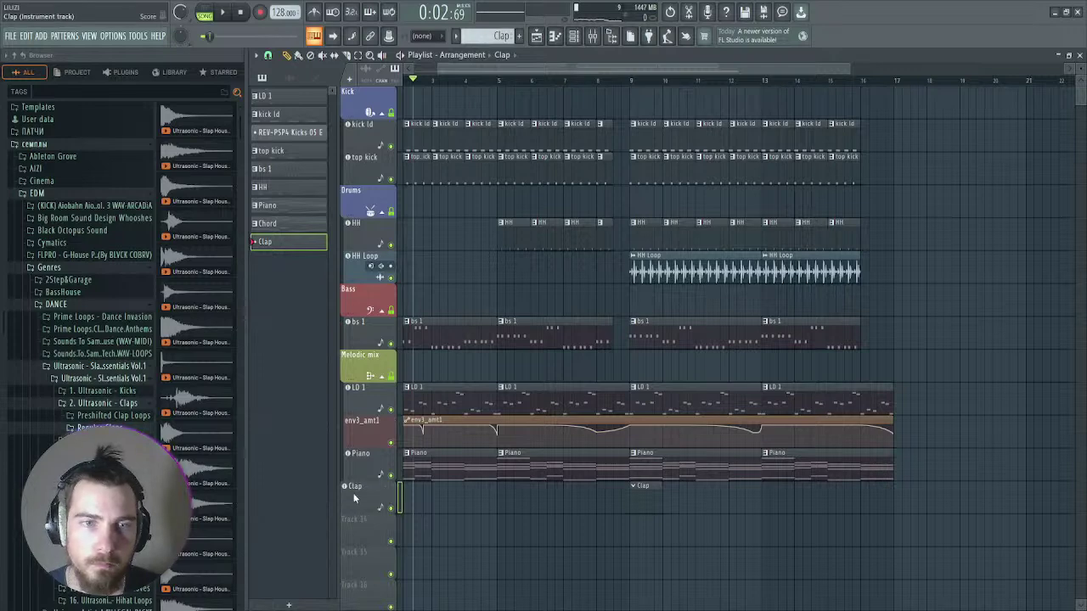
left_click_drag(355, 499, 355, 297)
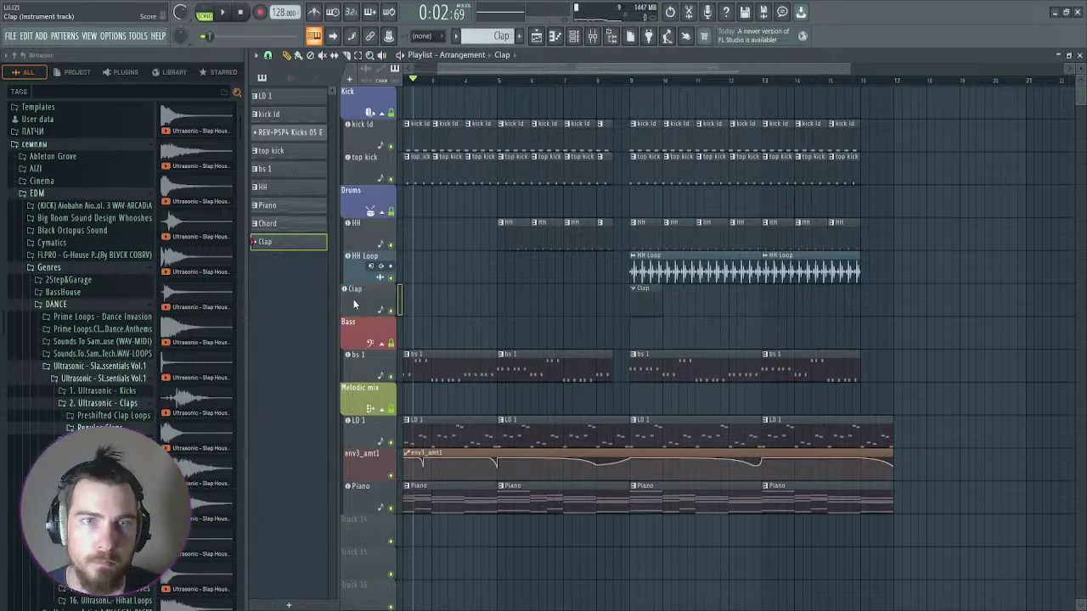
double_click(637, 293)
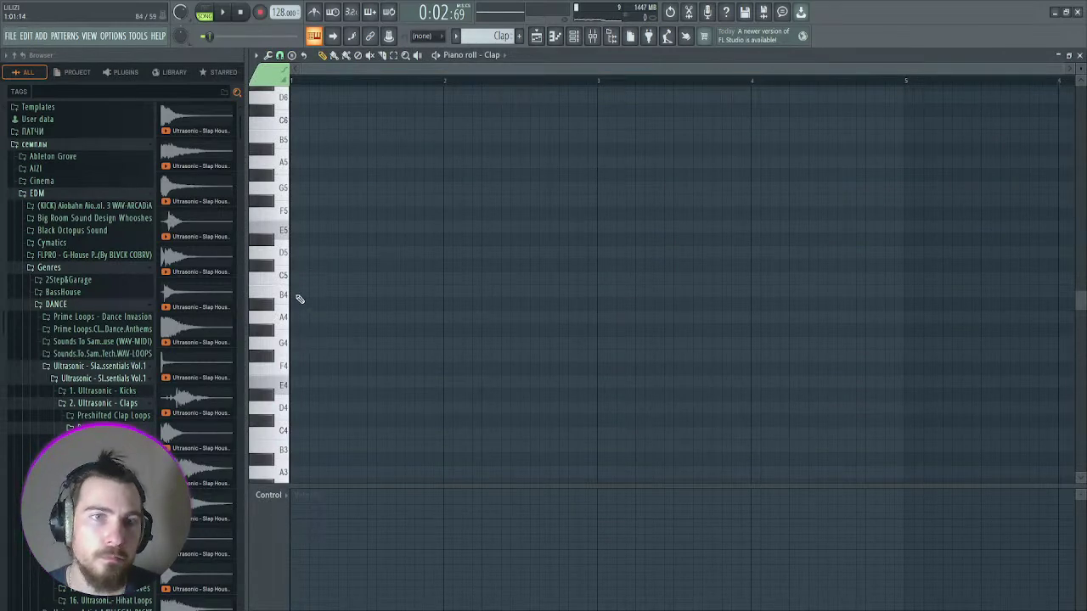
Step: Enter C5 clap notes on beats 2 and 4 of the bar and fill bars 9 to 15 with repeated Clap clips
left_click(411, 281)
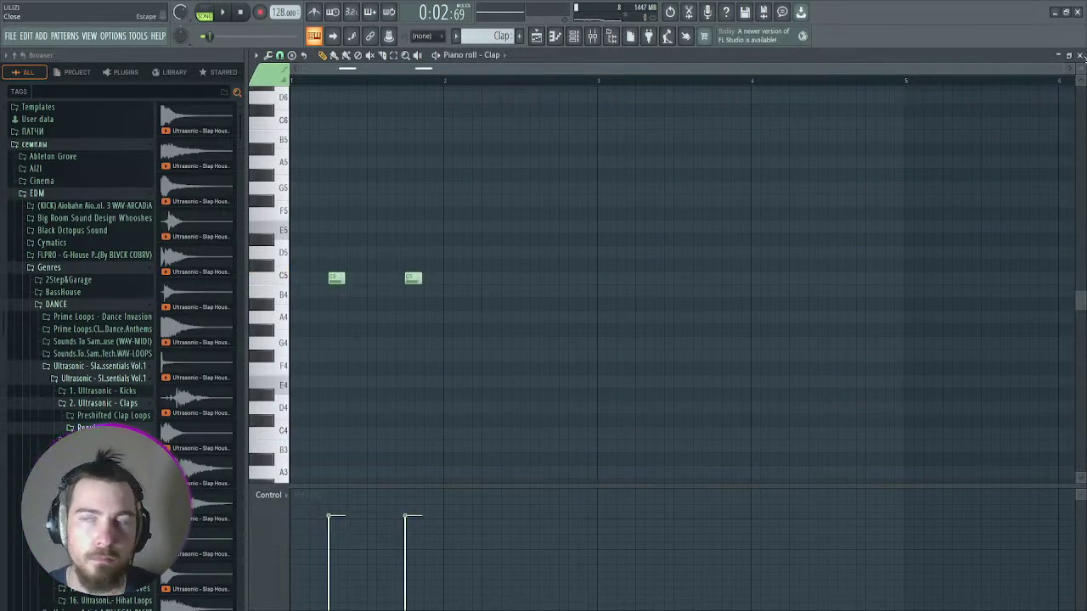
left_click(1079, 55)
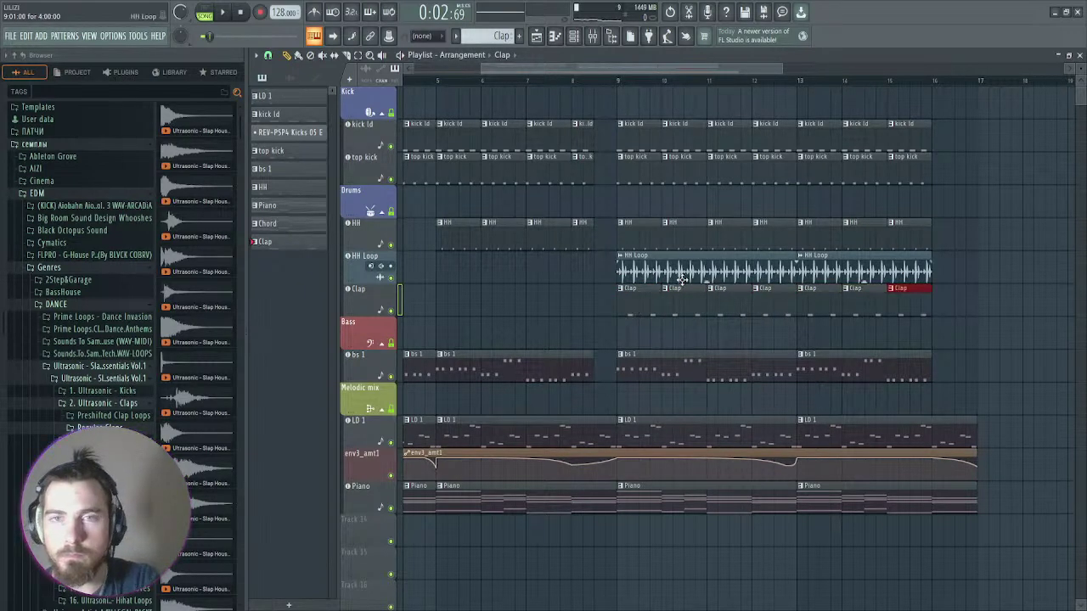
key("space")
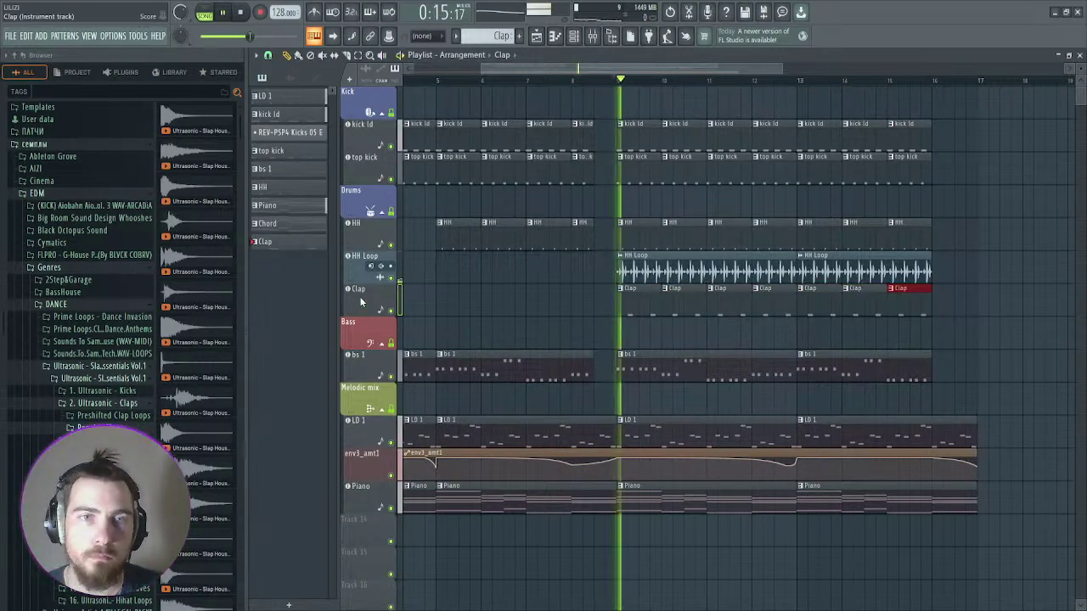
Step: Open the Clap channel's sampler, enable its volume envelope and shape it to tighten the clap
left_click(265, 241)
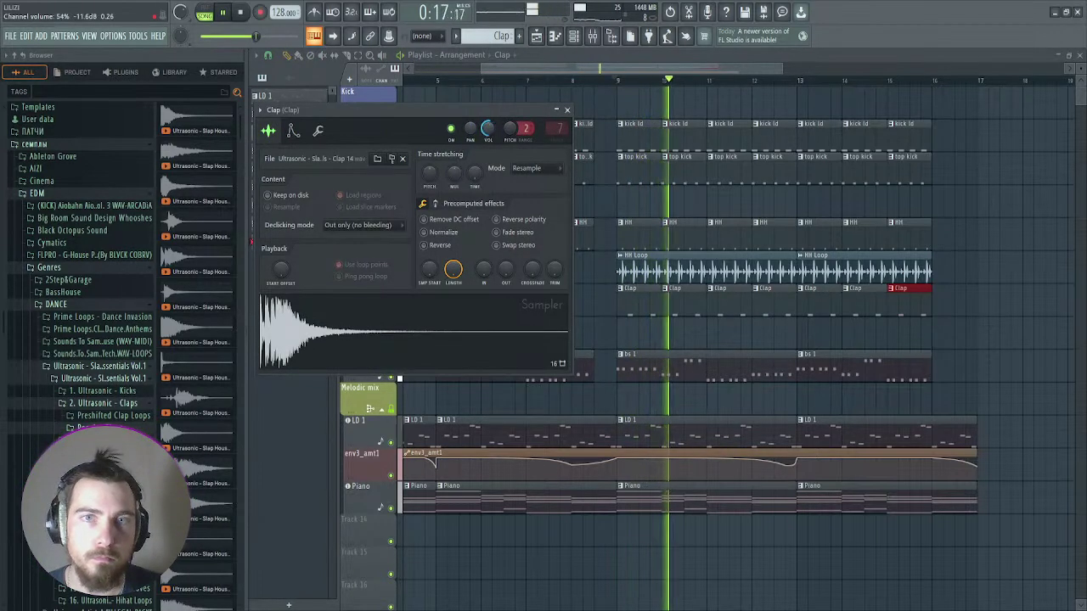
left_click(293, 131)
left_click(265, 174)
left_click_drag(309, 246, 330, 261)
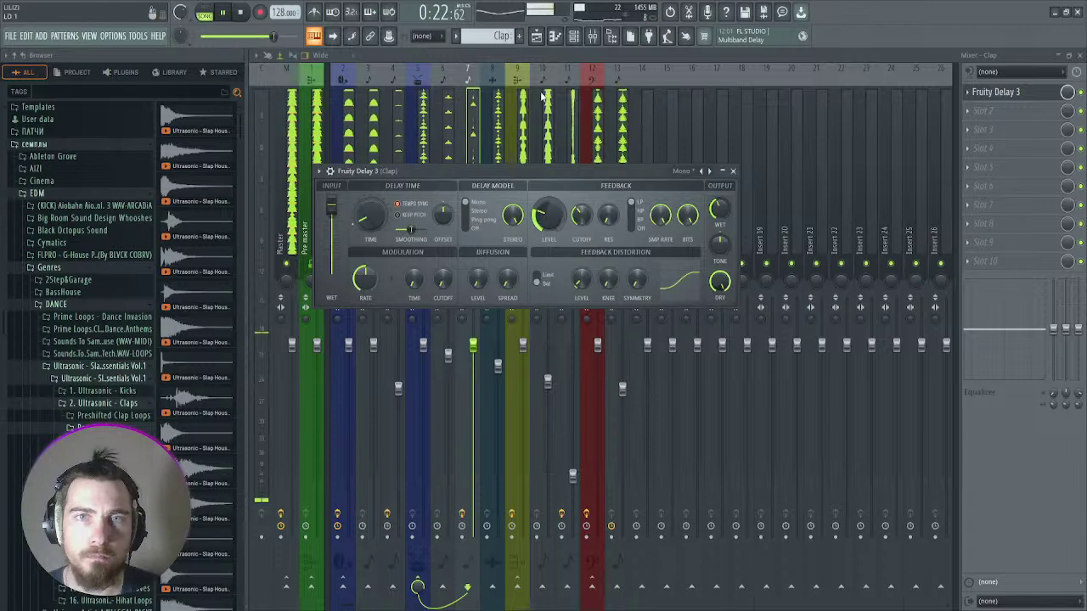
Step: Insert Fruity Delay 3 and Fruity Reeverb 2 on the Clap mixer track and adjust the reverb's wet level
left_click(995, 92)
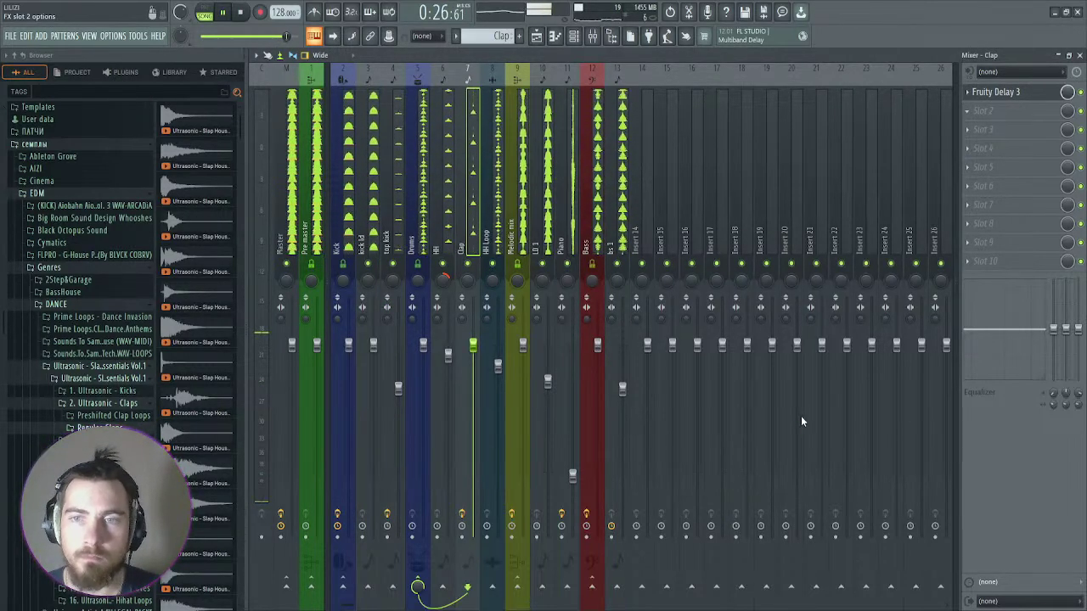
left_click(1001, 110)
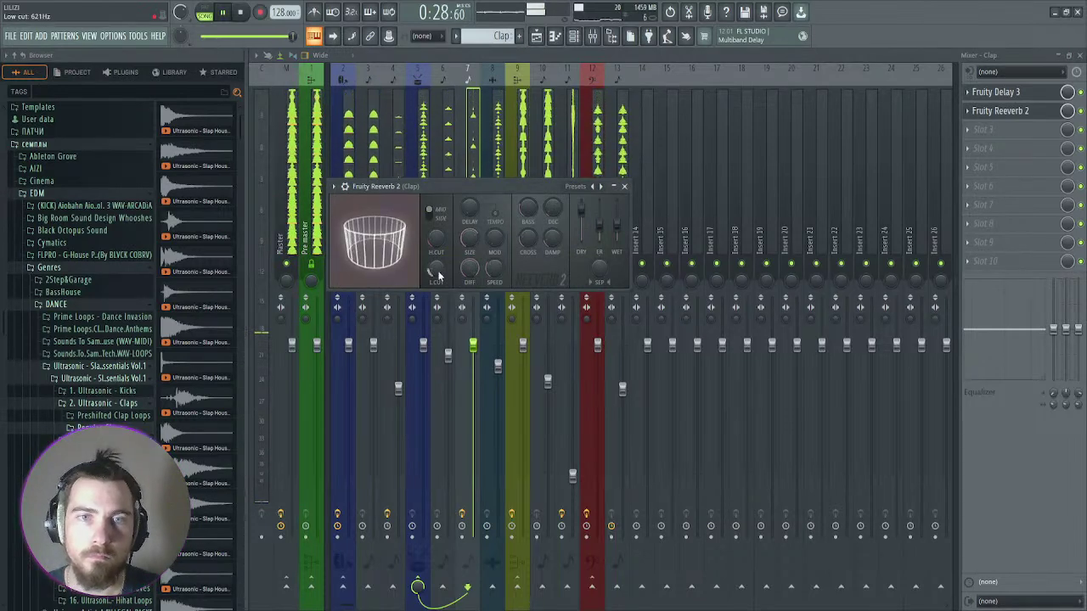
left_click_drag(617, 219, 616, 222)
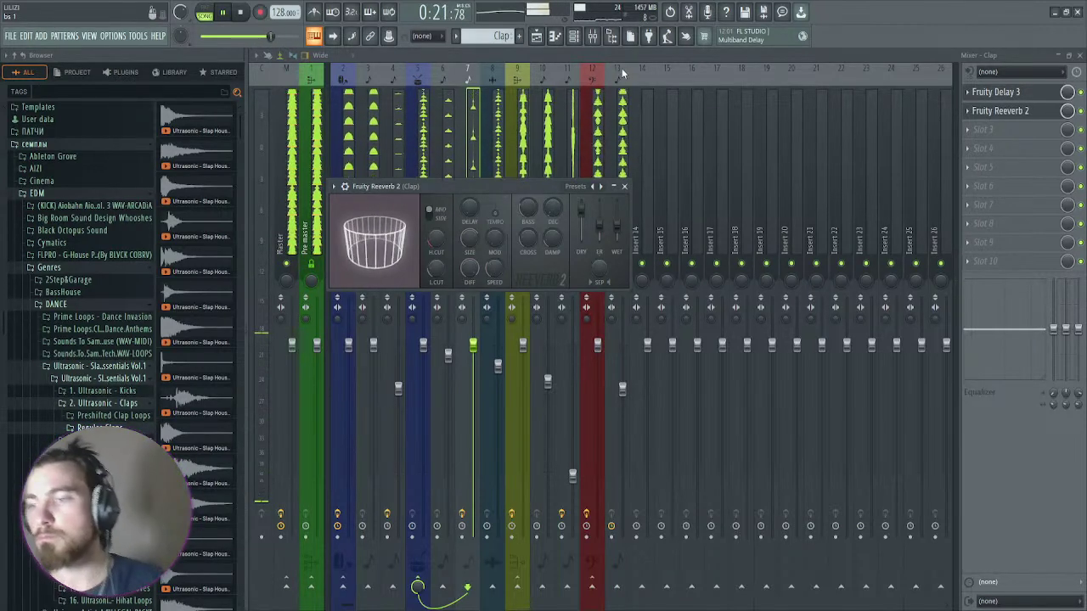
Step: Open the LD 1 lead's Spire and create an automation clip for its chorus wet amount
left_click(537, 38)
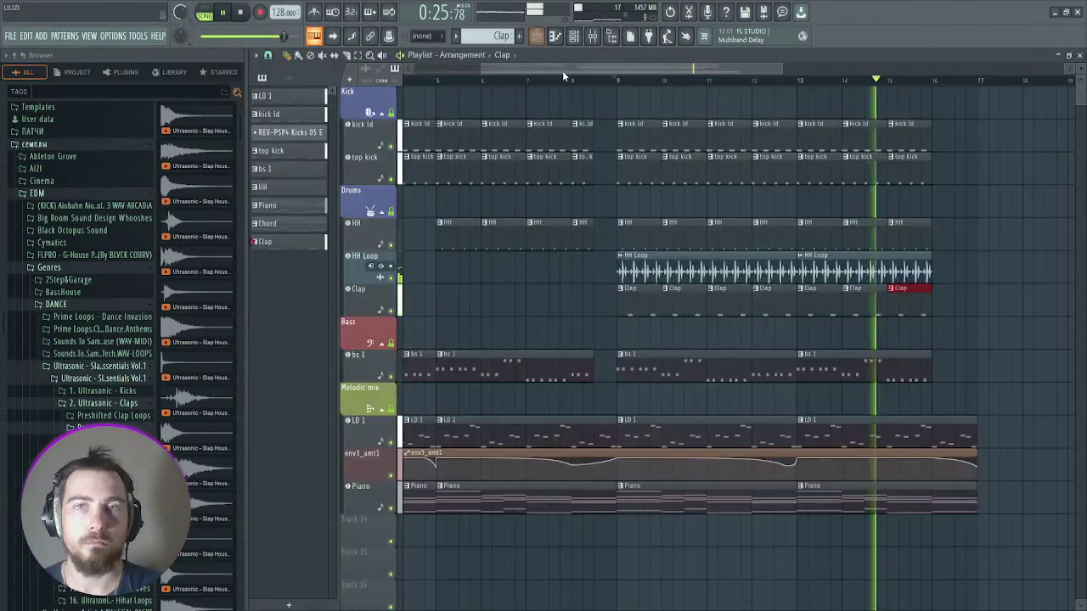
scroll(841, 151, "down", 3)
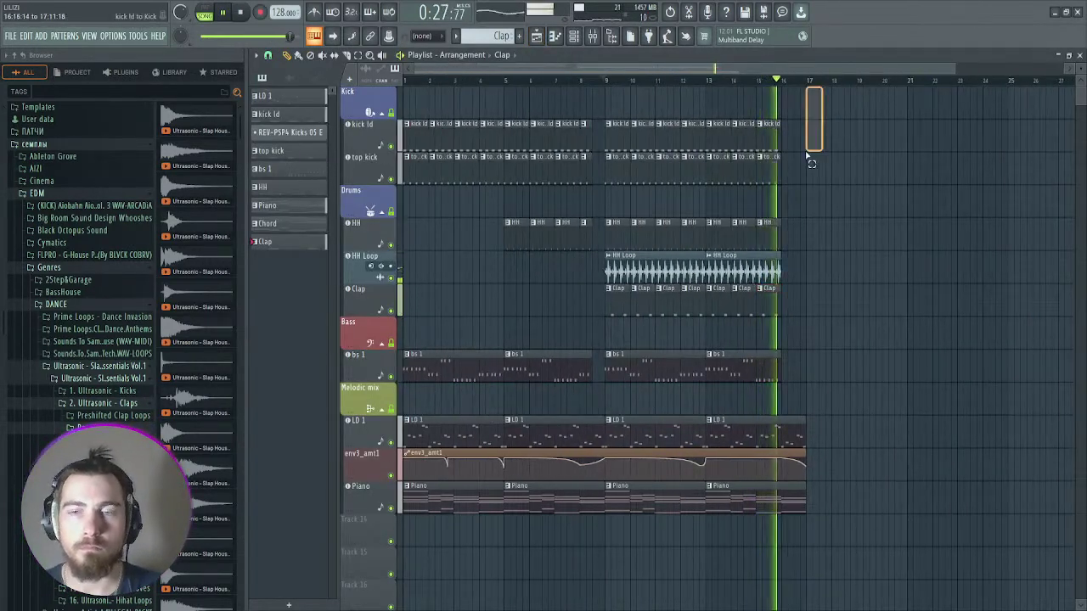
key("ctrl+a")
left_click(493, 512)
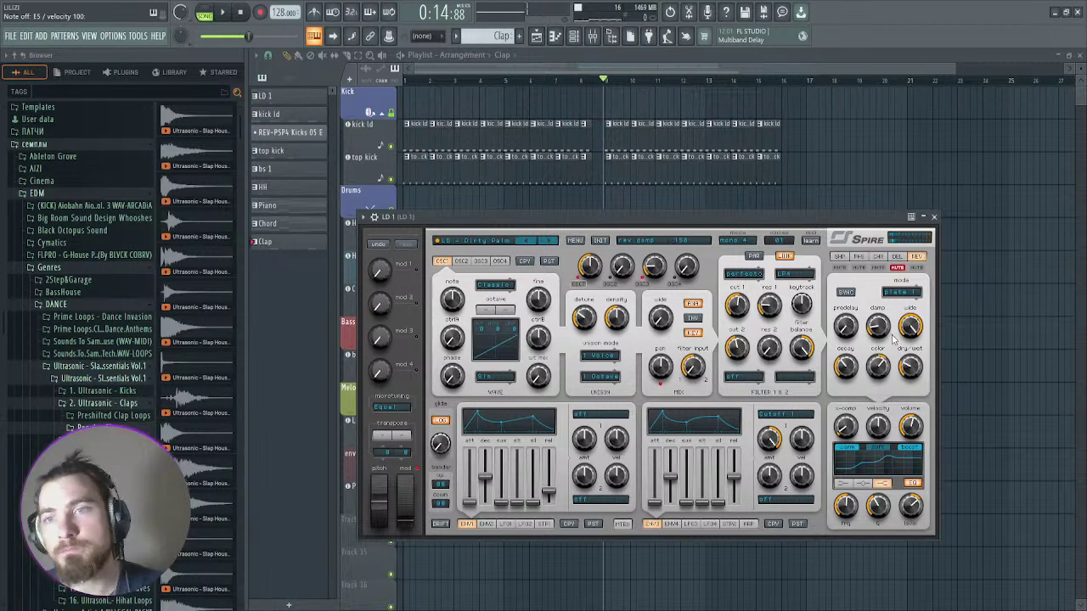
left_click(858, 259)
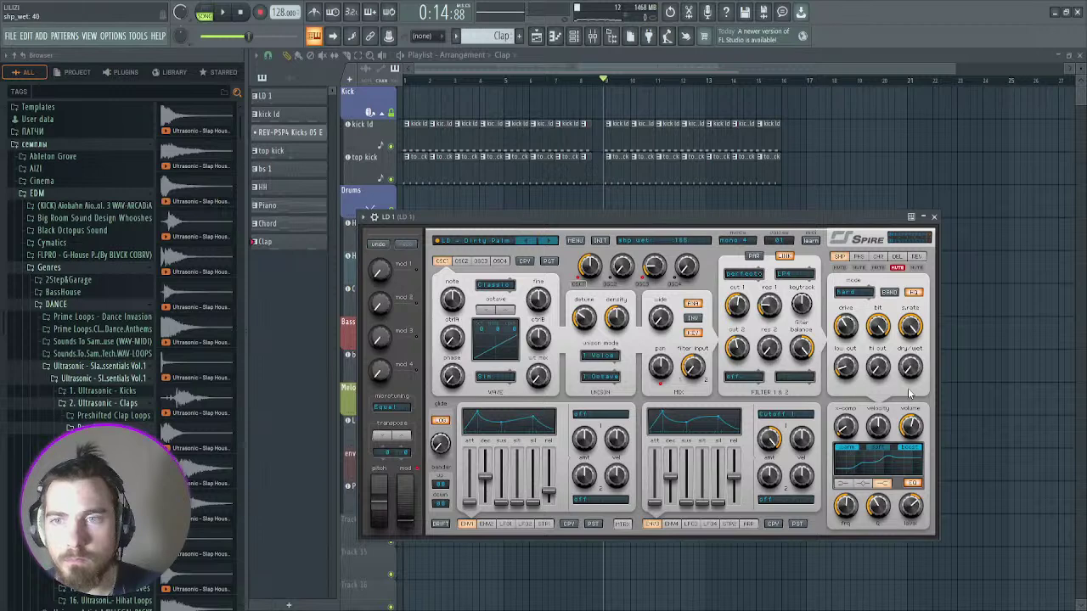
left_click(897, 257)
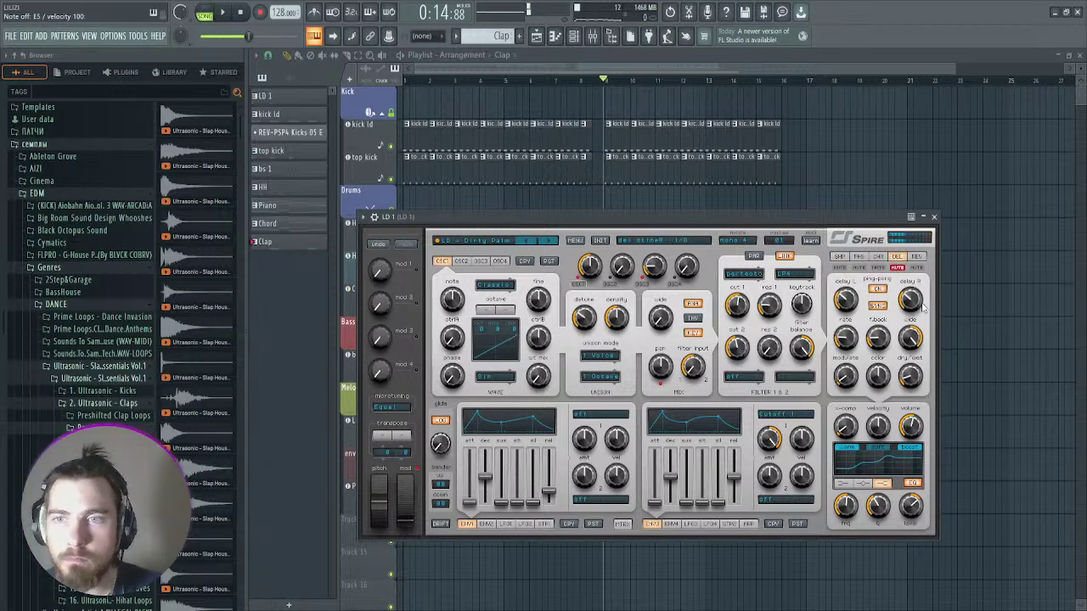
left_click(879, 258)
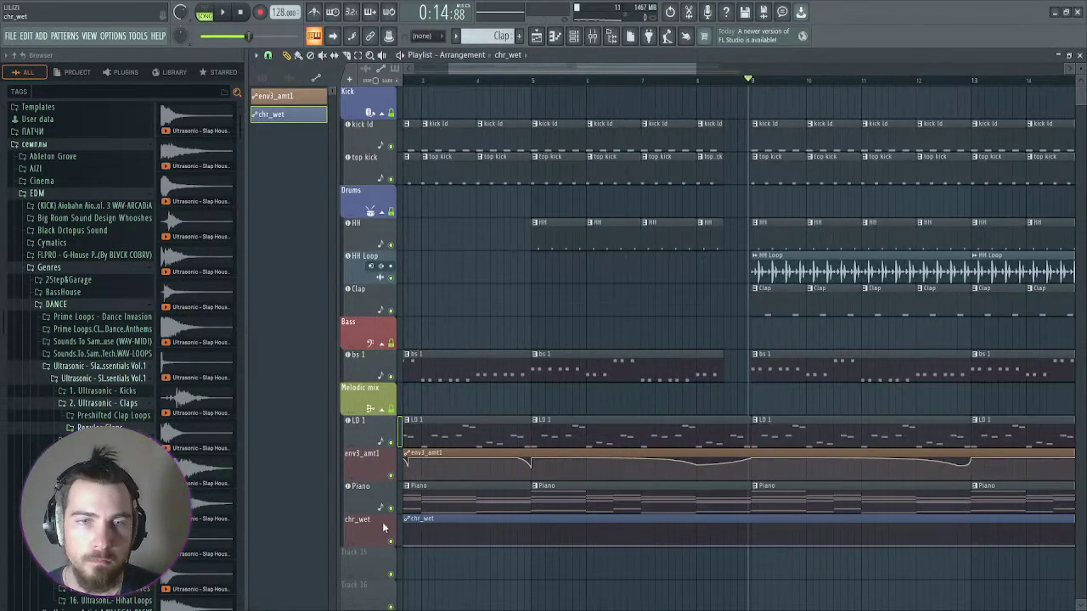
Step: Move the chr_wet track directly below env3_amt1 and shape its curve to rise gradually to a peak at bar 5
left_click_drag(373, 529, 373, 495)
left_click_drag(480, 70, 245, 68)
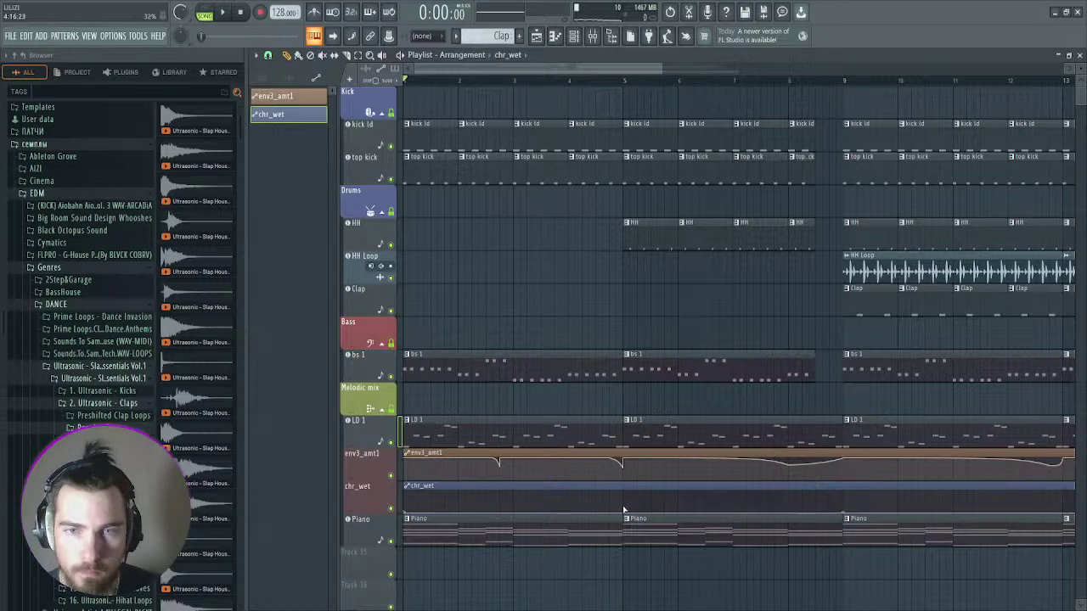
left_click_drag(625, 510, 625, 505)
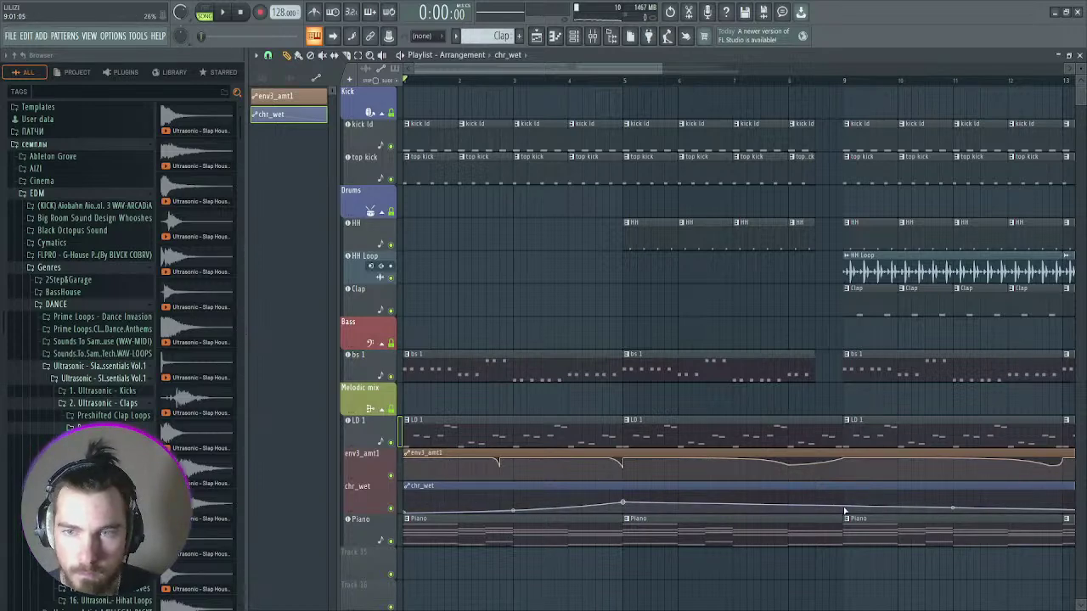
key("space")
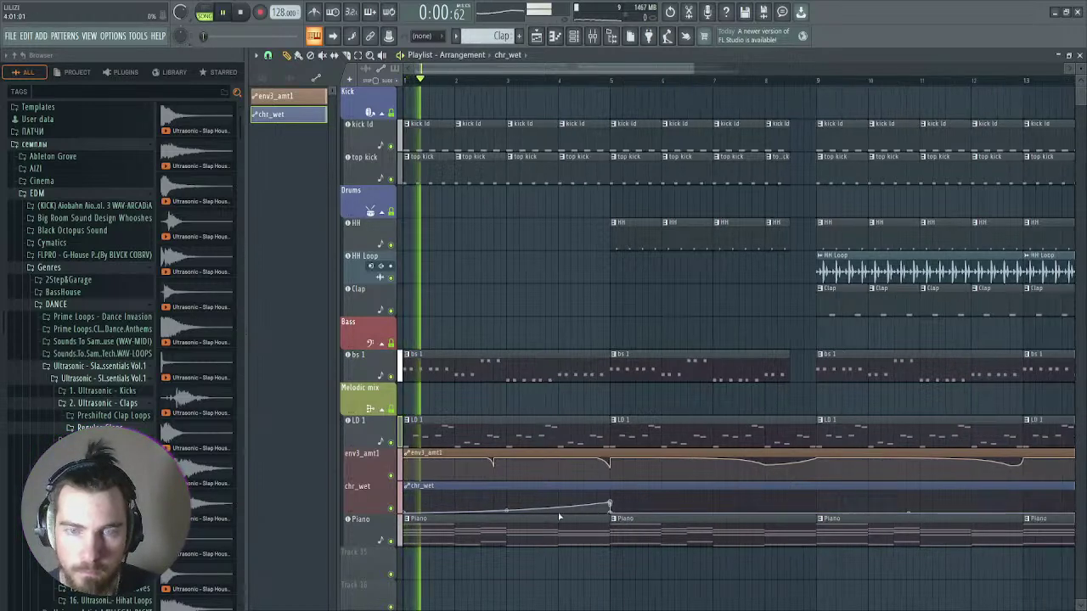
Step: Add two more rises to the chr_wet curve, peaking at bar 9 and just before bar 13, each dropping back to zero
scroll(451, 494, "down", 2)
scroll(716, 510, "up", 2)
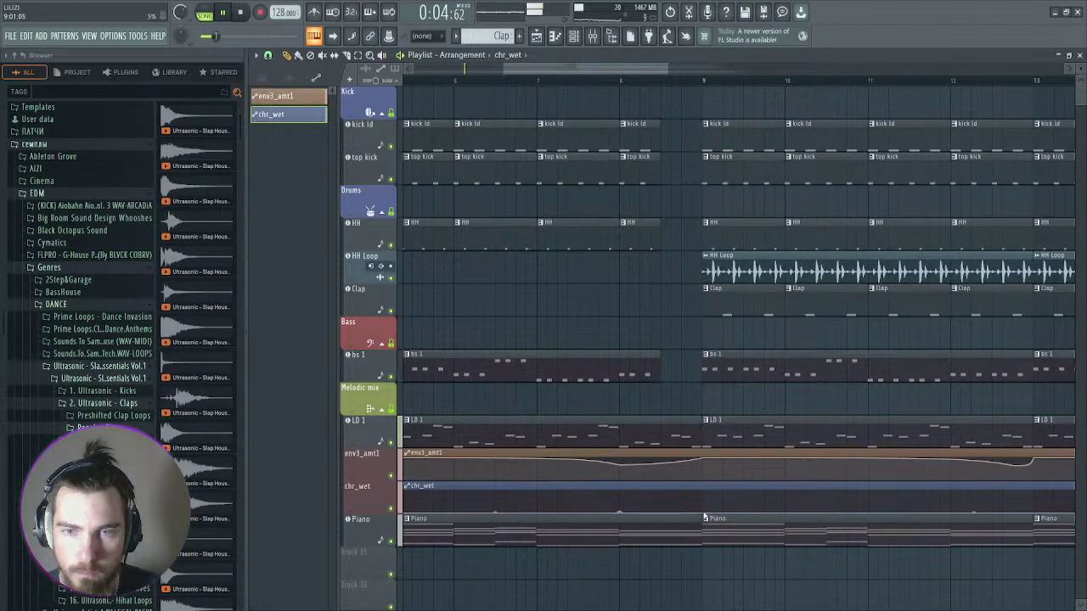
mouse_move(705, 515)
left_mouse_down()
mouse_move(703, 501)
mouse_move(701, 527)
left_mouse_up()
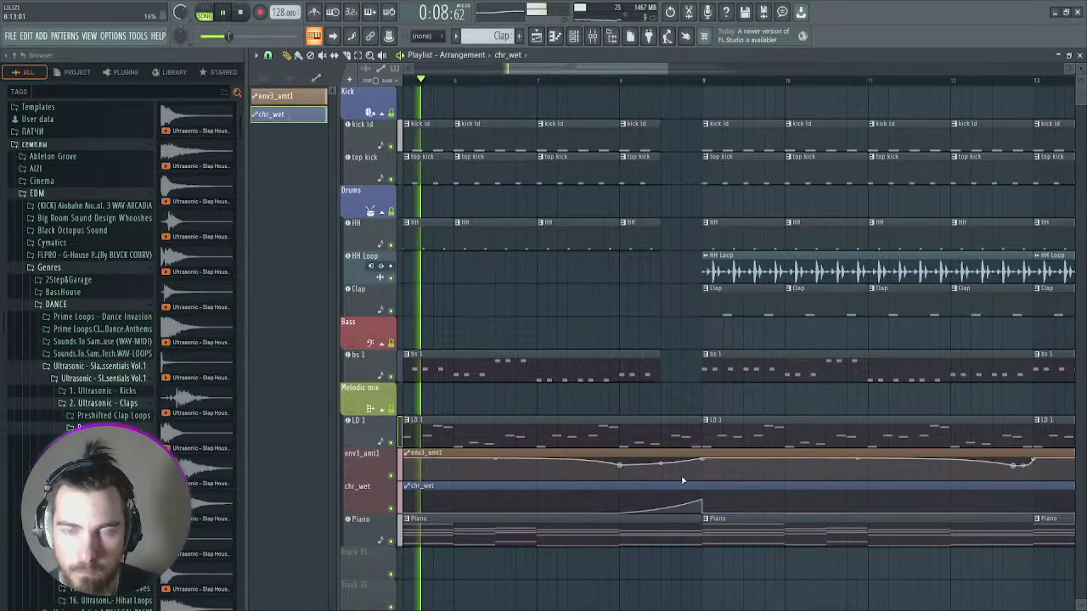
scroll(765, 509, "down", 3)
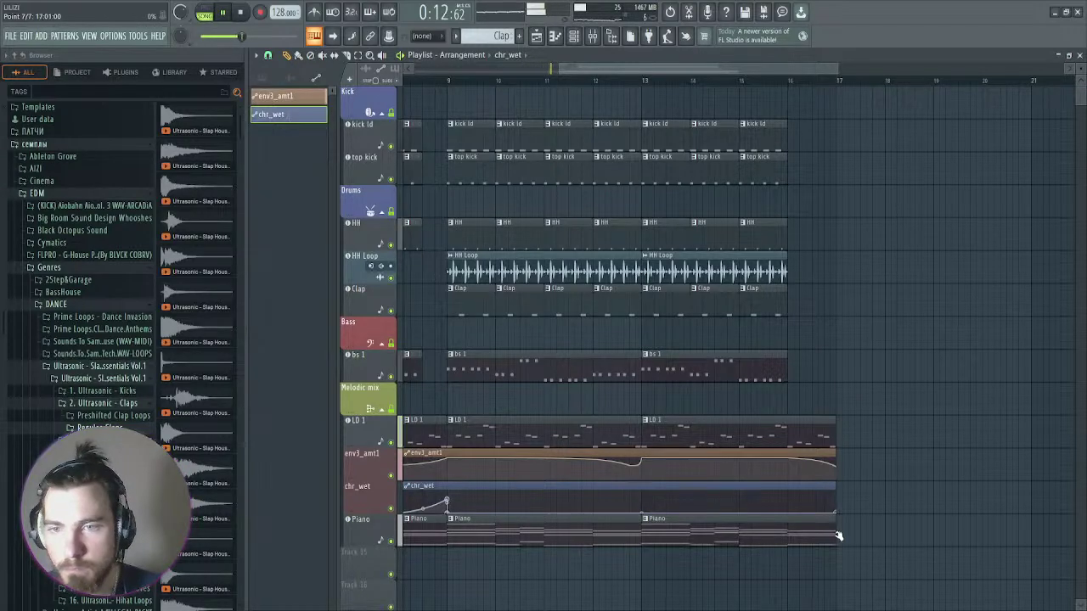
scroll(624, 503, "up", 2)
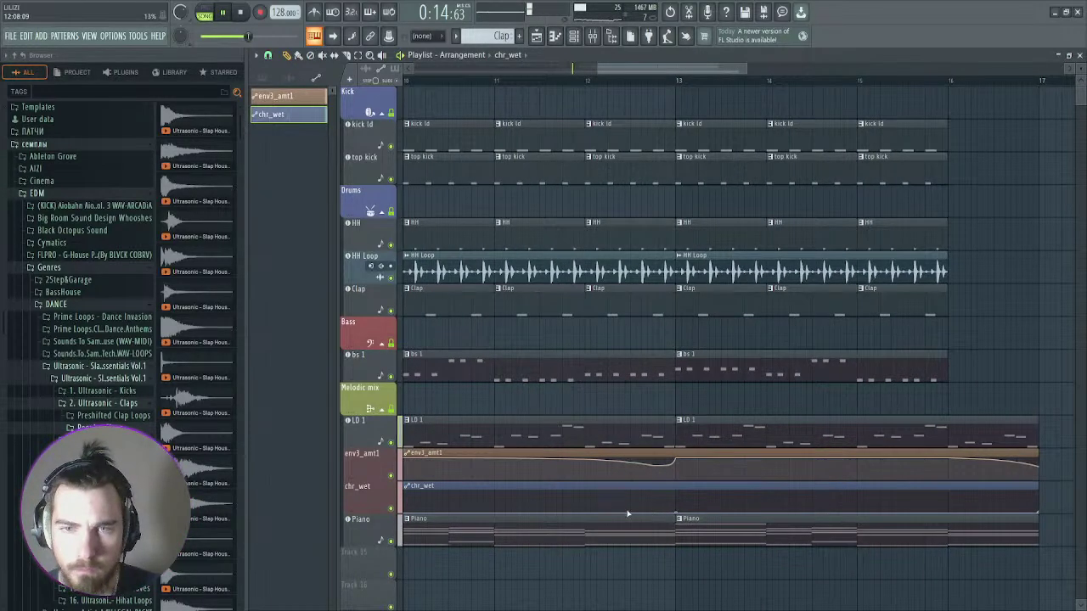
left_click_drag(632, 517, 662, 493)
right_click(678, 514)
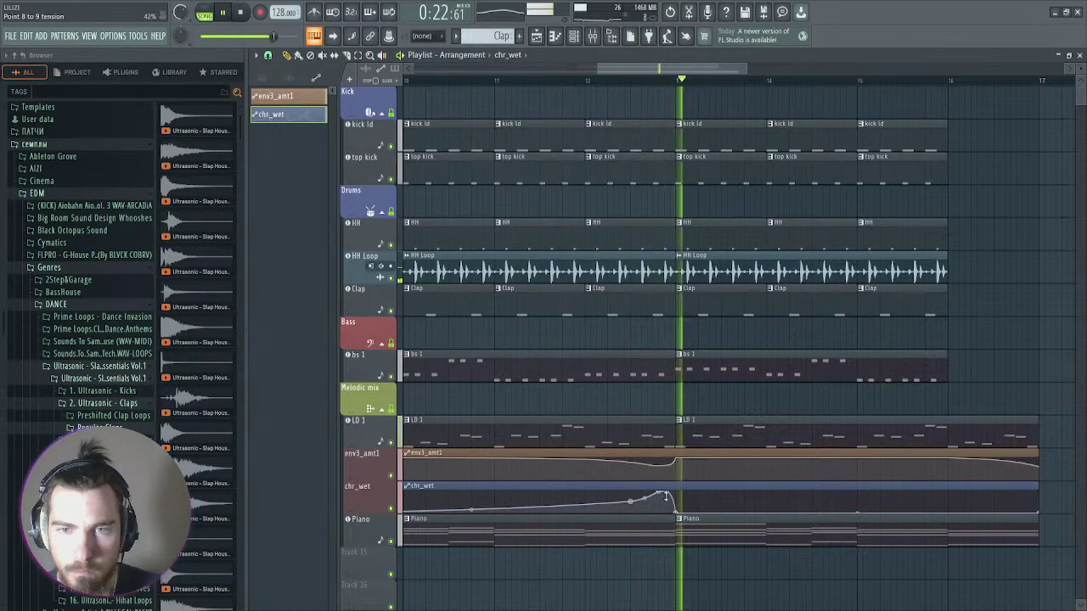
Step: Shape a final chr_wet rise from bar 16 to the clip's end at bar 17
scroll(661, 490, "down", 3)
scroll(892, 499, "up", 3)
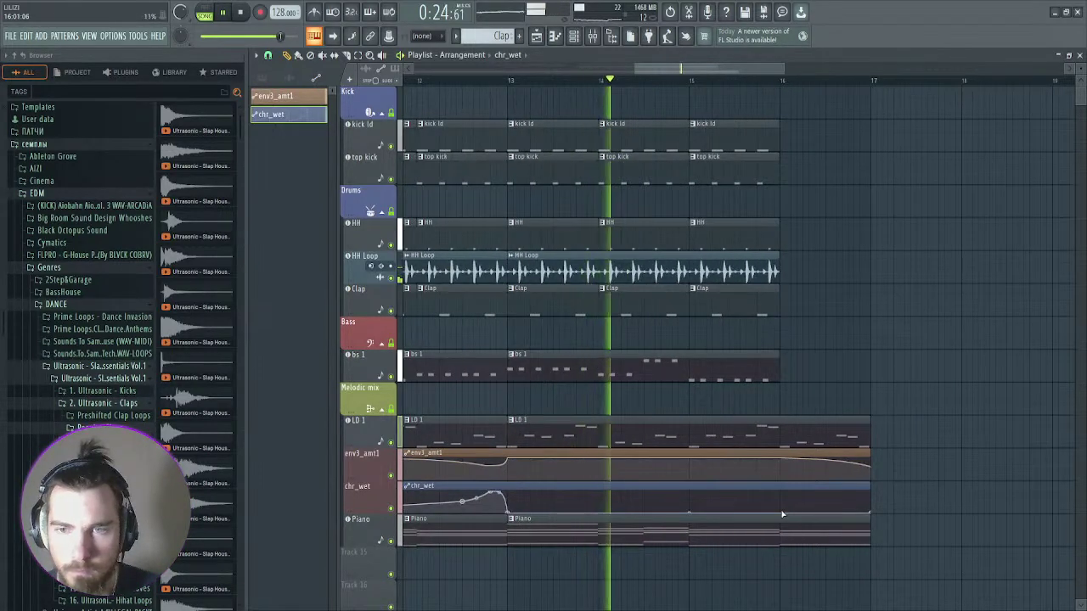
left_click_drag(871, 512, 870, 492)
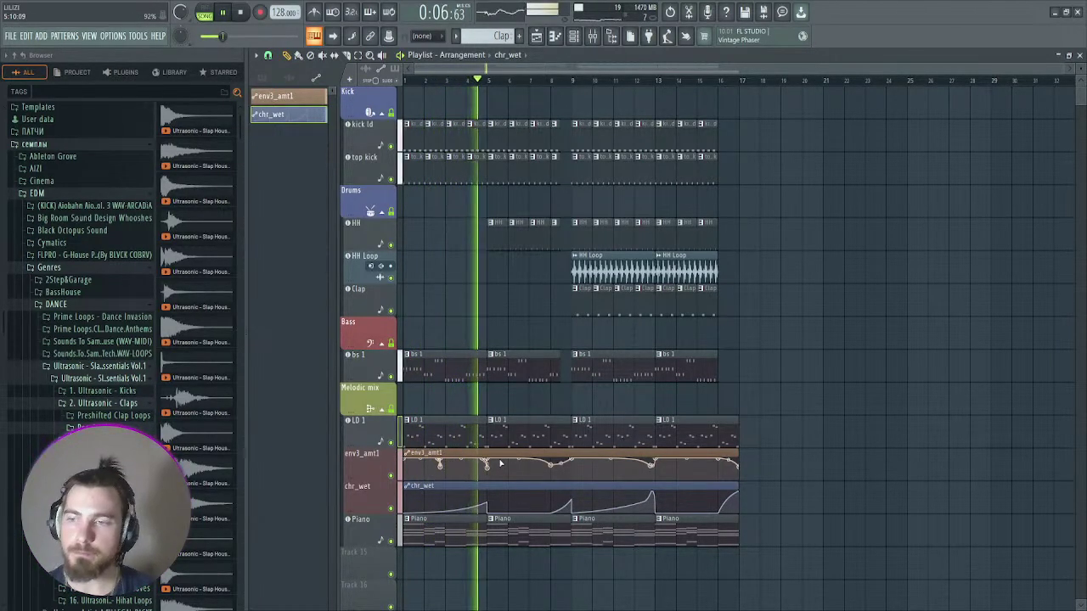
Step: Insert FabFilter Pro-Q 3 on the LD 1 mixer track and set a 36 dB/oct low cut at about 125 Hz
scroll(451, 432, "up", 3, "ctrl")
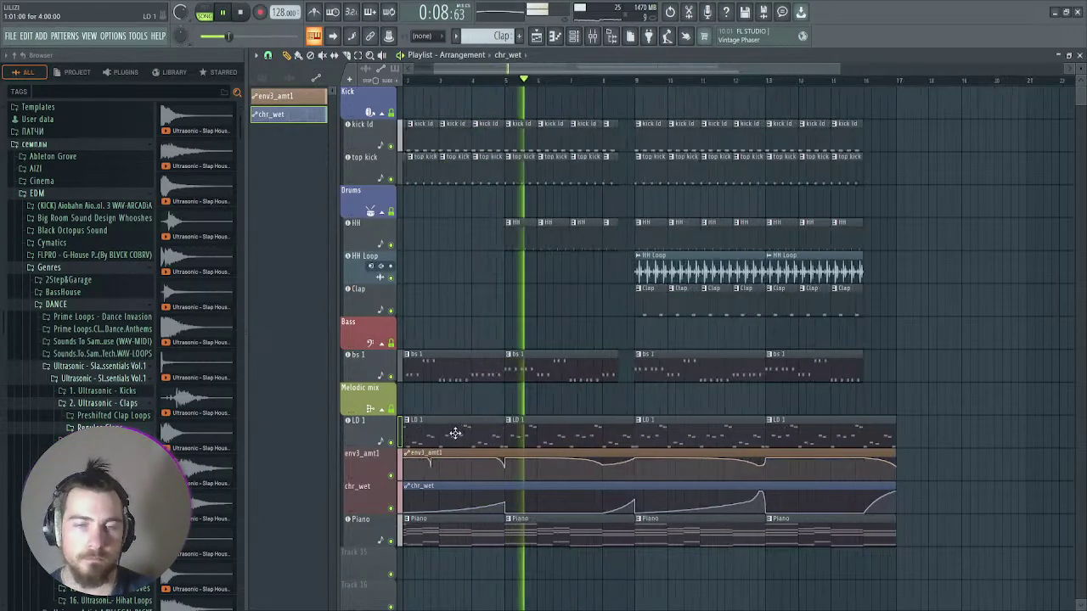
key("F9")
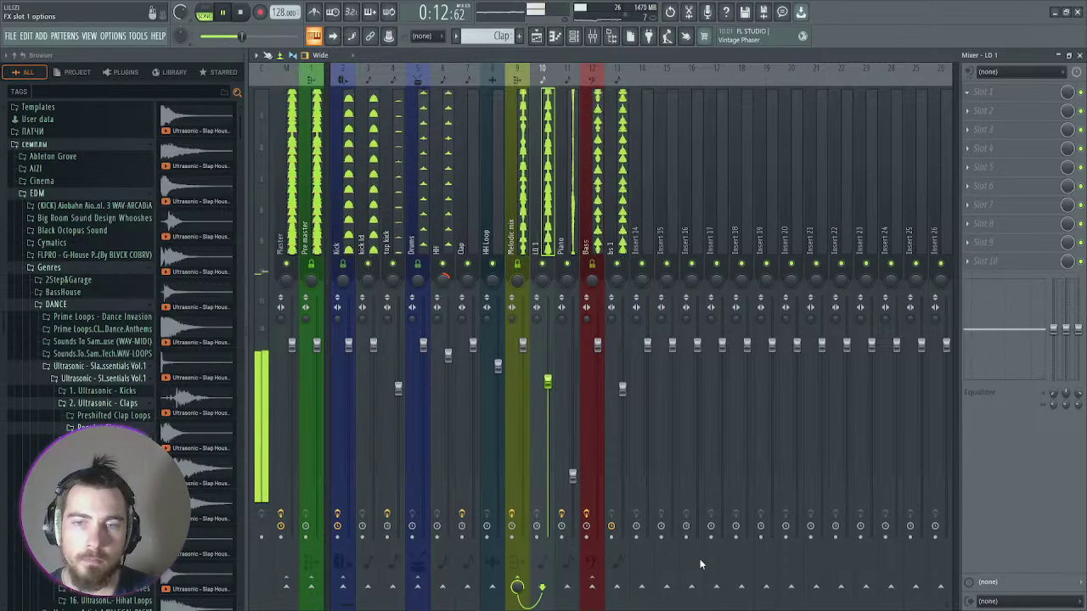
left_click(986, 92)
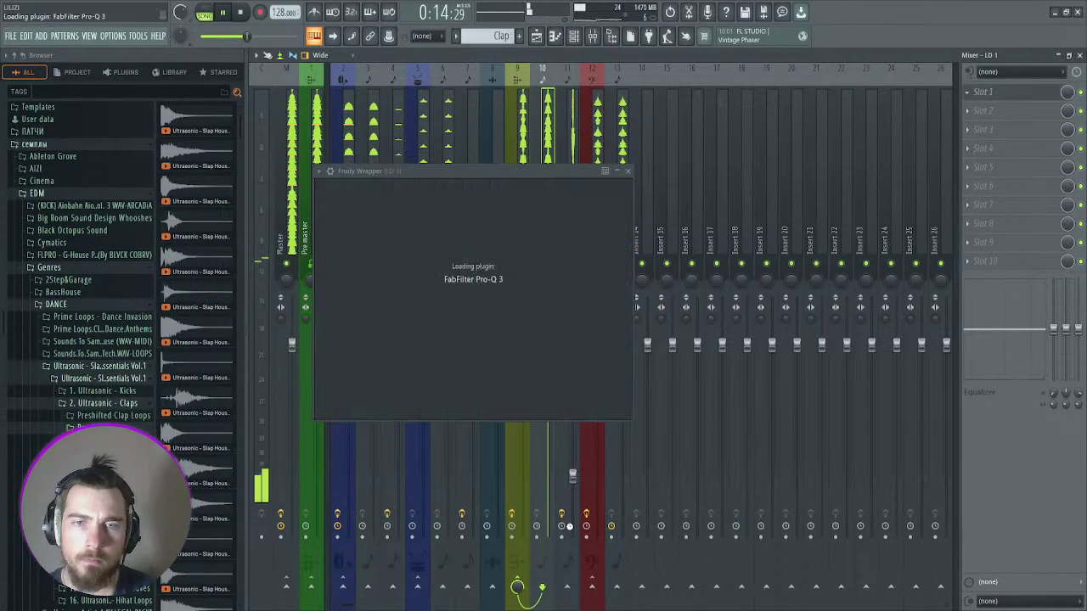
double_click(328, 296)
left_click_drag(328, 296, 509, 304)
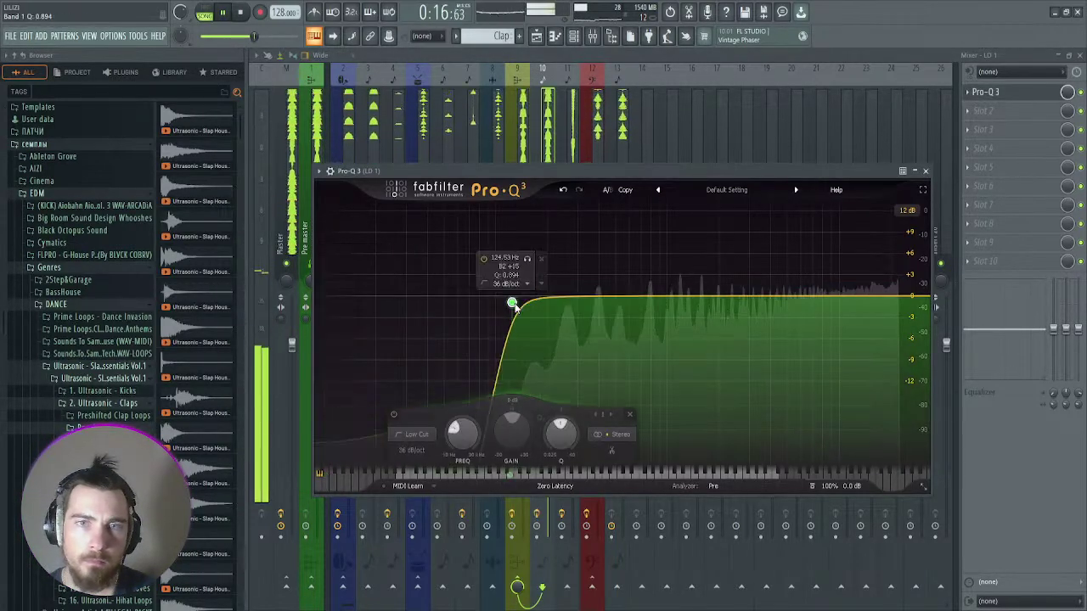
Step: Add a high cut at the top end and a high shelf boosting about 4 dB at about 11.7 kHz
double_click(922, 299)
left_click_drag(921, 299, 850, 284)
double_click(863, 295)
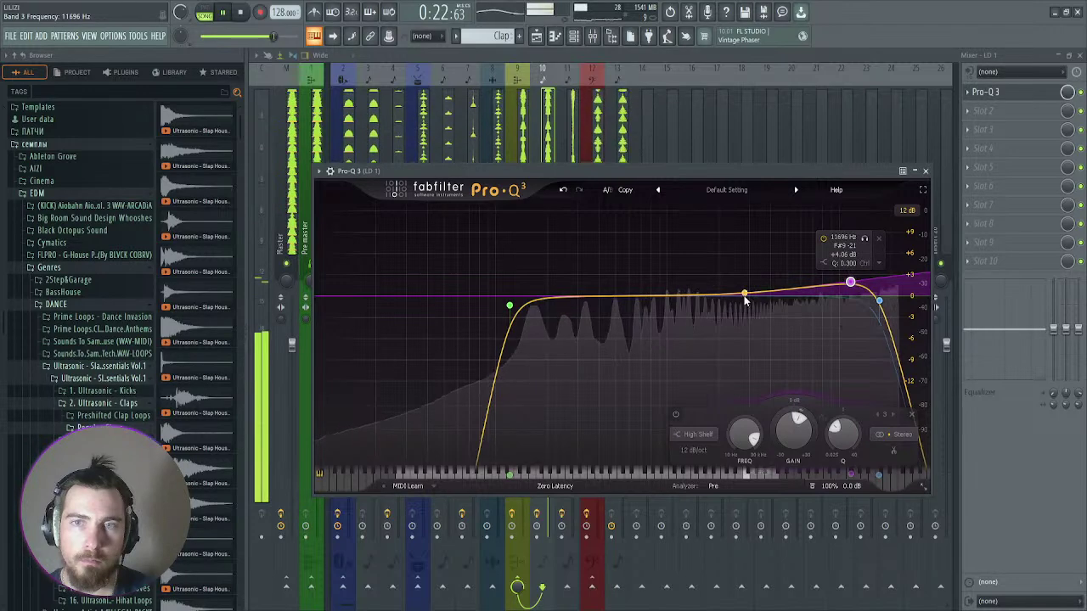
Step: Add a bell boost of about 1.7 dB at 4.1 kHz and a smaller bell boost in the mids below it
double_click(732, 276)
left_click_drag(731, 276, 771, 280)
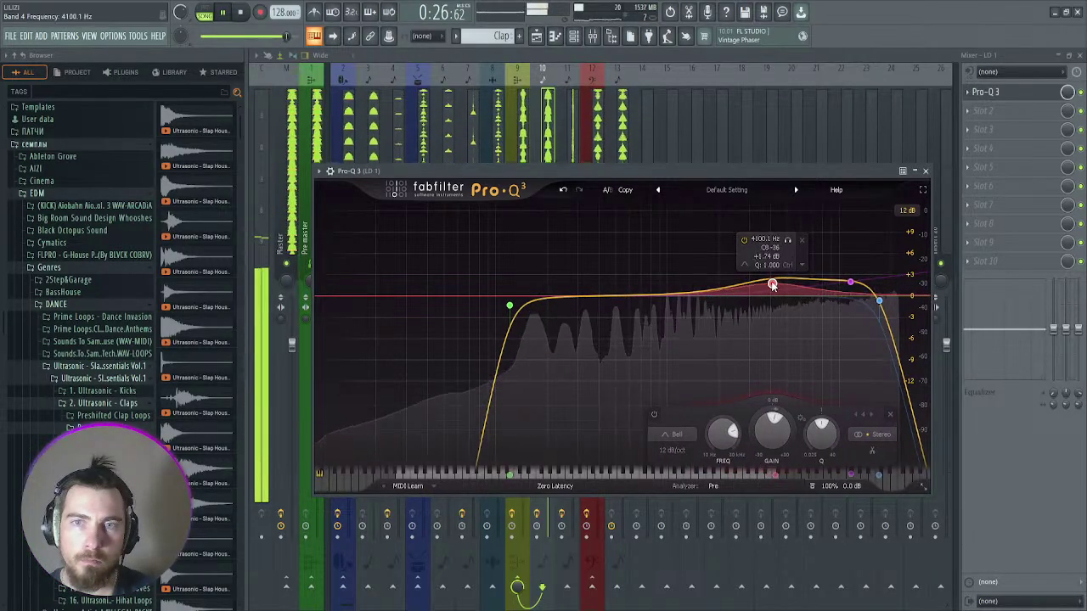
double_click(624, 289)
left_click_drag(625, 289, 690, 289)
Step: Add a bell cut of about 1.7 dB just above the low cut and audition the band in solo
left_click_drag(593, 298, 549, 332)
left_click(577, 329)
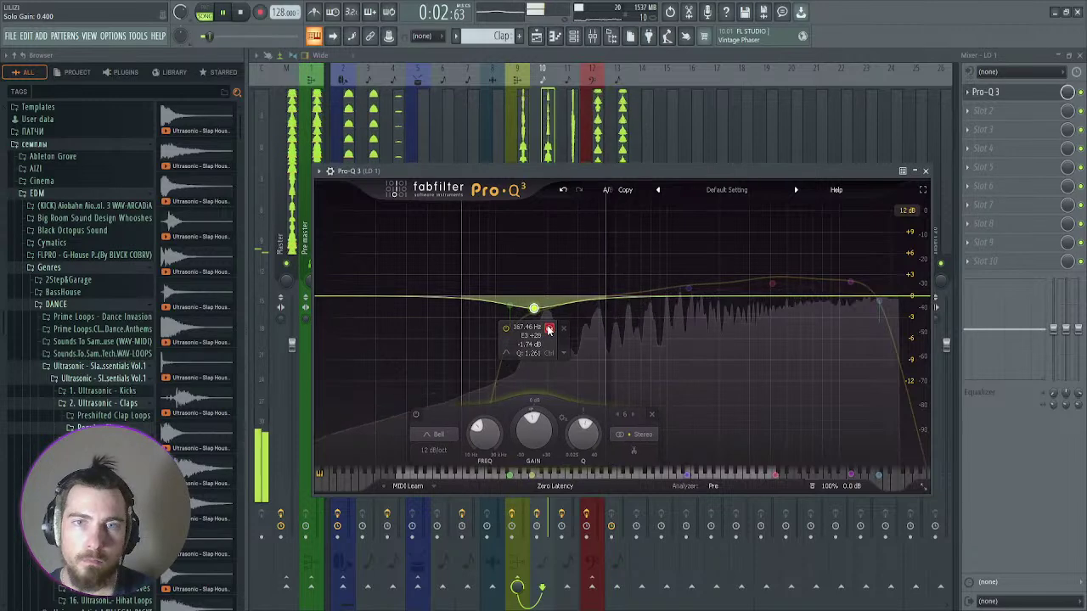
left_click(548, 330)
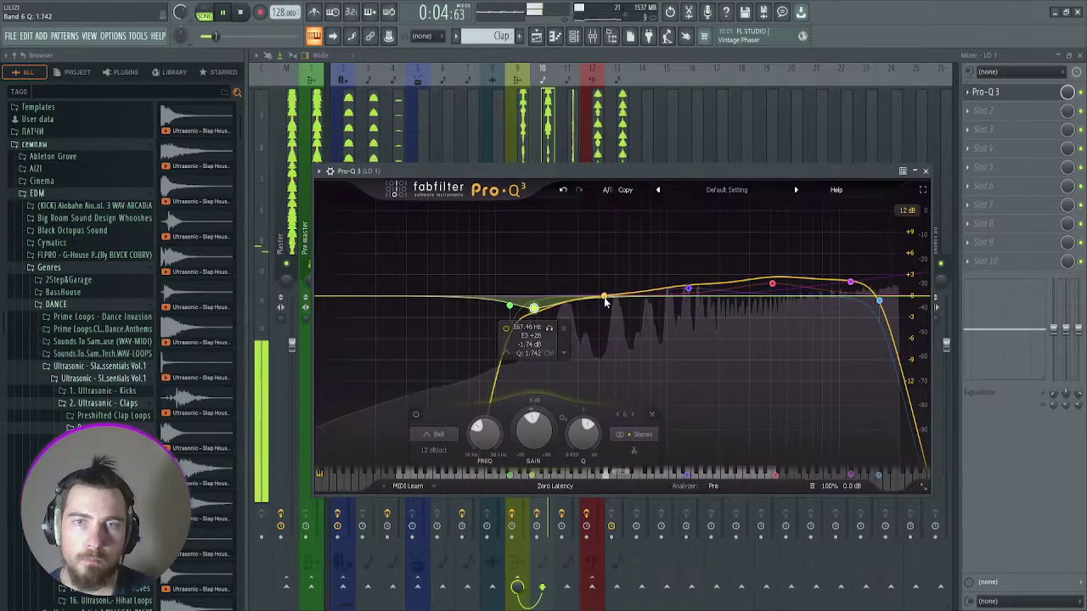
Step: Add a bell boost at about 439 Hz, audition it in solo, reduce its gain and close the equalizer
left_click_drag(606, 297, 604, 265)
left_click(620, 219)
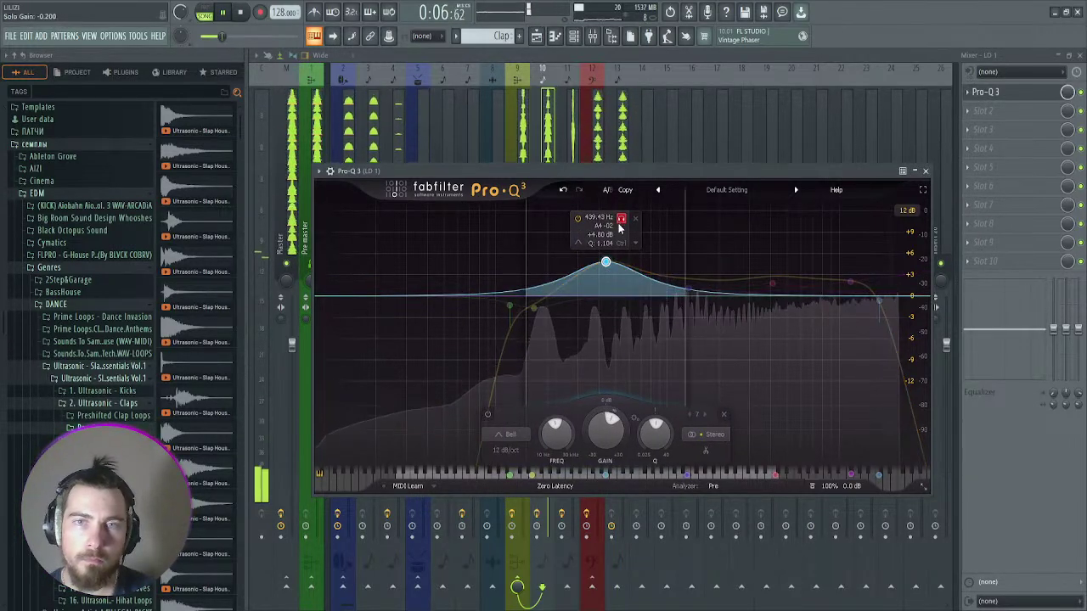
left_click(620, 219)
left_click_drag(606, 266, 605, 282)
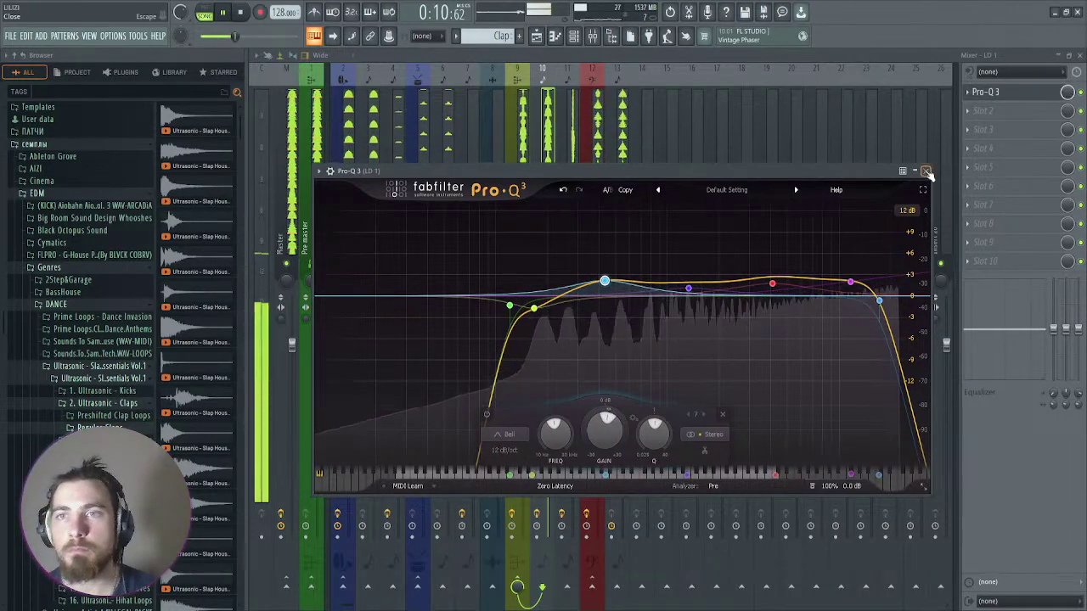
left_click(925, 171)
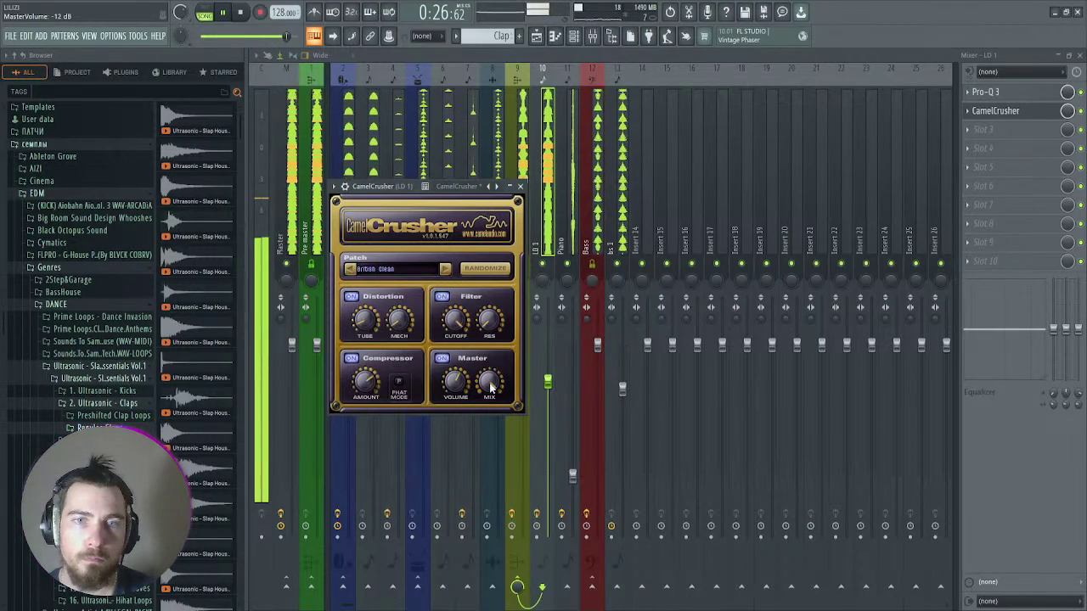
Step: Close CamelCrusher and automate the wet level of the lead's Fruity Reeverb 2 with a clip in the playlist
left_click(520, 186)
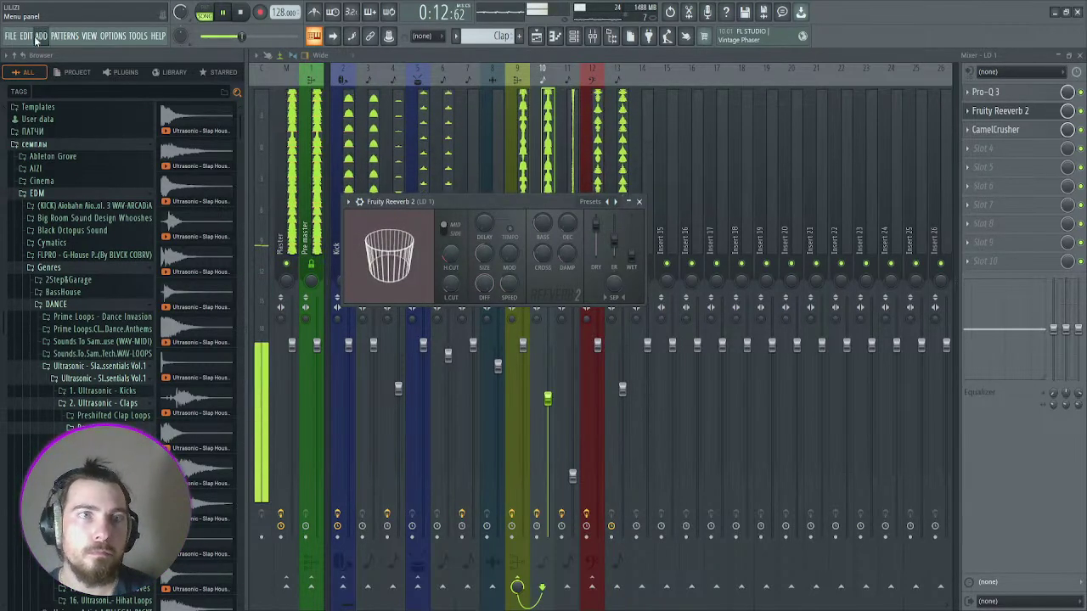
left_click(536, 36)
scroll(521, 286, "down", 5)
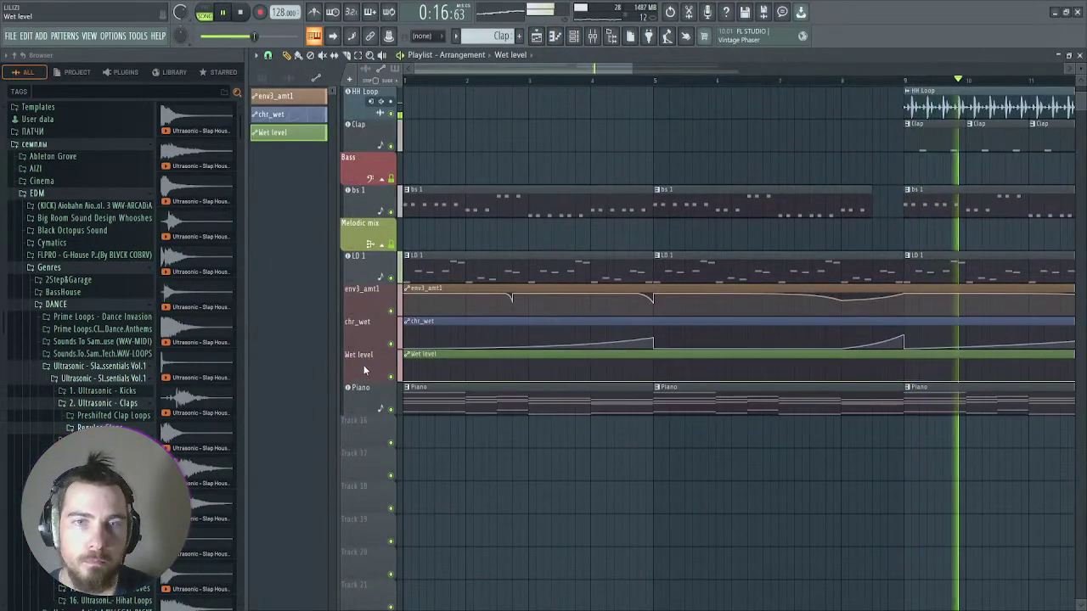
Step: Shape the Wet level automation into a smooth low bump across bar 1, returning to zero at bar 2, and audition it
key("space")
scroll(499, 366, "up", 3)
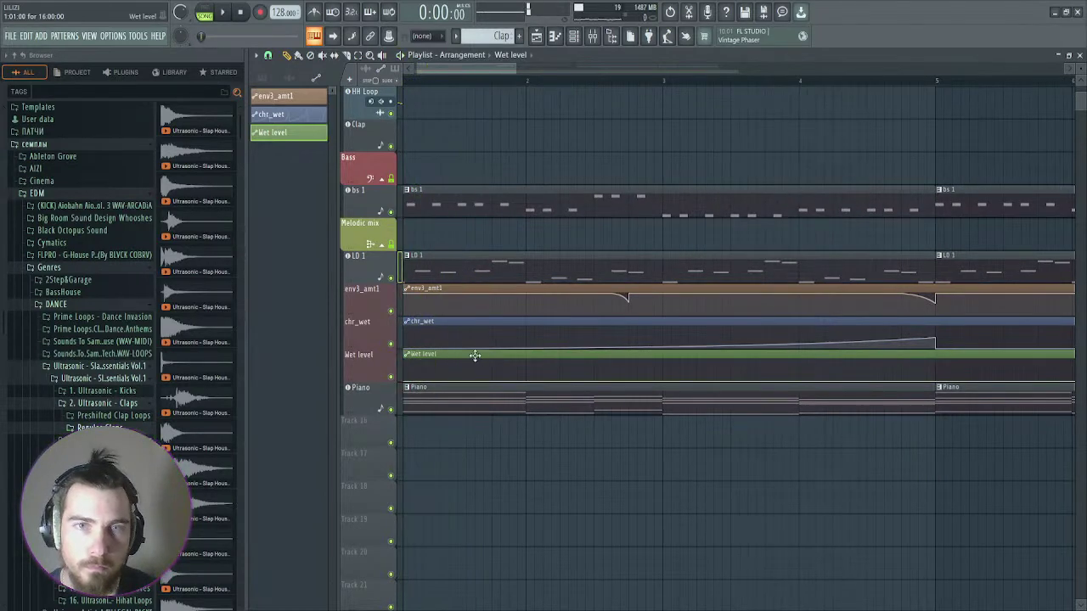
scroll(472, 92, "left", 1)
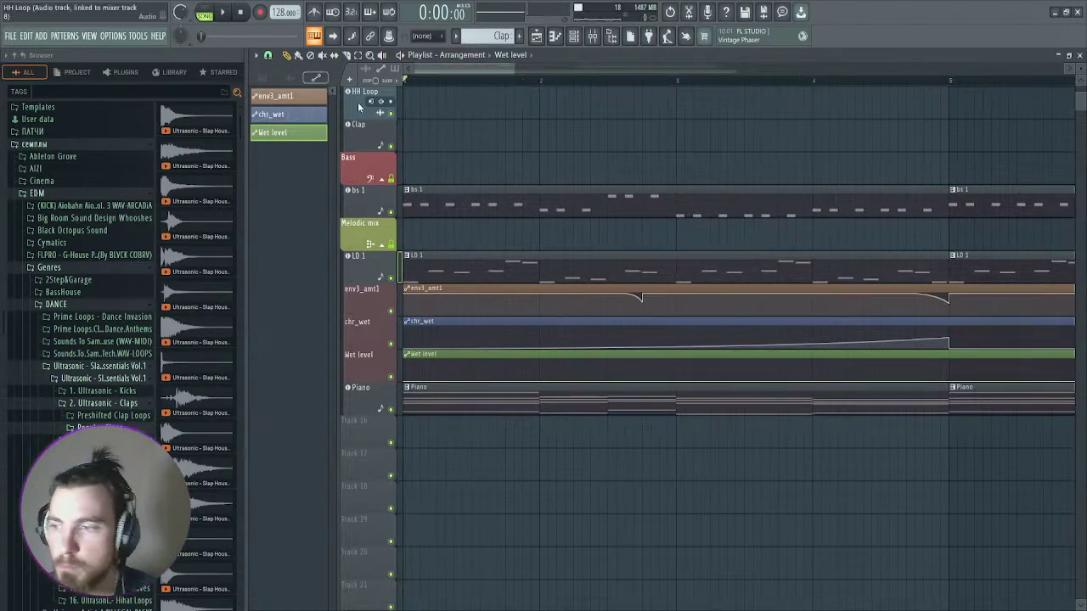
left_click_drag(472, 377, 538, 386)
key("space")
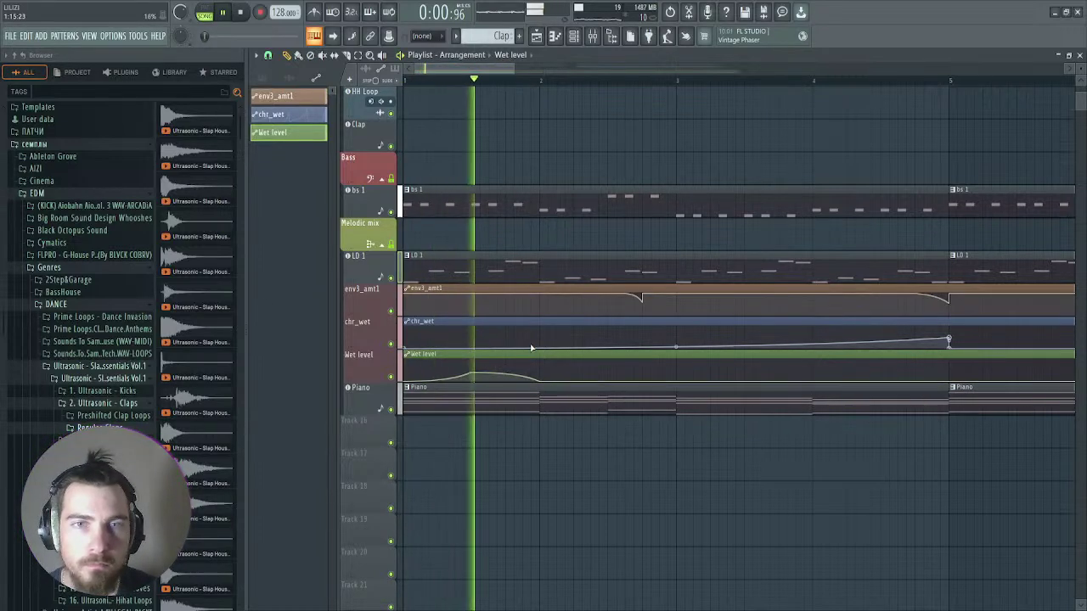
Step: Add a Wet level ramp rising from late bar 2 to the start of bar 3, then dropping straight to zero, and audition it
scroll(552, 360, "up", 1)
key("space")
right_click(589, 375)
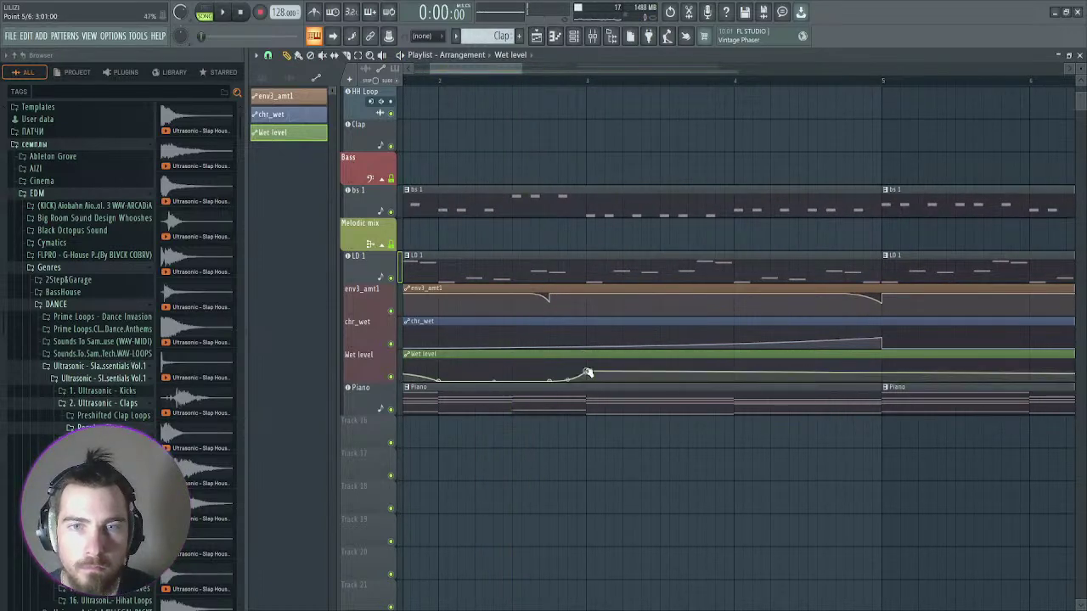
left_click_drag(583, 376, 586, 363)
right_click(601, 396)
key("space")
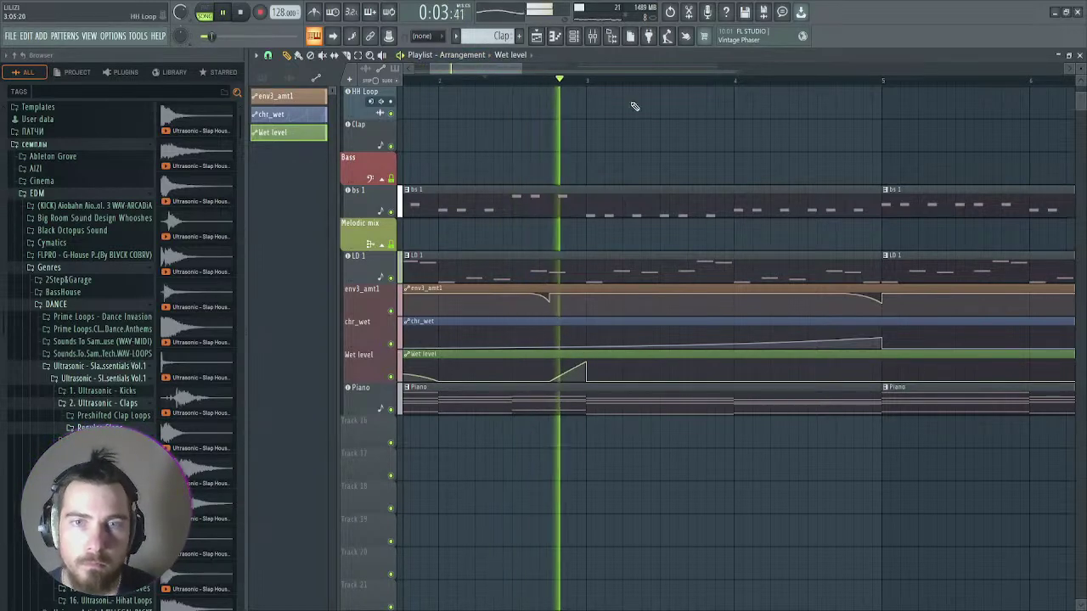
Step: Add a Wet level peak rising from 4:09:00 to 5:01:00 and curving down to near zero at 5:11:00, and replay it
scroll(616, 284, "up", 2)
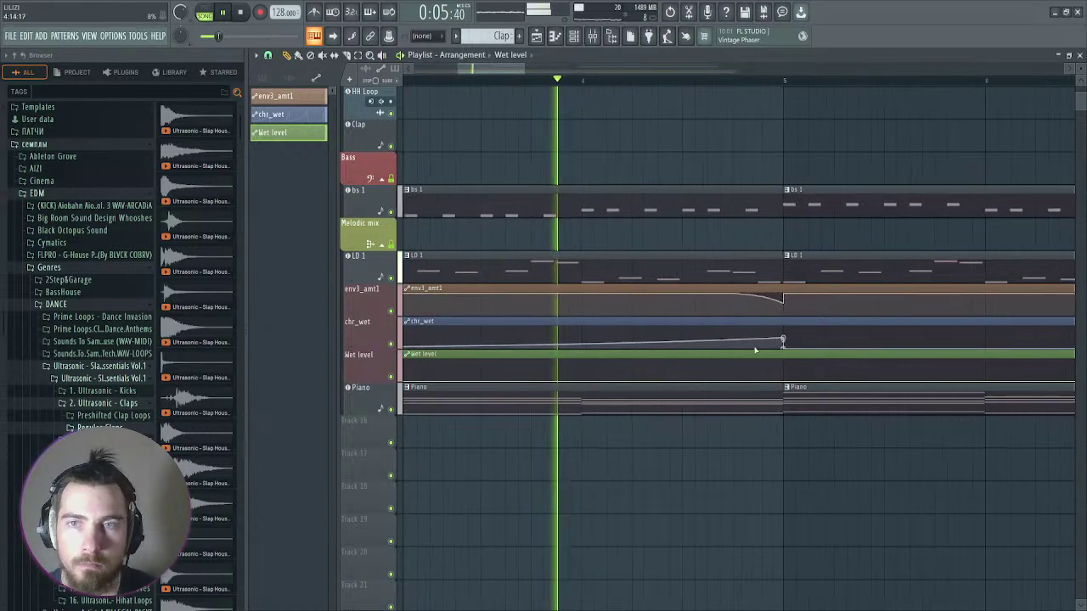
right_click(684, 378)
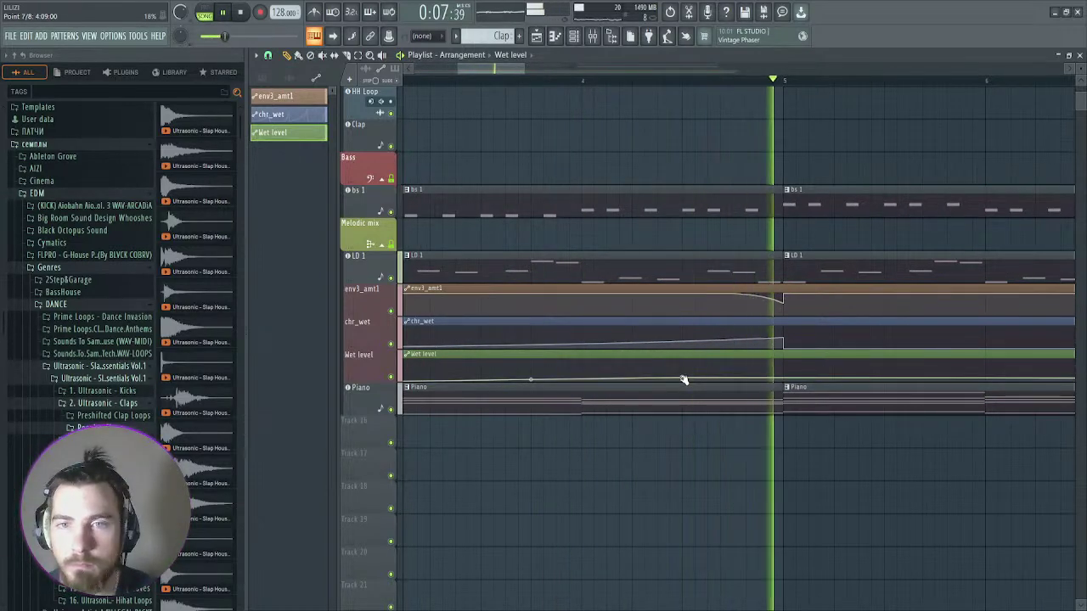
right_click(784, 364)
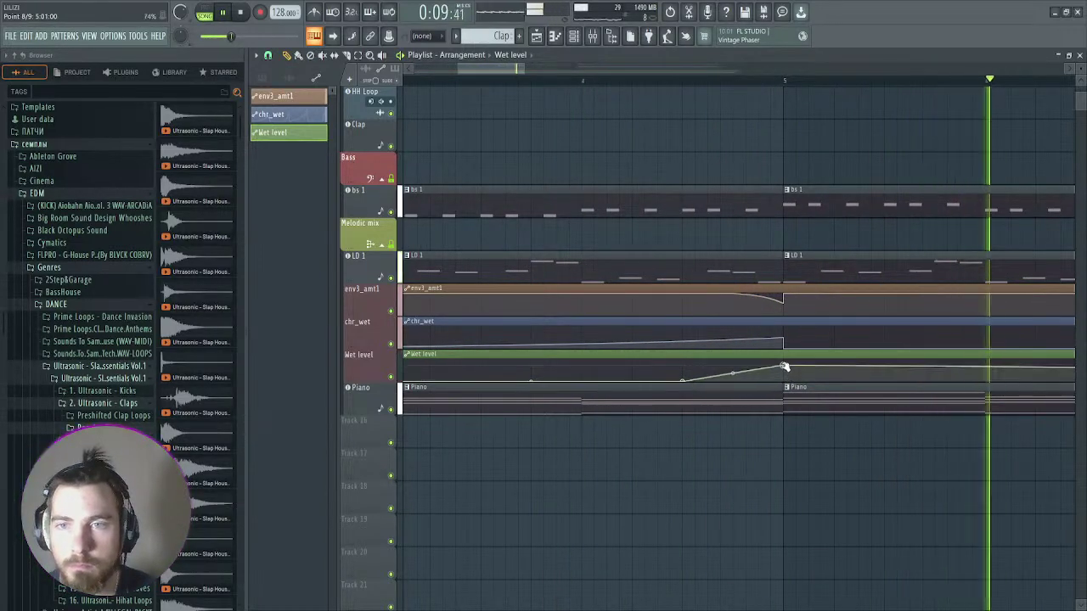
right_click(911, 364)
left_click_drag(911, 365, 910, 382)
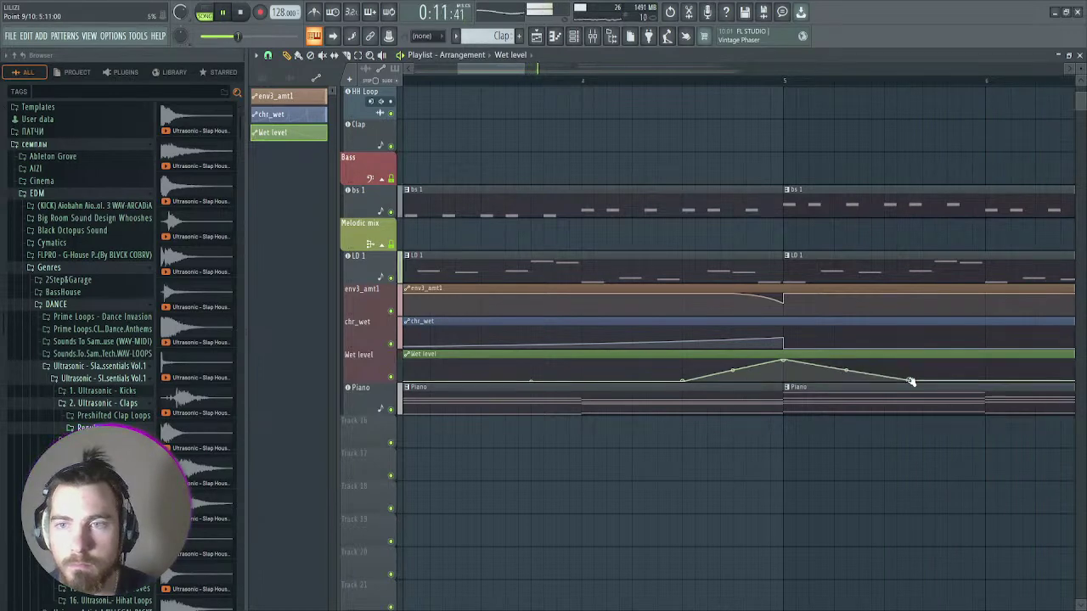
scroll(671, 80, "down", 3)
left_click(671, 80)
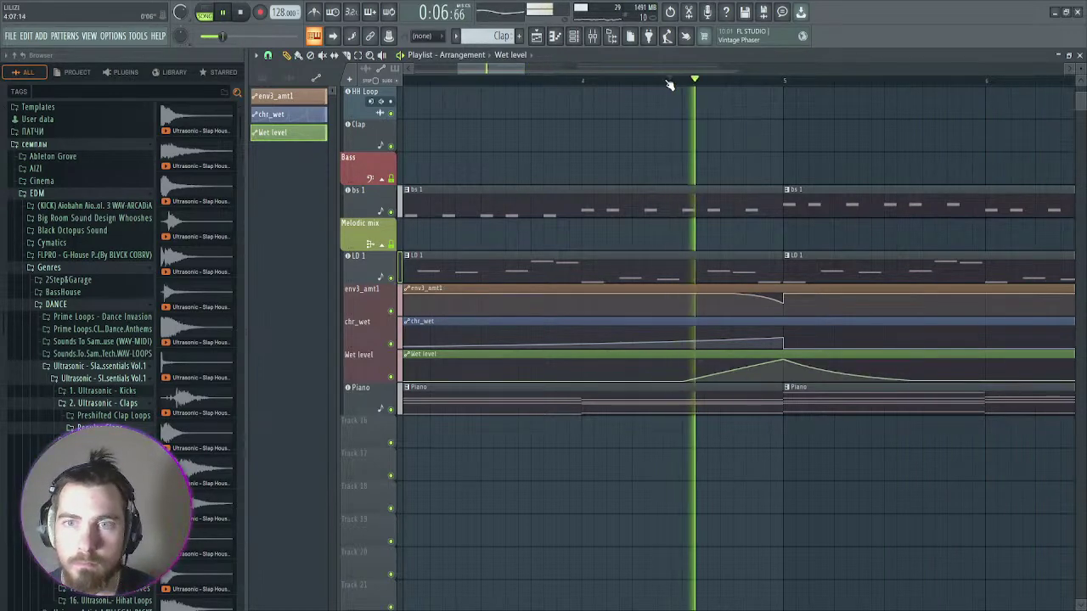
Step: Raise the Wet level curve to a plateau from bar 8 to bar 9 and fade it to zero at 10:03:00
scroll(671, 80, "down", 2)
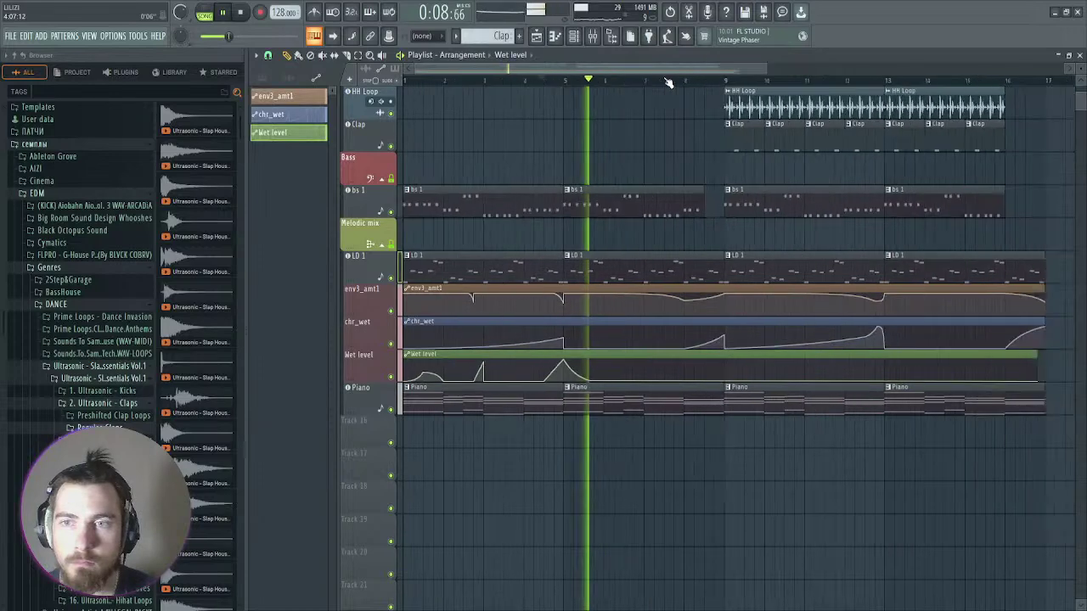
scroll(670, 80, "up", 5)
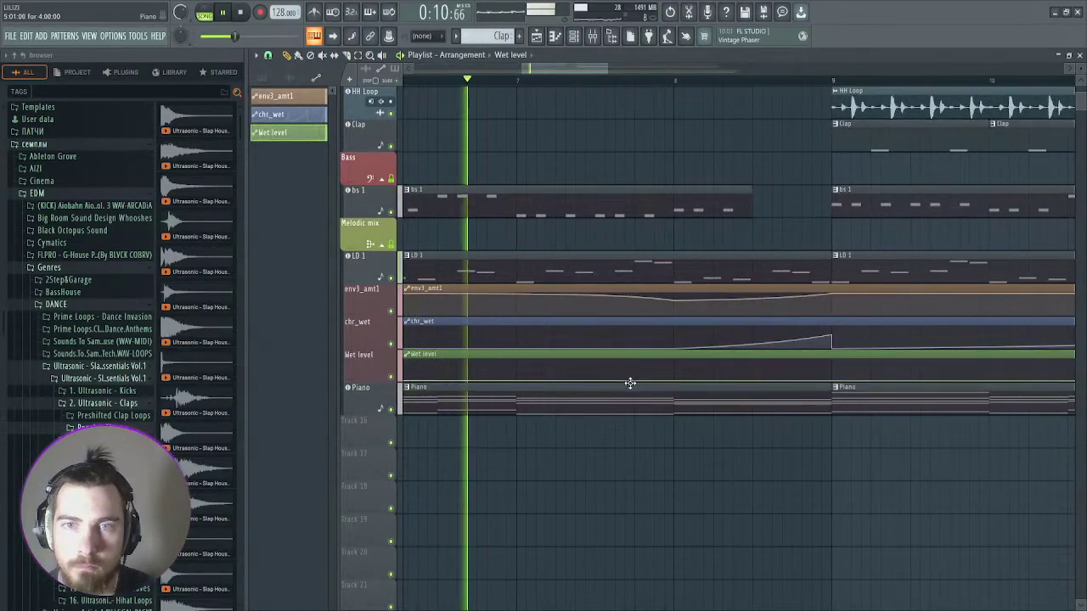
left_click(679, 371)
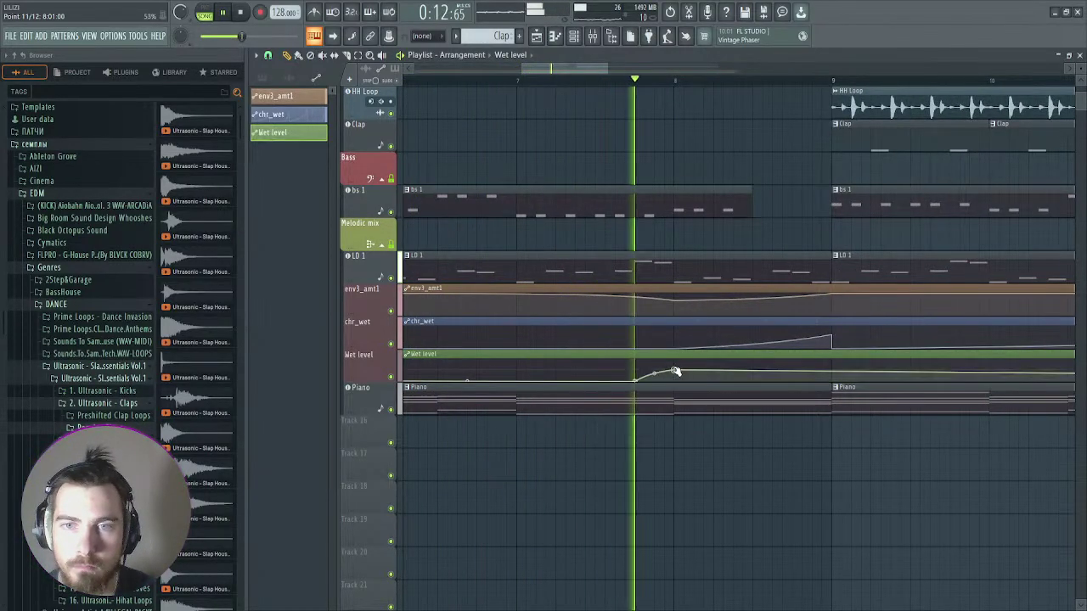
left_click(832, 370)
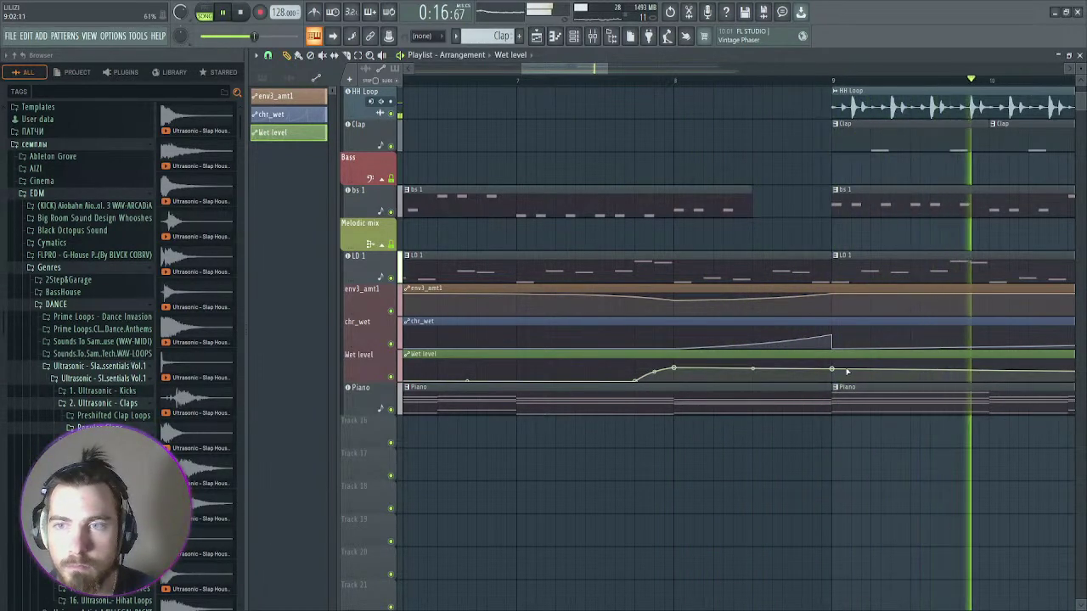
left_click(910, 382)
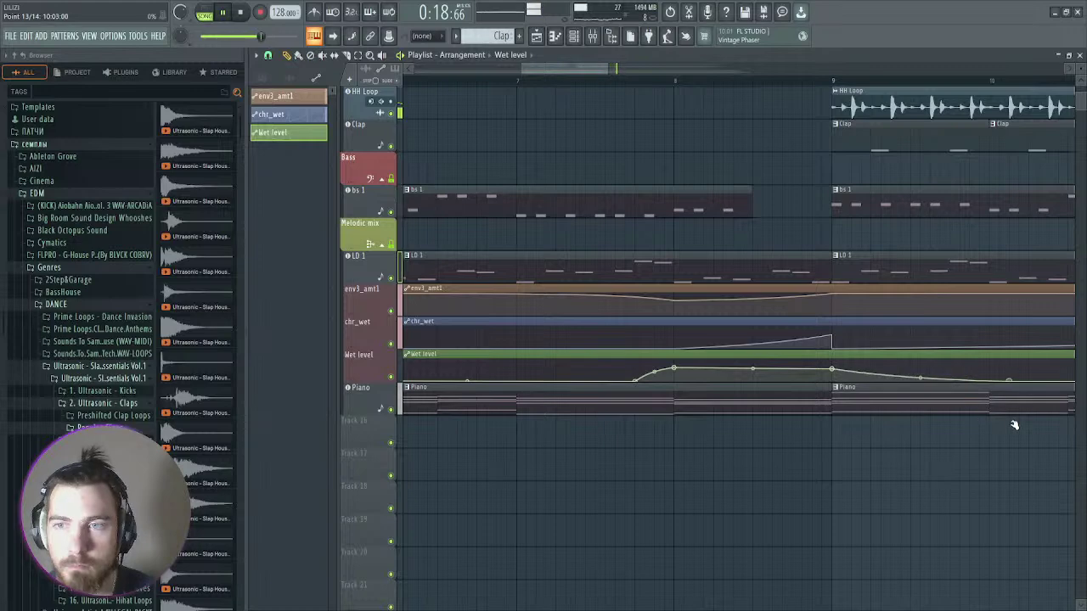
Step: Add a gentle Wet level swell falling to zero at bar 13 and a final rise towards bar 17
scroll(994, 325, "down", 3)
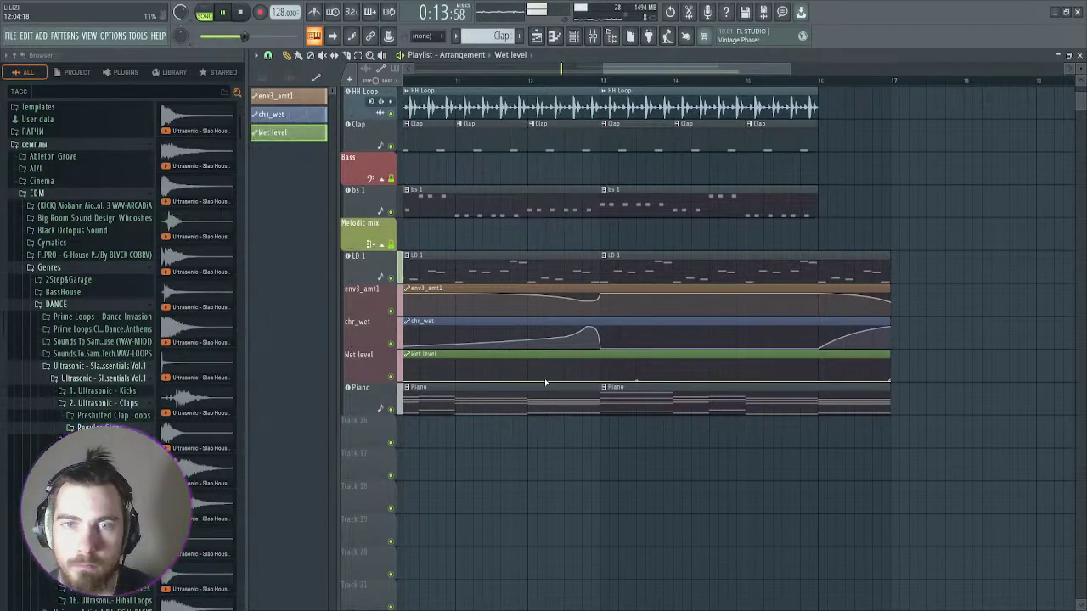
left_click_drag(548, 382, 604, 384)
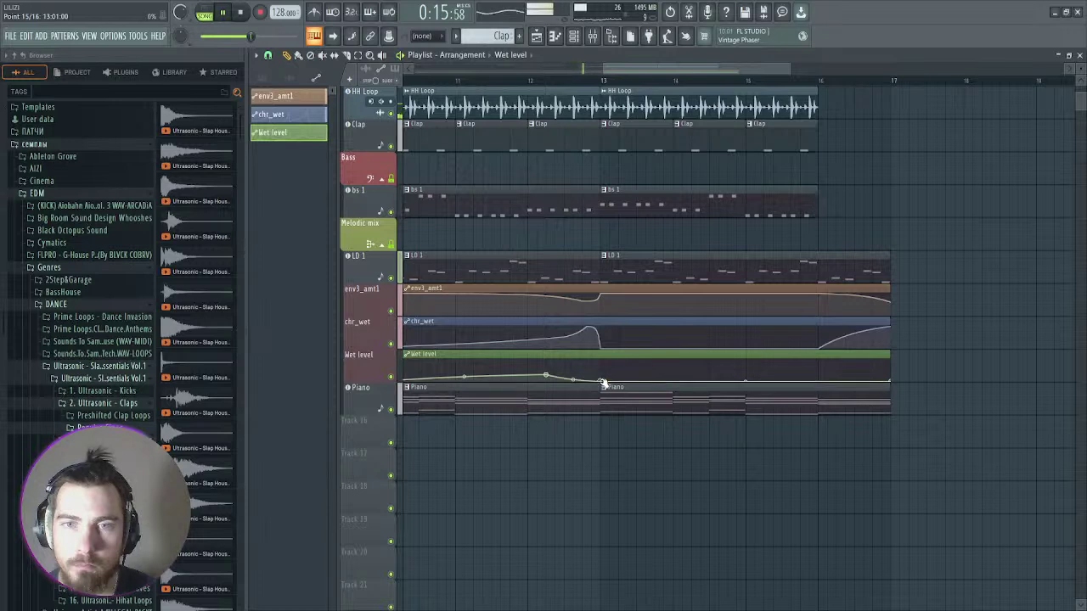
left_click_drag(890, 383, 889, 366)
key("space")
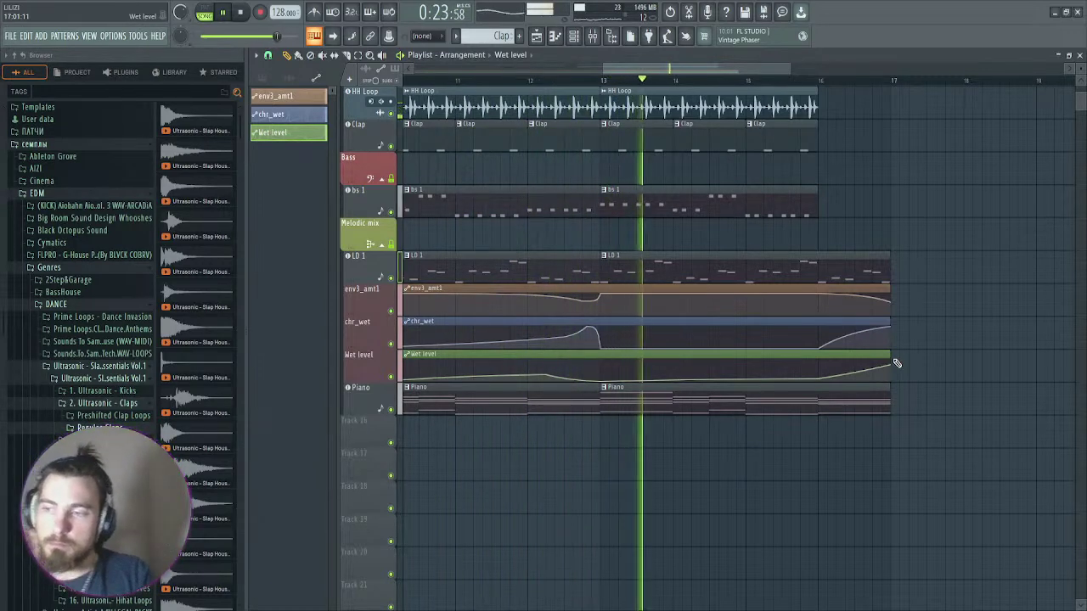
Step: Play the arrangement and review all its tracks together with the finished lead automation
scroll(837, 216, "down", 3, "ctrl")
scroll(858, 223, "down", 1, "ctrl")
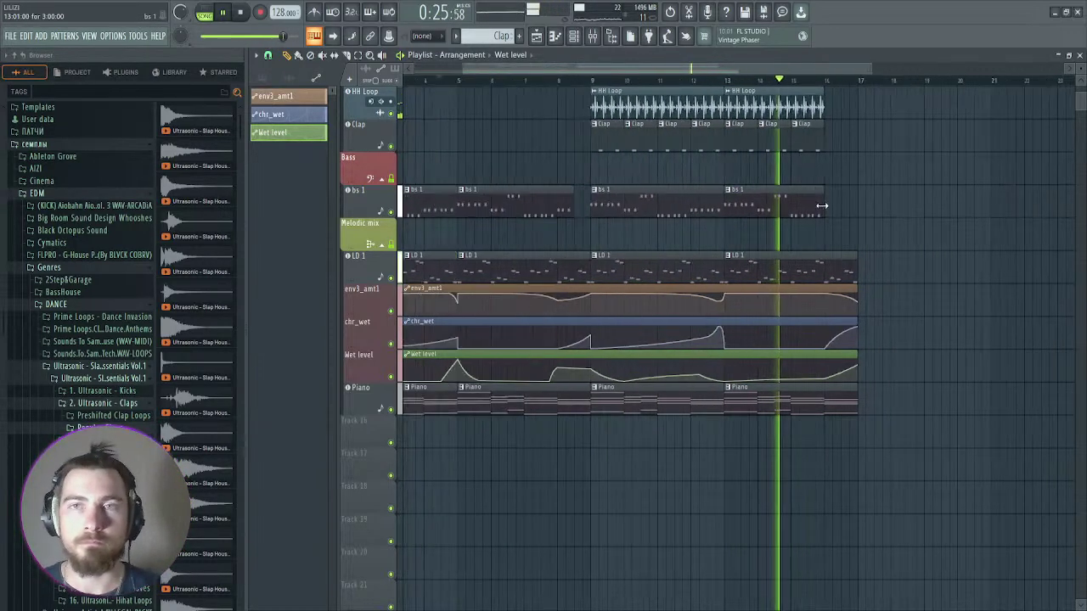
scroll(861, 224, "up", 3, "ctrl")
scroll(883, 218, "up", 2, "ctrl")
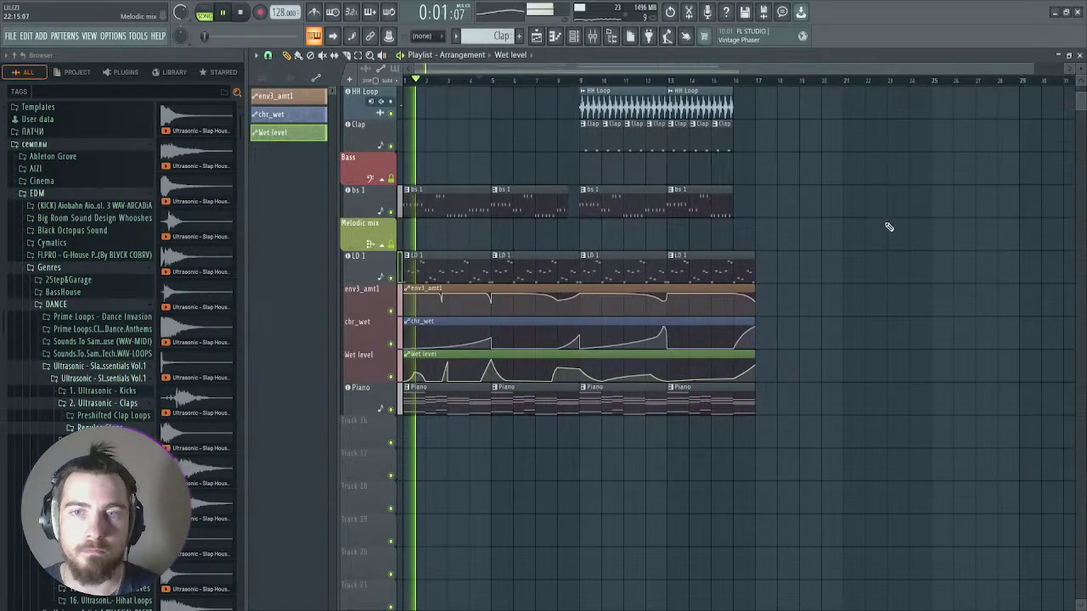
scroll(850, 242, "up", 5)
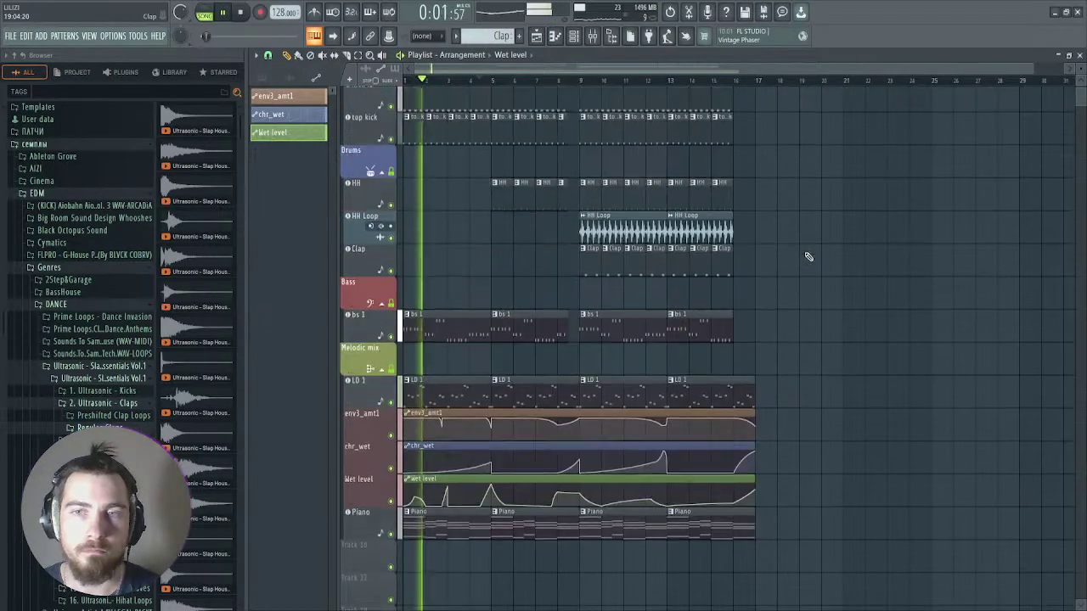
scroll(765, 235, "down", 2)
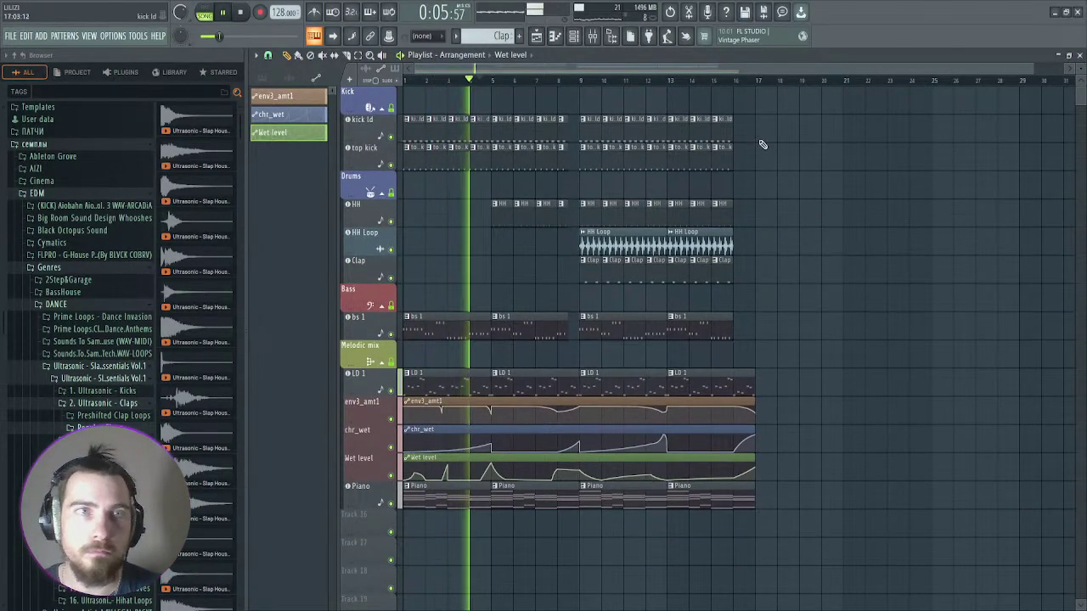
Step: Stop playback, save the project as 30.01.23.flp and play the track from the beginning
key("space")
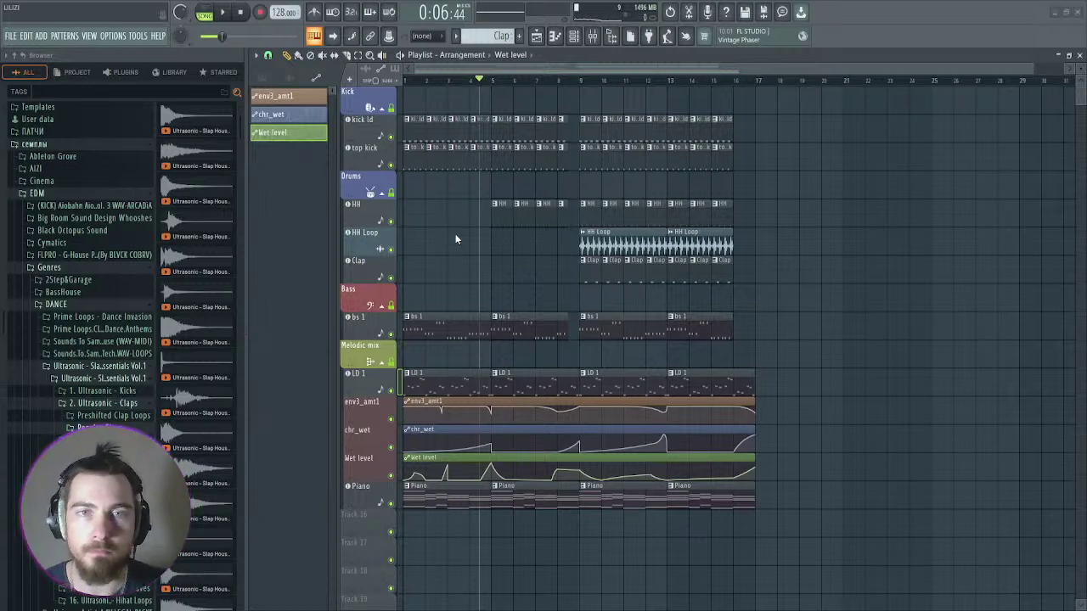
key("space")
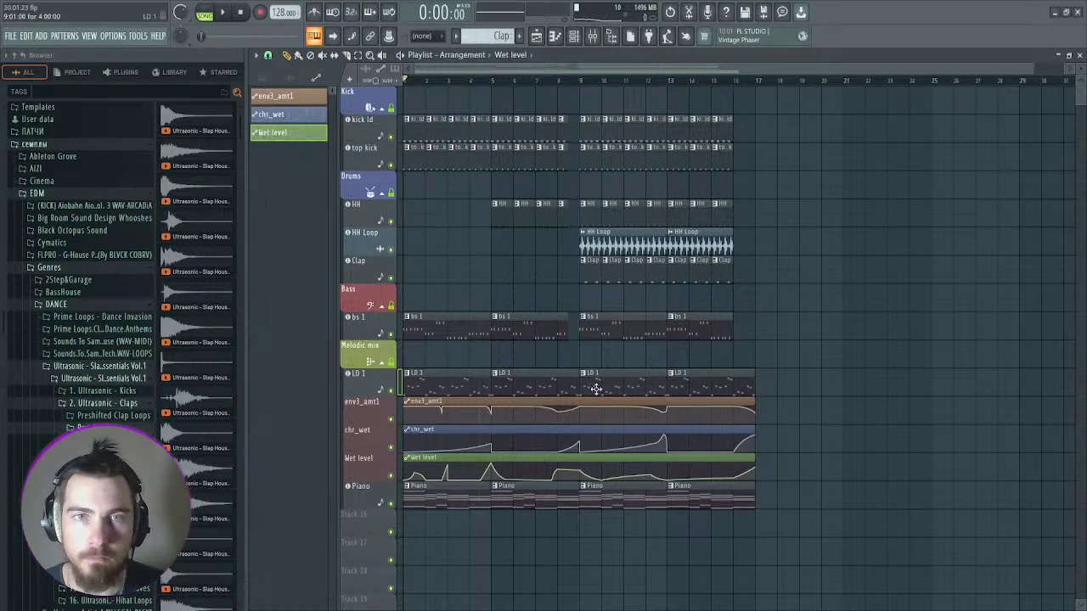
key("space")
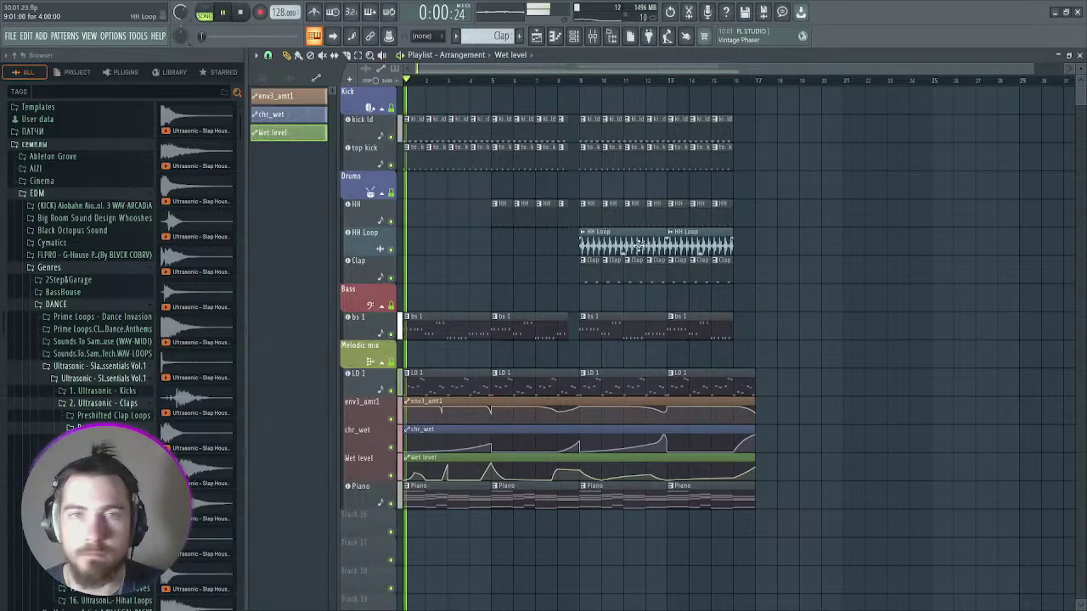
Step: Move all clips of the sixteen-bar arrangement together so that they start at bar 17
scroll(456, 308, "down", 2)
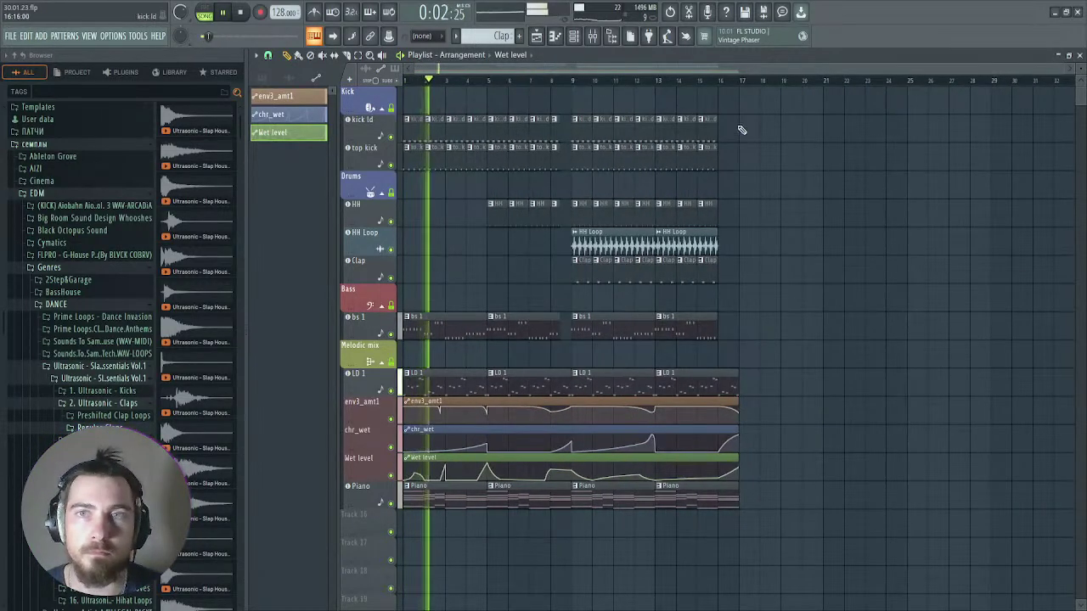
left_click_drag(742, 116, 754, 499)
key("space")
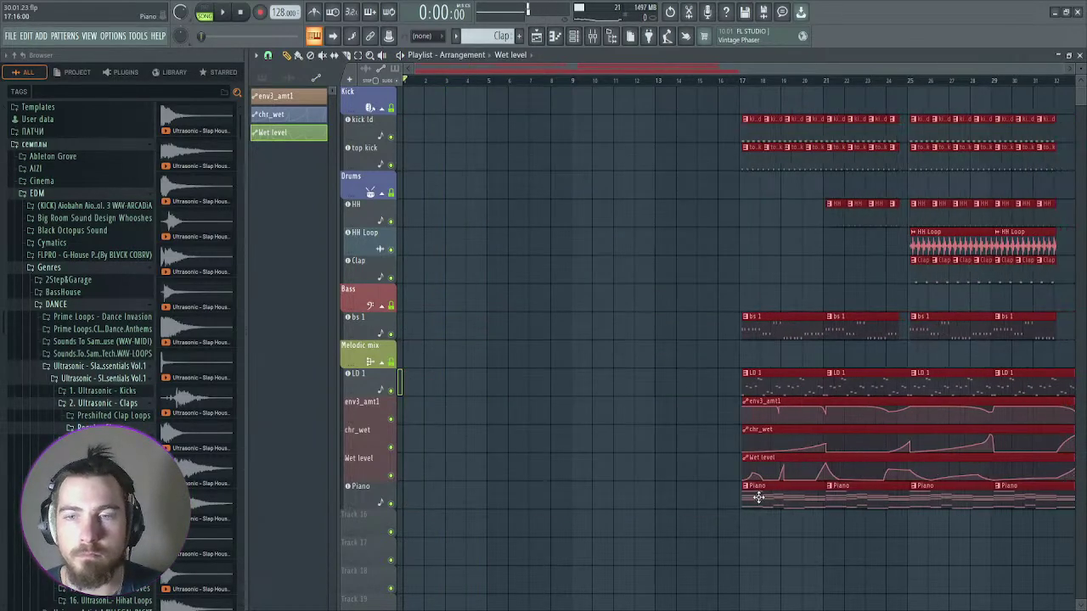
left_click(657, 456)
scroll(764, 444, "down", 4)
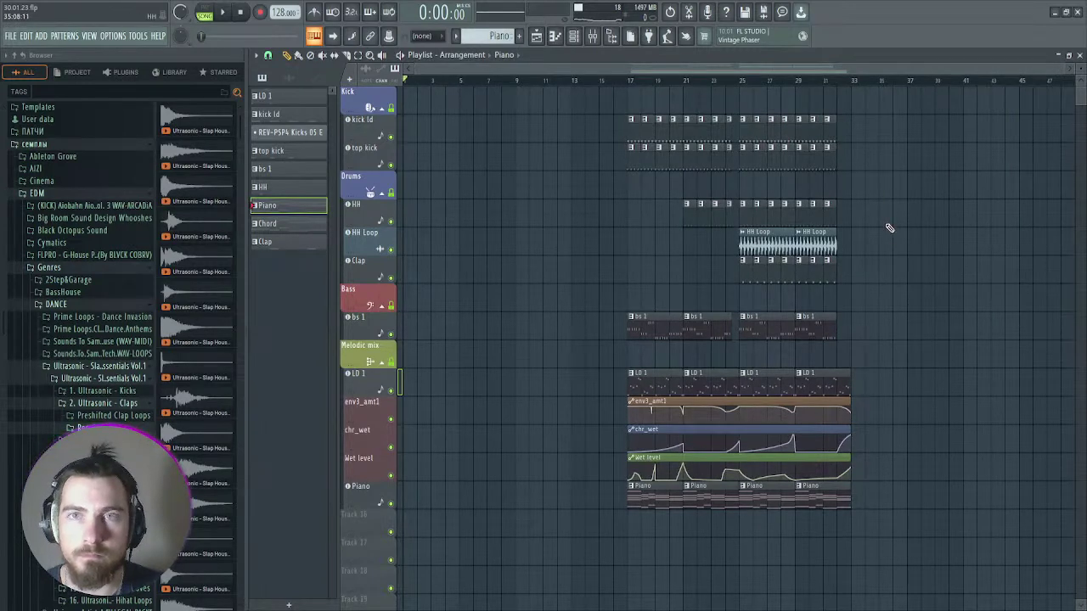
Step: Fill the empty intro from bar 1 with four copied Piano clips and trim the last one to end at bar 16
left_click_drag(854, 508, 407, 501)
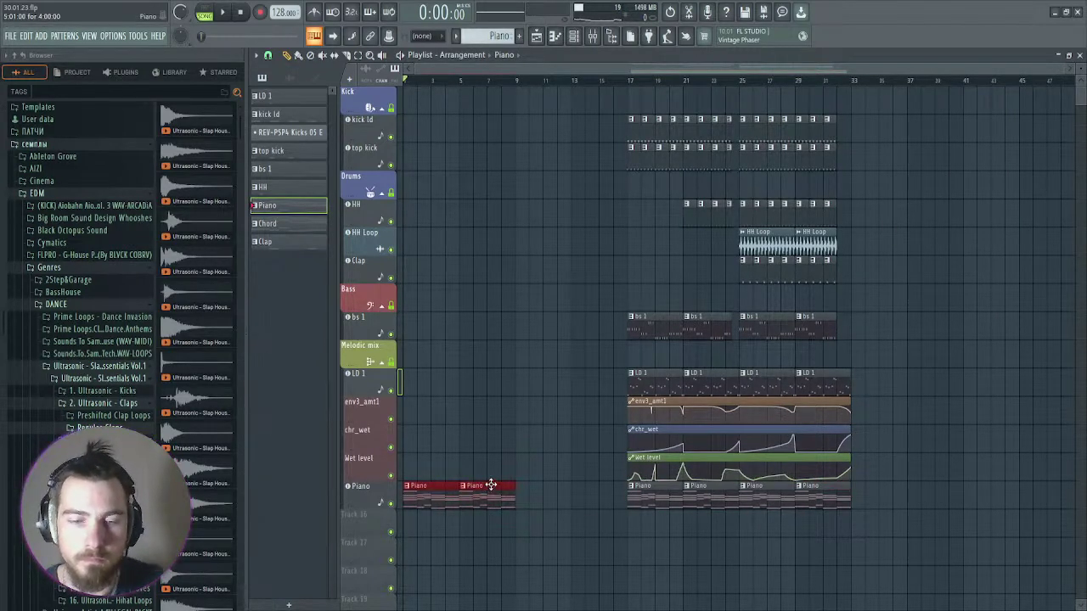
key("ctrl+b")
left_click(574, 537)
scroll(586, 530, "up", 3)
left_click_drag(661, 487, 641, 486)
key("space")
Step: Split the intro's last Piano clip at bars 14 and 15 into one-bar pieces
scroll(566, 323, "up", 3)
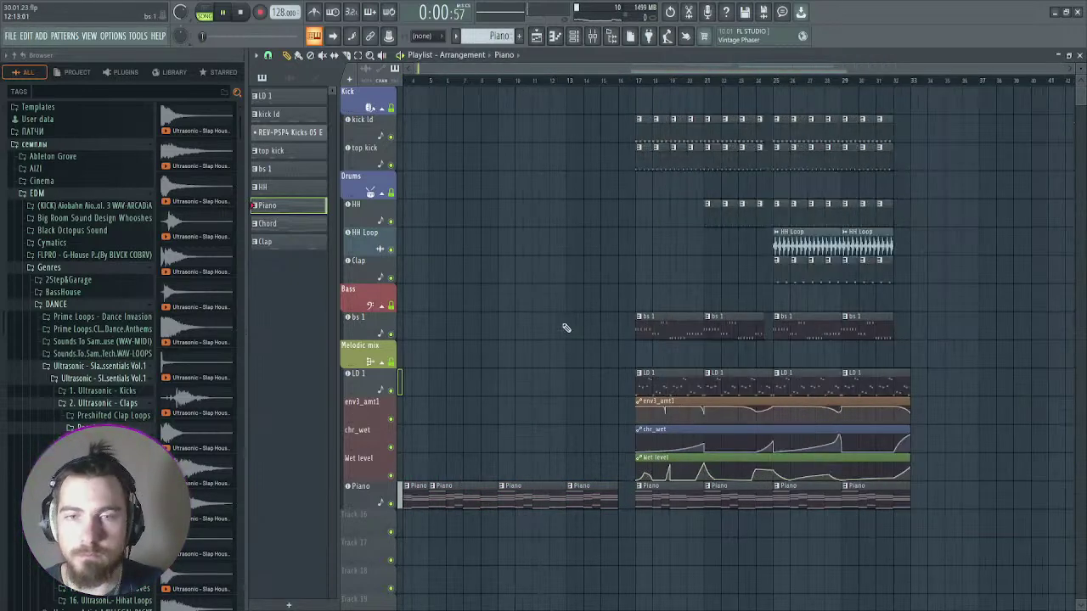
left_click_drag(748, 487, 635, 487)
left_click(662, 492)
left_click(711, 495)
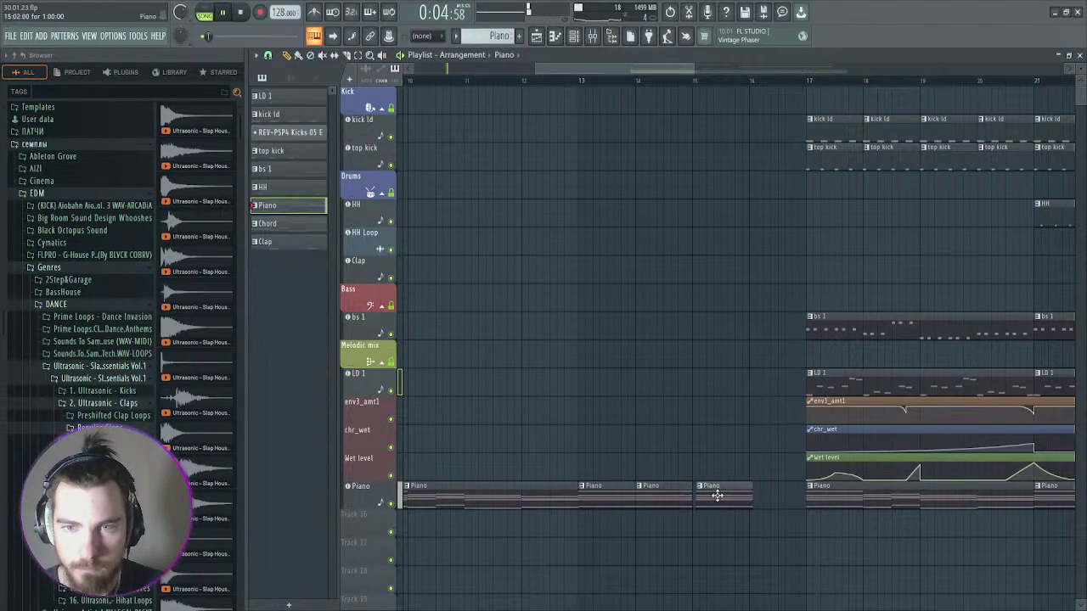
scroll(590, 434, "down", 2)
scroll(517, 432, "down", 2)
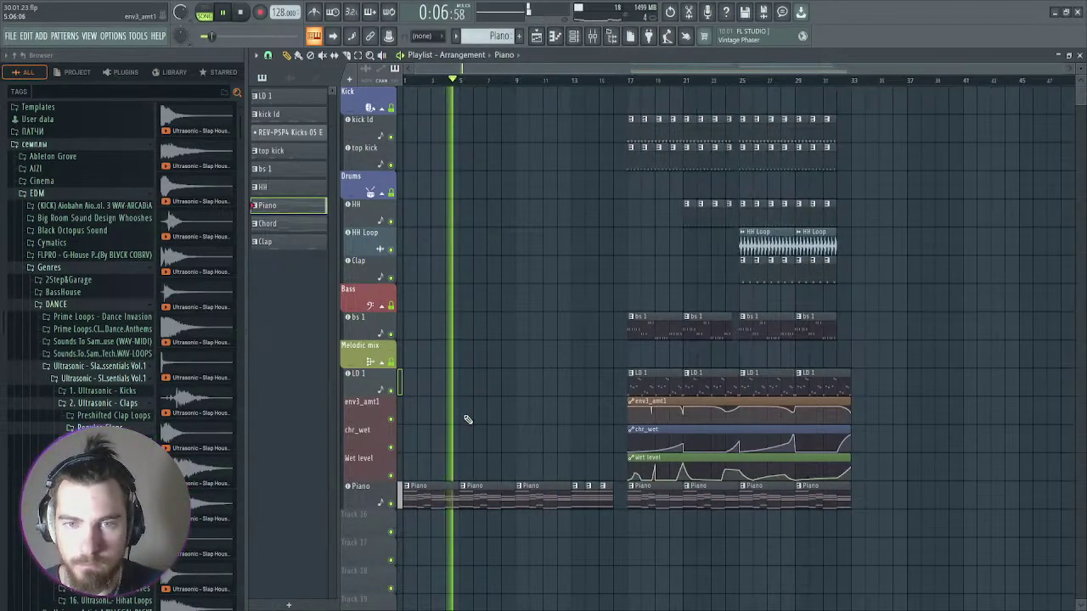
scroll(602, 357, "up", 1)
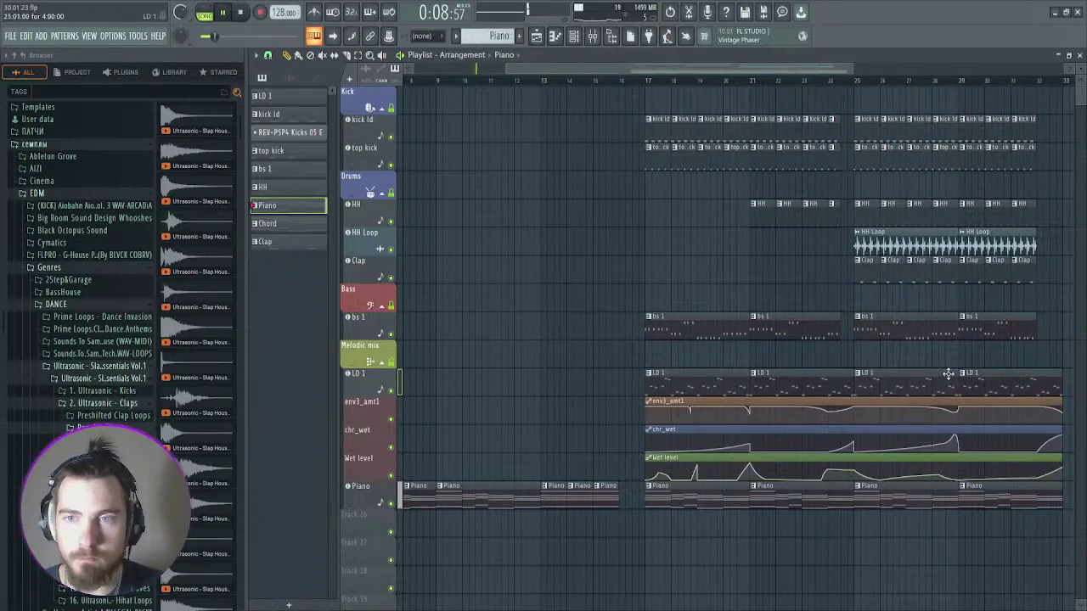
Step: Place two LD 1 clips in the intro at bars 9 and 13, trimming the second to end at bar 14
left_click(742, 387)
mouse_move(692, 387)
left_mouse_down()
mouse_move(573, 388)
mouse_move(700, 387)
left_mouse_up()
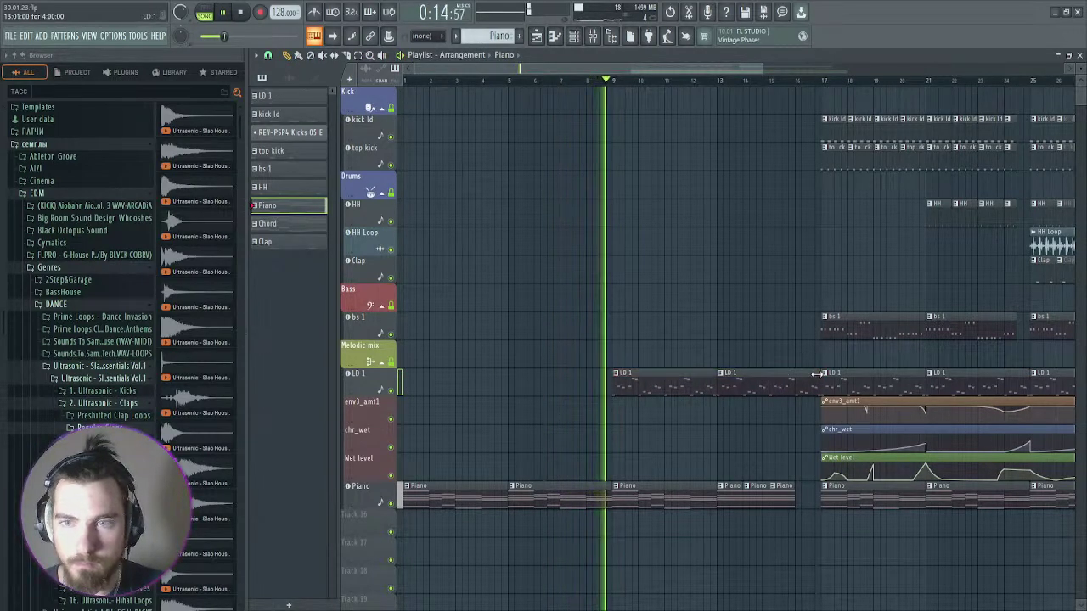
scroll(791, 376, "up", 3)
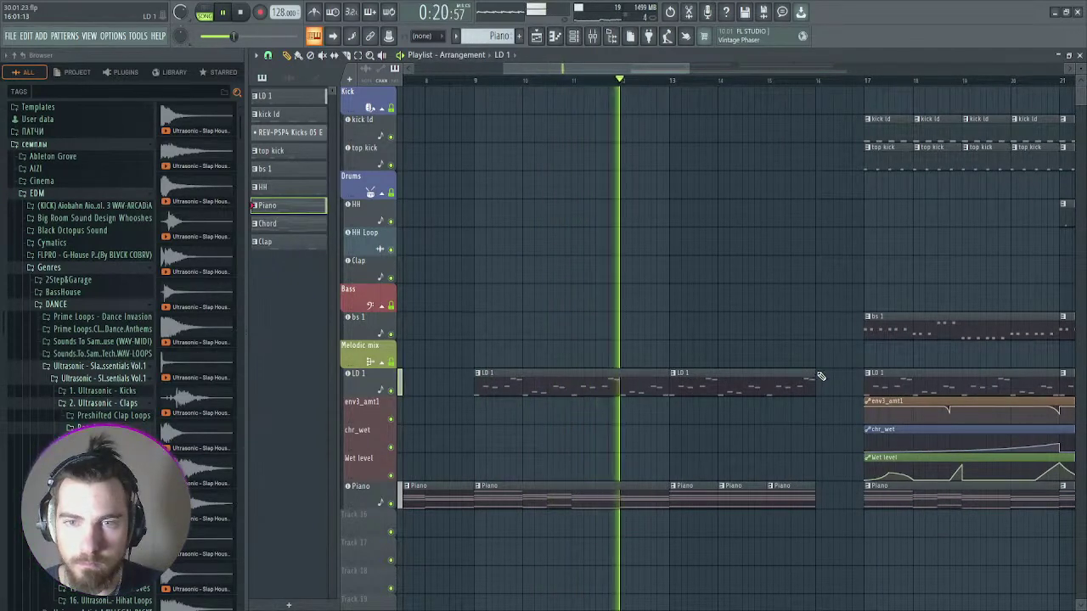
left_click_drag(815, 373, 722, 376)
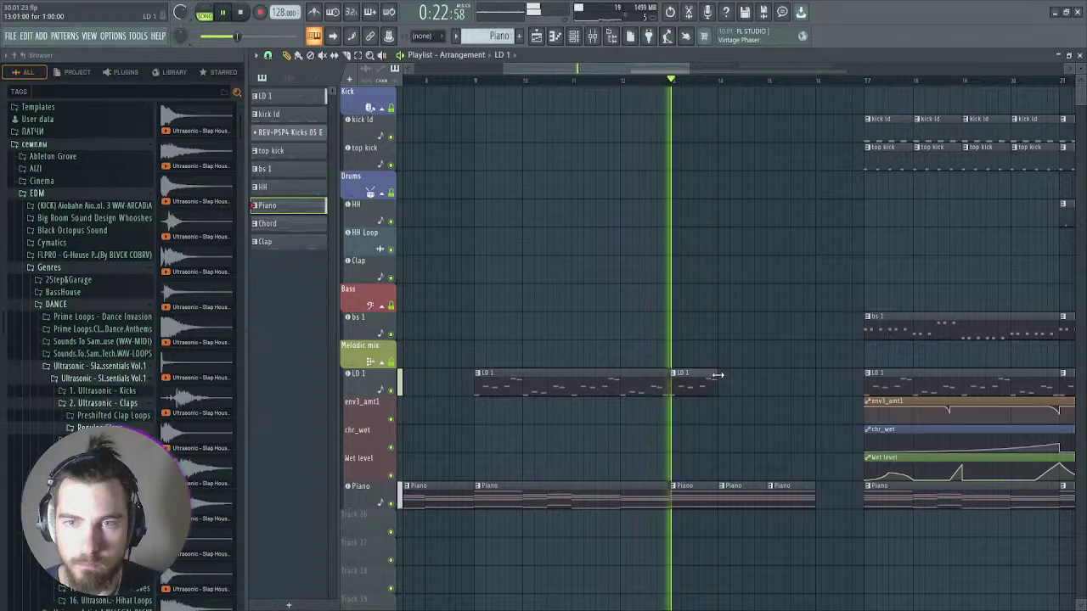
Step: Add one-bar LD 1 clips at bars 14 and 15 of the intro, restarting playback meanwhile
left_click(749, 381)
scroll(682, 382, "right", 2)
key("space")
scroll(756, 386, "up", 2)
key("space")
left_click(749, 381)
scroll(794, 384, "up", 2)
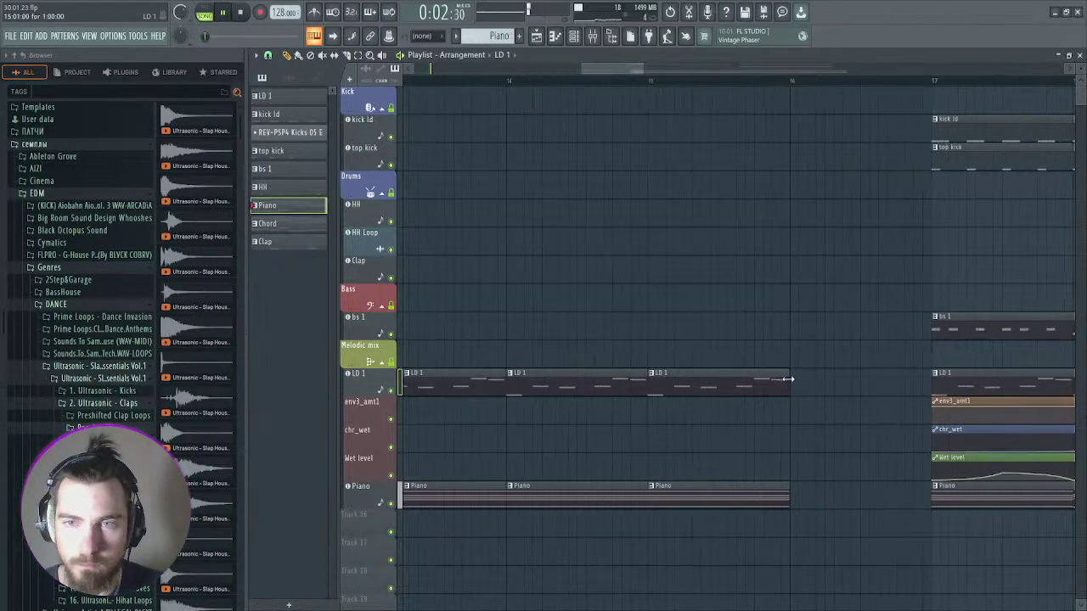
Step: Shorten the LD 1 clip at bar 15 to an eighth of a bar and repeat it up to bar 16
left_click_drag(788, 381, 703, 395)
key("ctrl+b")
key("ctrl+b")
key("ctrl+b")
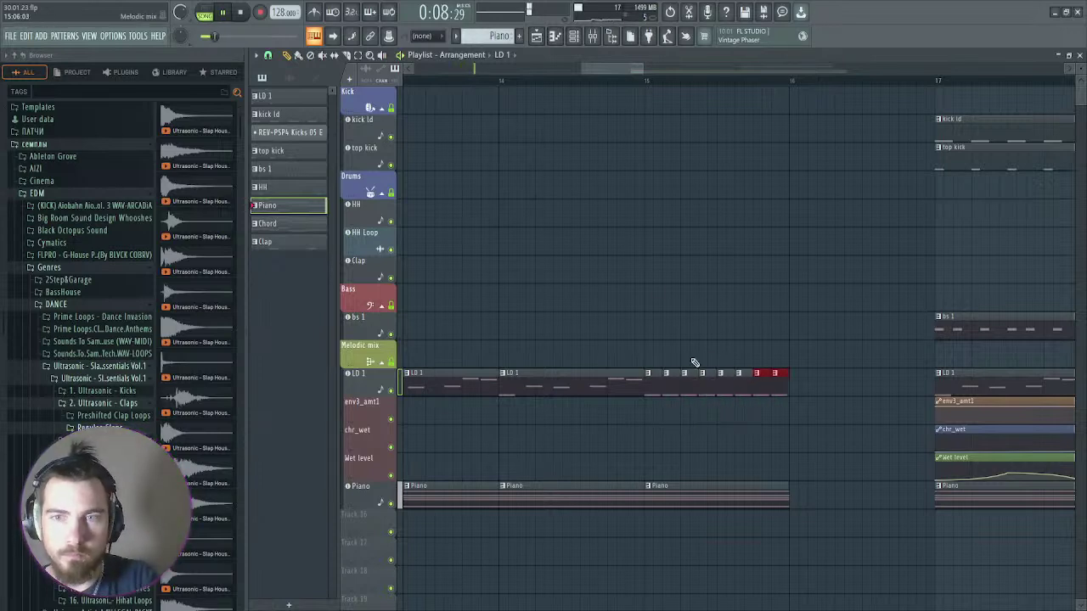
Step: Play the end of the intro around bar 15 to hear the chopped lead, and stop playback
left_click(632, 82)
scroll(632, 88, "down", 1)
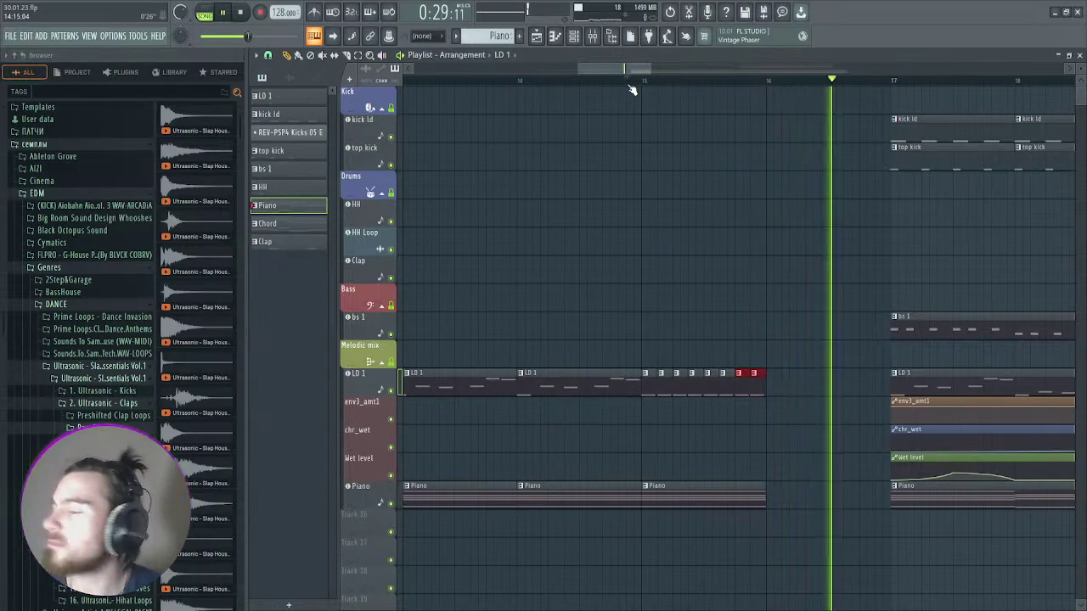
key("space")
scroll(719, 172, "down", 1)
scroll(715, 176, "down", 3)
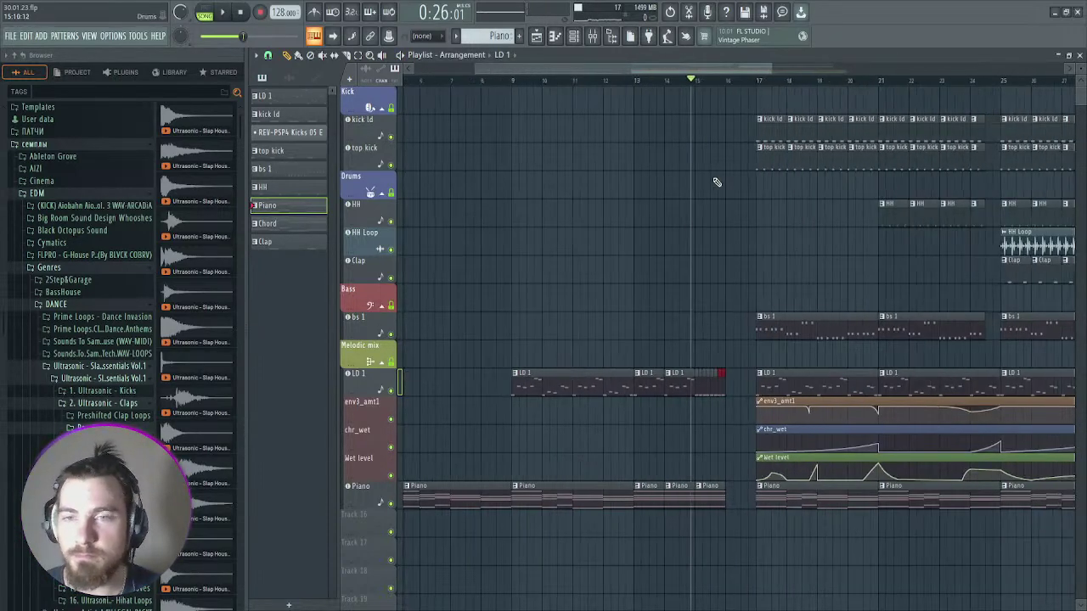
Step: Set the playback position just before bar 9 and briefly play from there
scroll(593, 189, "up", 1)
left_click(537, 85)
left_click_drag(537, 87, 536, 88)
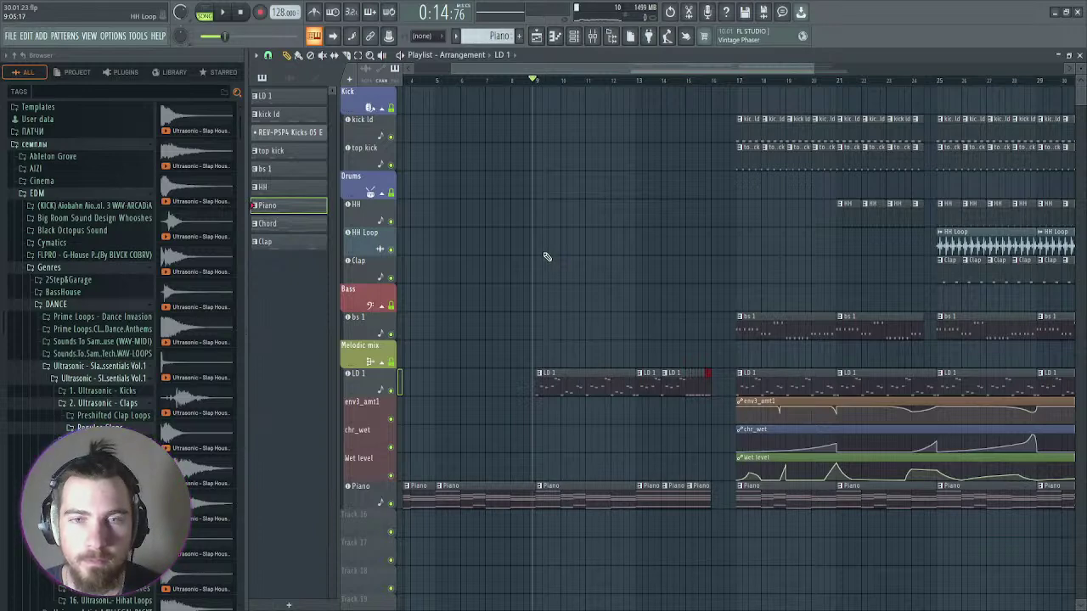
key("space")
key("space")
scroll(549, 254, "down", 2)
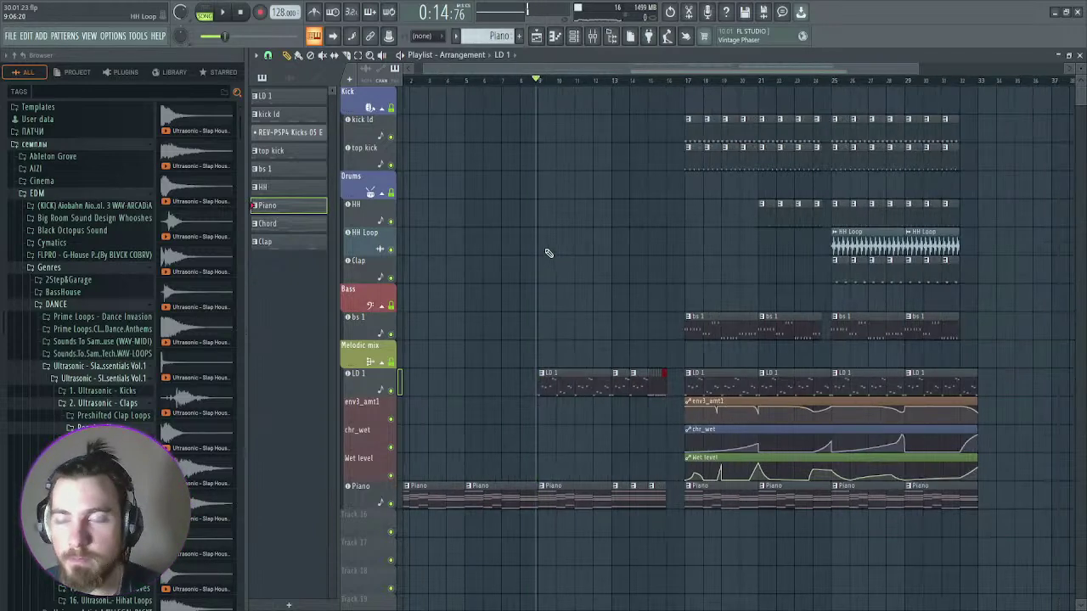
scroll(549, 253, "down", 1)
scroll(548, 253, "up", 2)
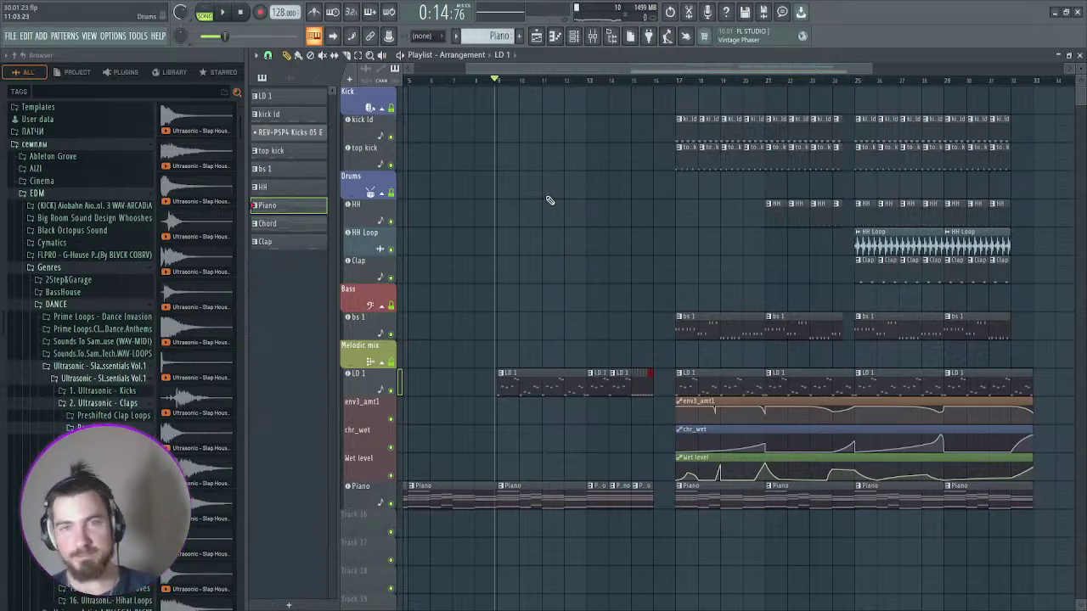
scroll(549, 200, "up", 3)
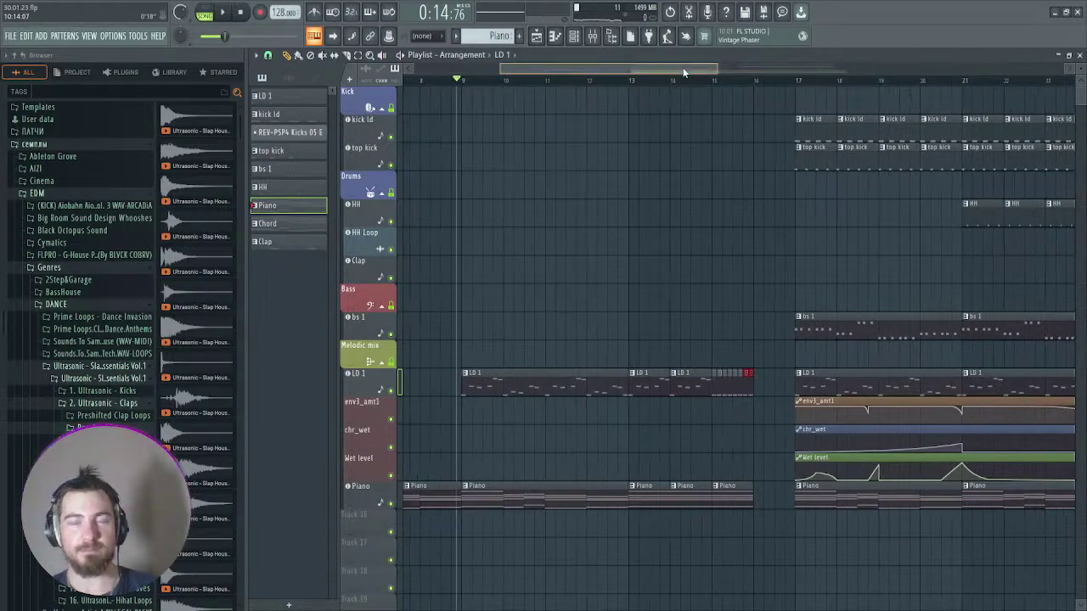
scroll(544, 196, "down", 4)
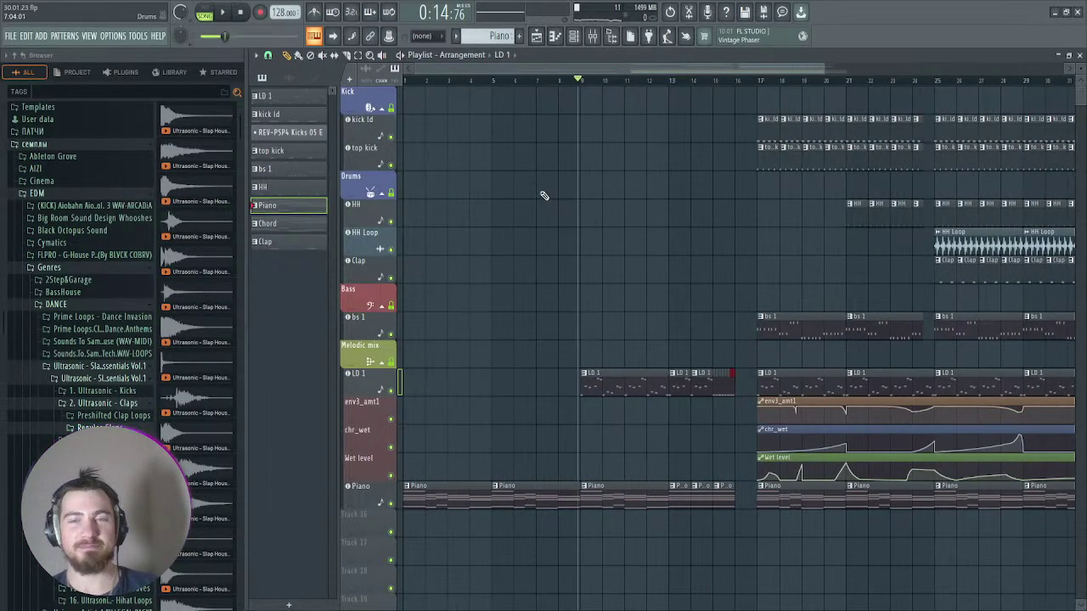
key("space")
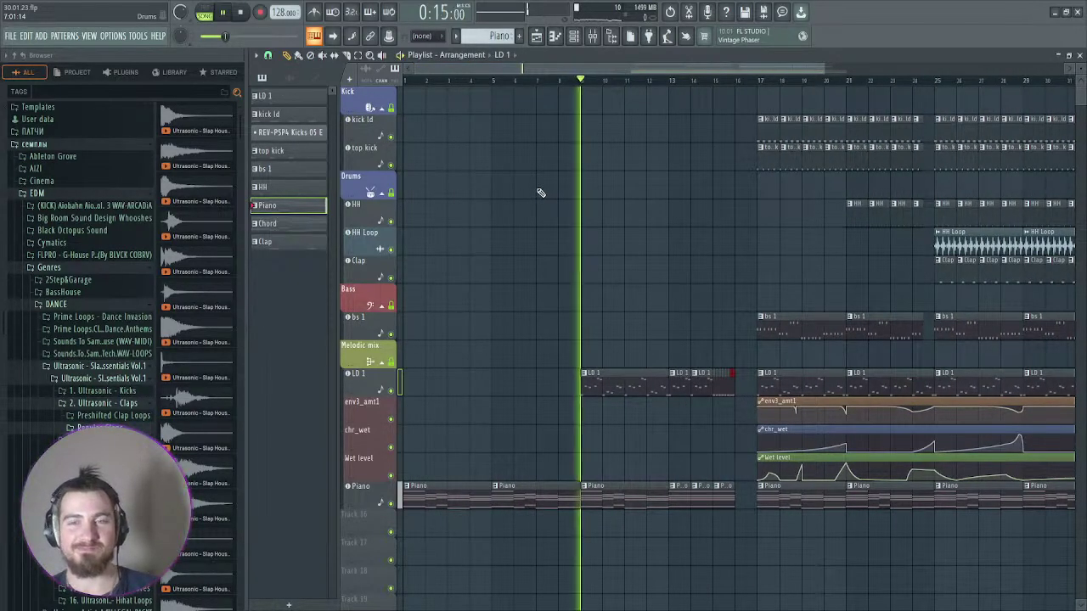
scroll(671, 221, "up", 1)
scroll(682, 224, "down", 1)
key("space")
scroll(849, 404, "down", 2)
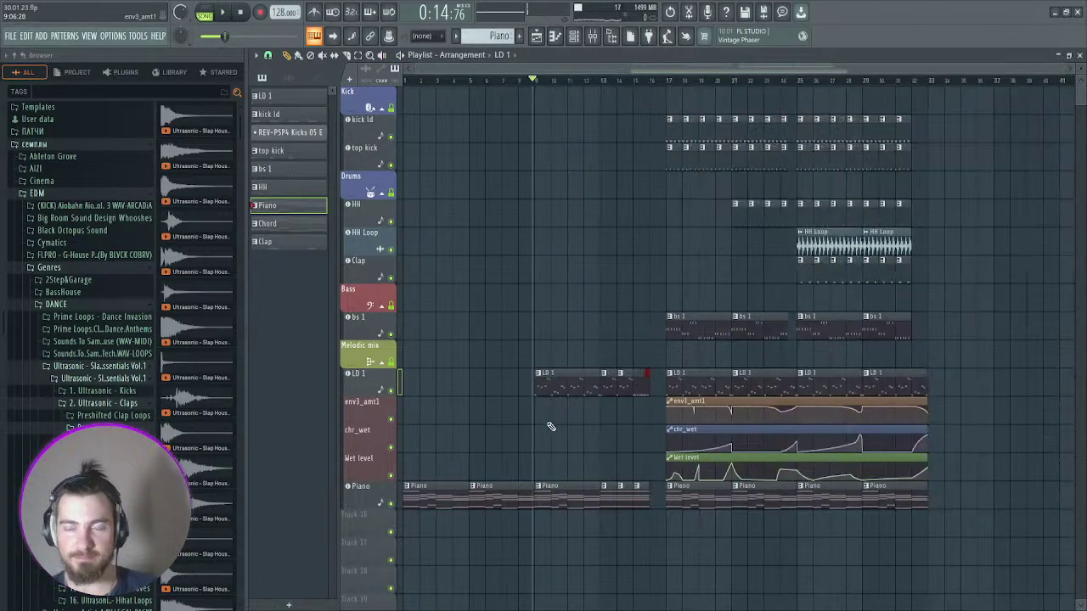
Step: Copy the env3_amt1 automation clip into the intro as a separate clip spanning bars 9 to 17
left_click_drag(730, 402, 335, 413)
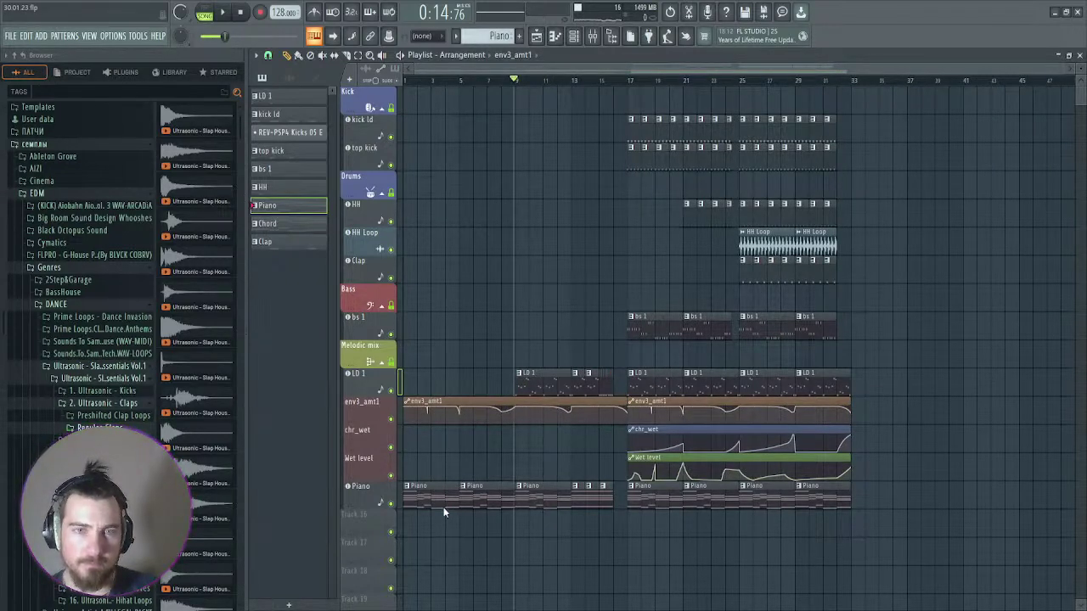
left_click_drag(626, 406, 508, 406)
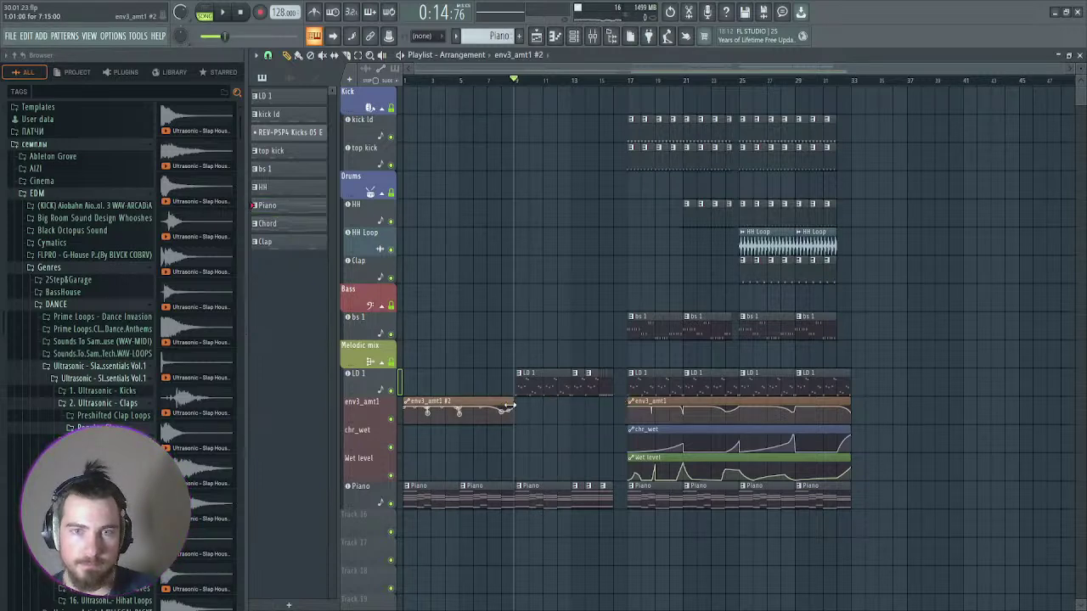
left_click_drag(429, 411, 539, 411)
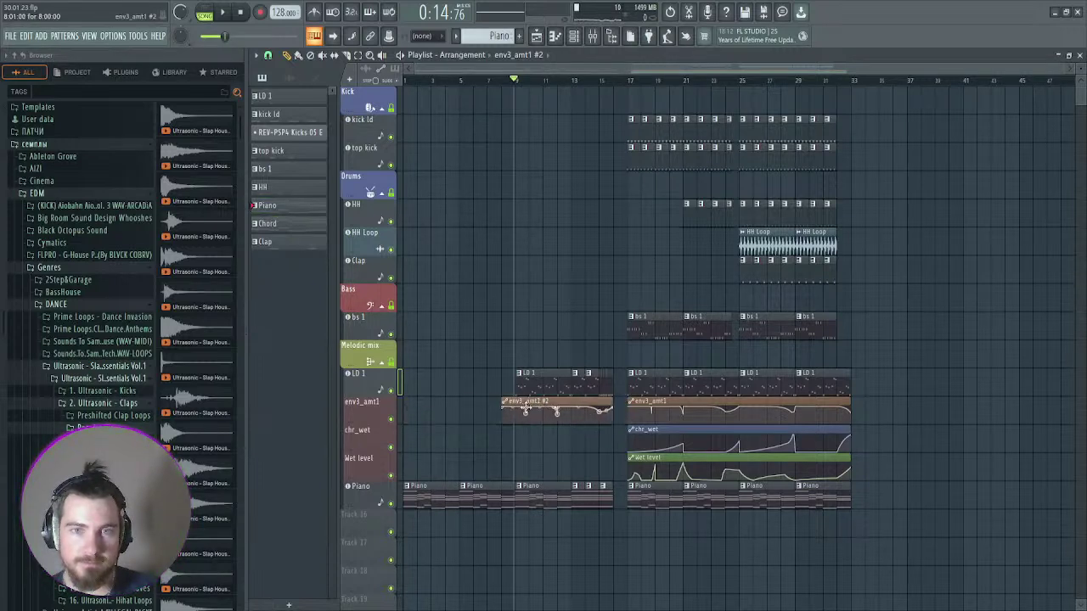
scroll(539, 412, "up", 3)
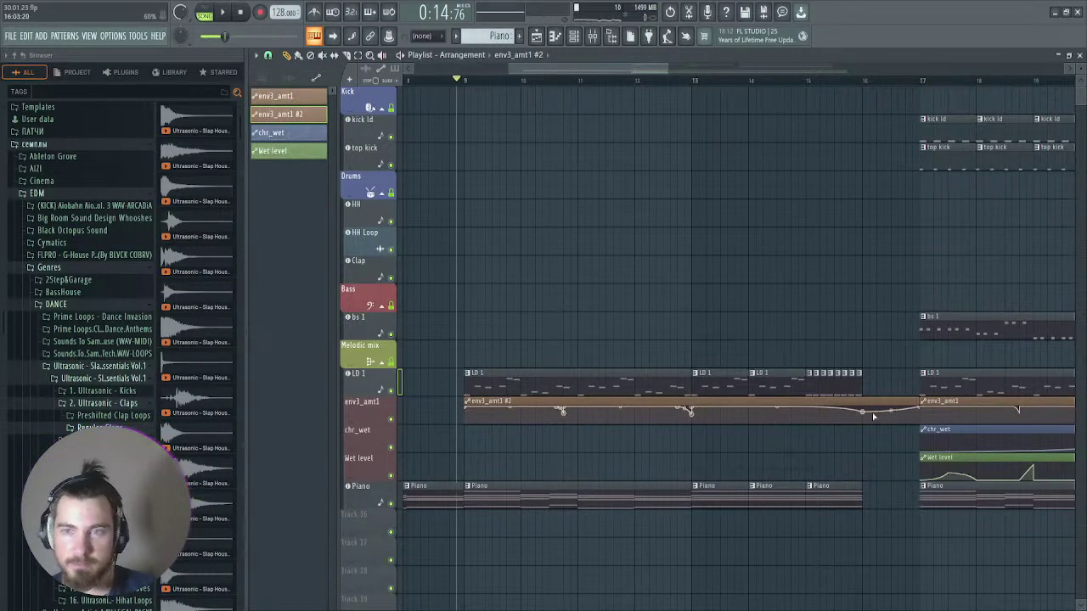
Step: Reshape env3_amt1 #2 by replacing its inner points with one at bar 16 and lowering its start and end points
right_click(862, 413)
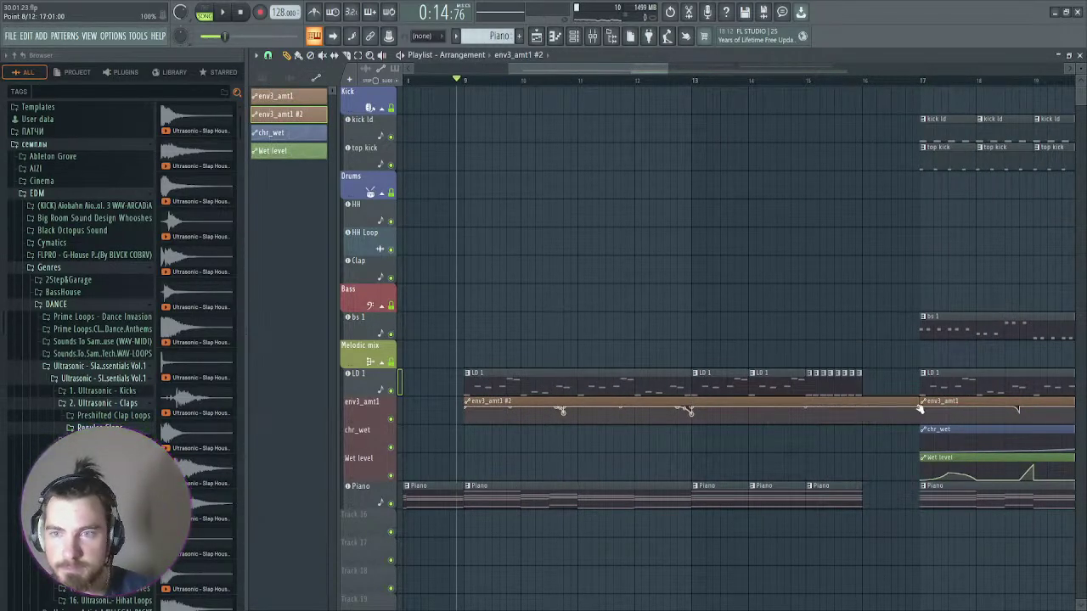
right_click(695, 409)
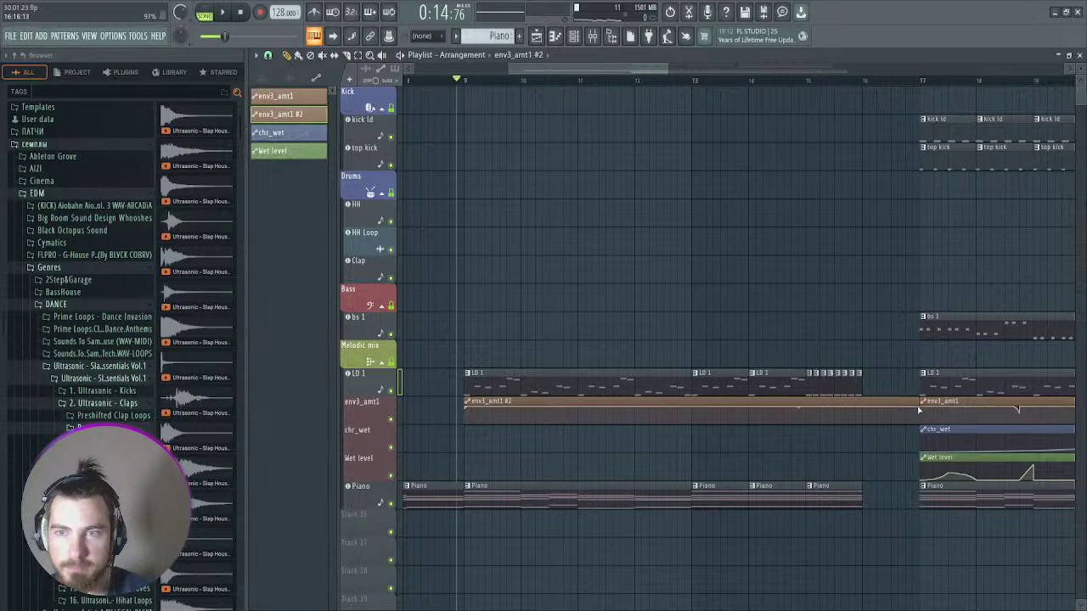
left_click(862, 413)
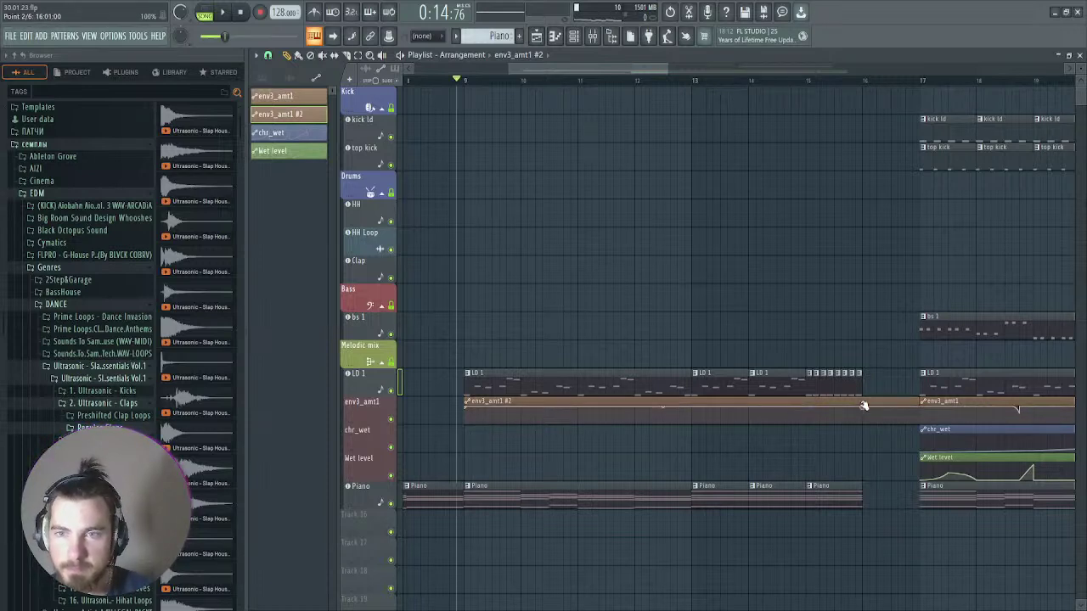
left_click_drag(920, 412, 922, 427)
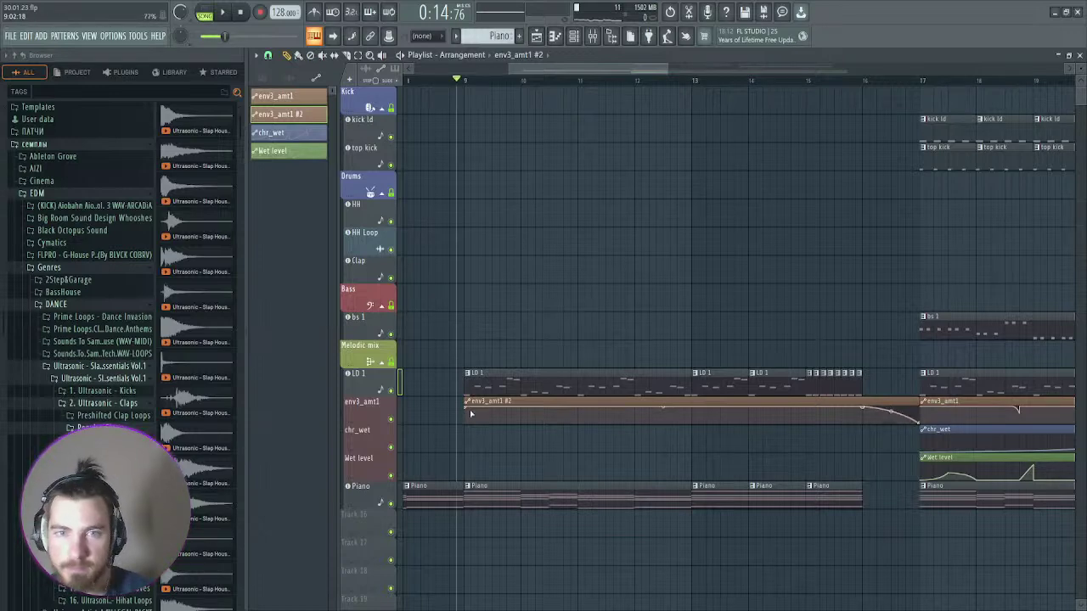
left_click_drag(467, 409, 467, 417)
Step: Play the intro from bar 9 while lowering the env3_amt1 #2 point at bar 16 to about 80%
key("space")
scroll(477, 420, "up", 2)
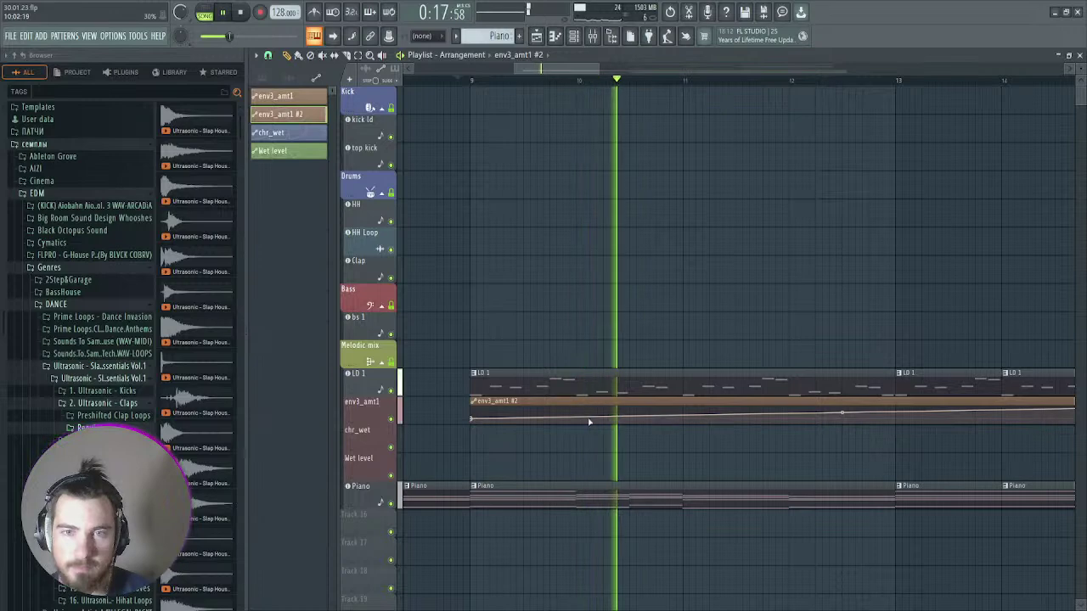
scroll(575, 420, "down", 1)
scroll(719, 425, "down", 1)
scroll(891, 425, "up", 2)
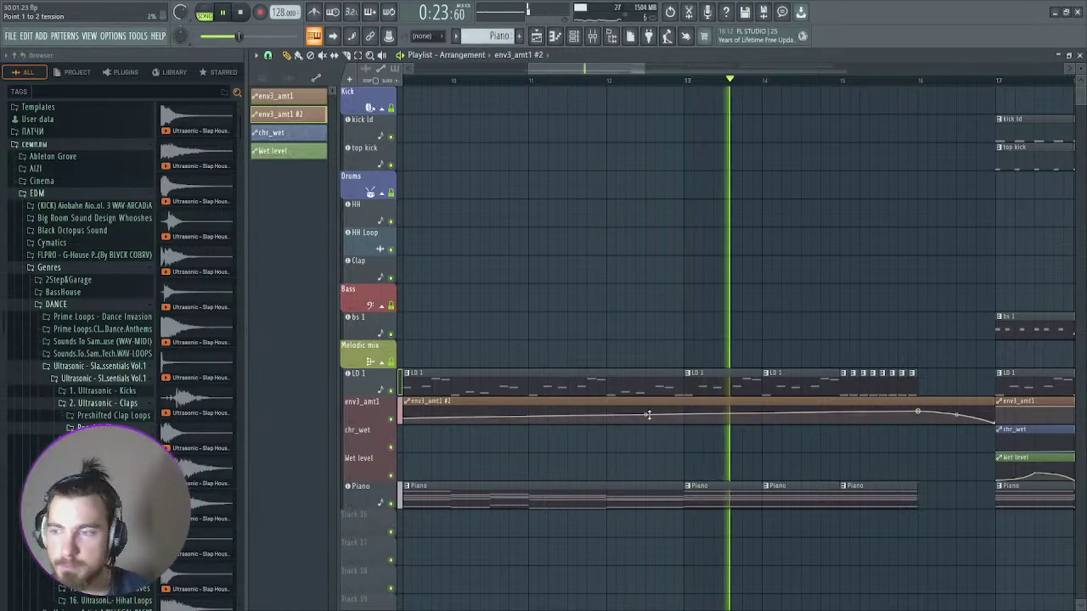
scroll(903, 414, "up", 2)
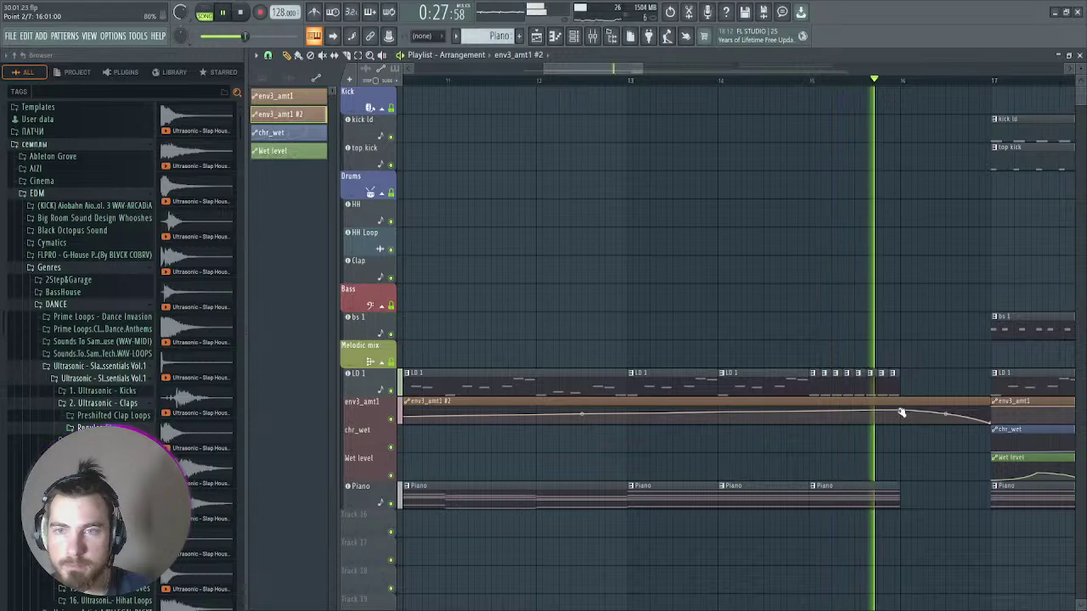
scroll(866, 416, "down", 2)
scroll(781, 419, "down", 5)
key("space")
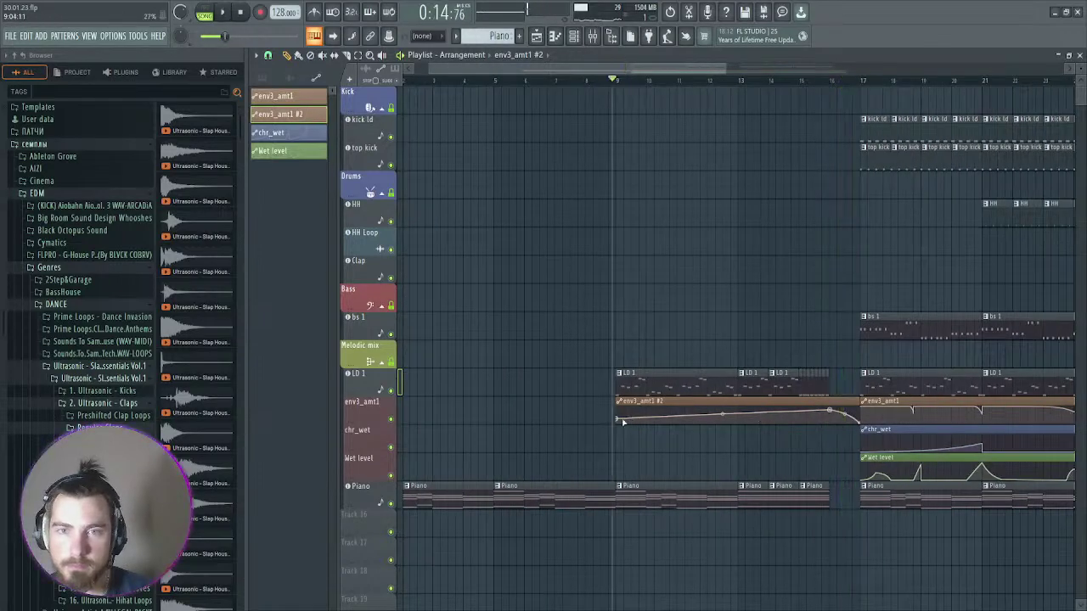
Step: Adjust the tension of the env3_amt1 #2 rise and add a point at bar 15 while playing from bar 9
left_click_drag(722, 415, 722, 411)
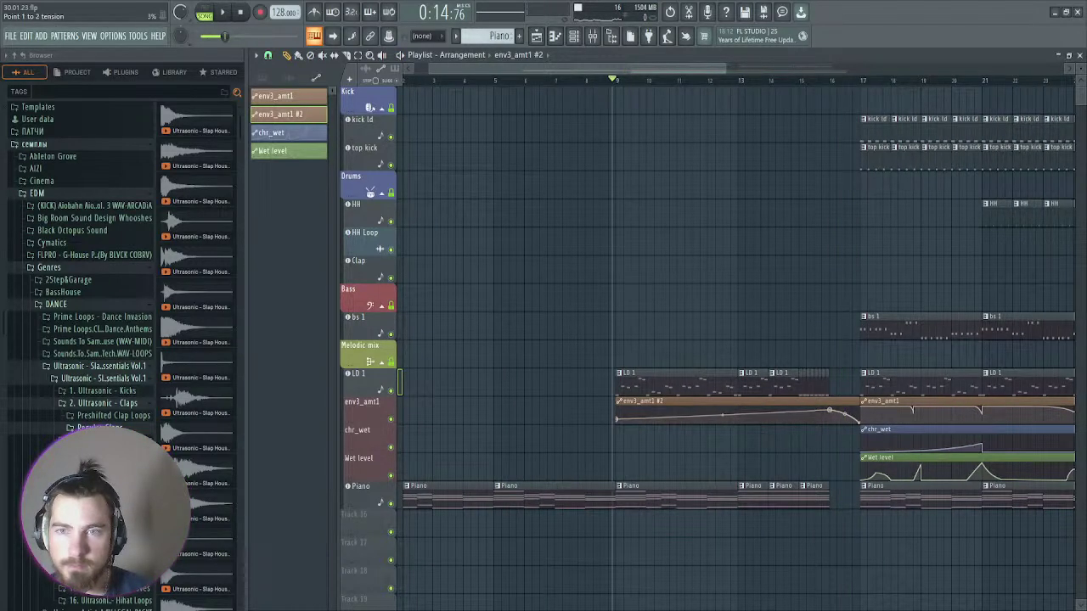
key("space")
scroll(821, 431, "up", 3)
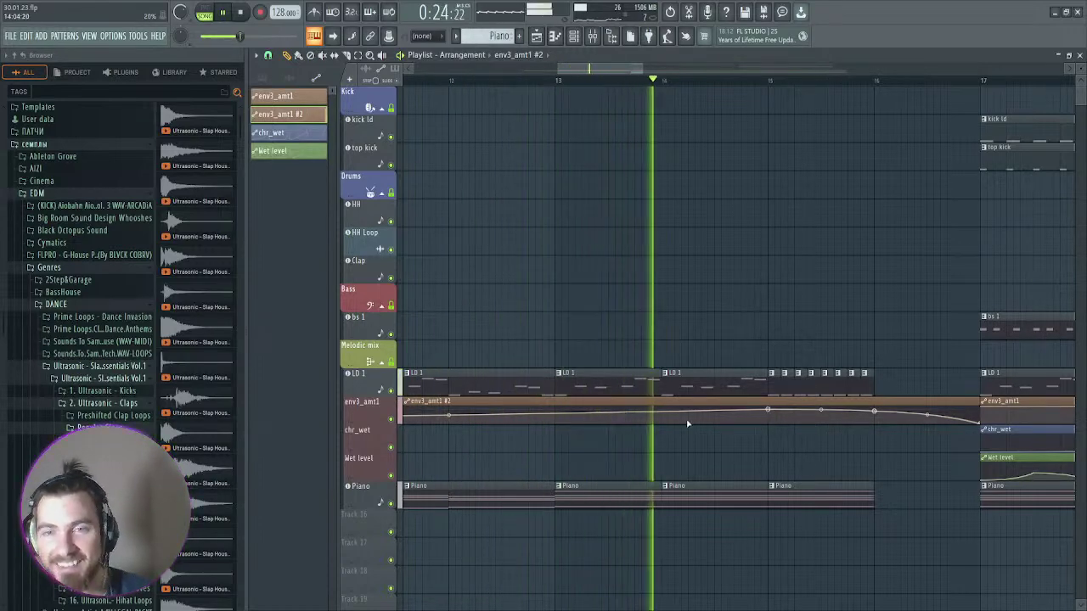
scroll(577, 427, "down", 4)
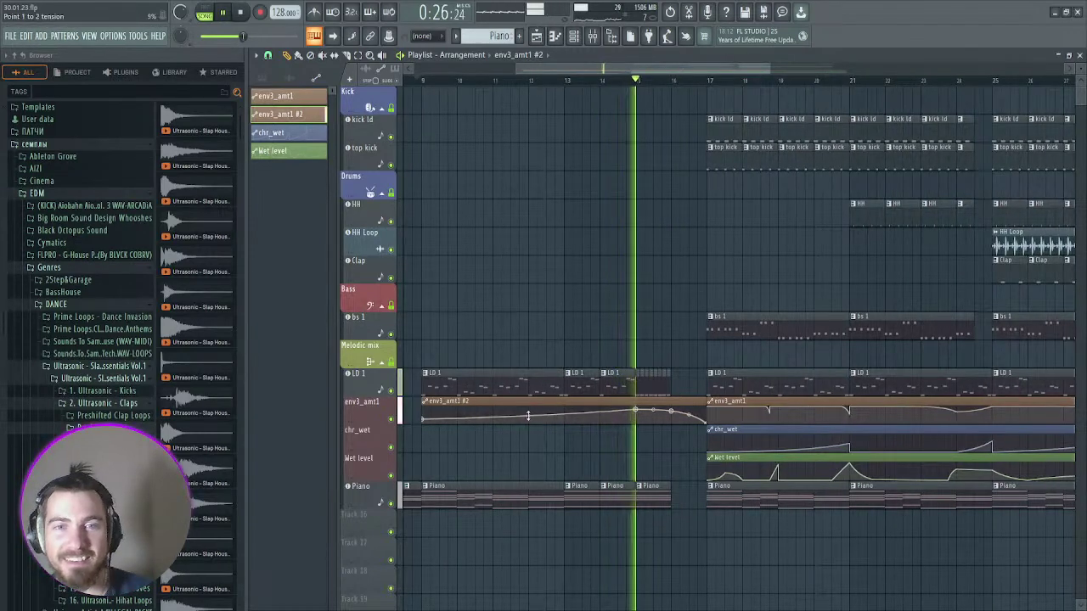
scroll(657, 416, "up", 3)
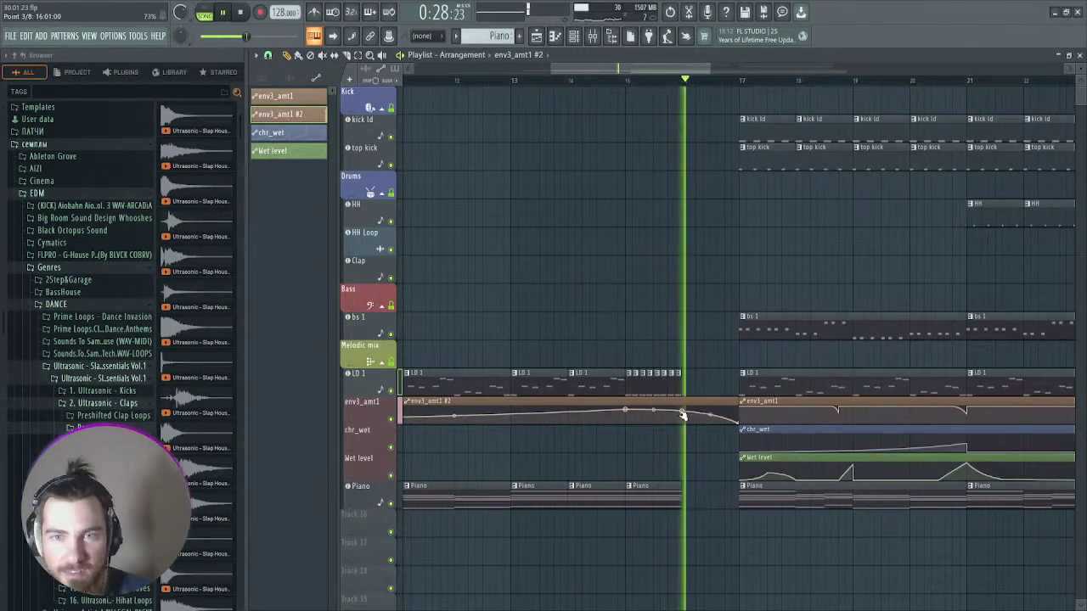
Step: Play the transition into the main section at bar 17, replay the track from bar 9 and stop
scroll(684, 413, "down", 3)
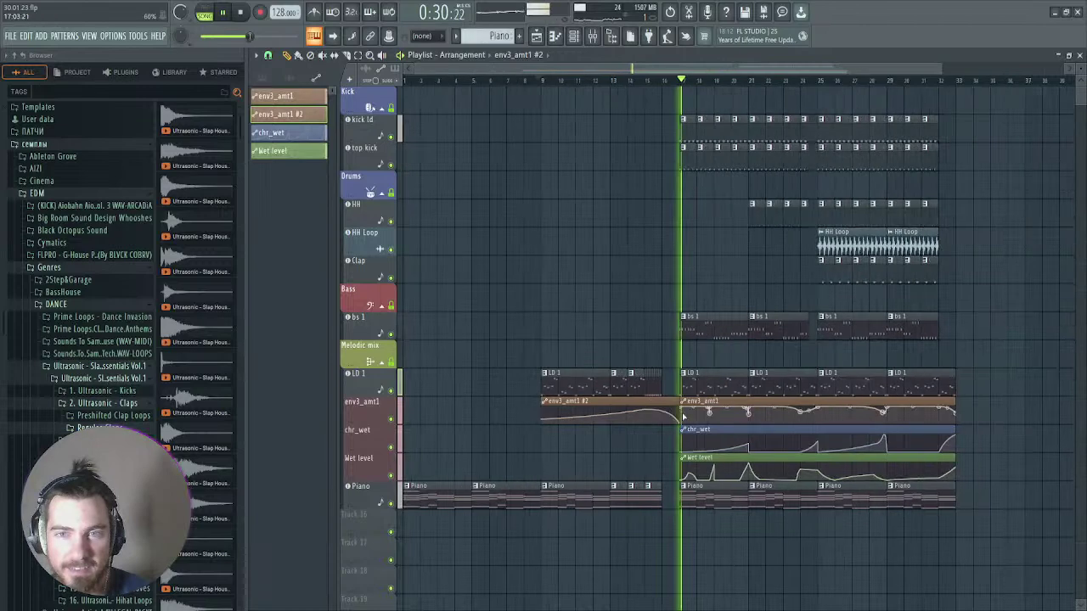
scroll(796, 448, "up", 2)
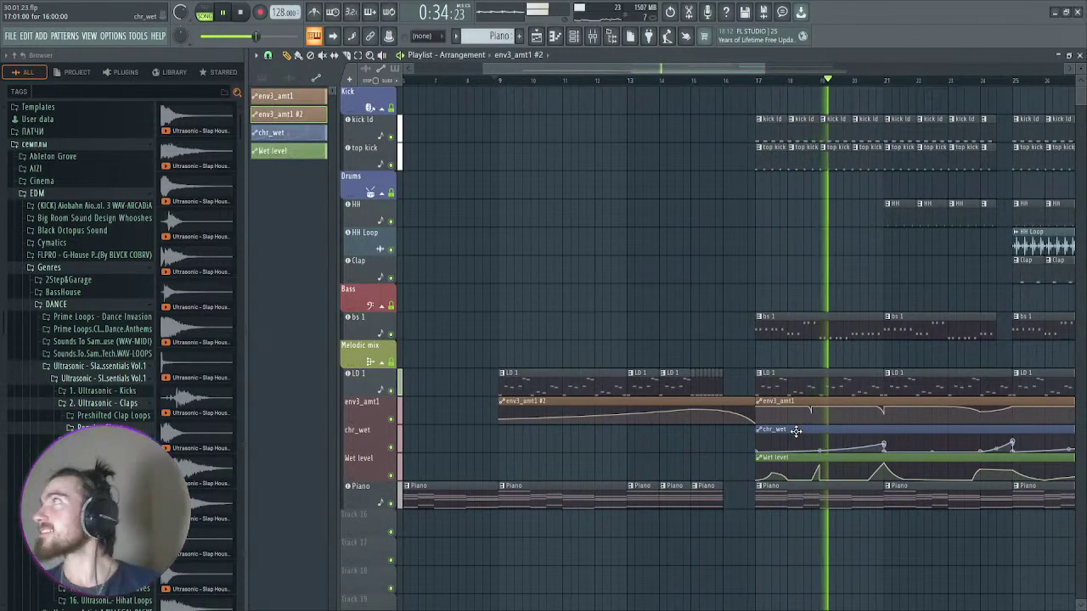
key("space")
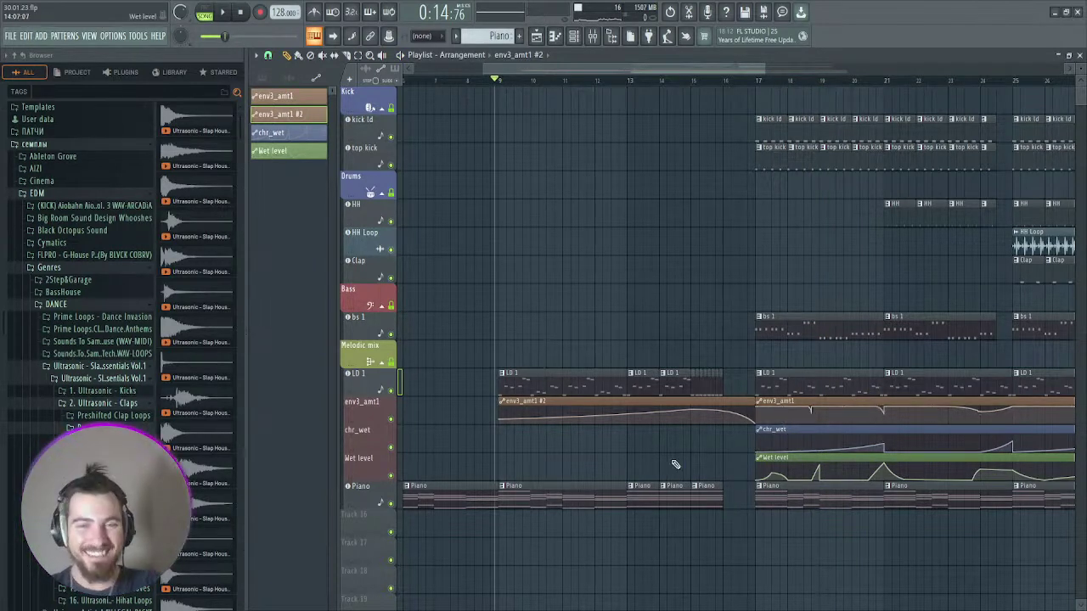
key("space")
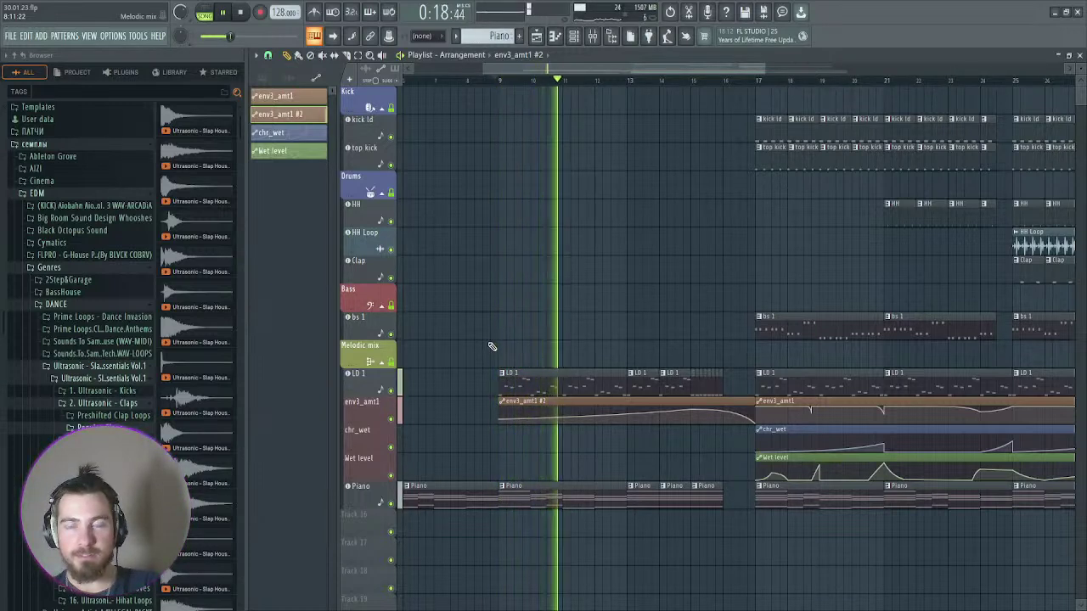
key("space")
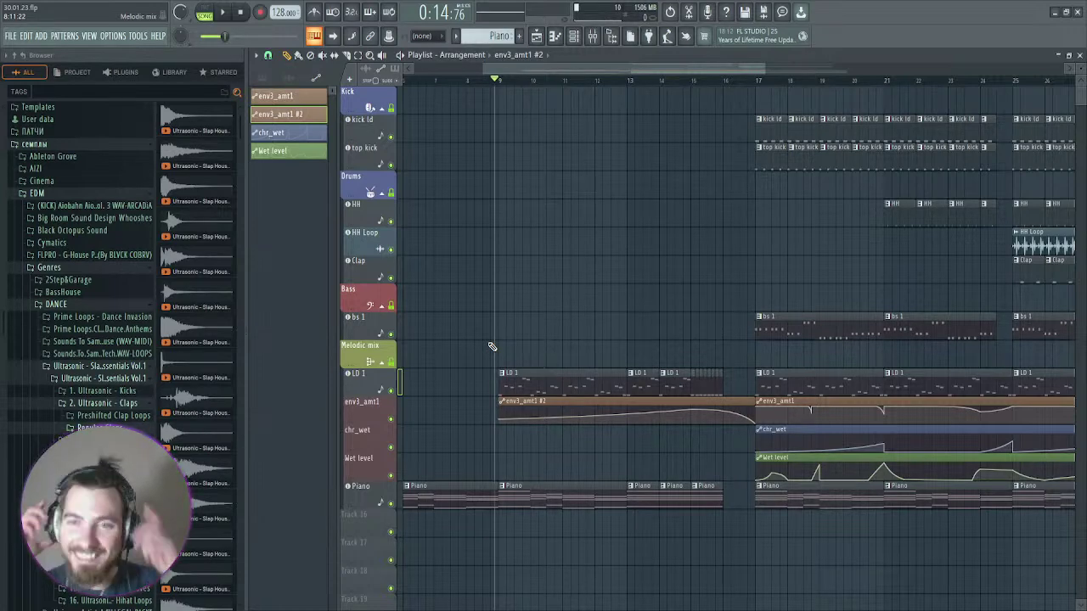
Step: Play the opening of the intro's lead section from bar 9 and stop
key("space")
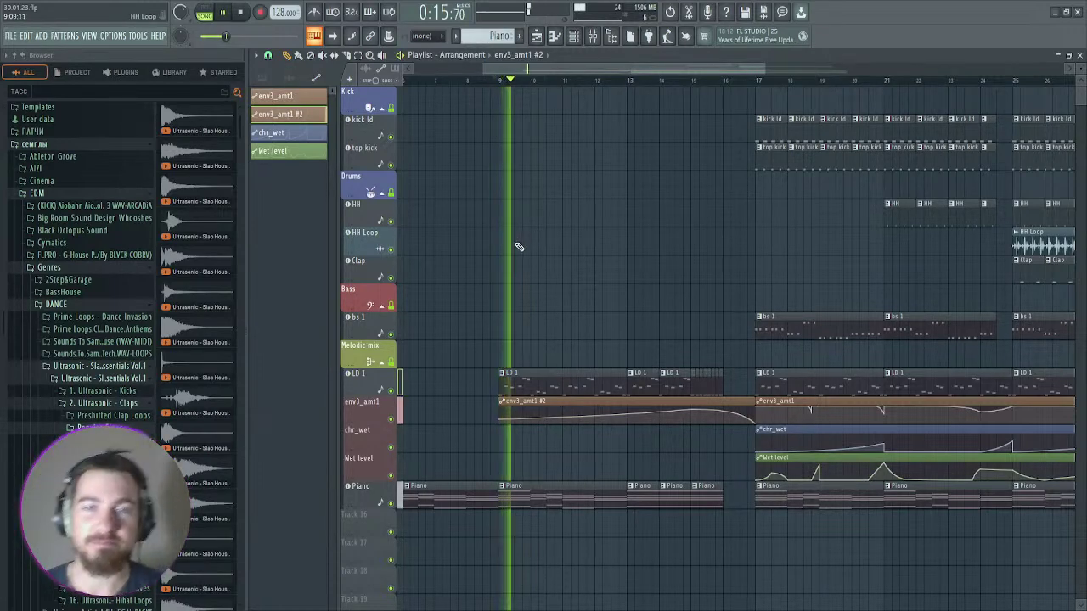
scroll(523, 241, "down", 3)
scroll(512, 243, "down", 1)
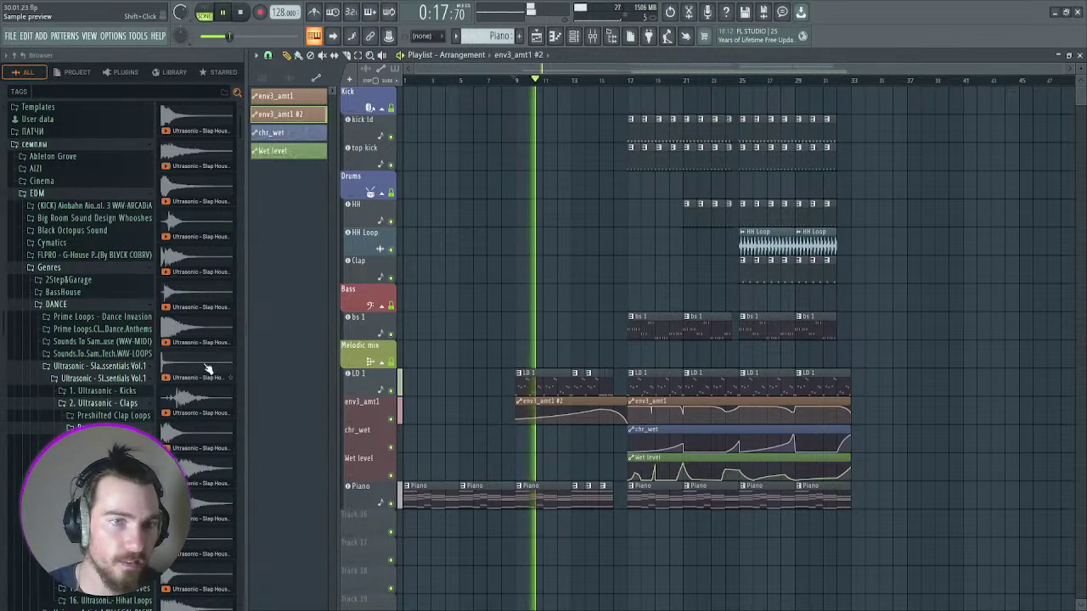
key("space")
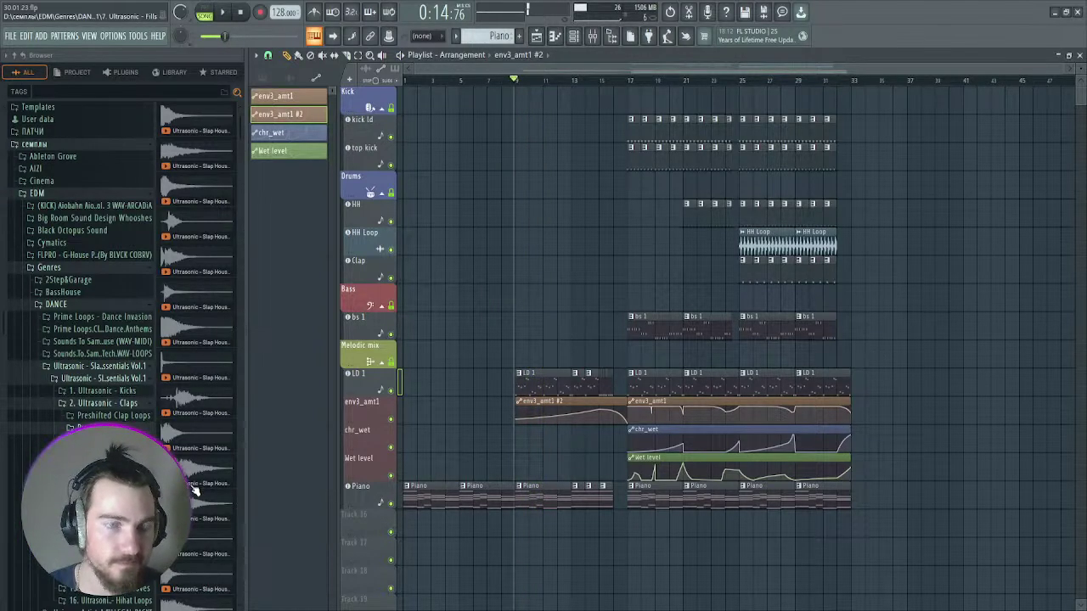
Step: Open the 7. Ultrasonic - Fills sample folder and audition several of its fill samples
left_click(222, 185)
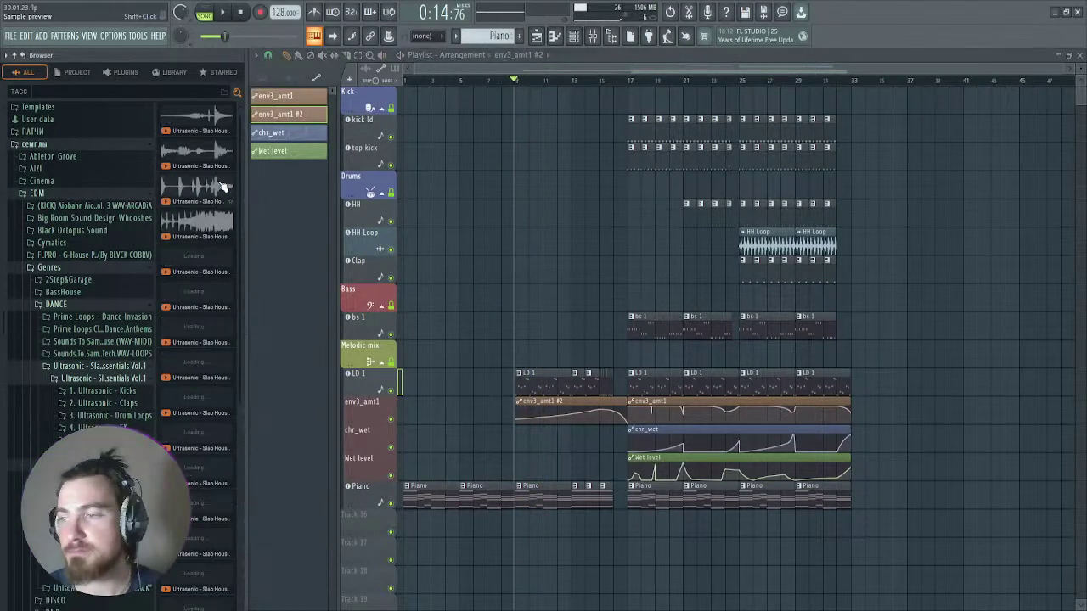
left_click(188, 260)
left_click(195, 222)
left_click(204, 194)
left_click(201, 158)
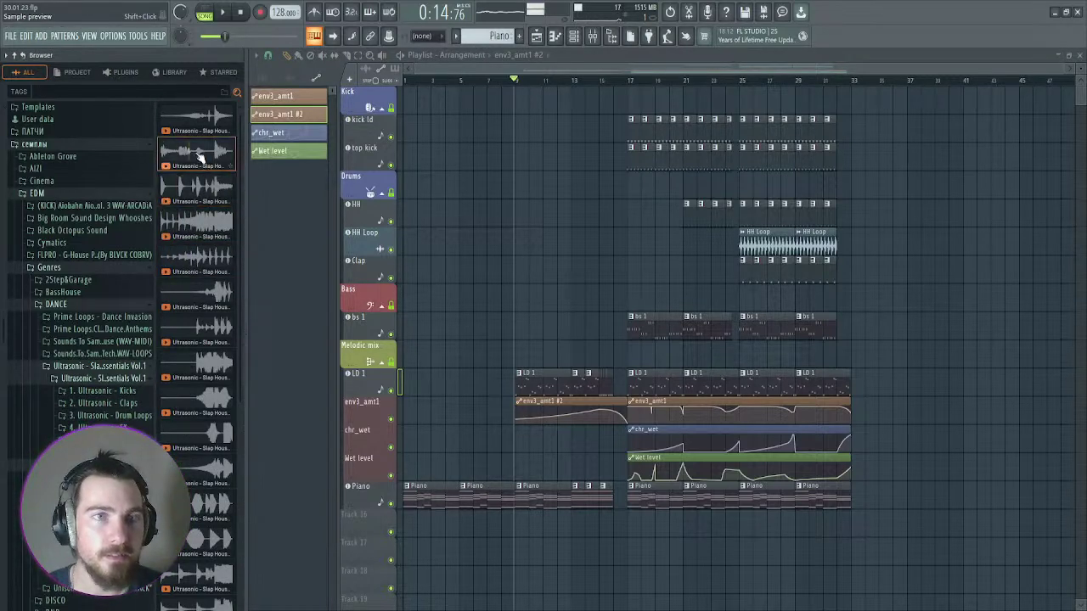
left_click(203, 127)
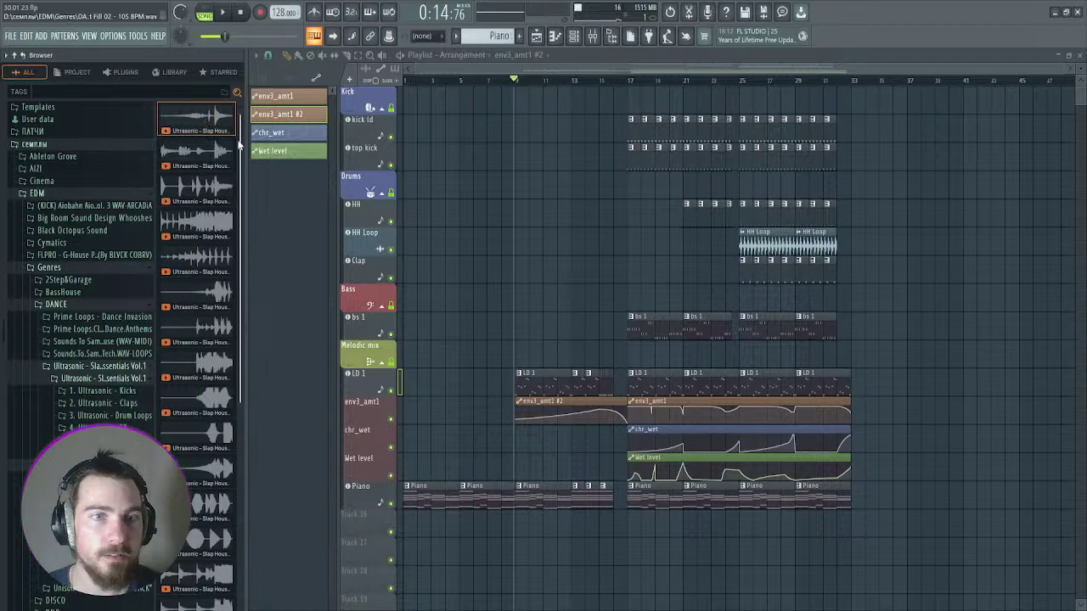
left_click_drag(214, 117, 216, 91)
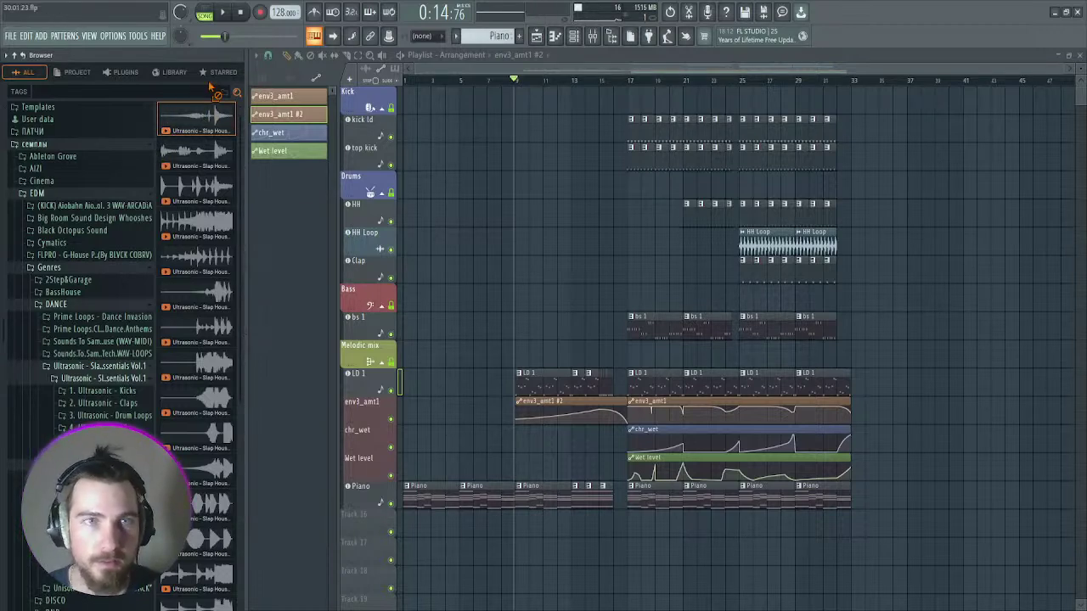
Step: Name mixer insert 14 SFX and give it a magenta colour and an icon
left_click(592, 35)
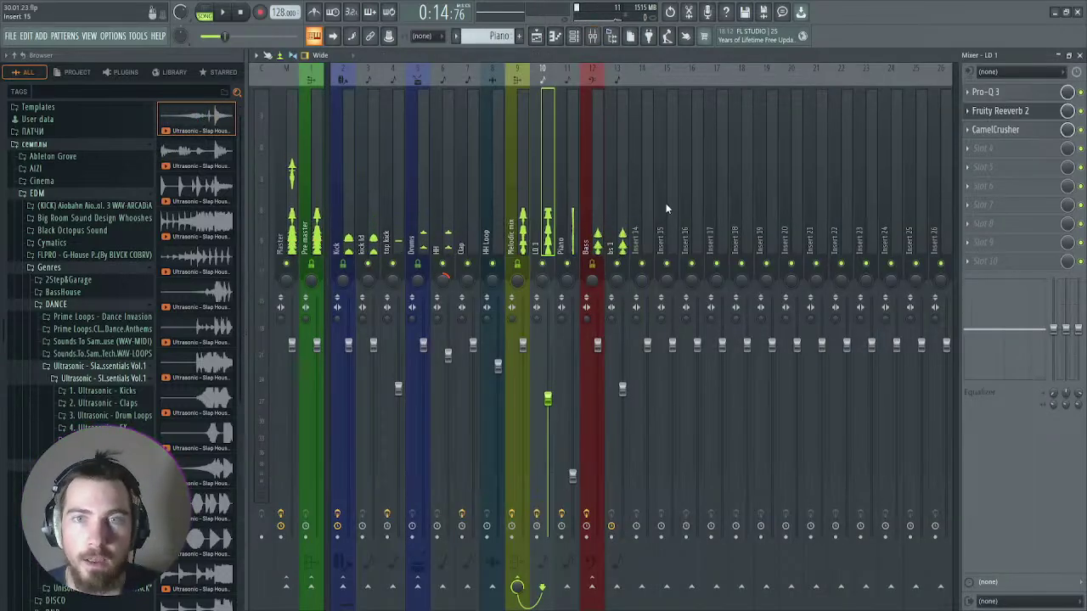
left_click(644, 203)
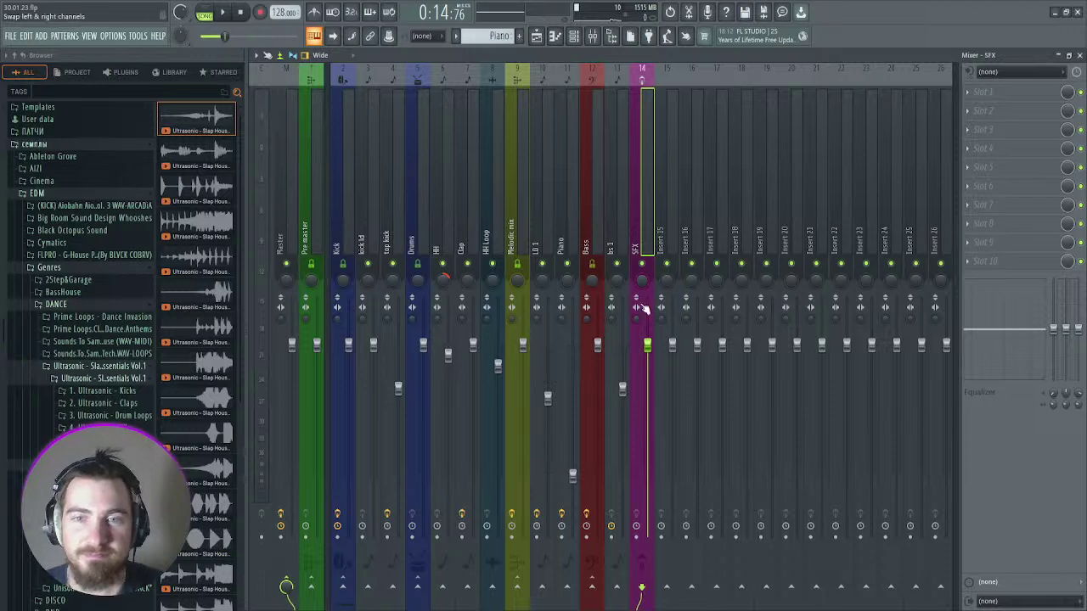
Step: Check the mixer routing and effects of the Bass, Melodic mix, Drums and Kick bus tracks
left_click(597, 244)
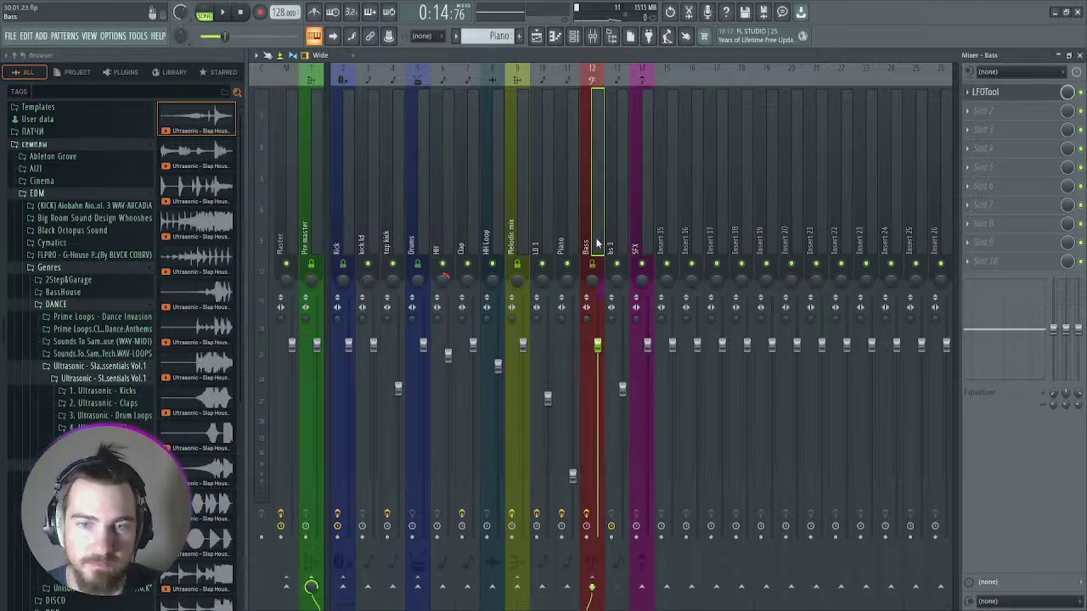
left_click(519, 220)
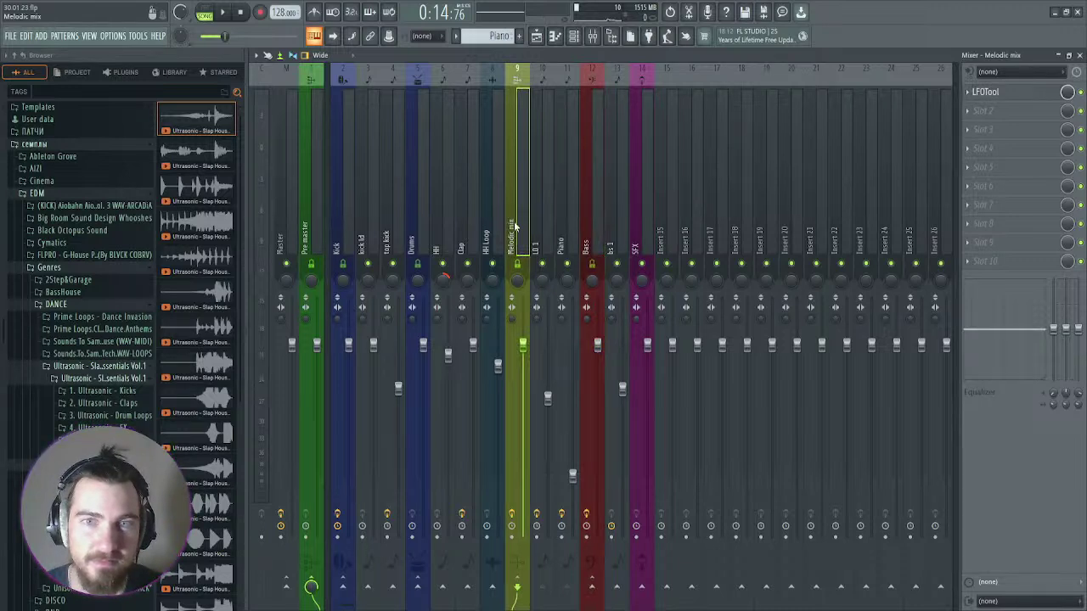
left_click(427, 247)
left_click(349, 243)
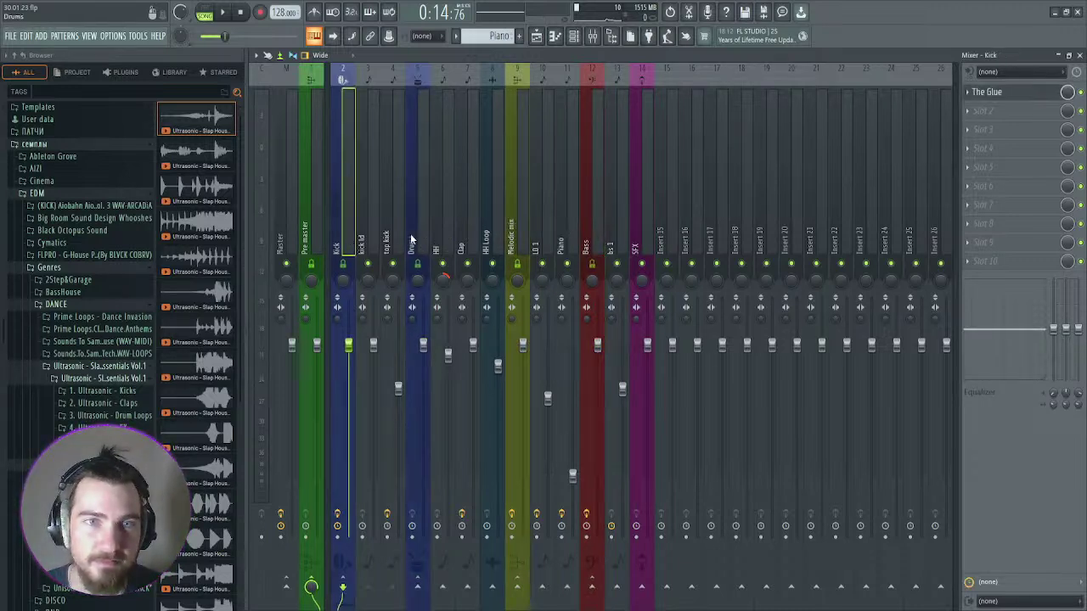